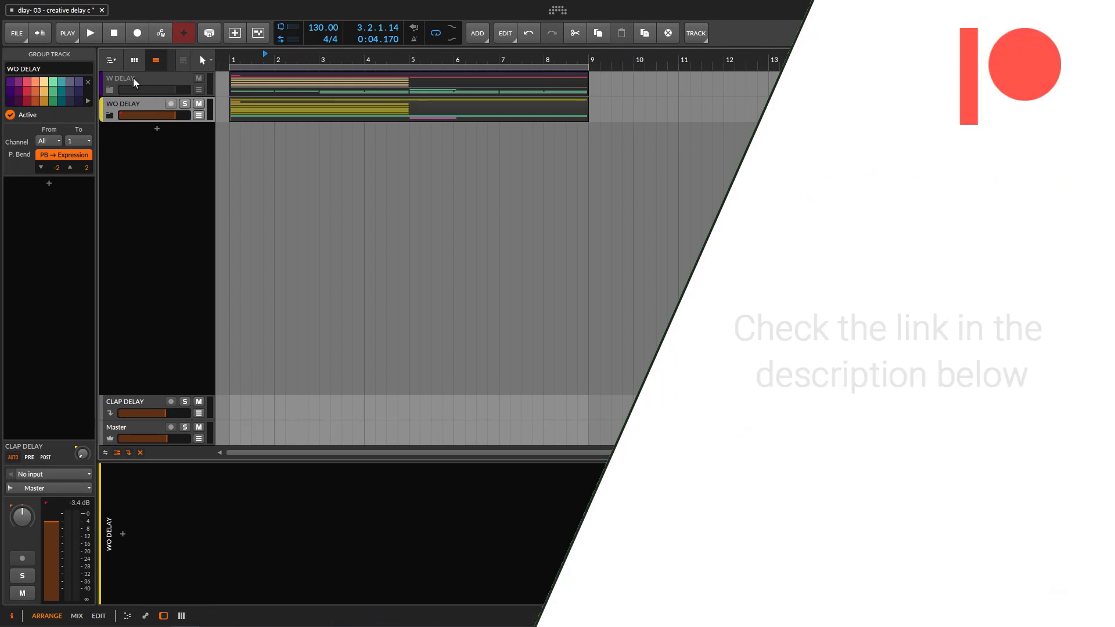
Step: Play back the arrangement from the start with only the WO DELAY group active
{"action": "key", "text": "space"}
{"action": "left_click", "coordinate": [98, 33]}
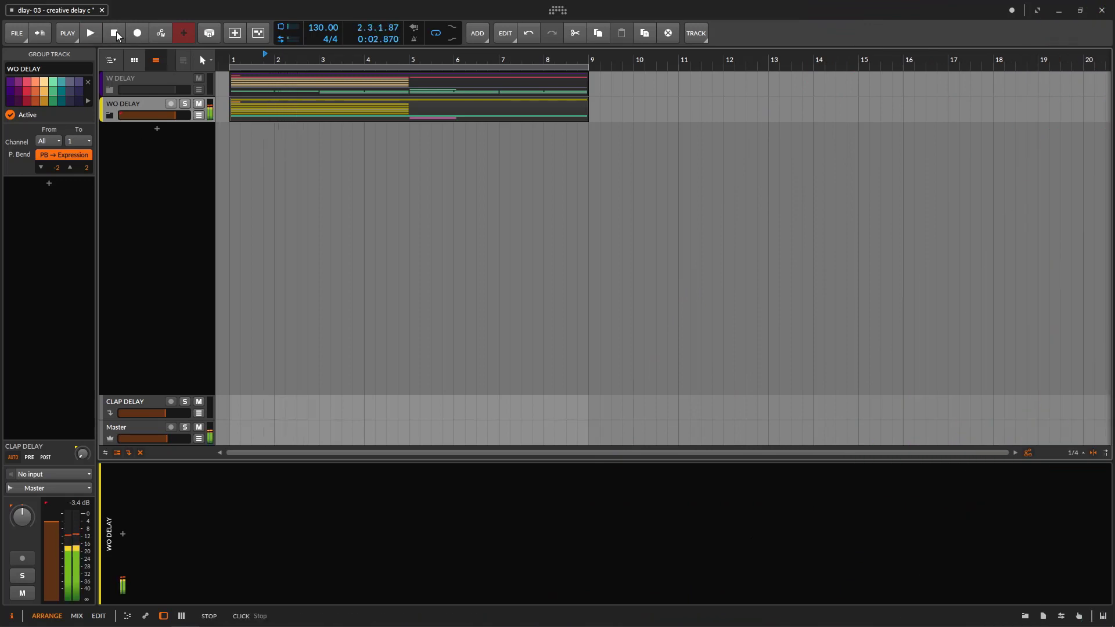
{"action": "left_click", "coordinate": [95, 33]}
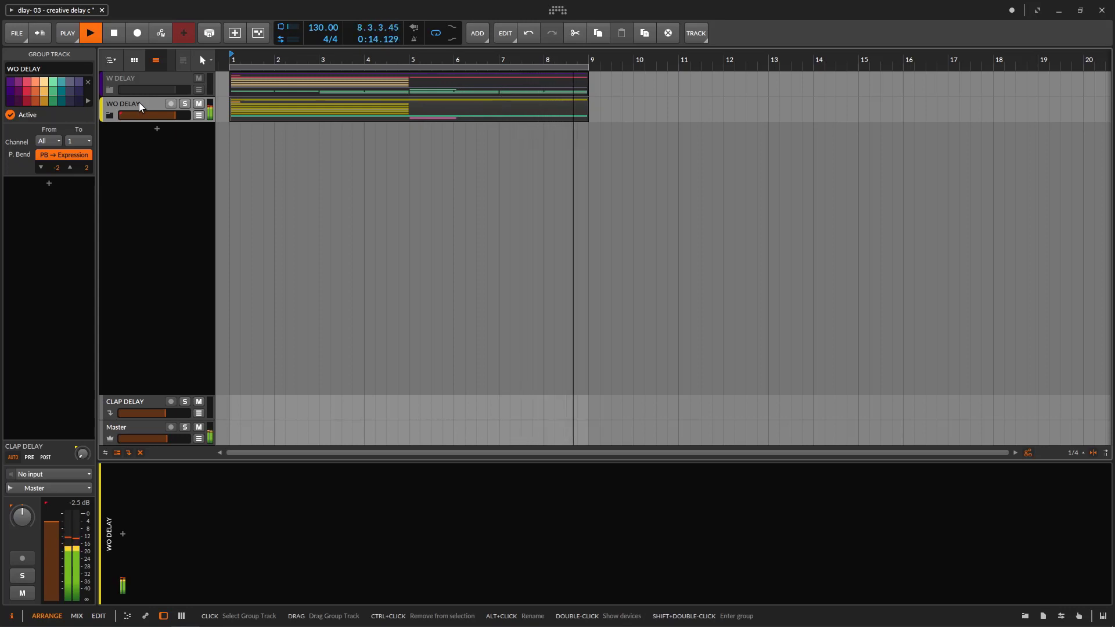
{"action": "left_click", "coordinate": [91, 33]}
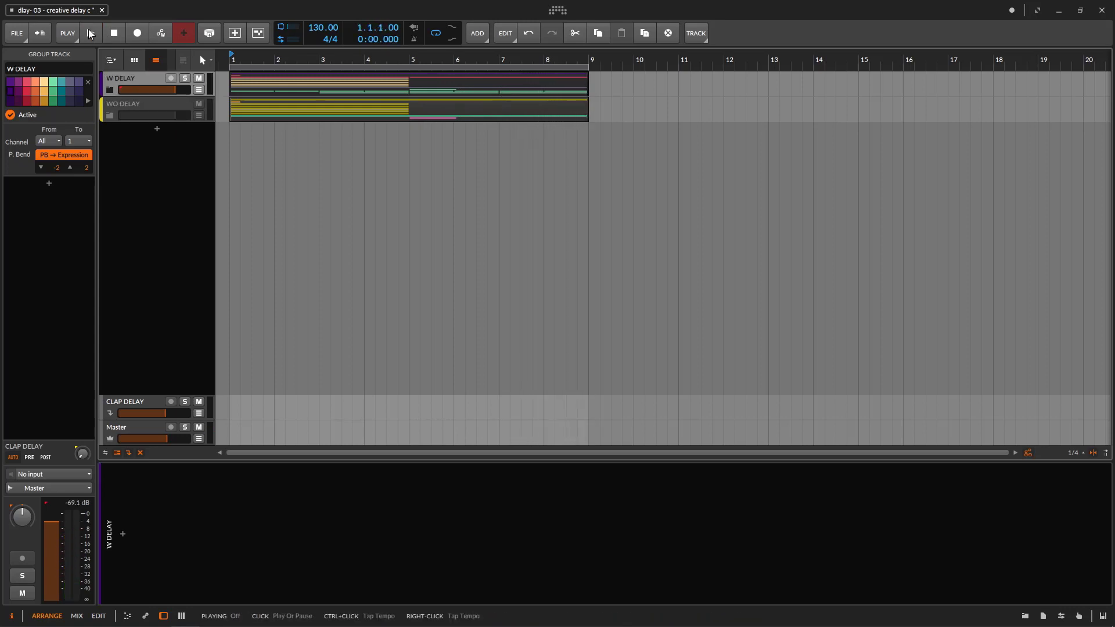
Step: Play back the W DELAY group for comparison and return the playhead to the start
{"action": "left_click", "coordinate": [91, 34]}
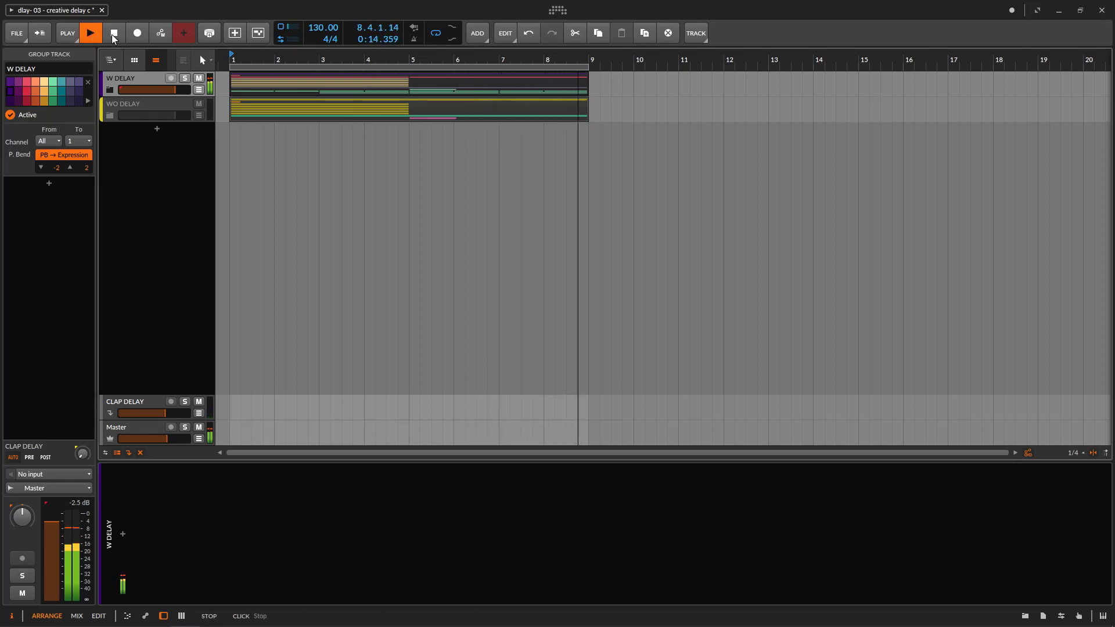
{"action": "left_click", "coordinate": [113, 38]}
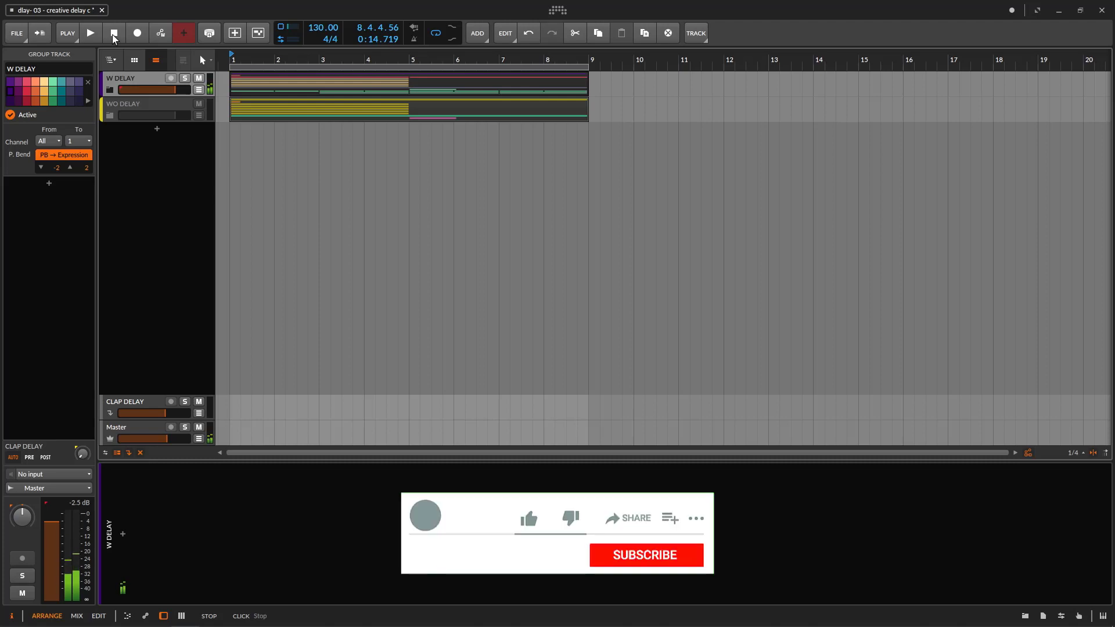
{"action": "left_click", "coordinate": [113, 38]}
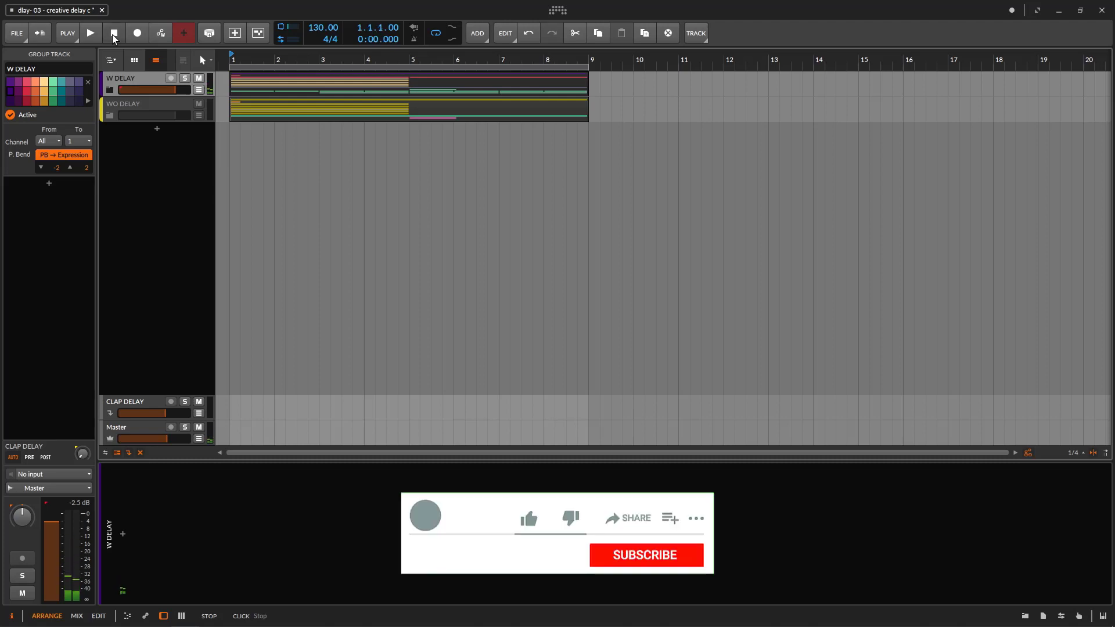
Step: Unfold the W DELAY group to show its individual tracks
{"action": "left_click", "coordinate": [113, 90]}
{"action": "scroll", "coordinate": [482, 239], "scroll_direction": "down", "scroll_amount": 5}
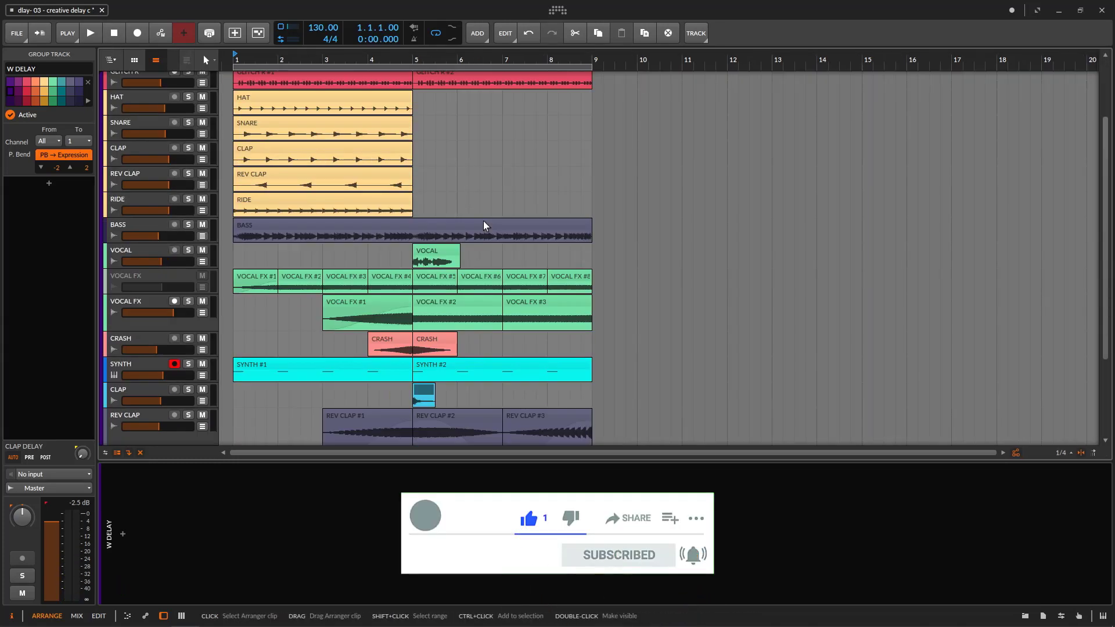
{"action": "scroll", "coordinate": [482, 239], "scroll_direction": "up", "scroll_amount": 5}
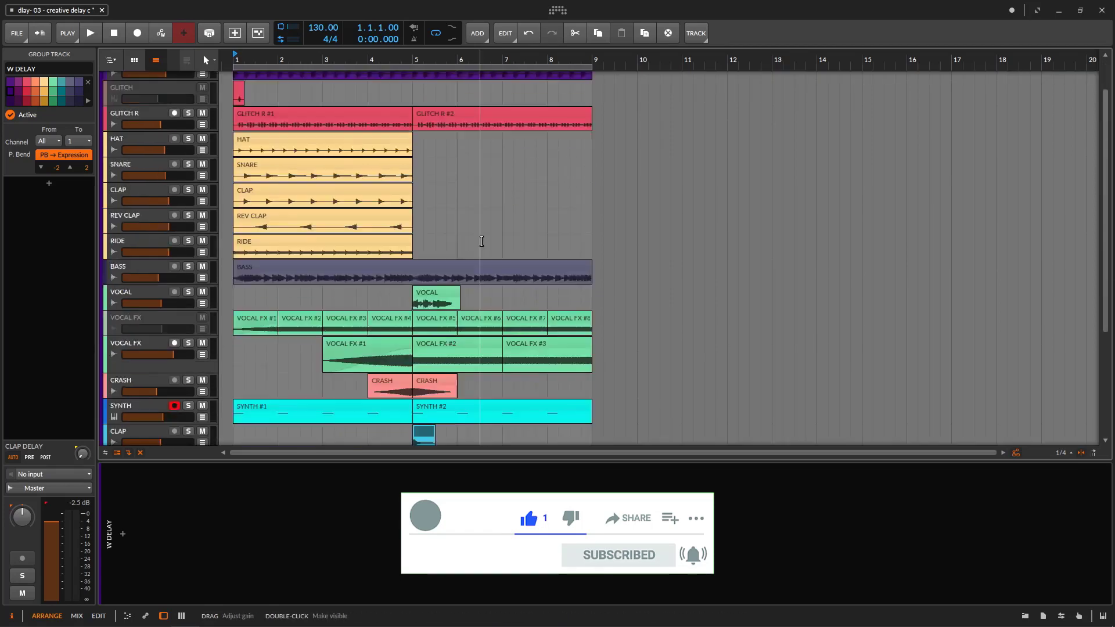
{"action": "left_click", "coordinate": [150, 108]}
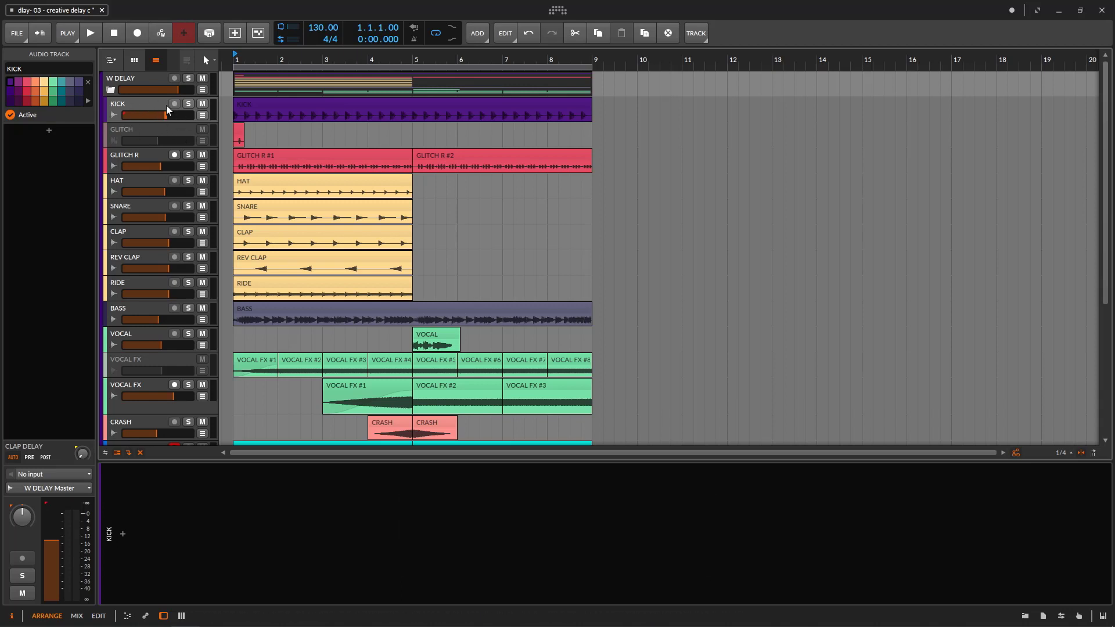
{"action": "left_click", "coordinate": [188, 108]}
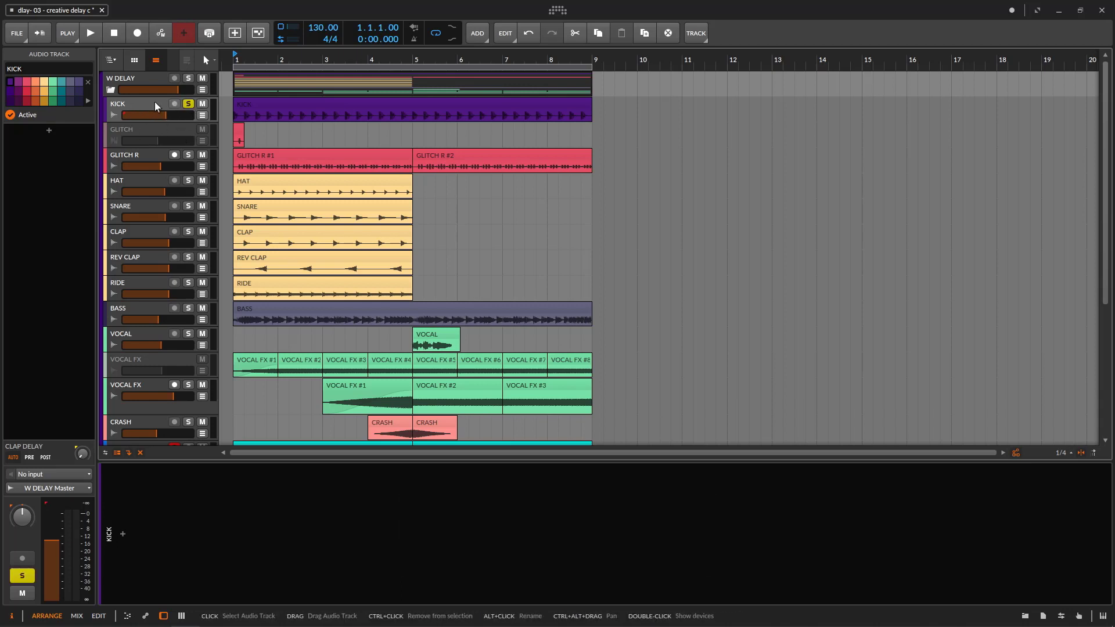
{"action": "left_click", "coordinate": [188, 108]}
Step: Activate the disabled GLITCH track in the W DELAY group
{"action": "left_click", "coordinate": [154, 133]}
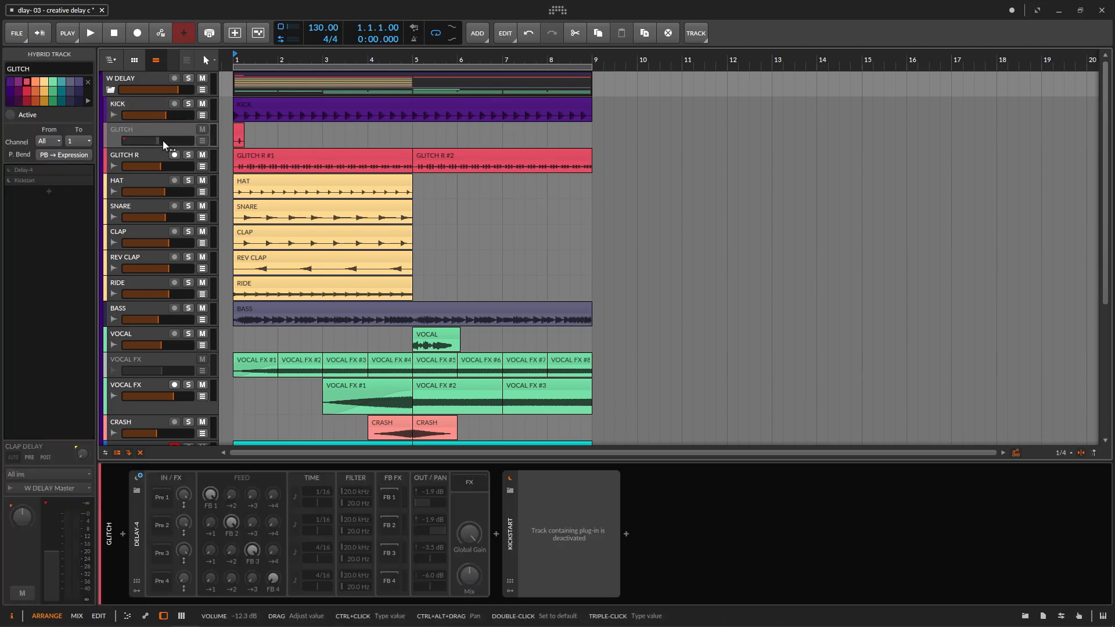
{"action": "right_click", "coordinate": [173, 131]}
{"action": "left_click", "coordinate": [213, 284]}
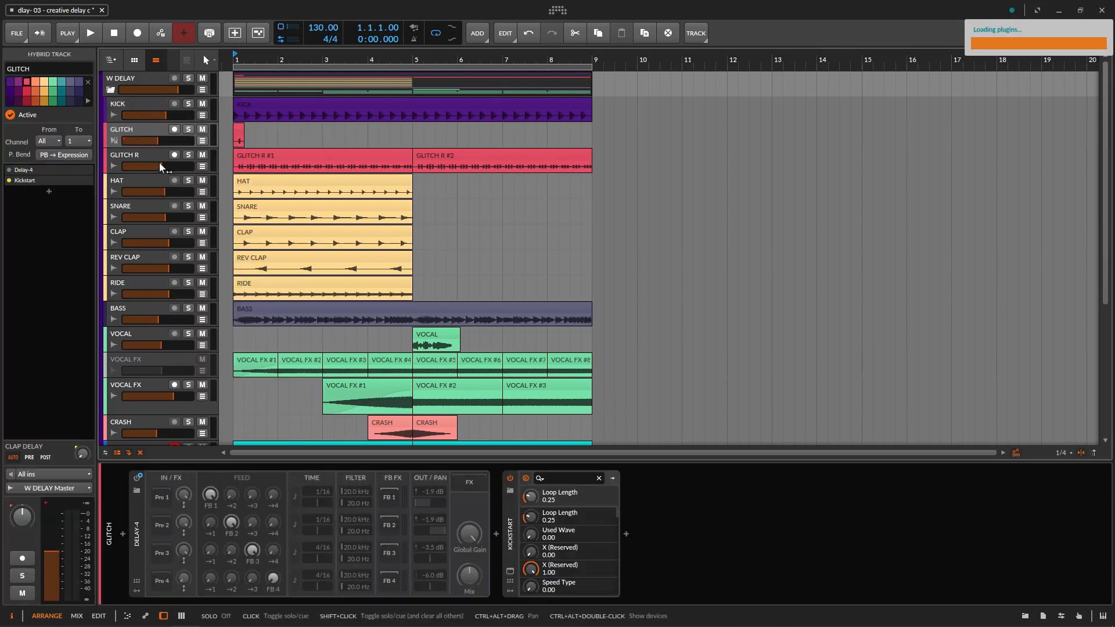
Step: Deactivate the GLITCH R track and solo the GLITCH track
{"action": "left_click", "coordinate": [219, 167]}
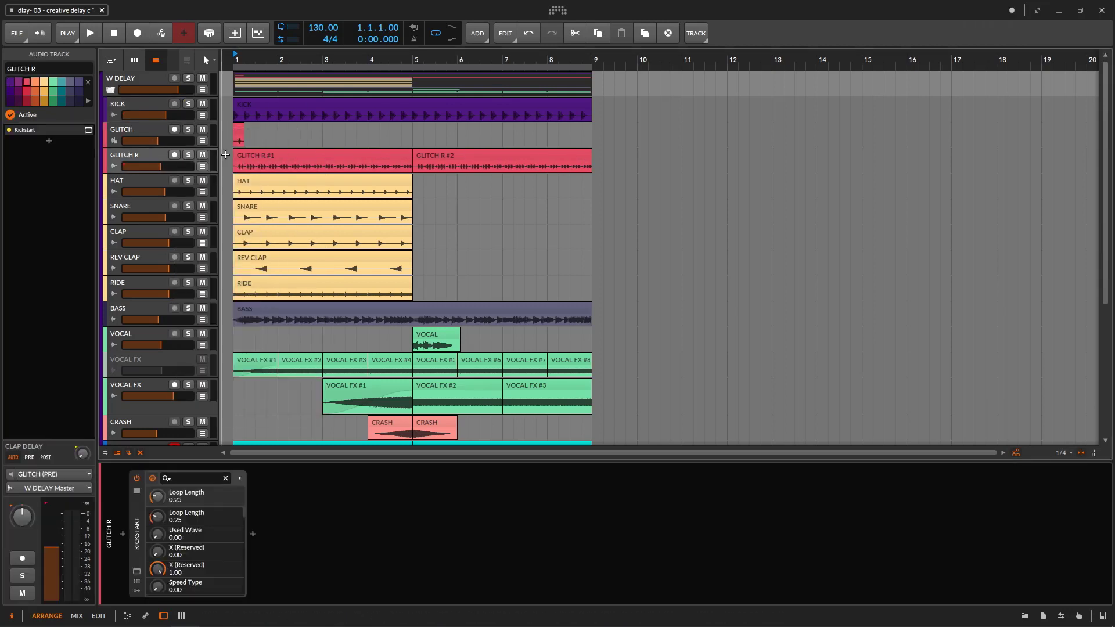
{"action": "right_click", "coordinate": [150, 161]}
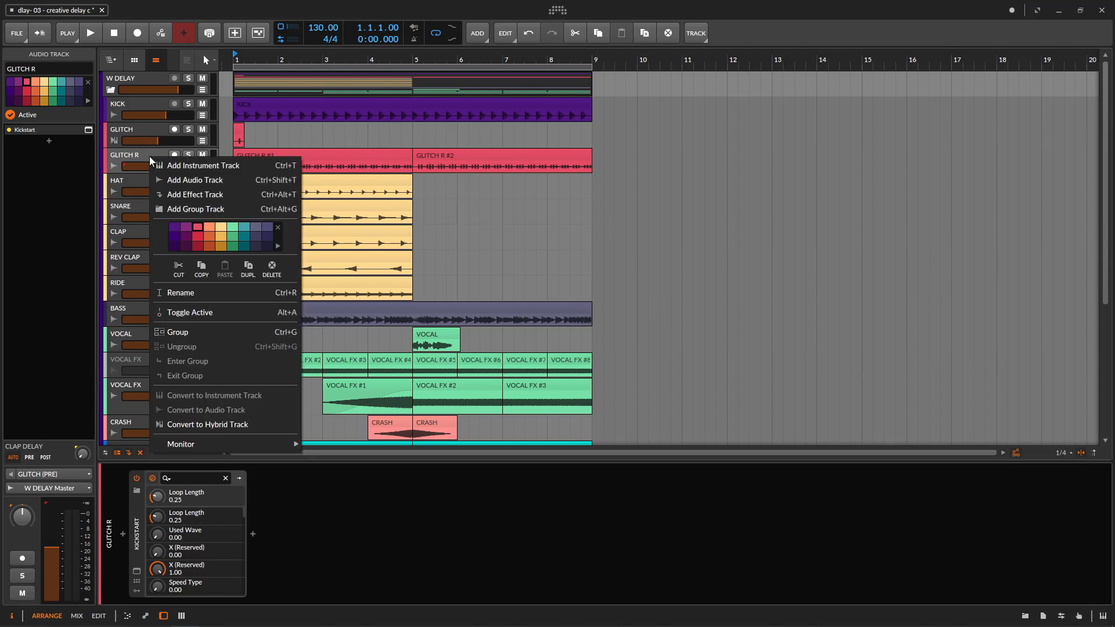
{"action": "left_click", "coordinate": [221, 314]}
{"action": "left_click", "coordinate": [188, 129]}
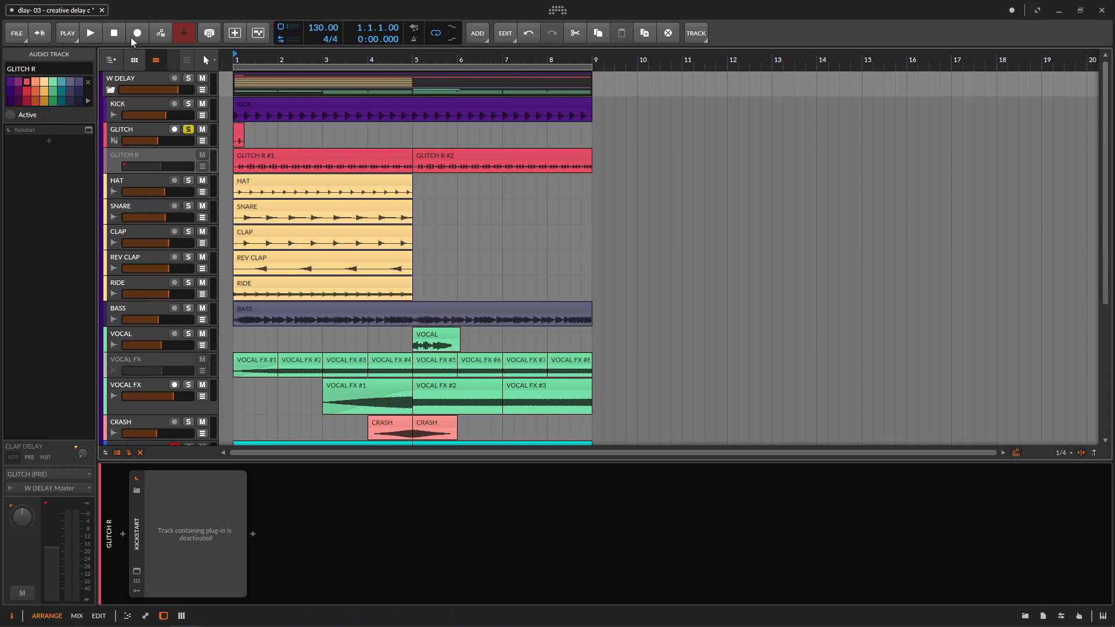
Step: Show the GLITCH track's Delay-4 On/Off automation and move its 100 % point to 1.2.1.00 at 0 %
{"action": "left_click", "coordinate": [151, 135]}
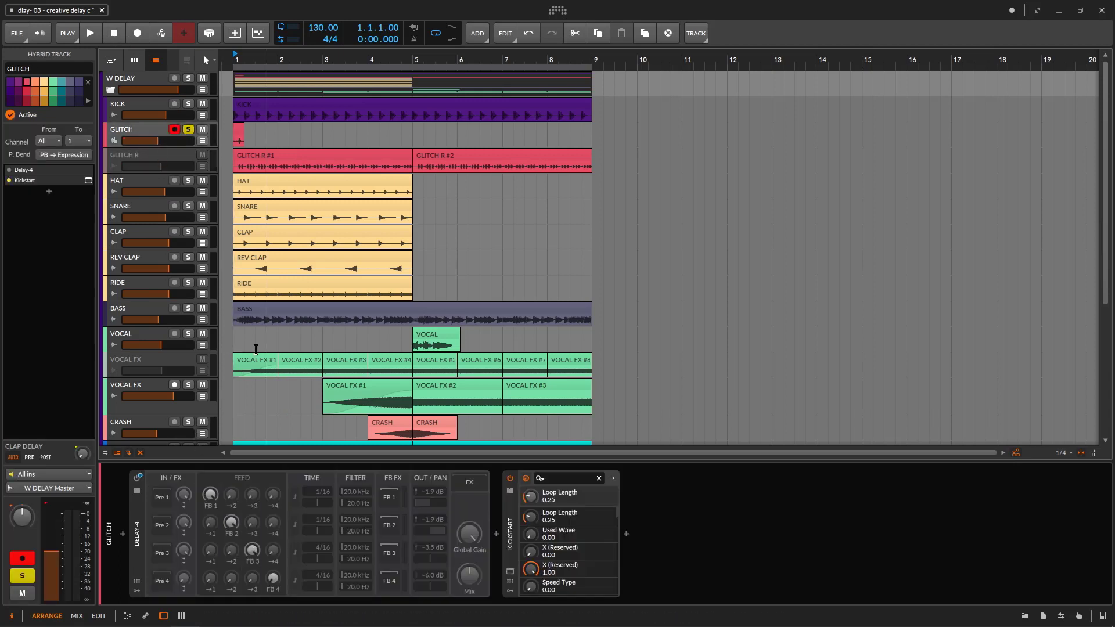
{"action": "left_click", "coordinate": [202, 141]}
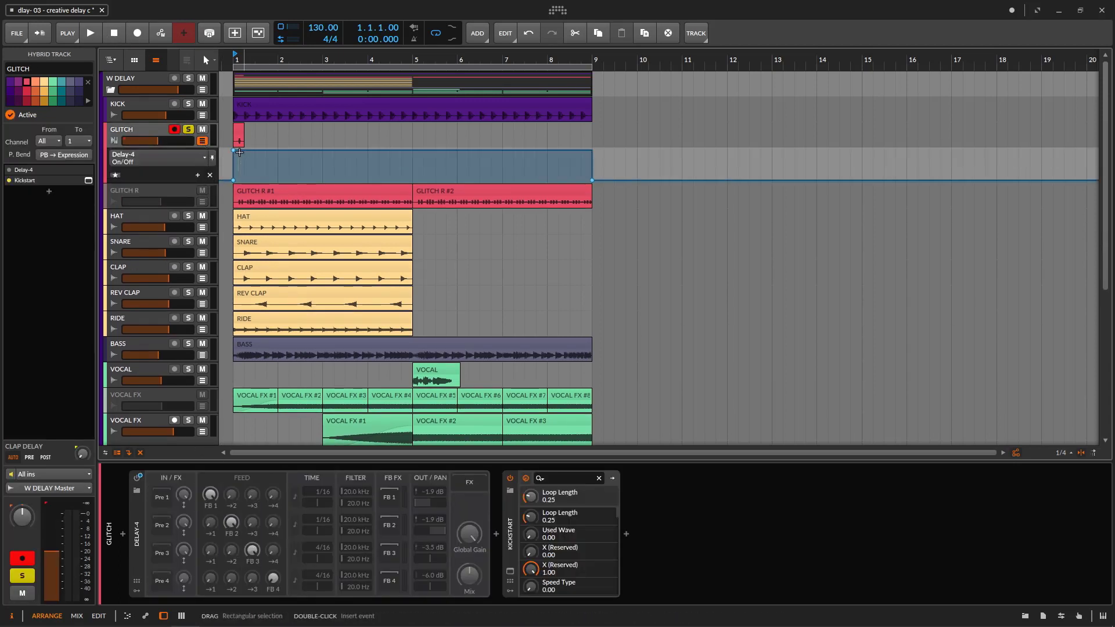
{"action": "left_click_drag", "start_coordinate": [236, 156], "coordinate": [244, 180]}
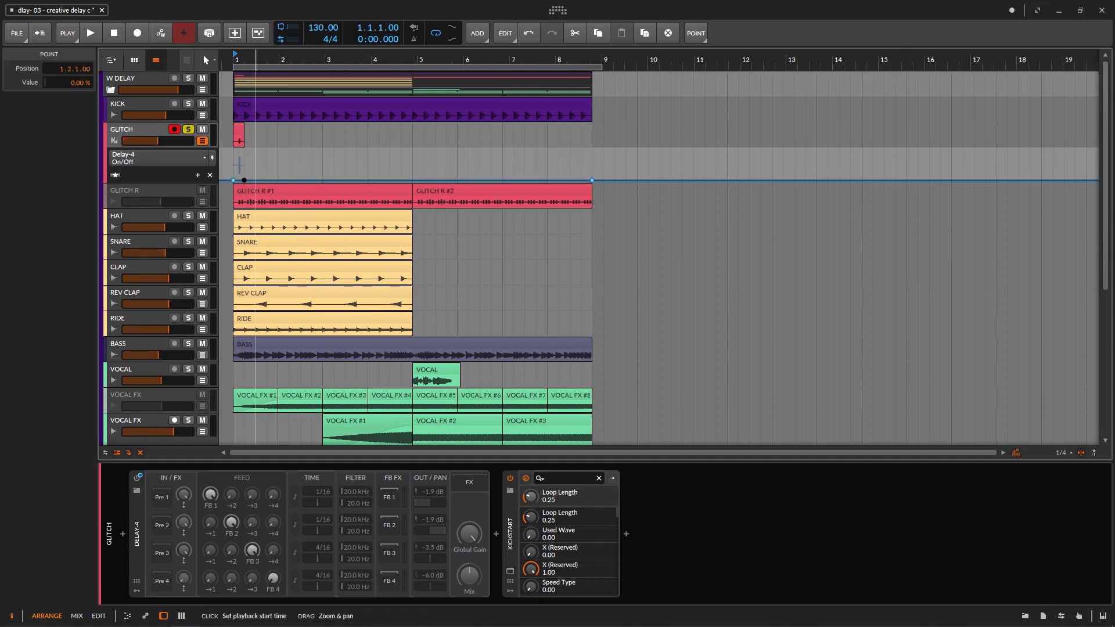
Step: Play back the start of the arrangement, first unsoloed and again with GLITCH soloed
{"action": "left_click_drag", "start_coordinate": [293, 58], "coordinate": [293, 81]}
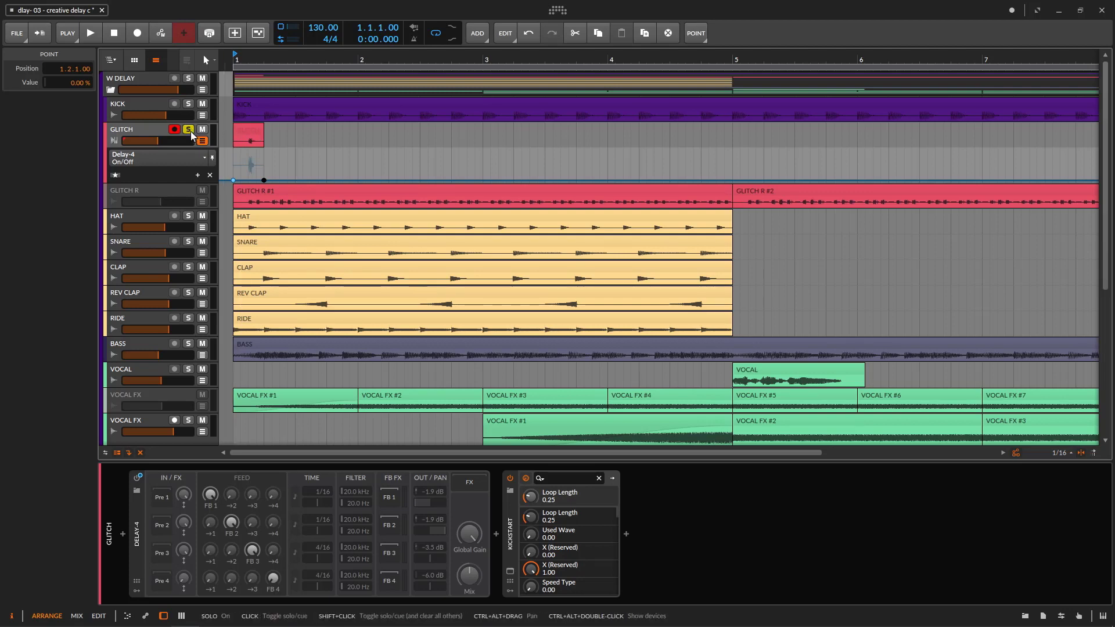
{"action": "left_click", "coordinate": [189, 130]}
{"action": "key", "text": "space"}
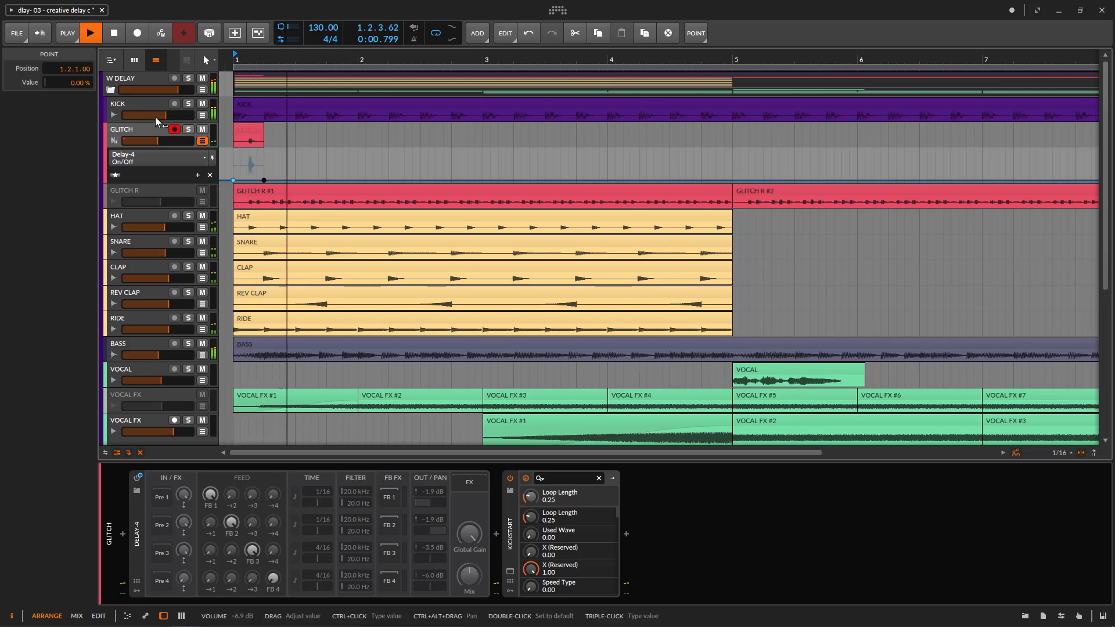
{"action": "left_click", "coordinate": [189, 130]}
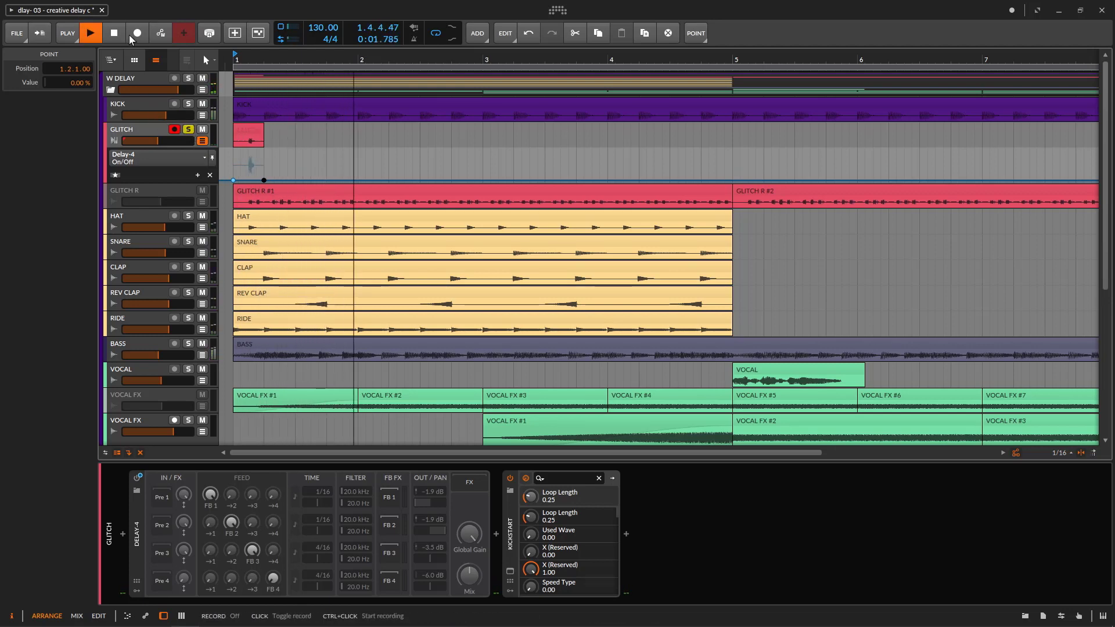
{"action": "left_click", "coordinate": [91, 36]}
Step: Raise the GLITCH track's volume slightly and listen to the dry glitch sound from the start
{"action": "left_click_drag", "start_coordinate": [158, 141], "coordinate": [169, 140]}
{"action": "left_click", "coordinate": [99, 38]}
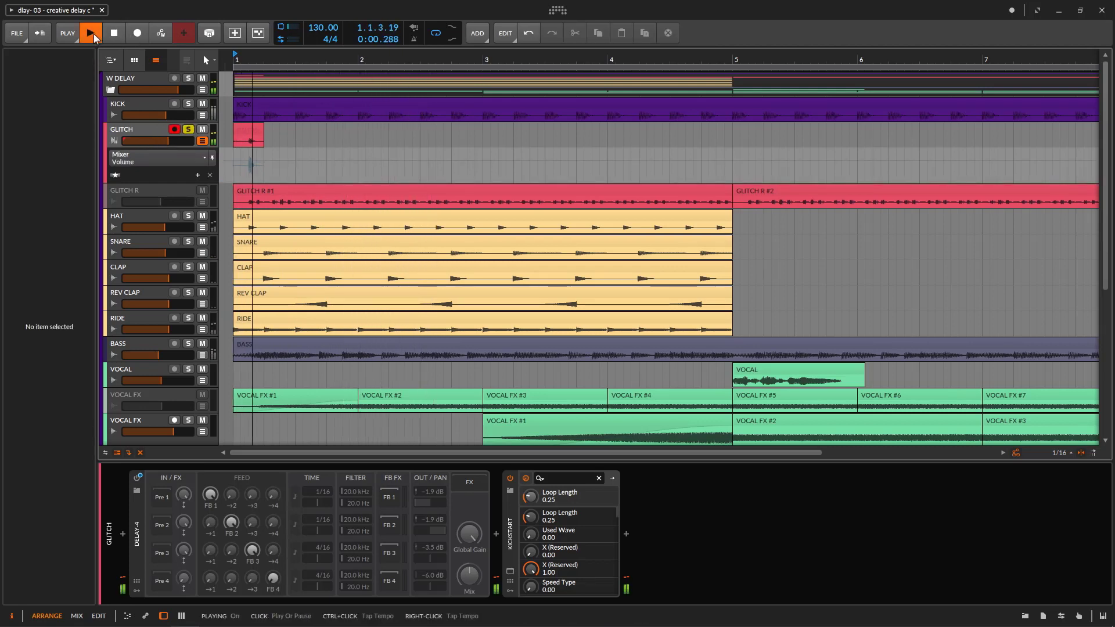
{"action": "left_click", "coordinate": [101, 42]}
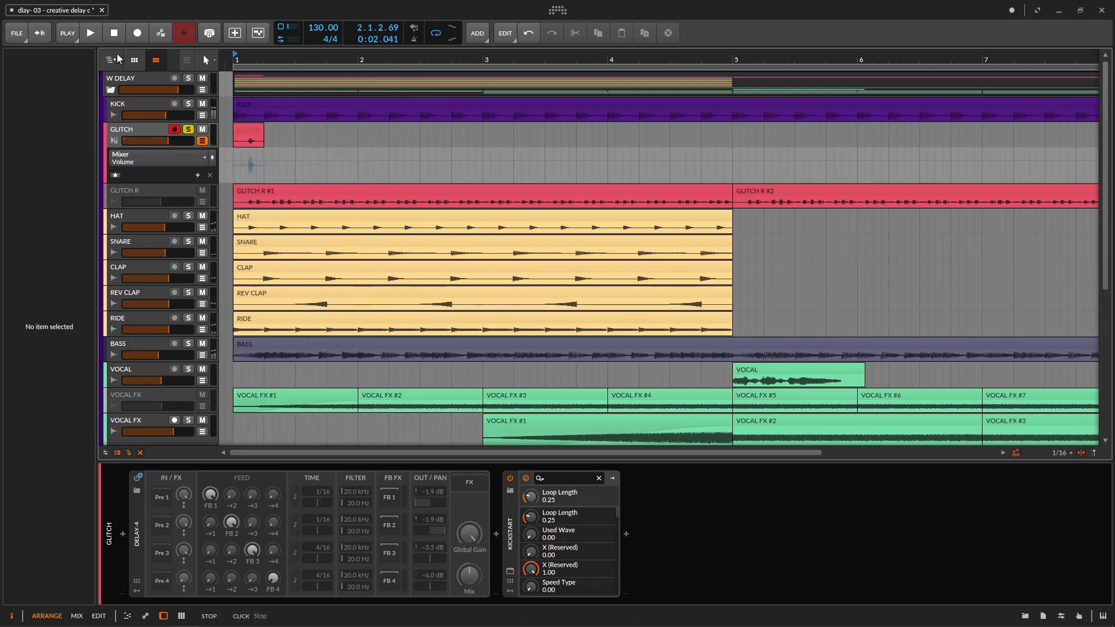
{"action": "left_click", "coordinate": [182, 135]}
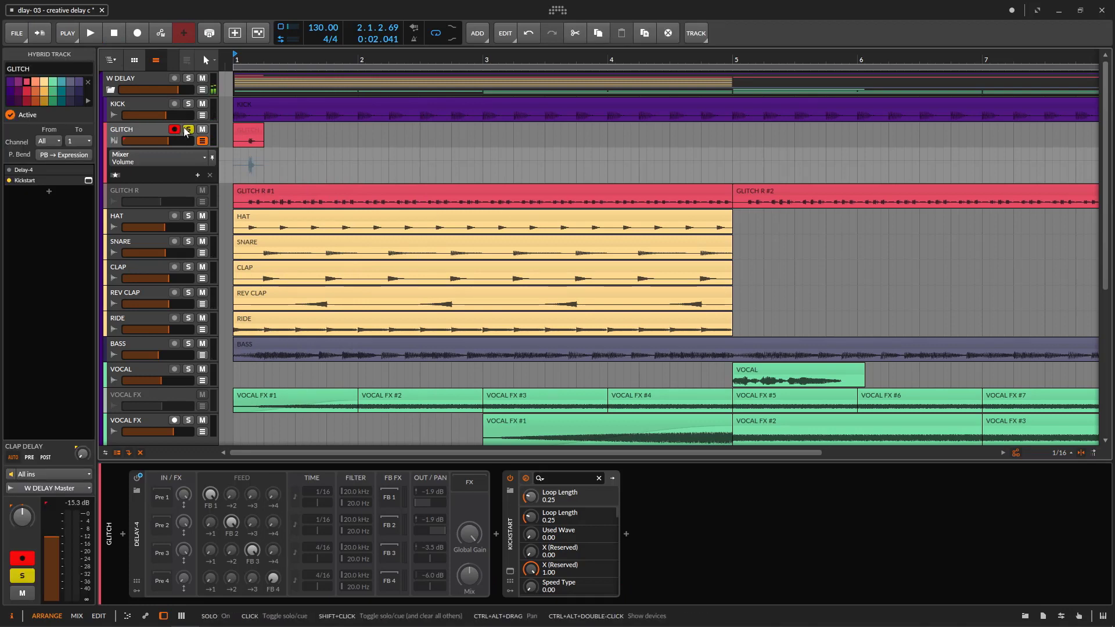
{"action": "left_click", "coordinate": [112, 35]}
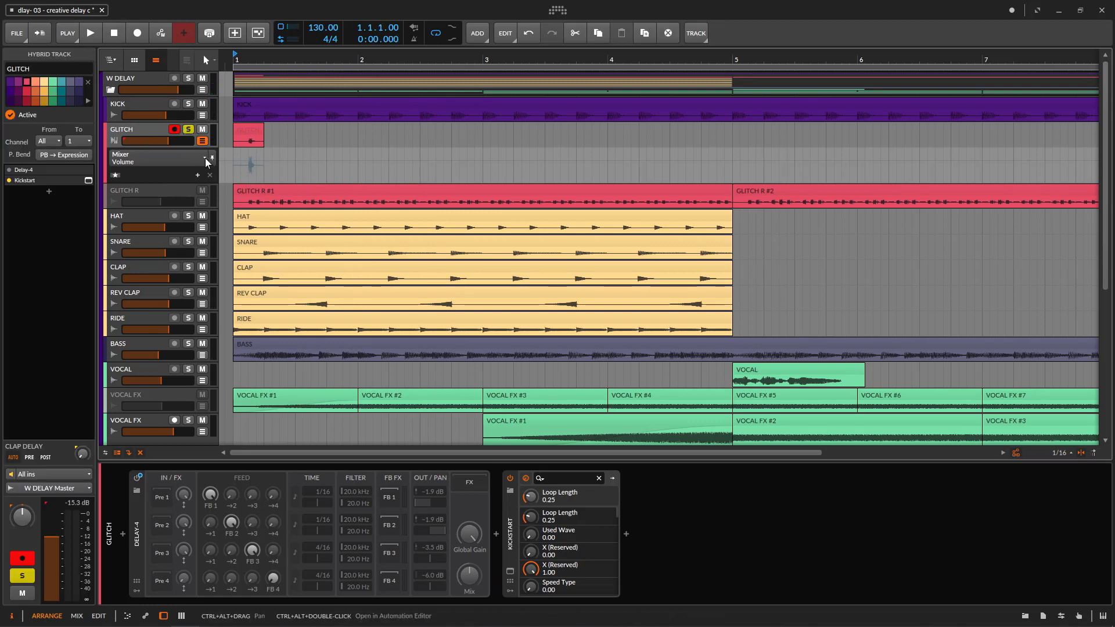
Step: Show all automation lanes of the GLITCH track and set Delay-4's On/Off automation to 100 % at 1.1.1.00
{"action": "left_click", "coordinate": [140, 537]}
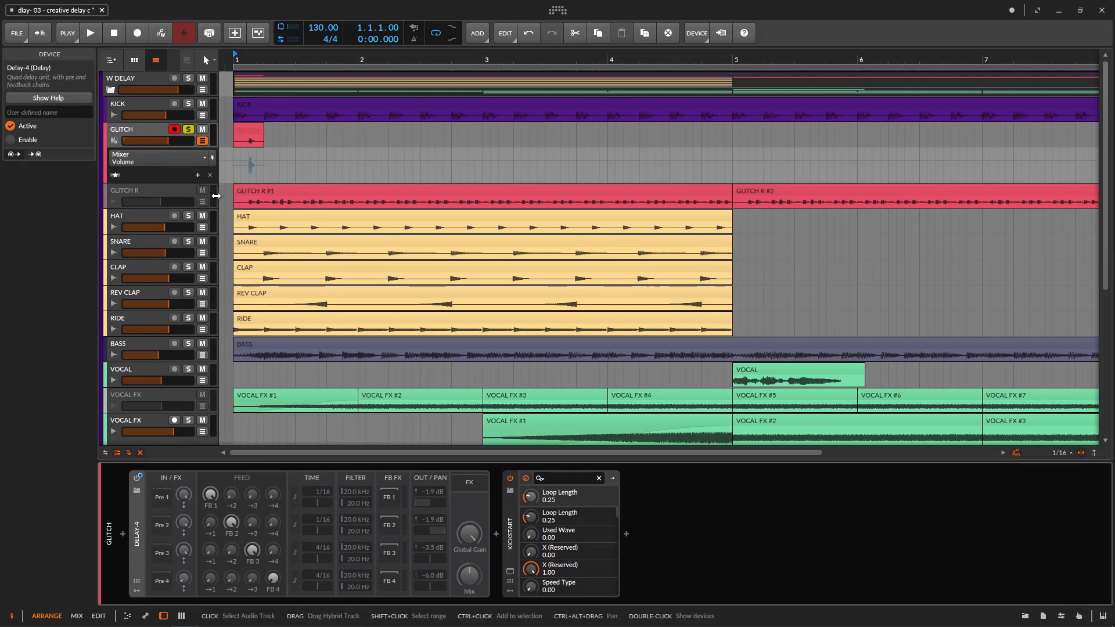
{"action": "left_click", "coordinate": [117, 175]}
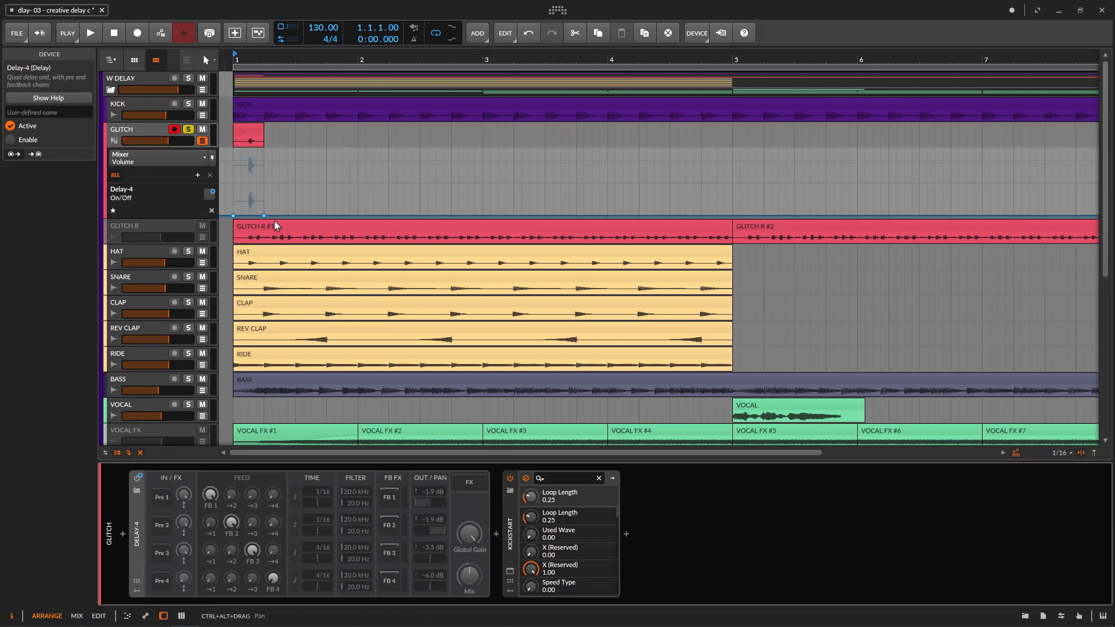
{"action": "left_click", "coordinate": [233, 185]}
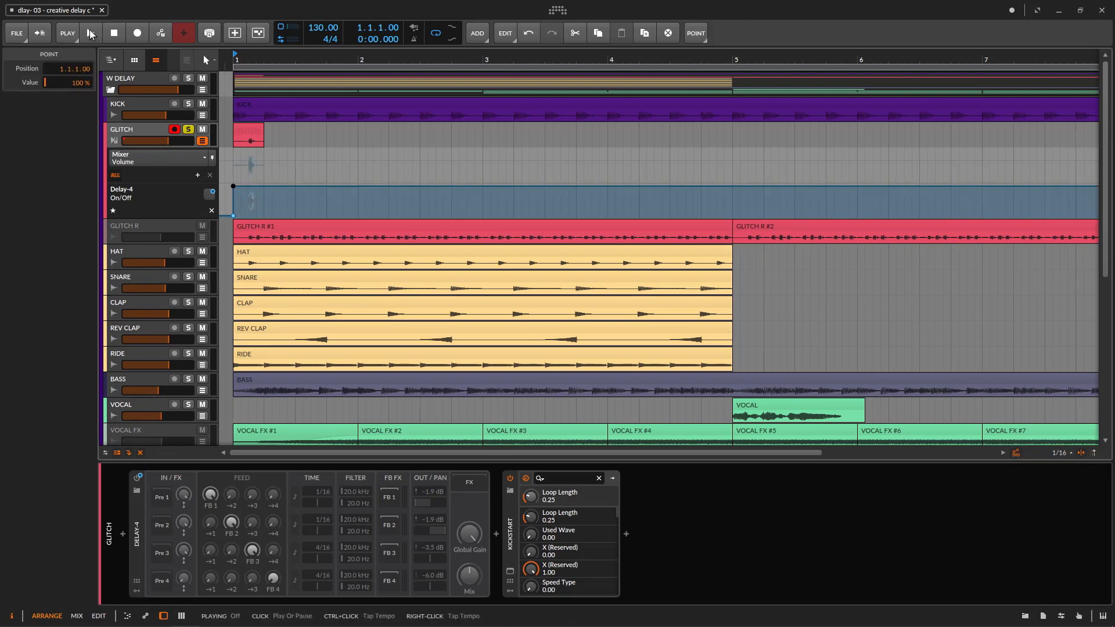
Step: Play back the soloed GLITCH track with Delay-4 enabled
{"action": "left_click", "coordinate": [90, 34]}
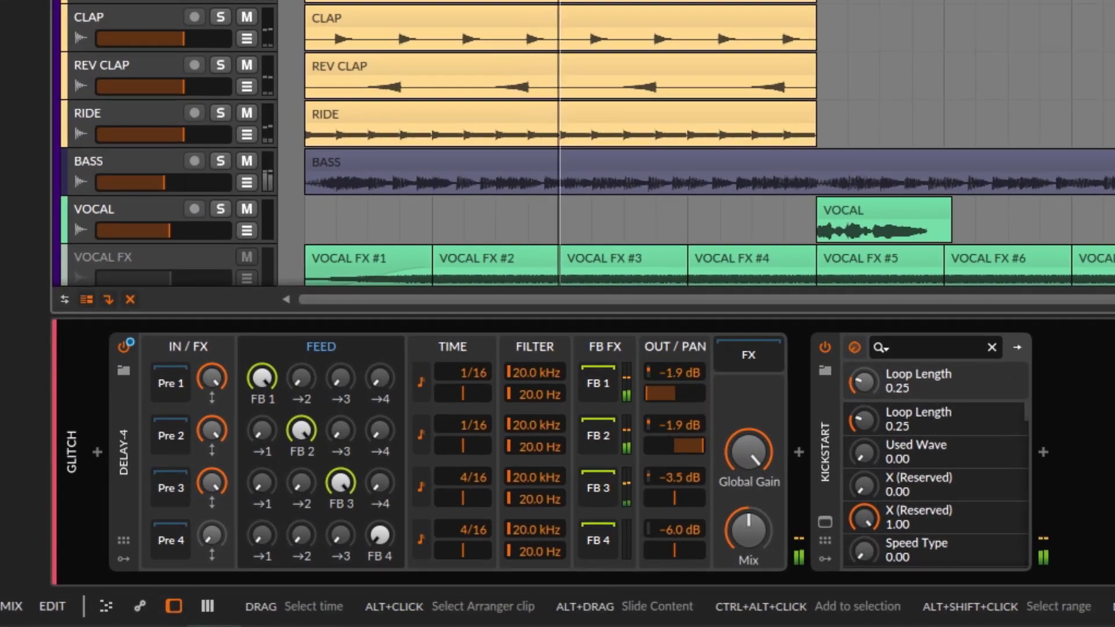
{"action": "scroll", "coordinate": [360, 146], "scroll_direction": "up", "scroll_amount": 2}
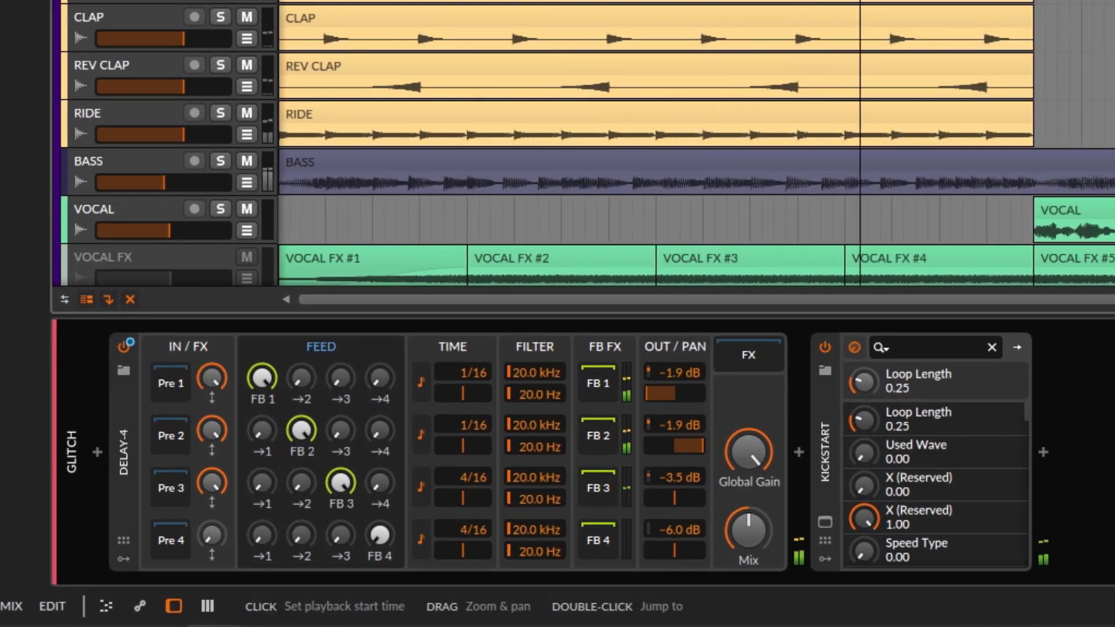
{"action": "scroll", "coordinate": [409, 145], "scroll_direction": "down", "scroll_amount": 2}
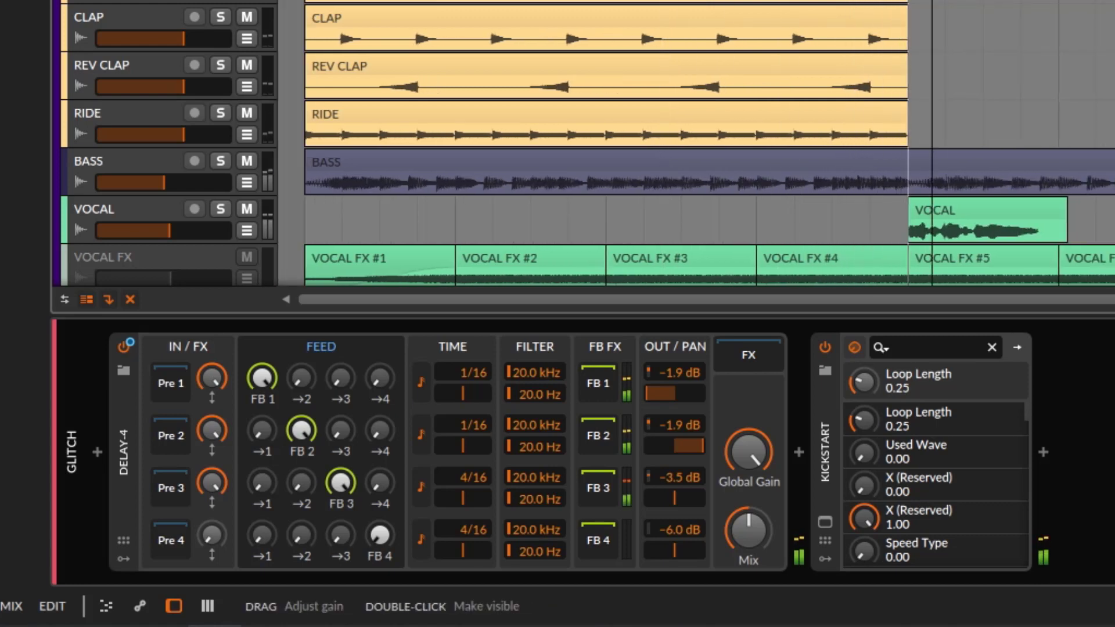
{"action": "key", "text": "space"}
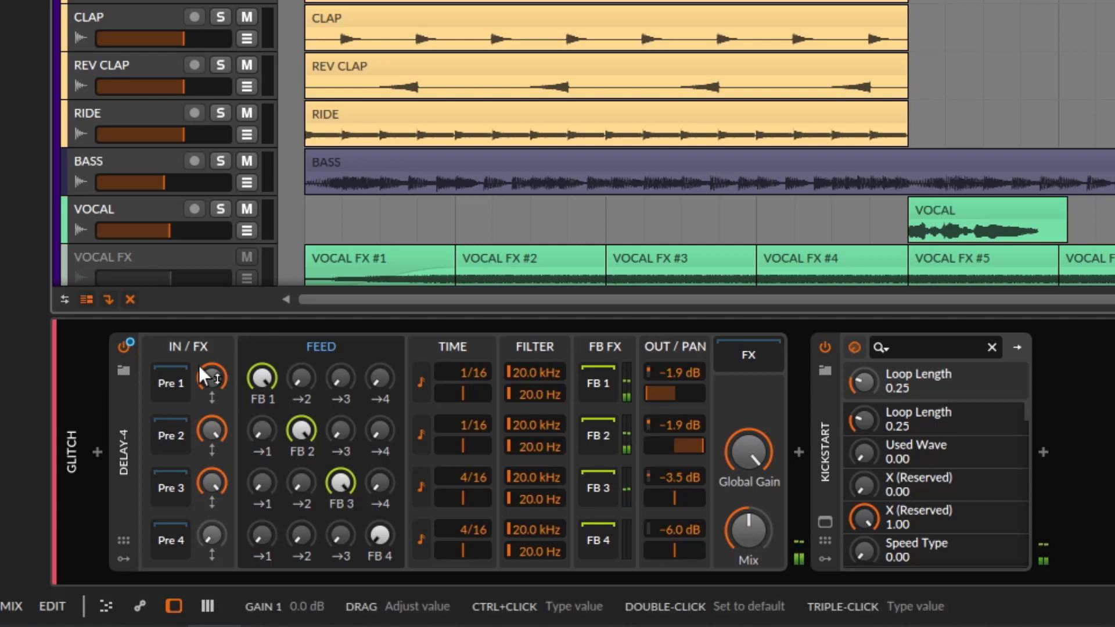
Step: Turn off the Kickstart device on the GLITCH track and play back the sound with only Delay-4
{"action": "left_click", "coordinate": [125, 349]}
{"action": "left_click", "coordinate": [125, 349]}
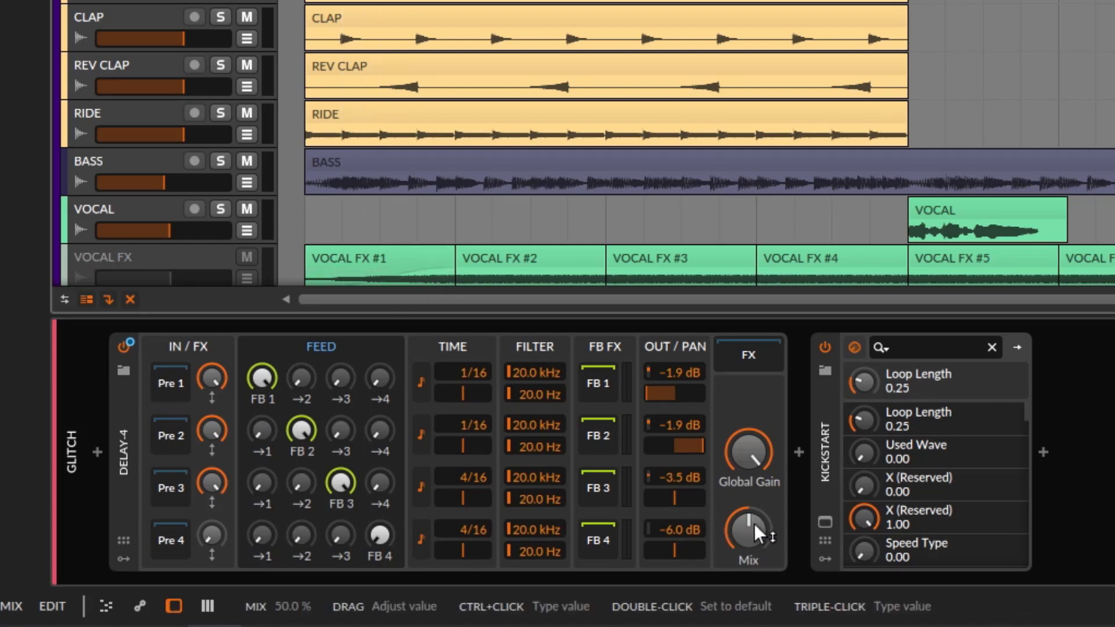
{"action": "left_click", "coordinate": [824, 348]}
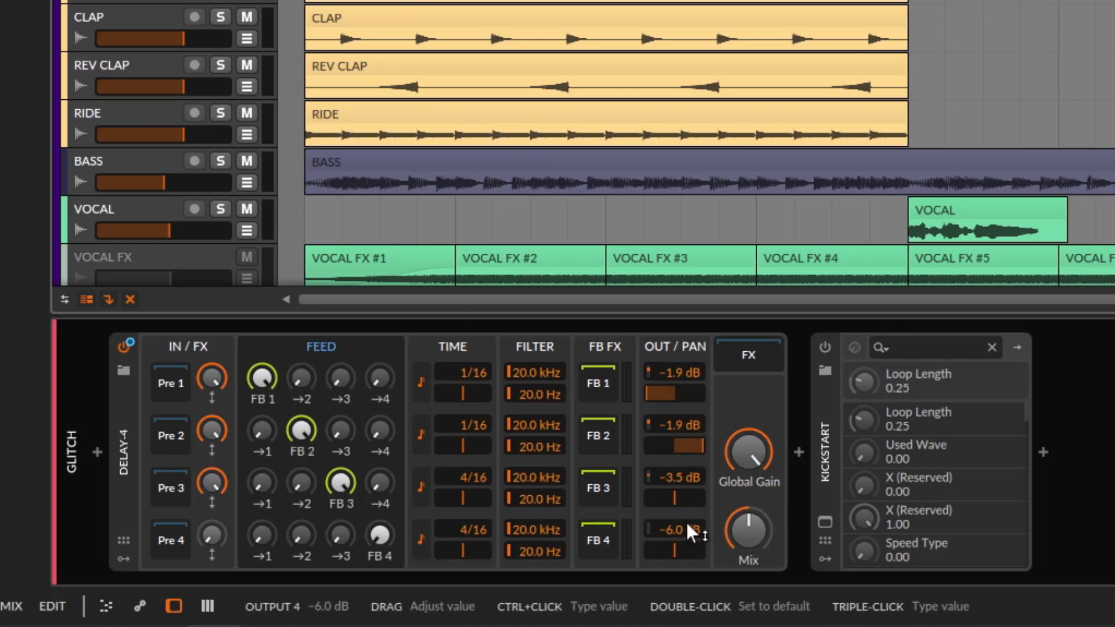
{"action": "key", "text": "space"}
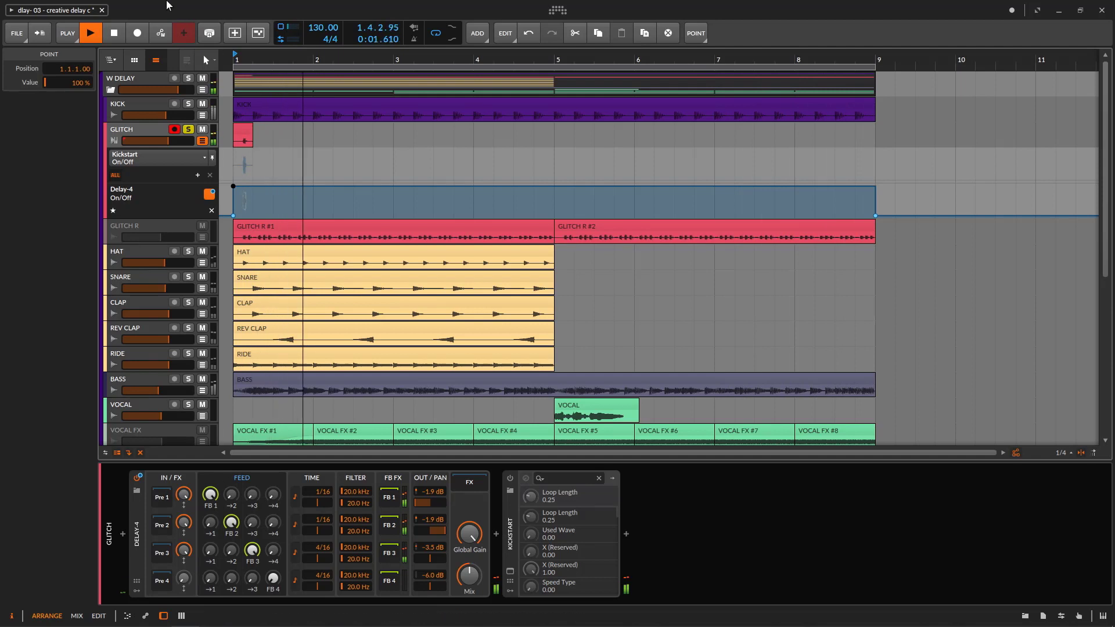
Step: Compare the dry and delayed glitch by switching Delay-4 off and back on during playback
{"action": "left_click", "coordinate": [137, 480]}
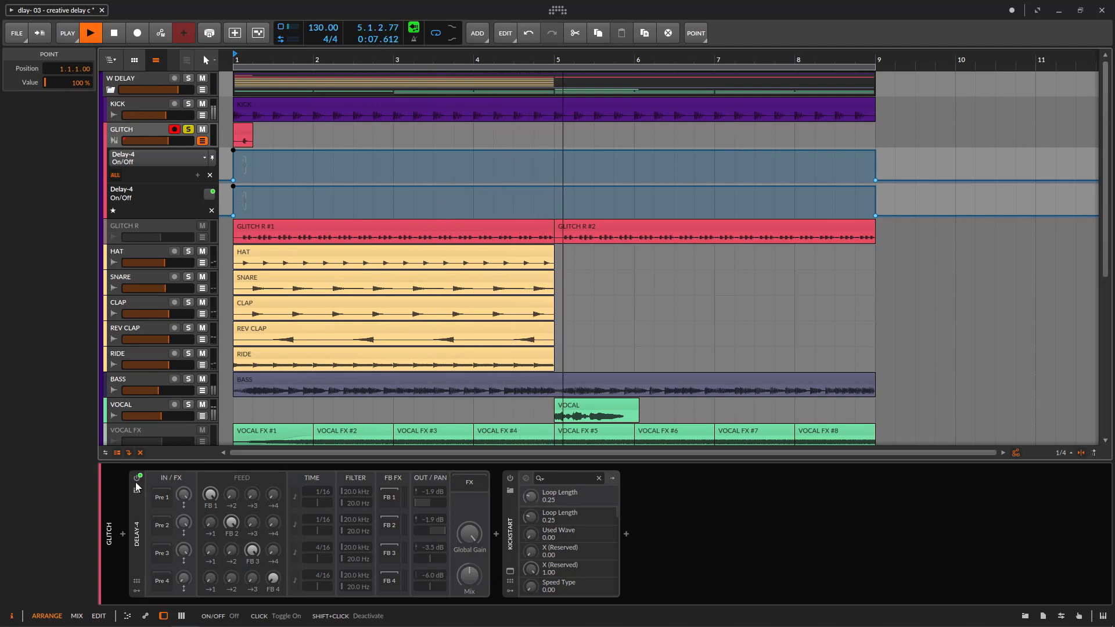
{"action": "left_click", "coordinate": [137, 480]}
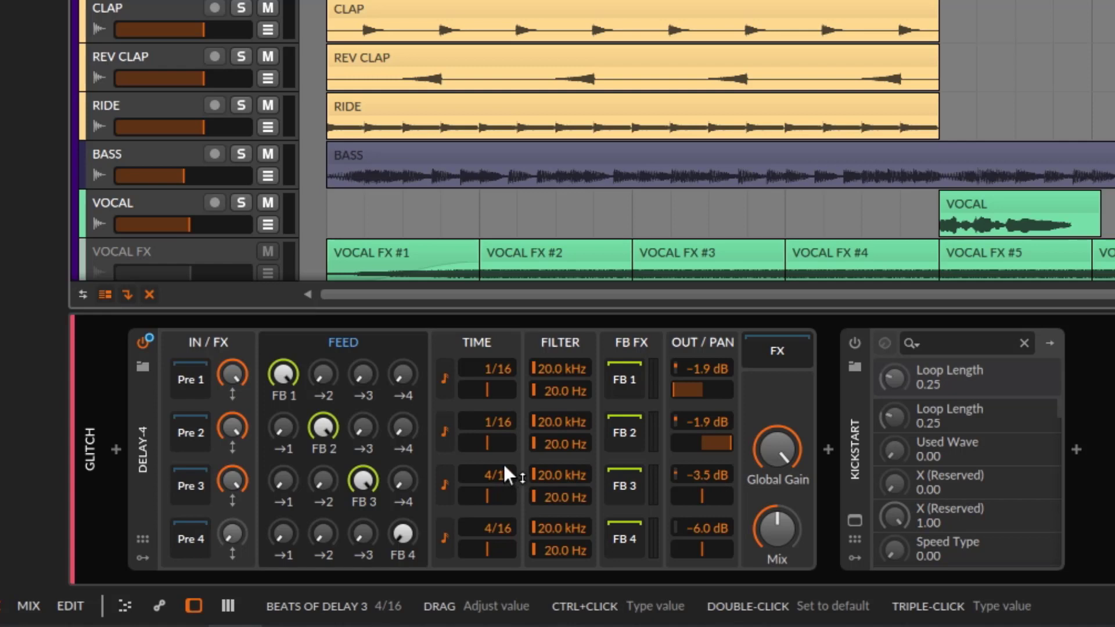
Step: Set Delay-4's outputs 2, 3 and 4 to −∞ dB to hear delay 1 alone, then bring output 2 back to −1.7 dB
{"action": "mouse_move", "coordinate": [710, 474]}
{"action": "left_mouse_down"}
{"action": "mouse_move", "coordinate": [710, 511]}
{"action": "mouse_move", "coordinate": [709, 473]}
{"action": "left_mouse_up"}
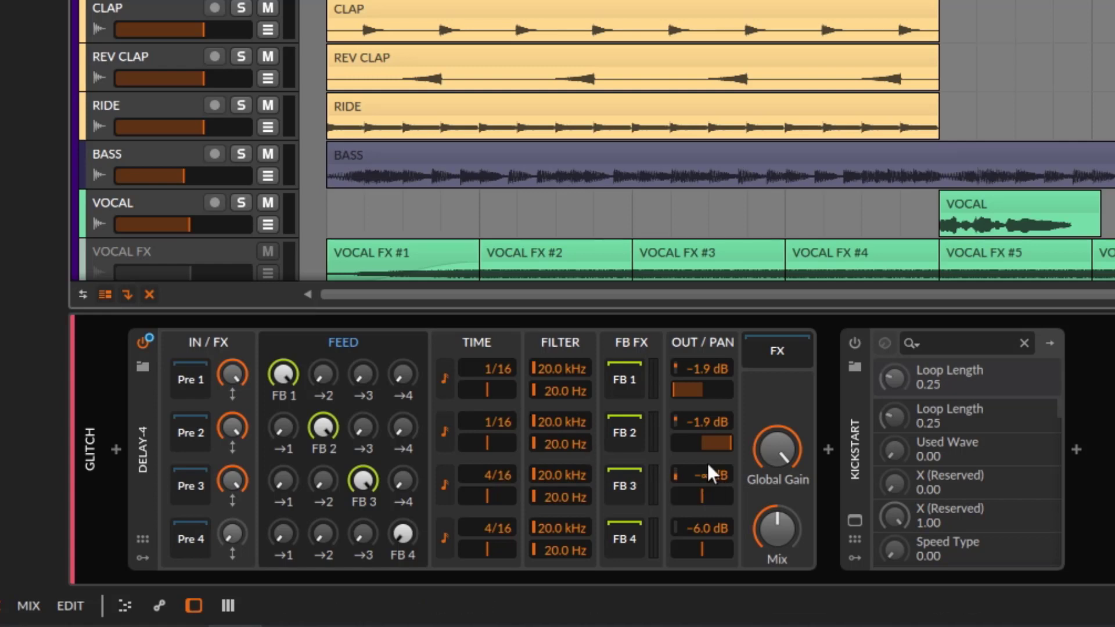
{"action": "left_click_drag", "start_coordinate": [709, 527], "coordinate": [708, 581]}
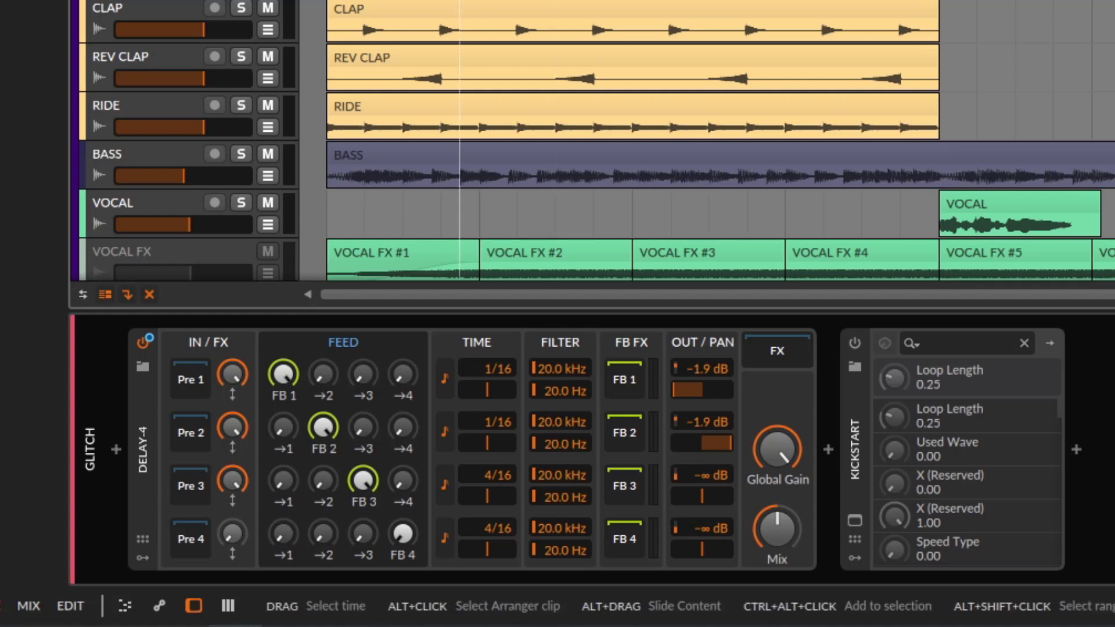
{"action": "key", "text": "space"}
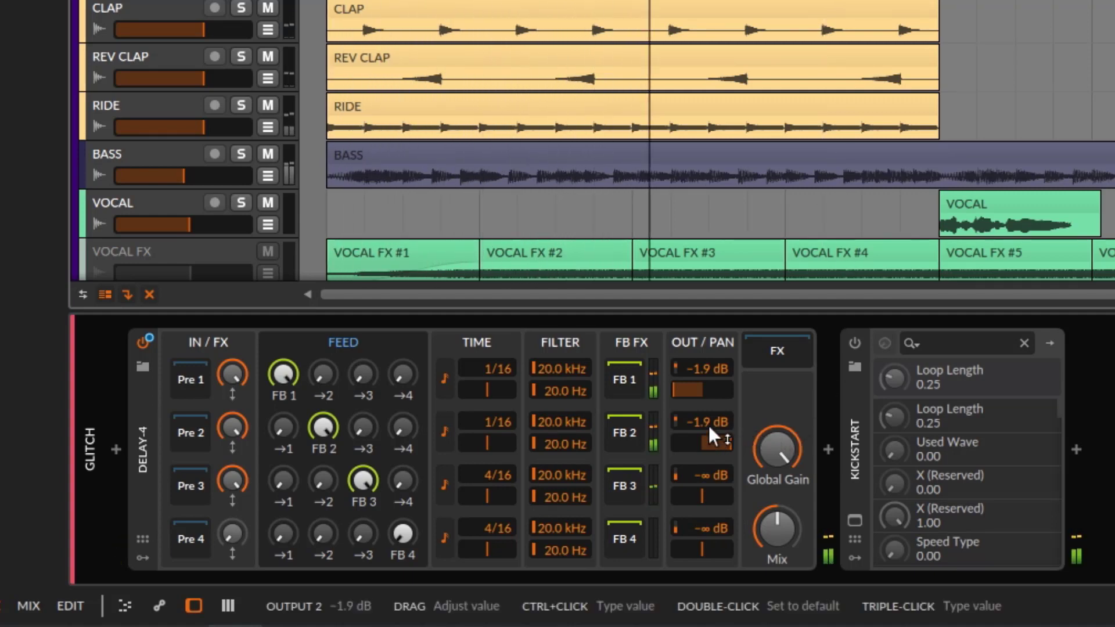
{"action": "left_click_drag", "start_coordinate": [709, 424], "coordinate": [709, 470]}
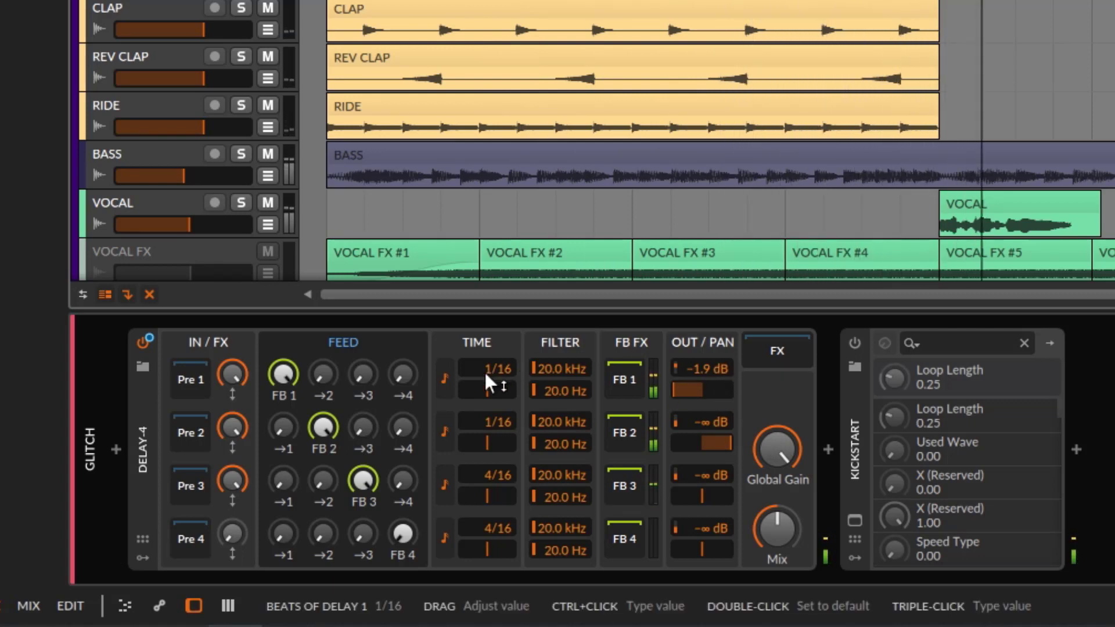
{"action": "left_click_drag", "start_coordinate": [703, 423], "coordinate": [703, 410]}
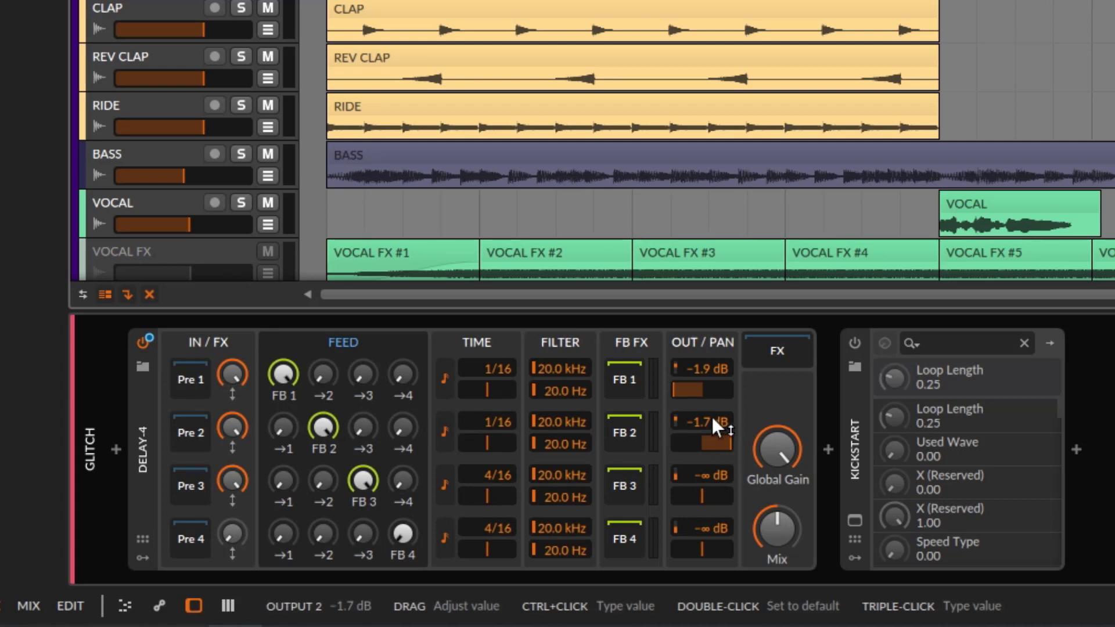
Step: Isolate delay 3 in Delay-4 by setting outputs 1 and 2 to −∞ dB and output 3 to −2.9 dB
{"action": "left_click_drag", "start_coordinate": [711, 415], "coordinate": [711, 465]}
{"action": "left_click_drag", "start_coordinate": [719, 355], "coordinate": [718, 407]}
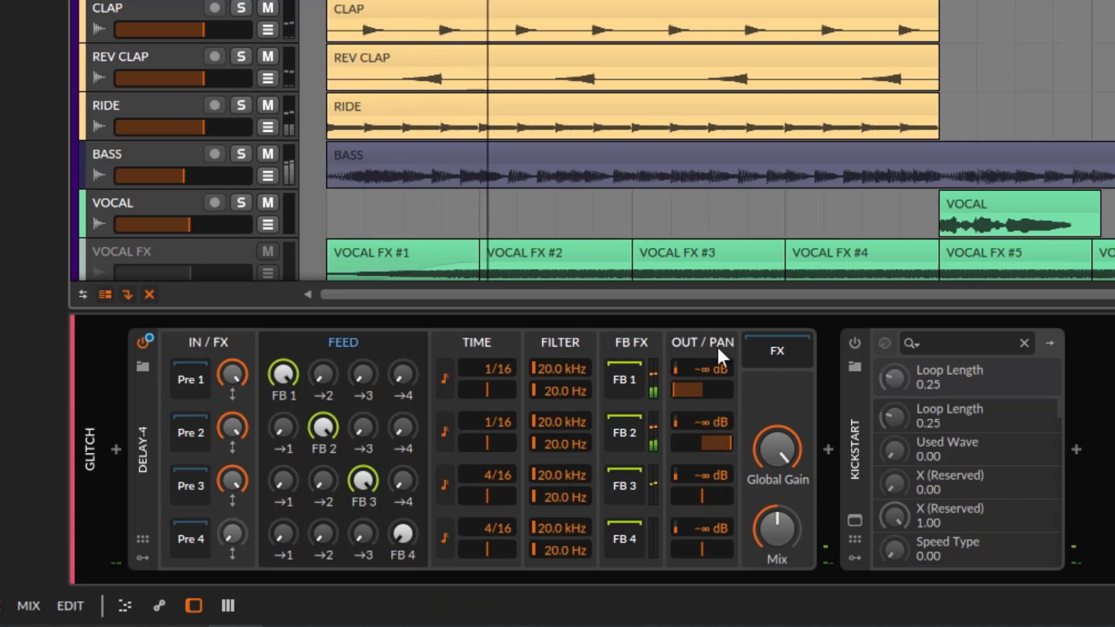
{"action": "mouse_move", "coordinate": [714, 486]}
{"action": "left_mouse_down"}
{"action": "mouse_move", "coordinate": [715, 455]}
{"action": "mouse_move", "coordinate": [708, 466]}
{"action": "left_mouse_up"}
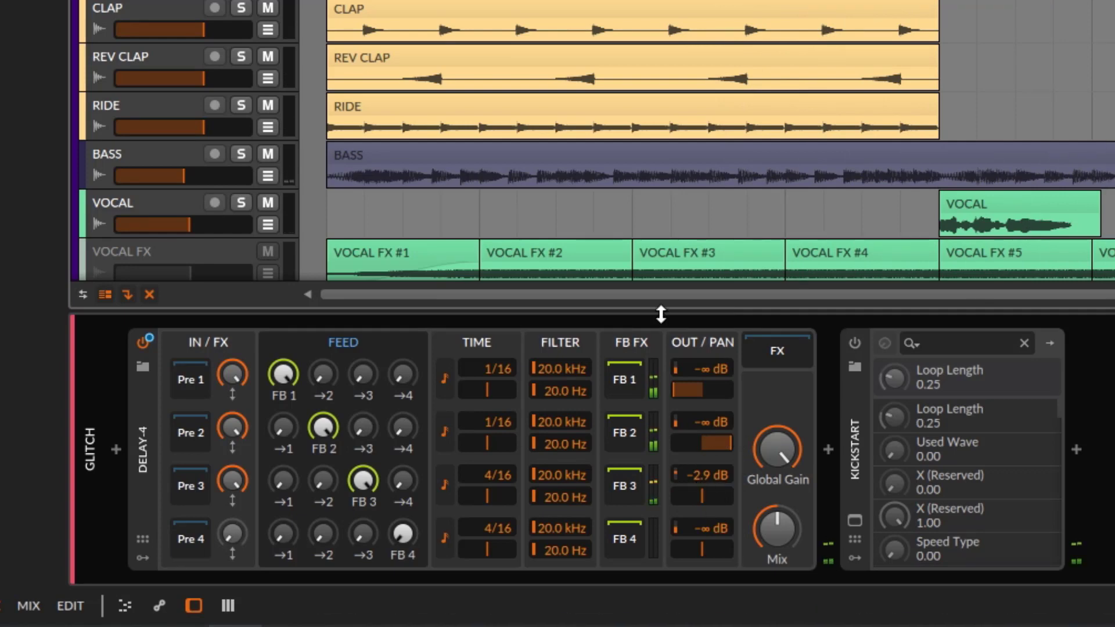
Step: Switch Delay-4 off and on, then set outputs 1 and 2 to −1.5 dB and output 4 to −1.1 dB
{"action": "left_click", "coordinate": [143, 344]}
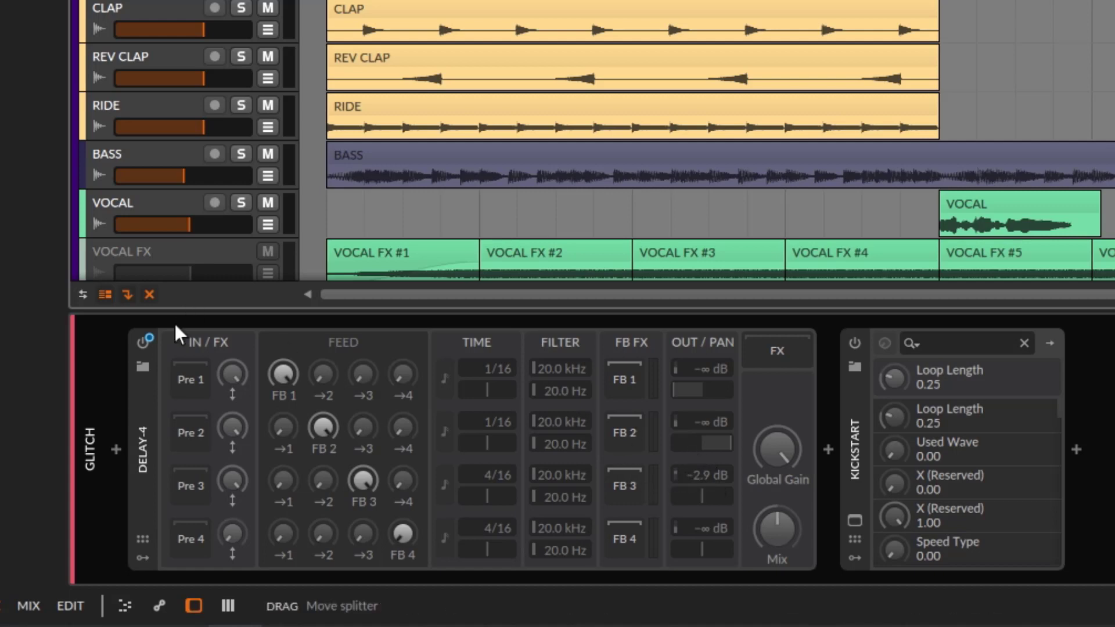
{"action": "left_click", "coordinate": [143, 342]}
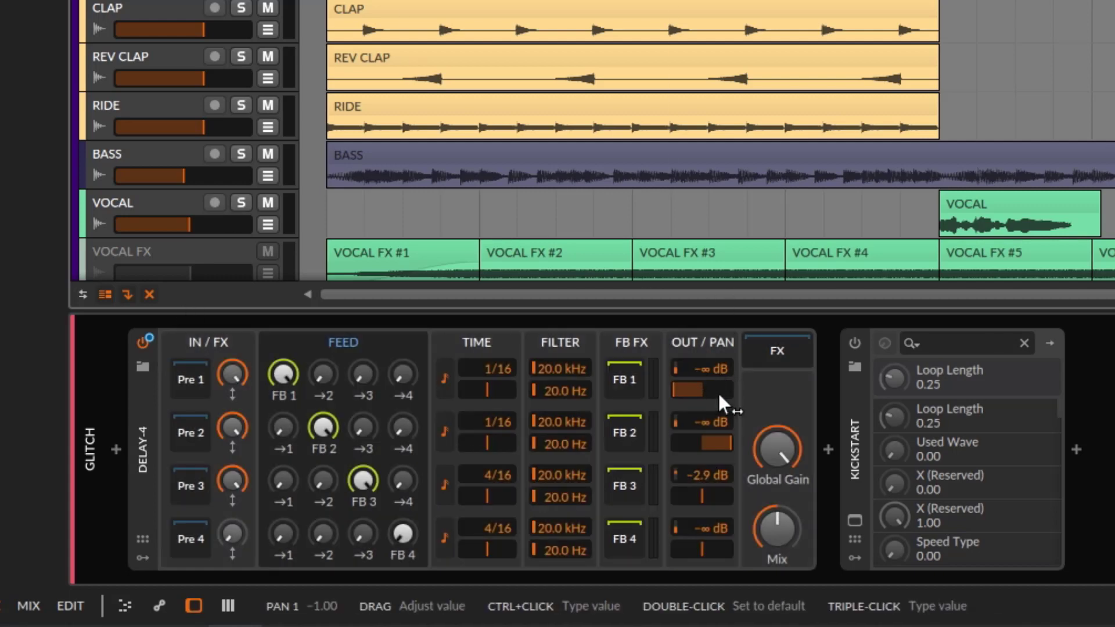
{"action": "left_click_drag", "start_coordinate": [720, 369], "coordinate": [720, 343]}
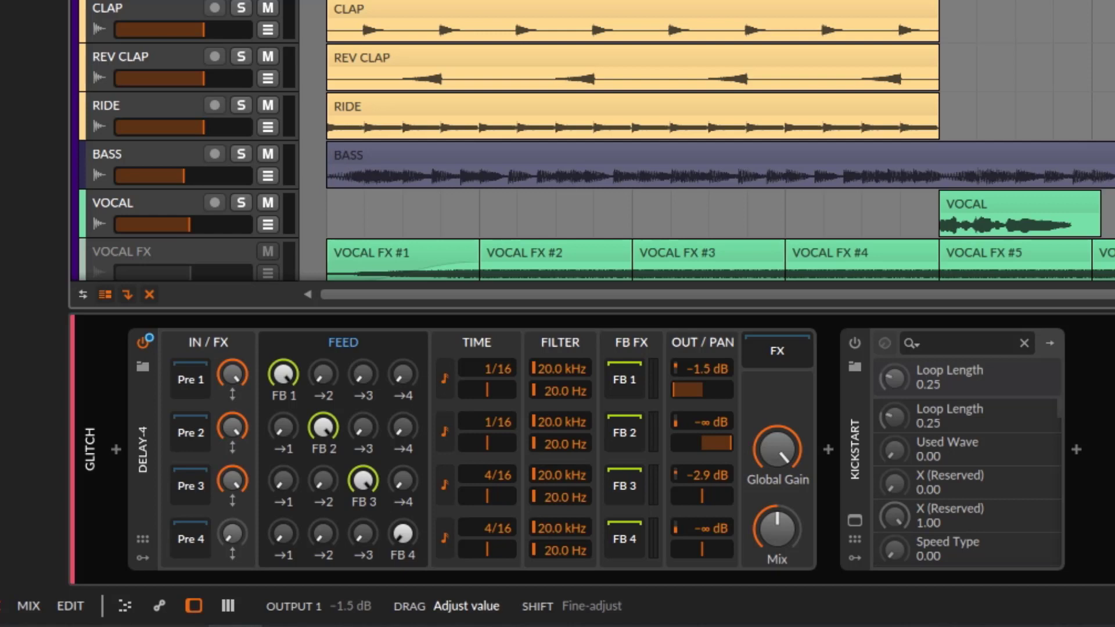
{"action": "mouse_move", "coordinate": [706, 422]}
{"action": "left_mouse_down"}
{"action": "mouse_move", "coordinate": [706, 400]}
{"action": "mouse_move", "coordinate": [710, 429]}
{"action": "left_mouse_up"}
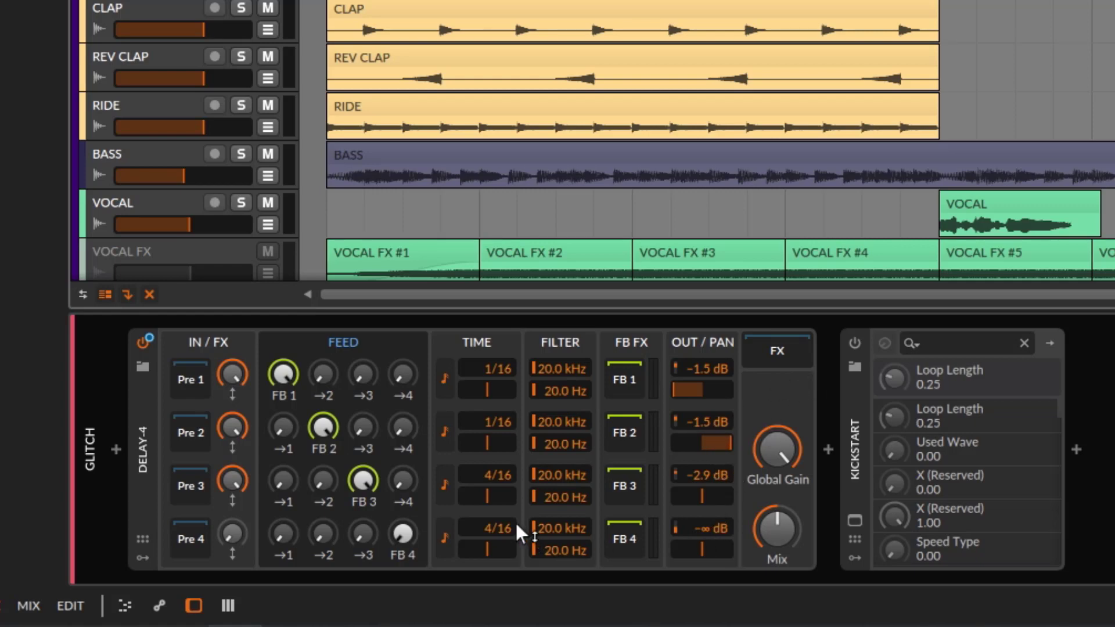
{"action": "left_click_drag", "start_coordinate": [703, 528], "coordinate": [703, 513]}
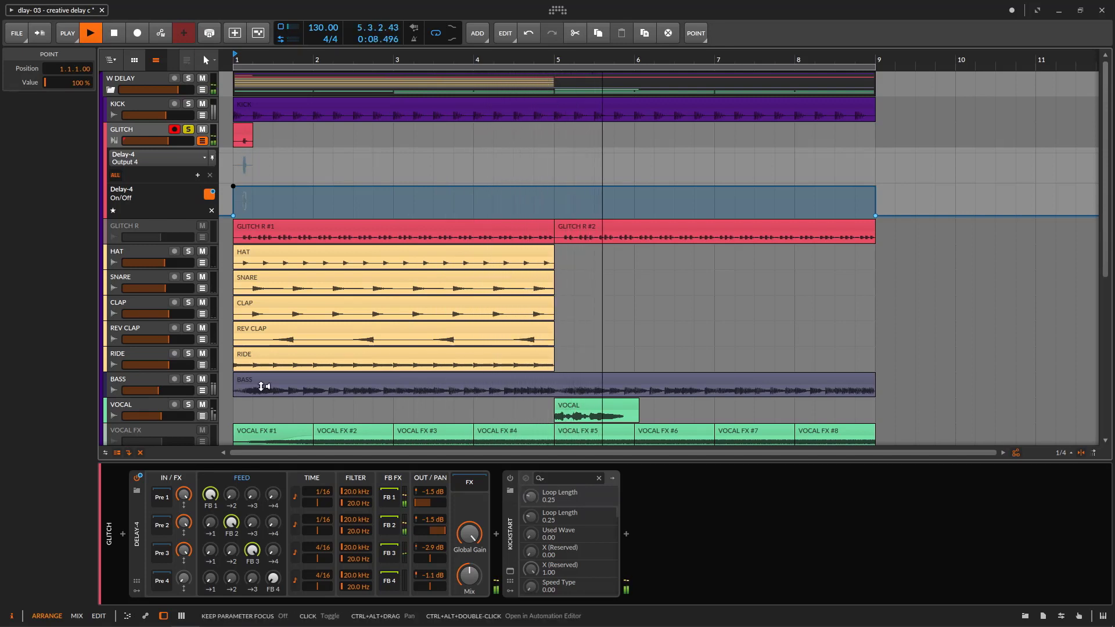
Step: Compare the glitch with Delay-4 off and on during playback, then turn the Kickstart device back on
{"action": "left_click", "coordinate": [136, 479]}
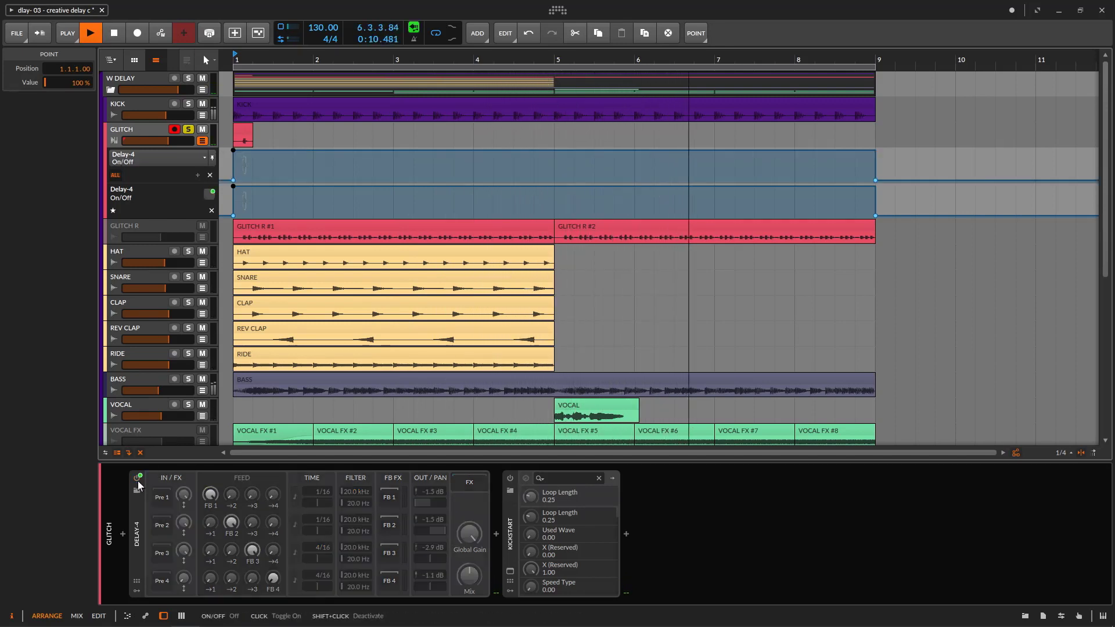
{"action": "left_click", "coordinate": [138, 481]}
{"action": "left_click", "coordinate": [512, 478]}
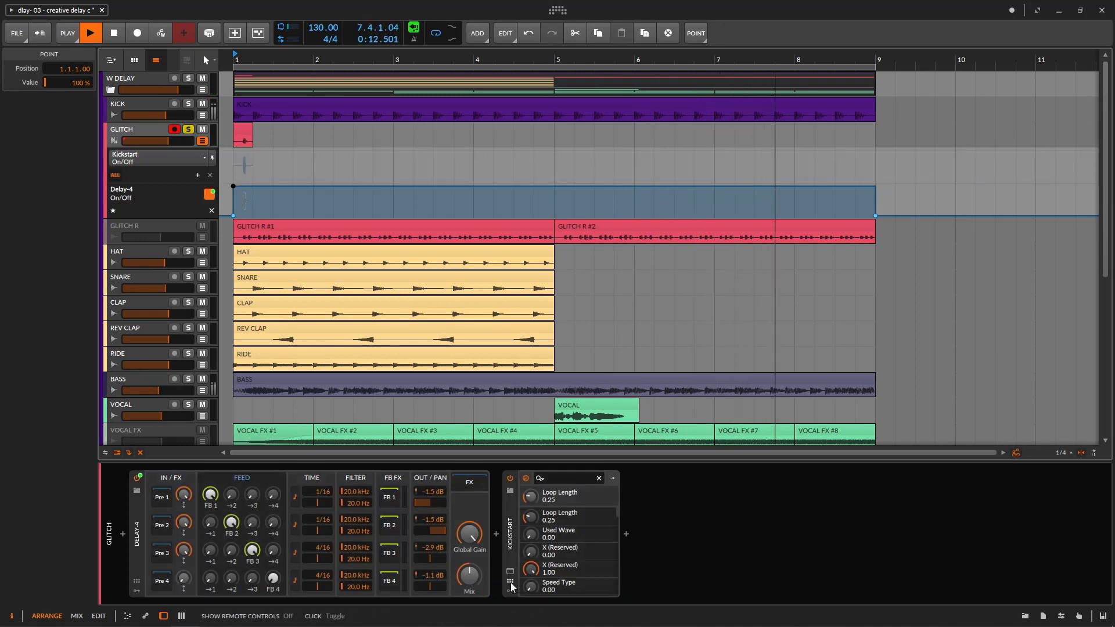
Step: Open the Kickstart plug-in window, move it clear of the upper tracks while the glitch plays, and stop playback
{"action": "left_click", "coordinate": [510, 571]}
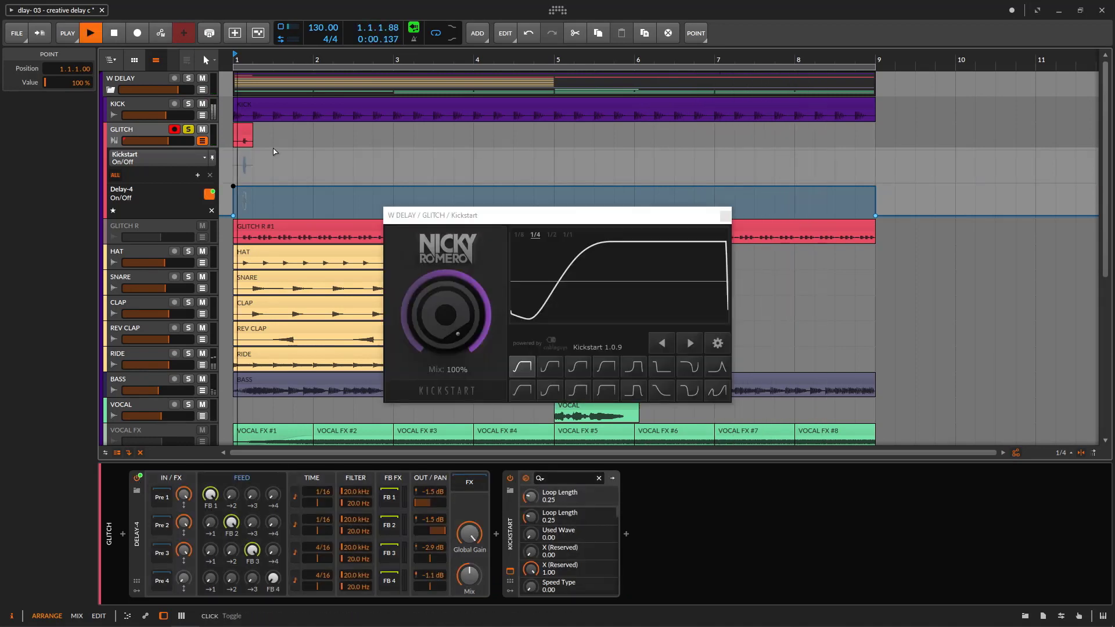
{"action": "left_click_drag", "start_coordinate": [581, 215], "coordinate": [790, 206]}
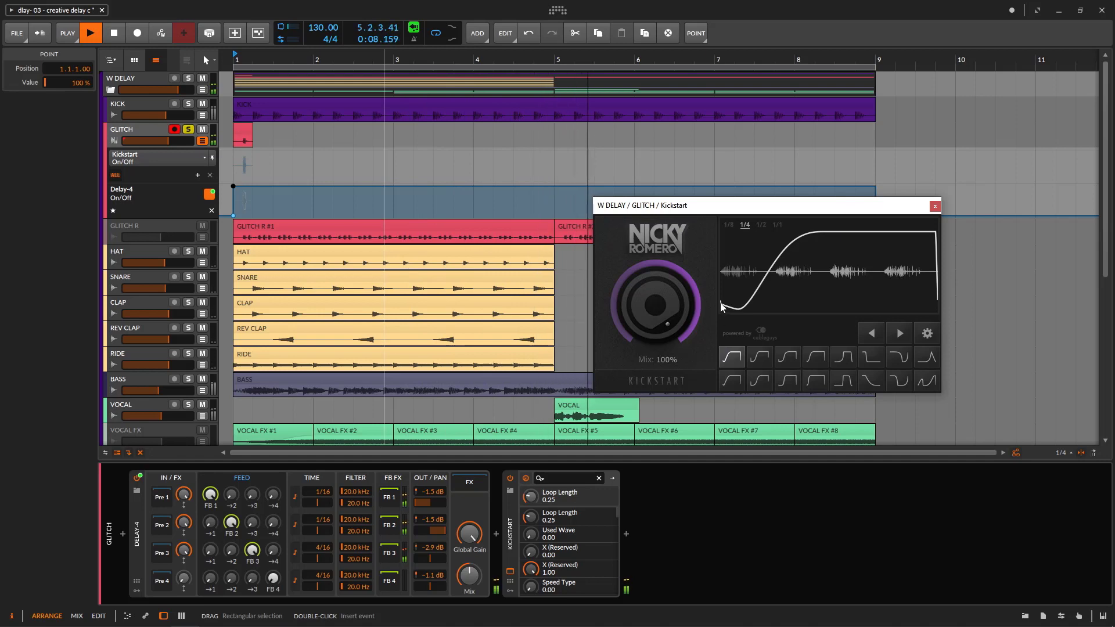
{"action": "left_click_drag", "start_coordinate": [691, 221], "coordinate": [696, 361]}
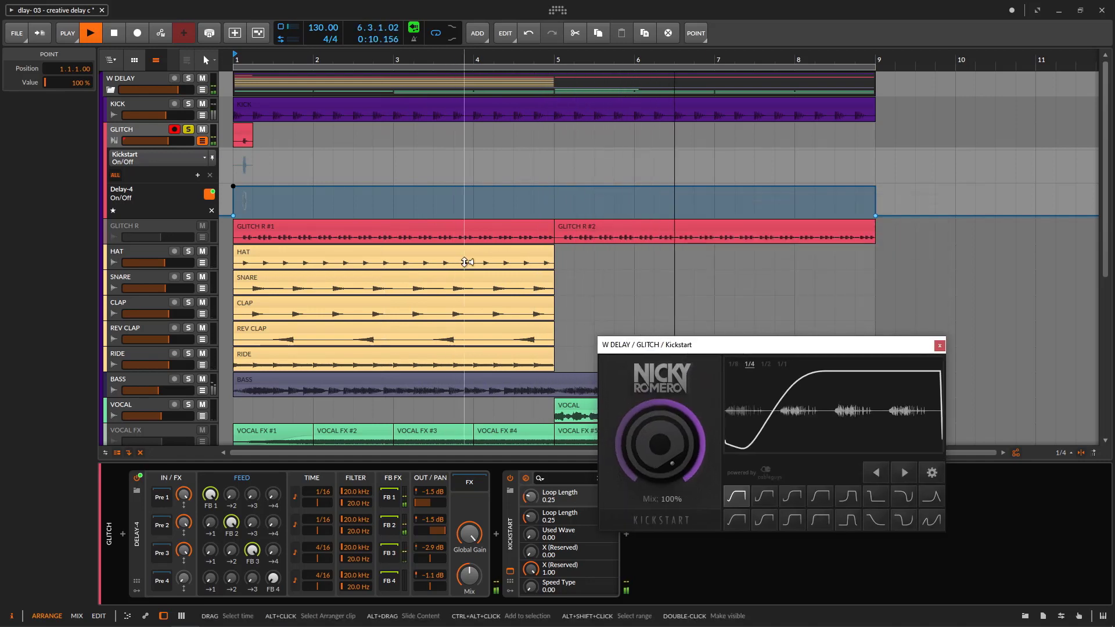
{"action": "key", "text": "space"}
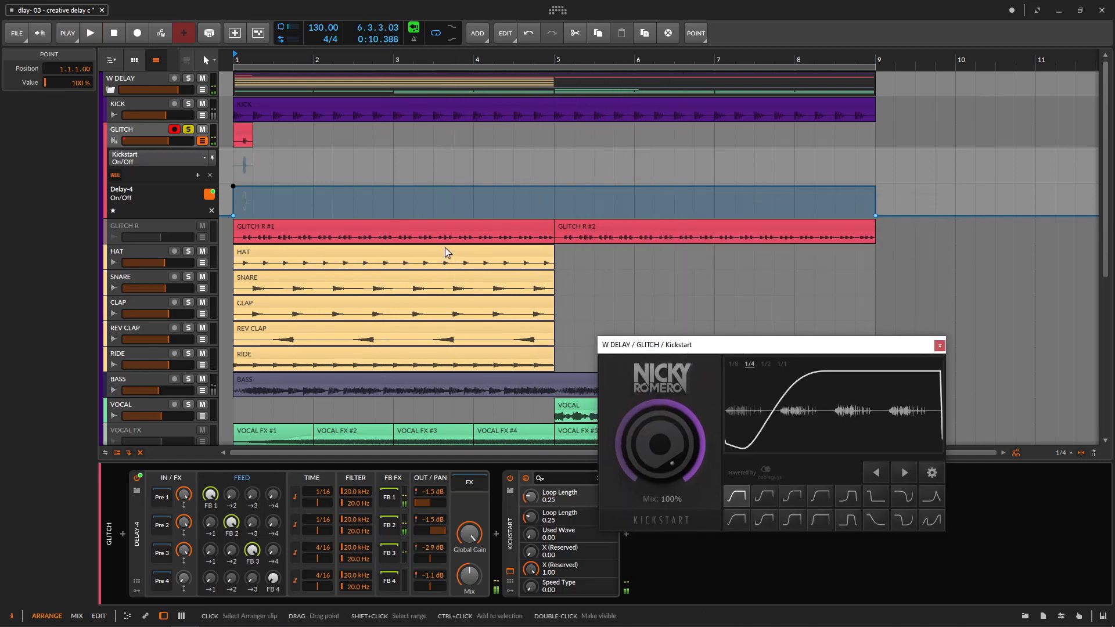
Step: Turn off Delay-4 and hide the GLITCH track's automation lanes to play the sound with only Kickstart
{"action": "left_click", "coordinate": [137, 477]}
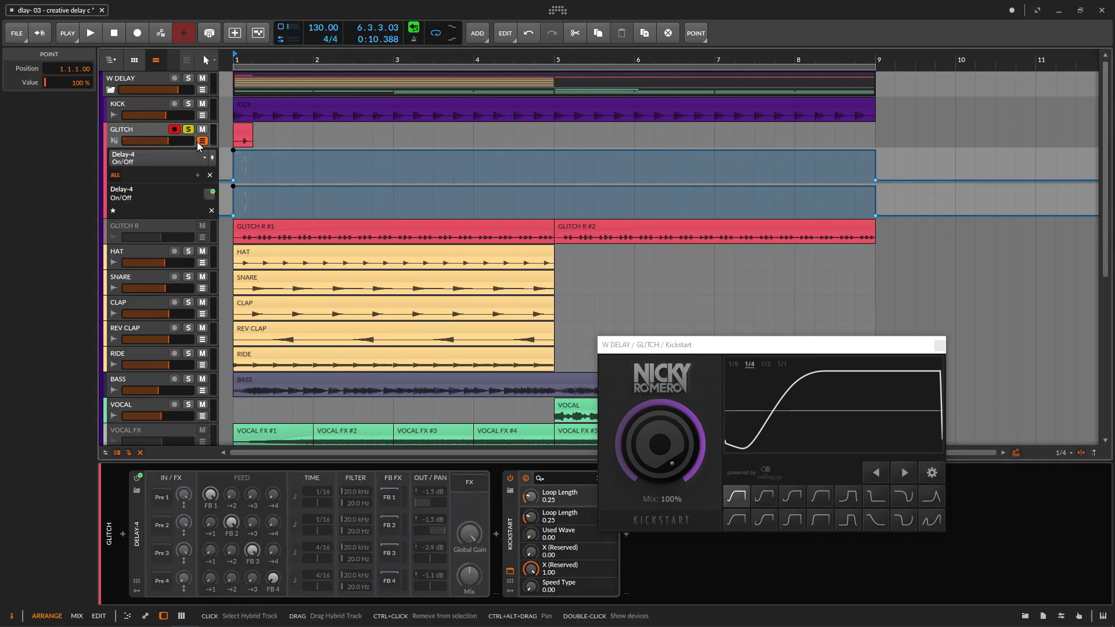
{"action": "left_click", "coordinate": [201, 141]}
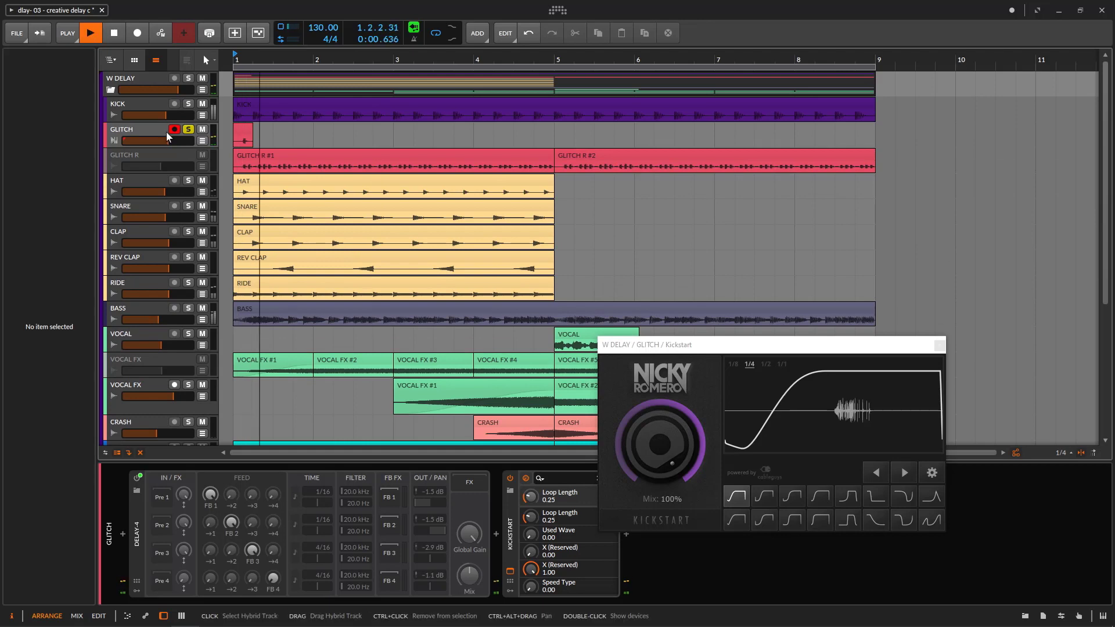
Step: Restore automation control on the GLITCH track and play back the sound with both Delay-4 and Kickstart
{"action": "left_click", "coordinate": [140, 130]}
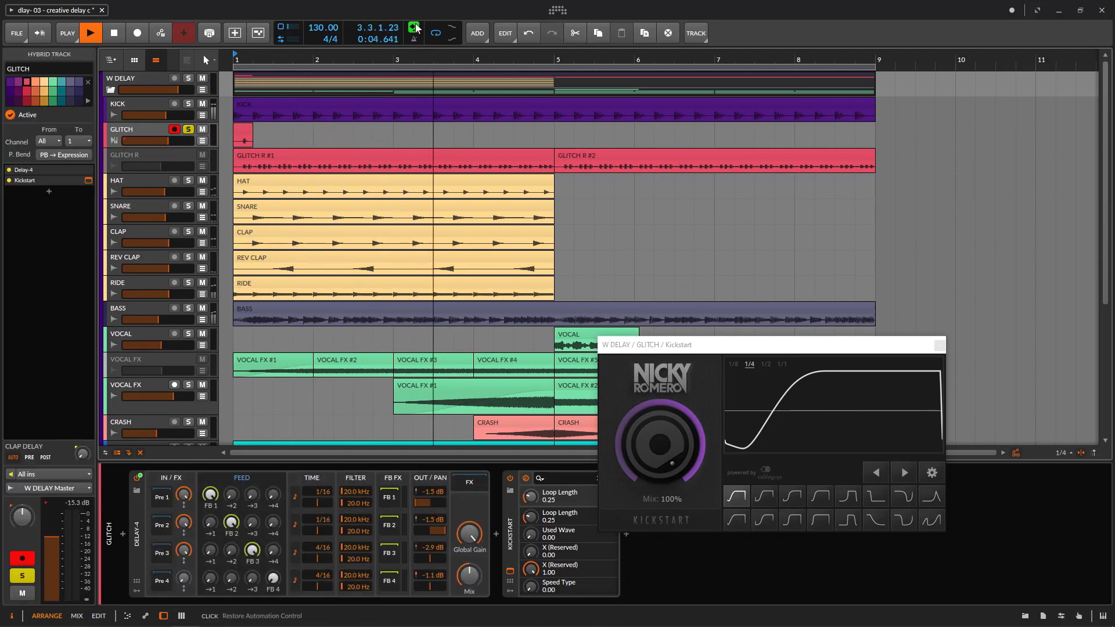
{"action": "left_click", "coordinate": [114, 33]}
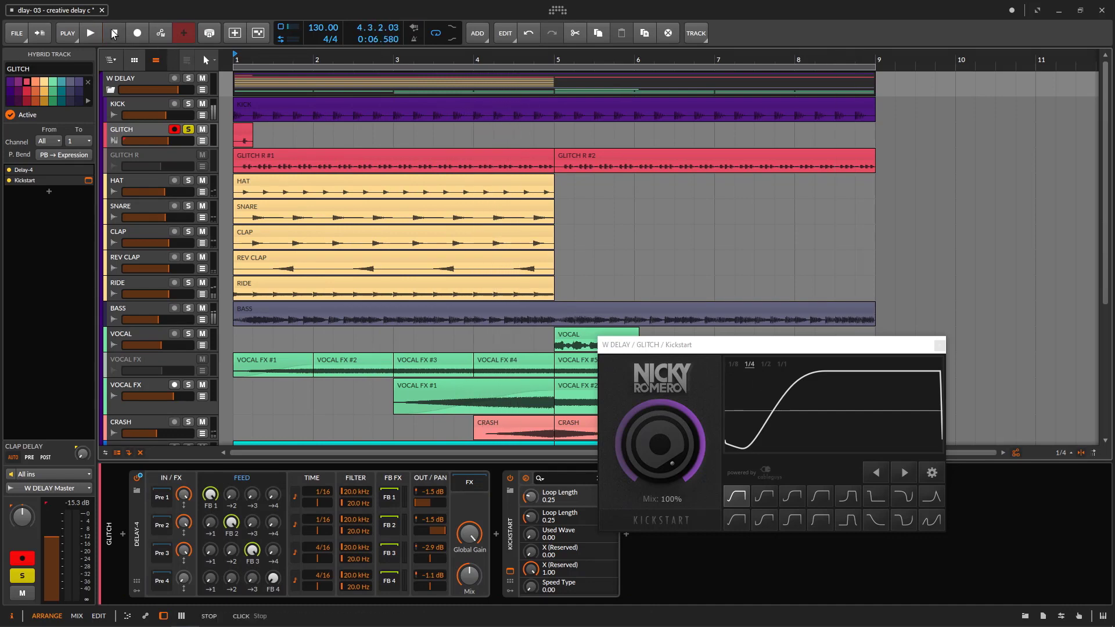
{"action": "left_click", "coordinate": [91, 34]}
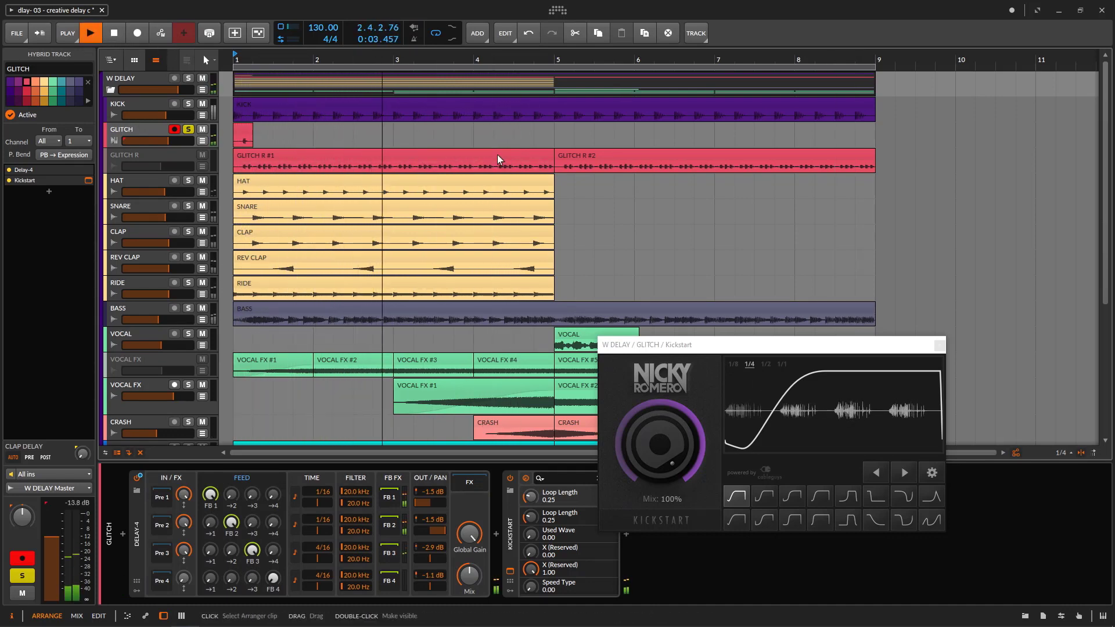
Step: Inspect the deactivated GLITCH R track and its GLITCH R #1 clip, moving the Kickstart window aside, and stop playback
{"action": "left_click", "coordinate": [130, 155]}
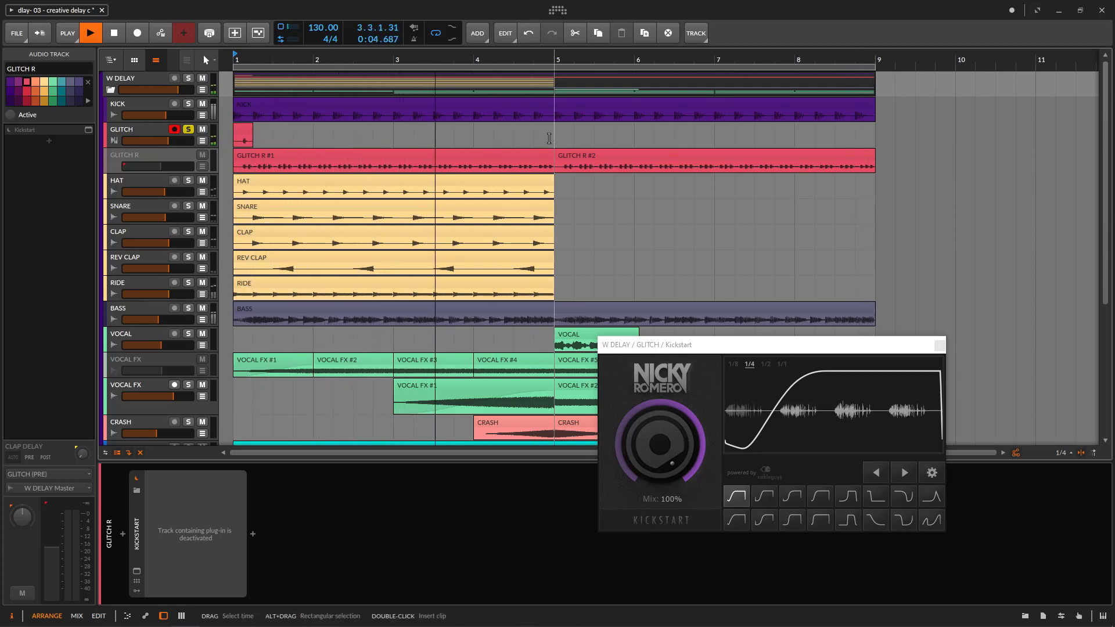
{"action": "left_click", "coordinate": [142, 131]}
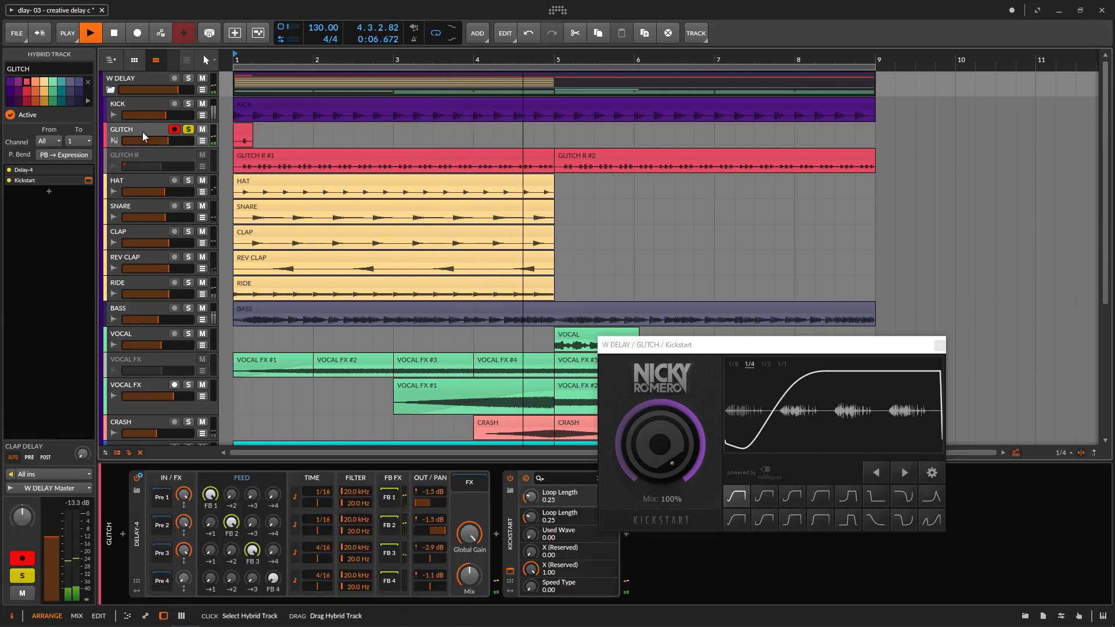
{"action": "left_click_drag", "start_coordinate": [861, 352], "coordinate": [917, 410]}
{"action": "left_click", "coordinate": [305, 156]}
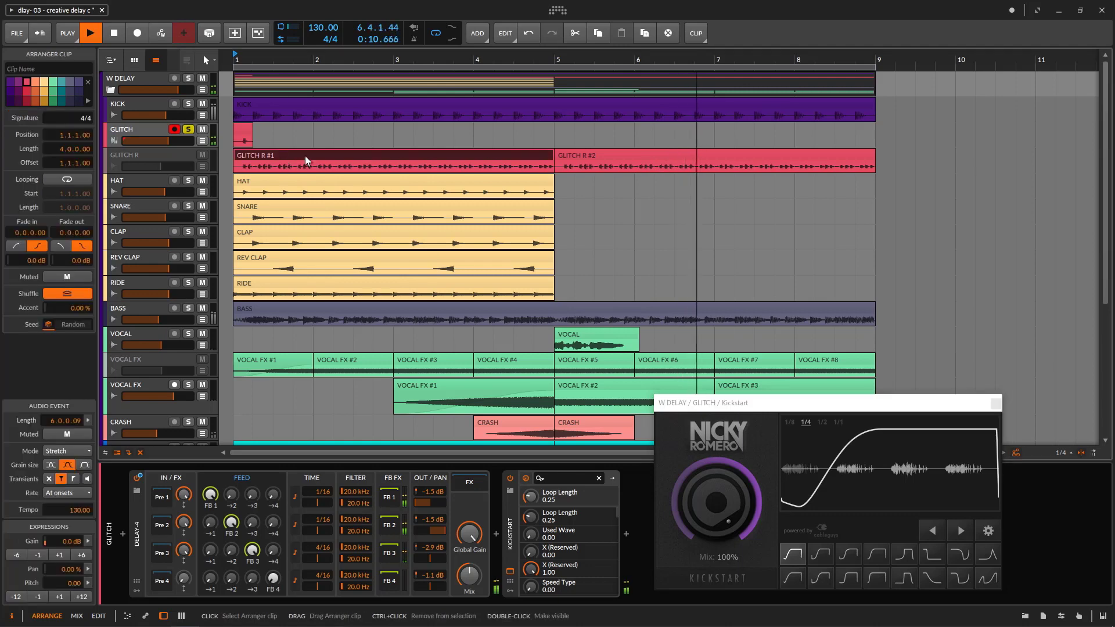
{"action": "key", "text": "space"}
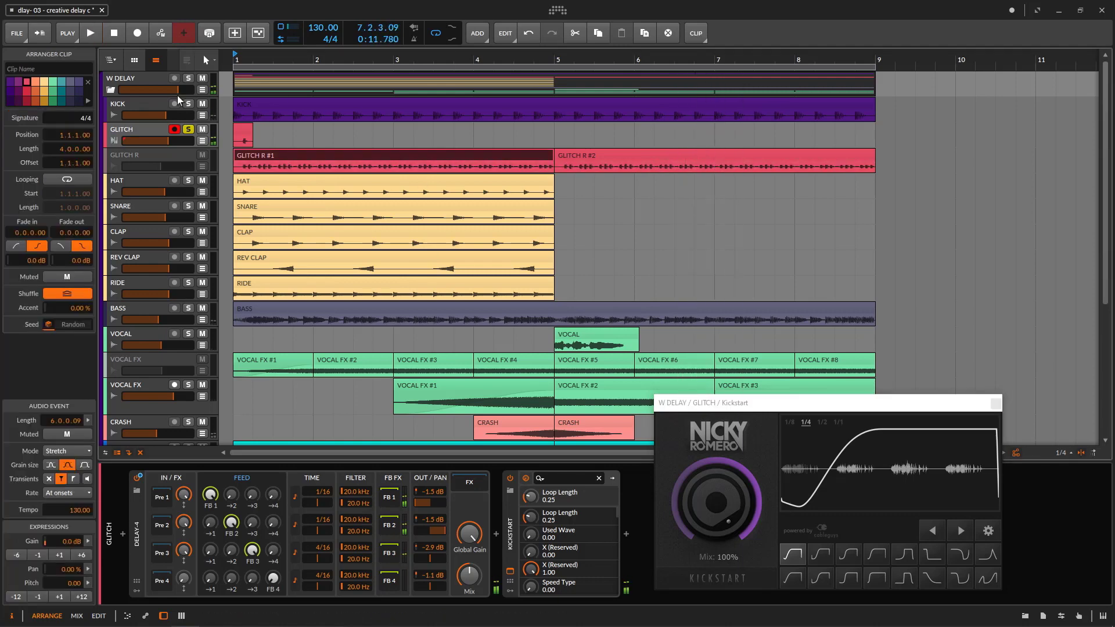
Step: Switch off Delay-4, activate the GLITCH R track and deactivate the GLITCH track
{"action": "left_click", "coordinate": [139, 481]}
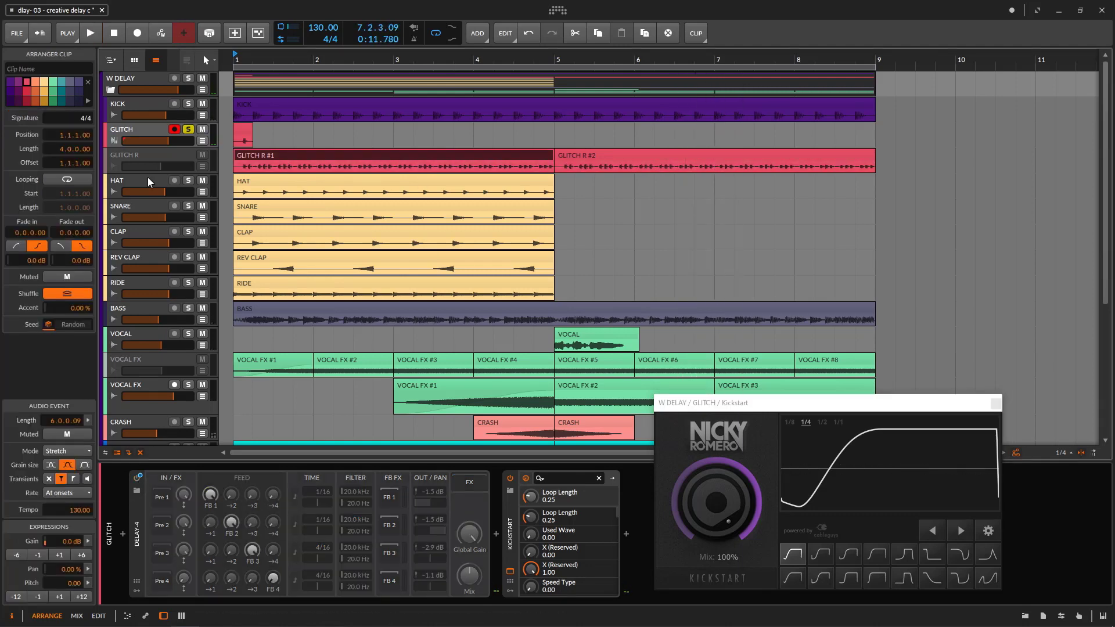
{"action": "left_click", "coordinate": [162, 156]}
{"action": "right_click", "coordinate": [162, 156]}
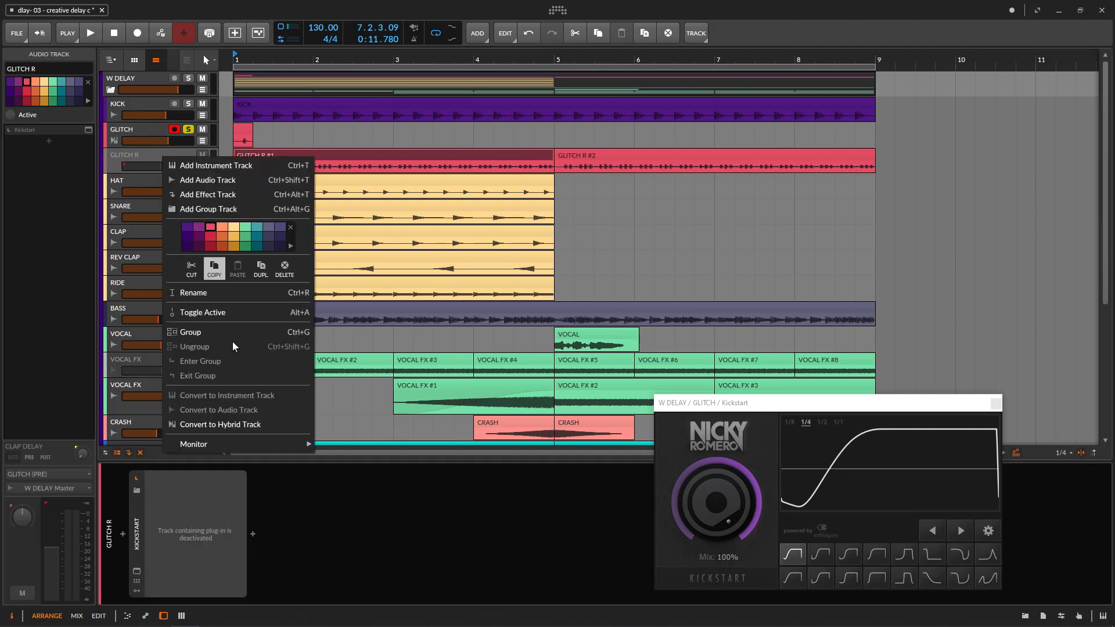
{"action": "left_click", "coordinate": [214, 314]}
{"action": "left_click", "coordinate": [144, 129]}
{"action": "right_click", "coordinate": [144, 129]}
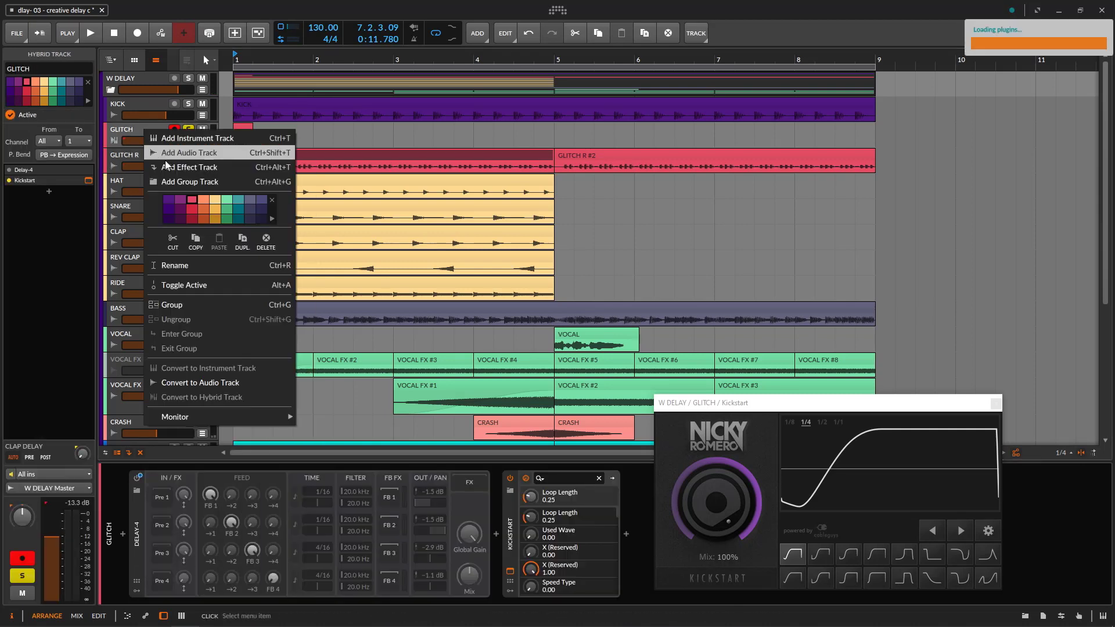
{"action": "left_click", "coordinate": [192, 290]}
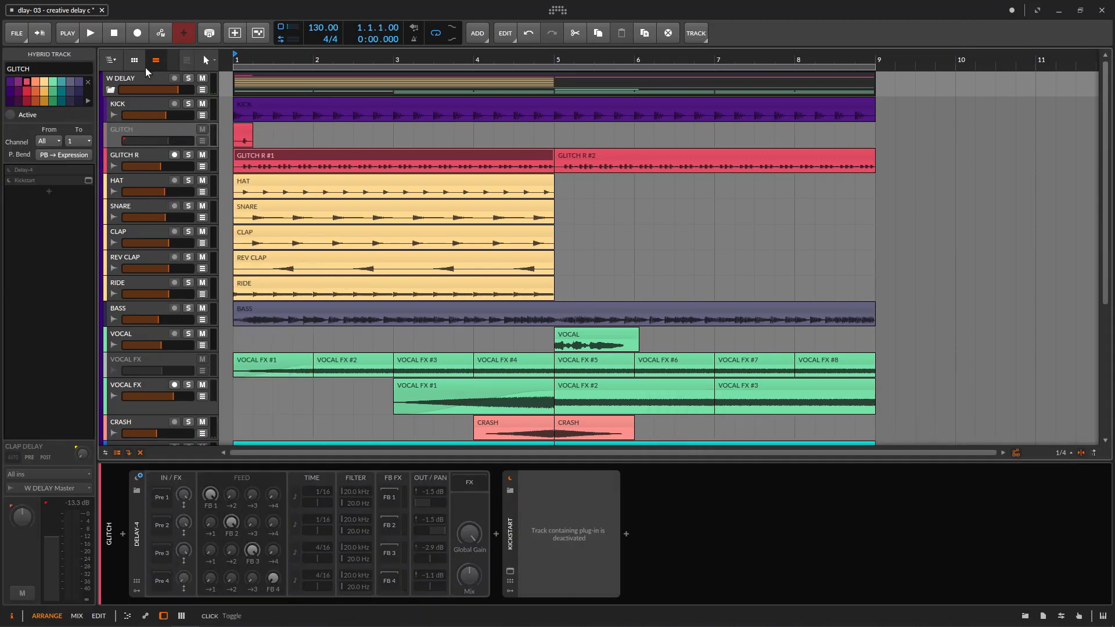
Step: Play from the start with the GLITCH R and KICK tracks soloed
{"action": "left_click", "coordinate": [92, 33]}
{"action": "left_click", "coordinate": [188, 155]}
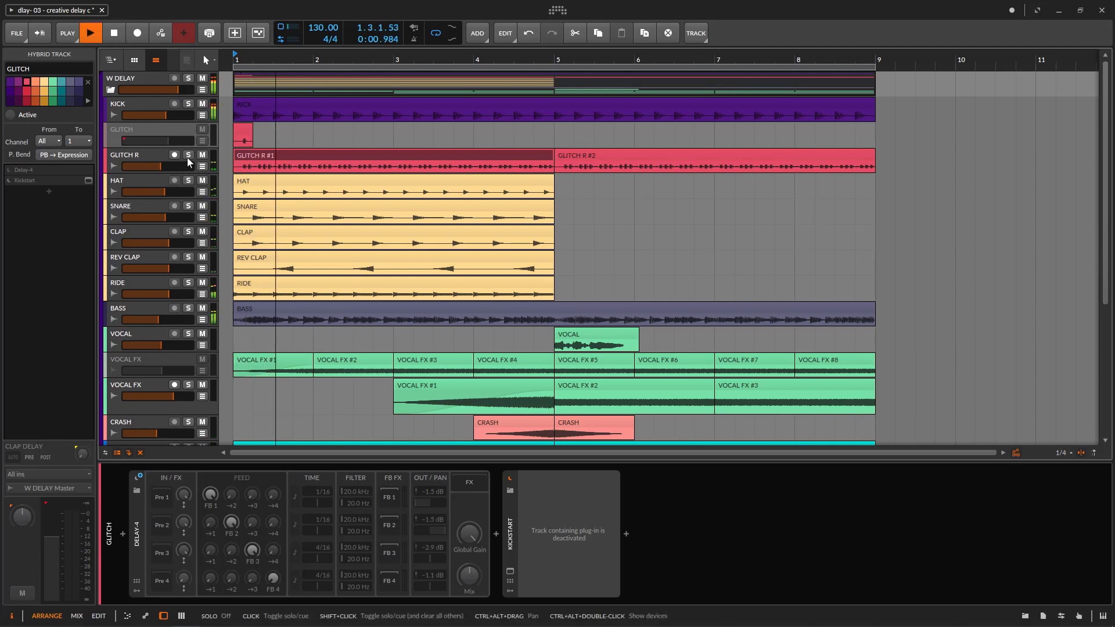
{"action": "left_click", "coordinate": [187, 103]}
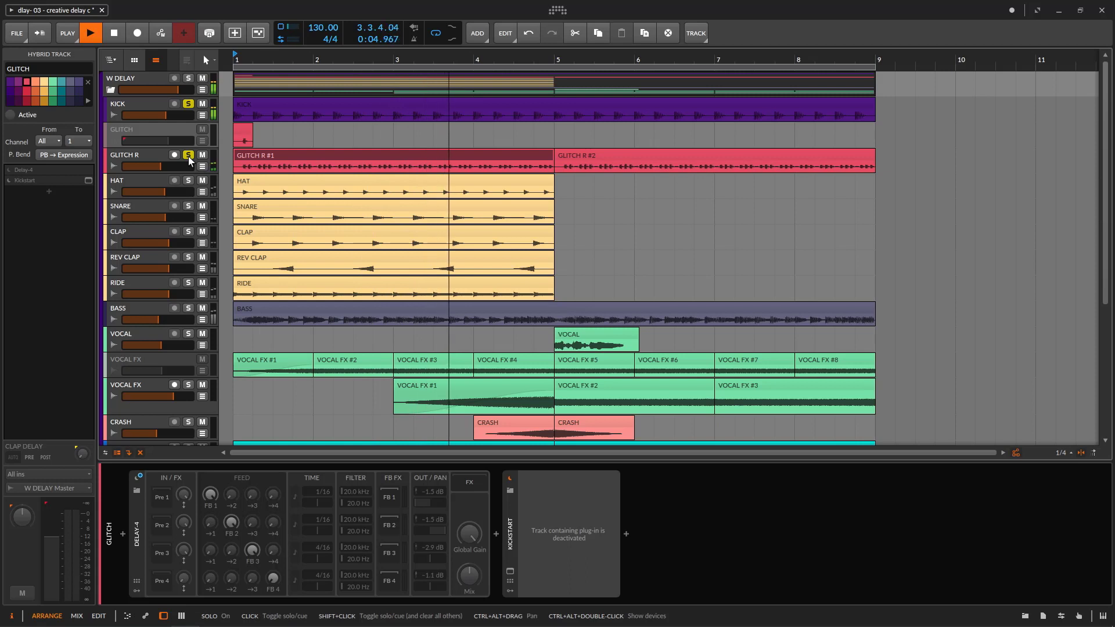
Step: Stop playback, solo the SYNTH track and switch off its FX Layer and Kickstart devices
{"action": "key", "text": "space"}
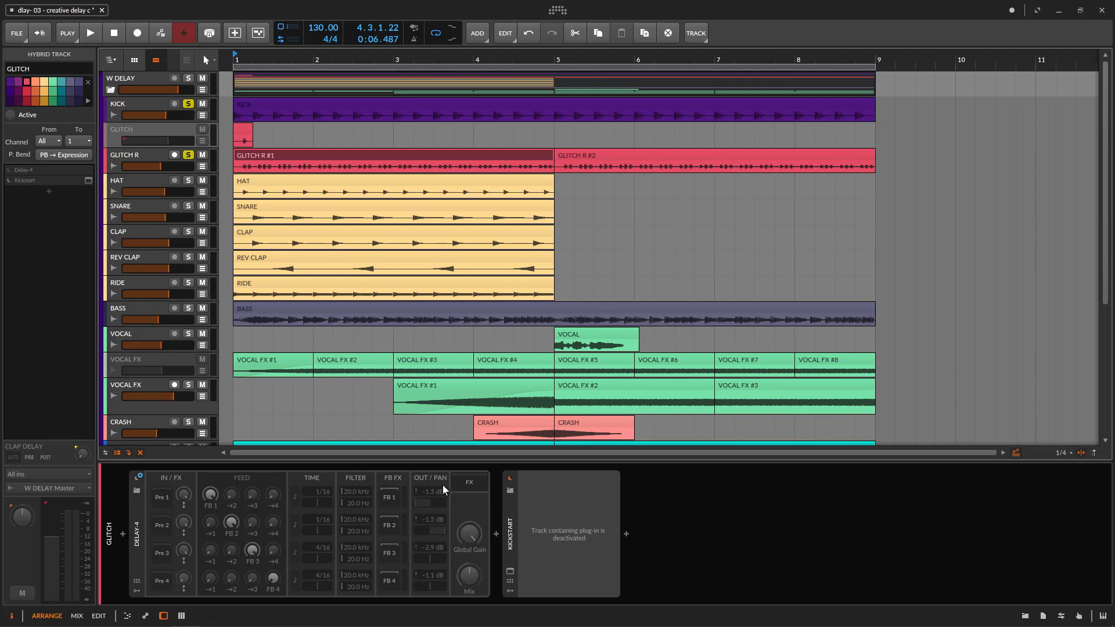
{"action": "scroll", "coordinate": [475, 245], "scroll_direction": "down", "scroll_amount": 5}
{"action": "scroll", "coordinate": [461, 235], "scroll_direction": "down", "scroll_amount": 2}
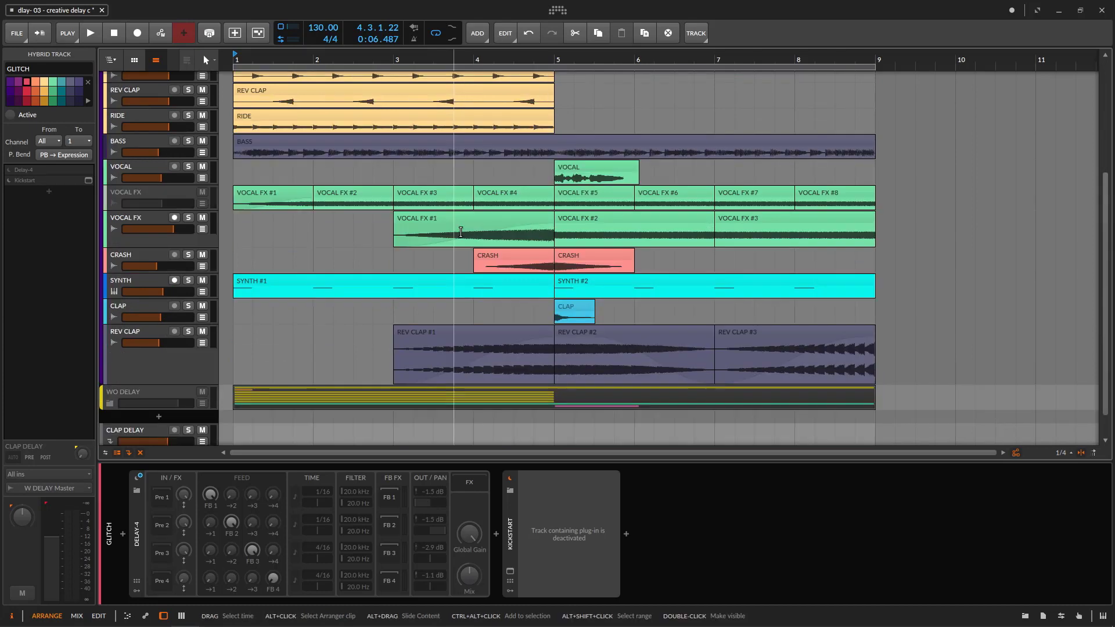
{"action": "left_click", "coordinate": [135, 287]}
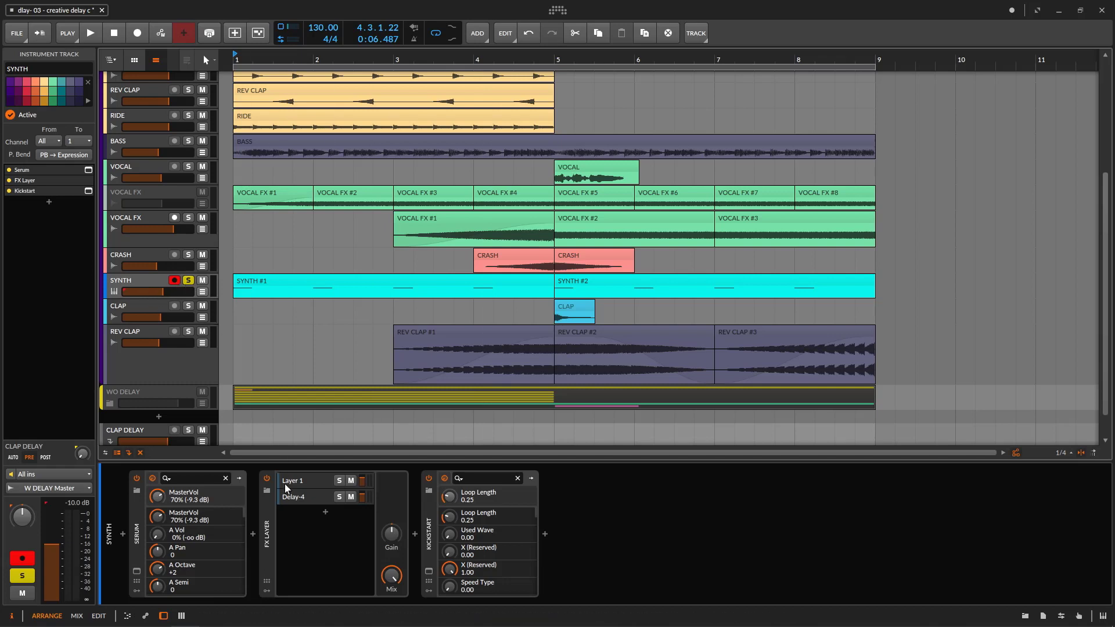
{"action": "left_click", "coordinate": [265, 477]}
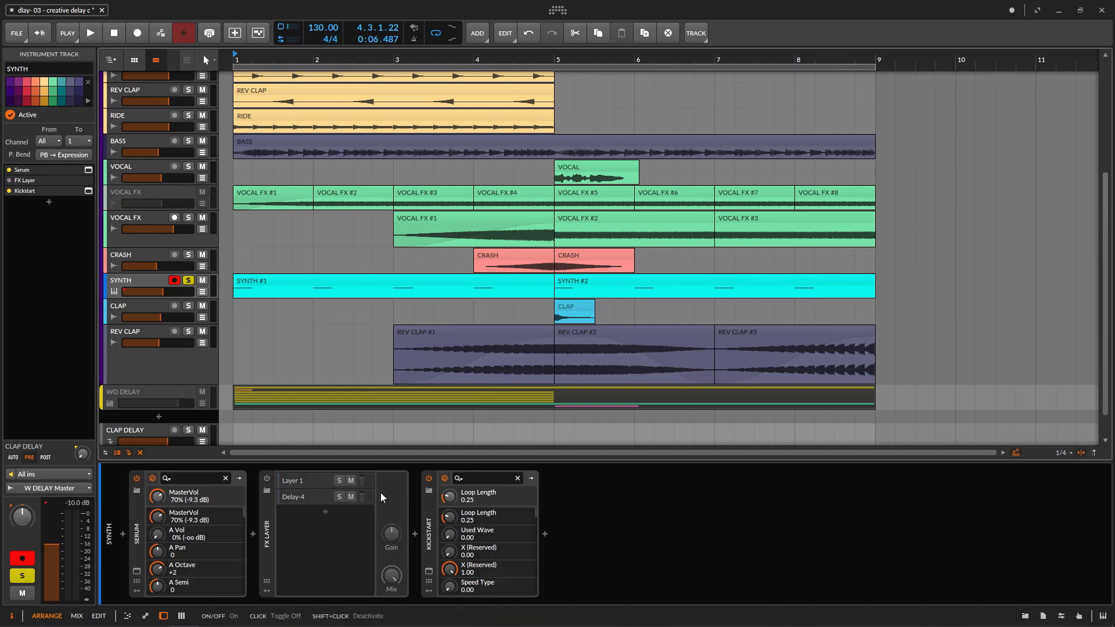
{"action": "left_click", "coordinate": [430, 478]}
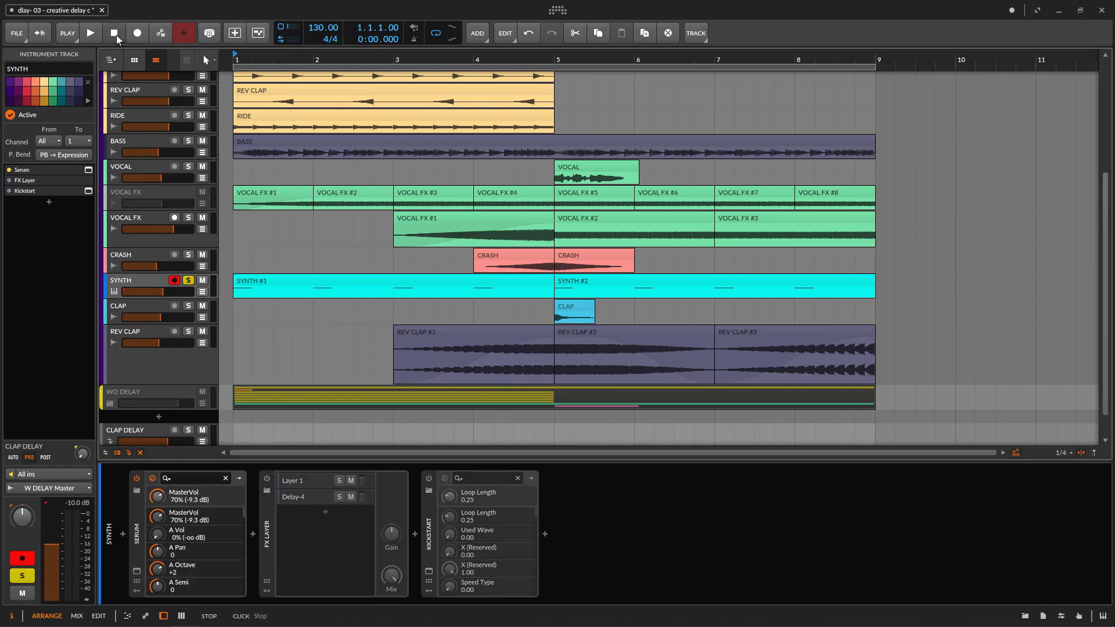
Step: Play the soloed SYNTH track from the start to hear it without FX Layer and Kickstart
{"action": "left_click", "coordinate": [90, 33]}
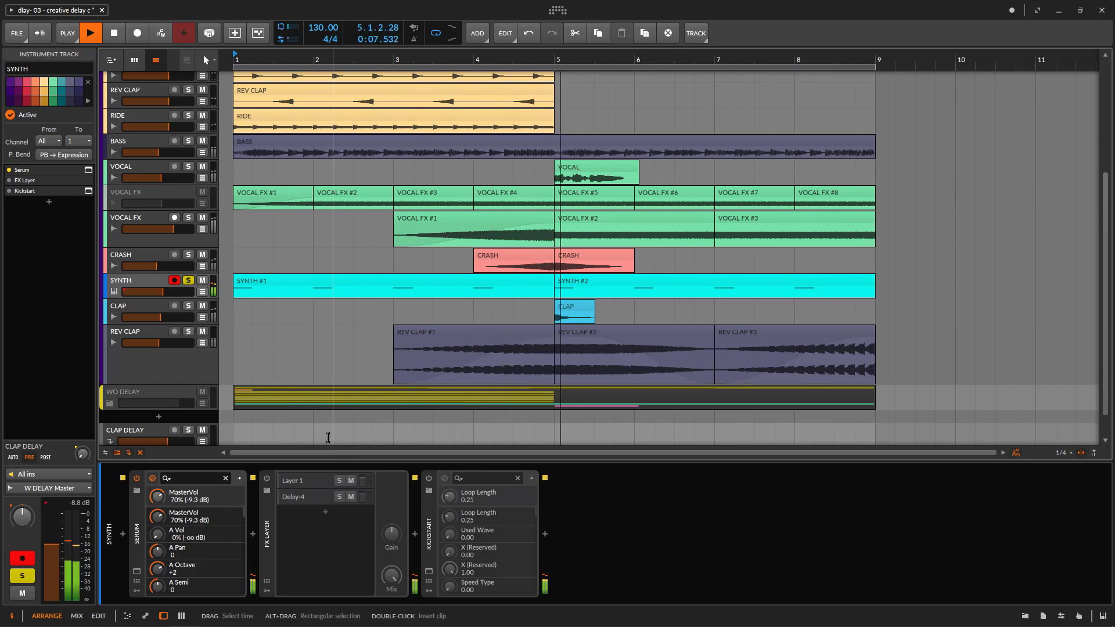
{"action": "scroll", "coordinate": [338, 270], "scroll_direction": "up", "scroll_amount": 5}
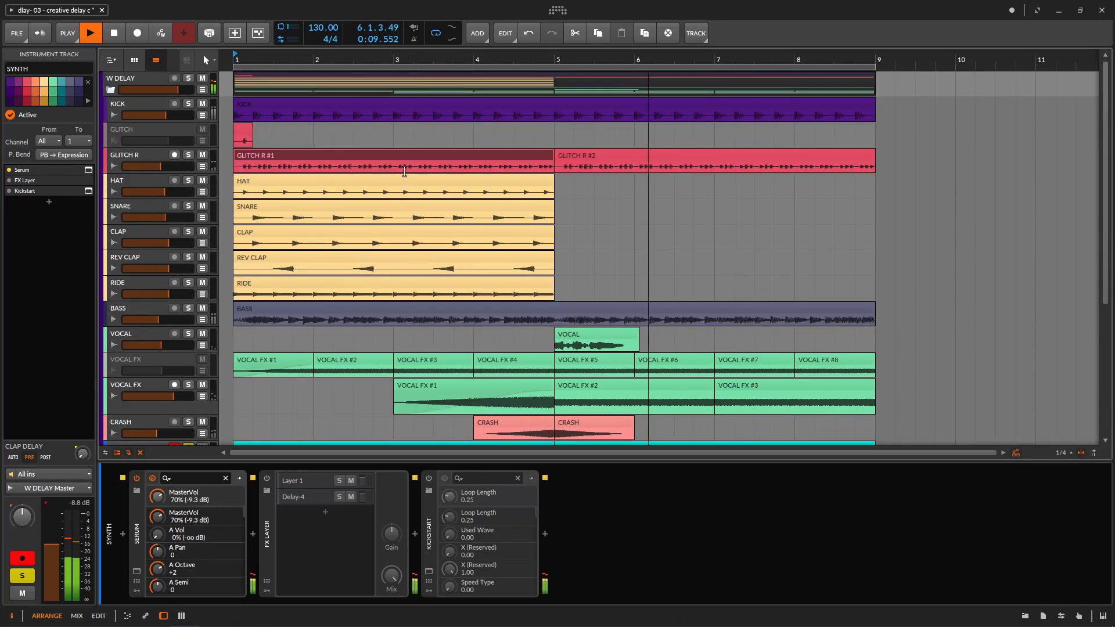
{"action": "scroll", "coordinate": [401, 286], "scroll_direction": "down", "scroll_amount": 5}
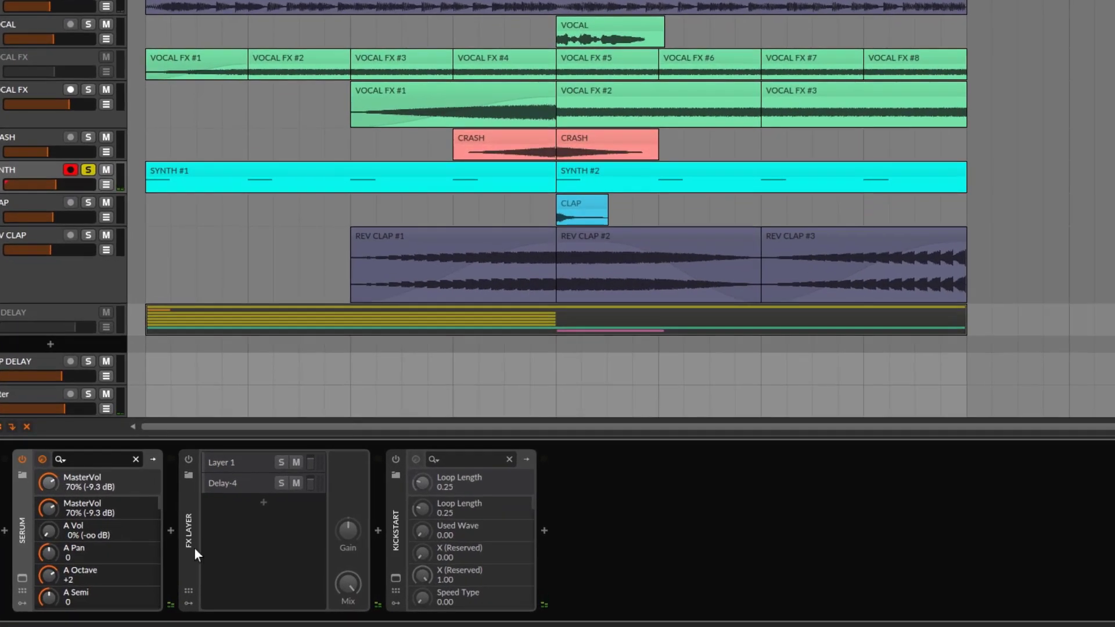
Step: Inspect the contents of Layer 1 and the Delay-4 layer inside the SYNTH track's FX Layer
{"action": "left_click", "coordinate": [194, 541]}
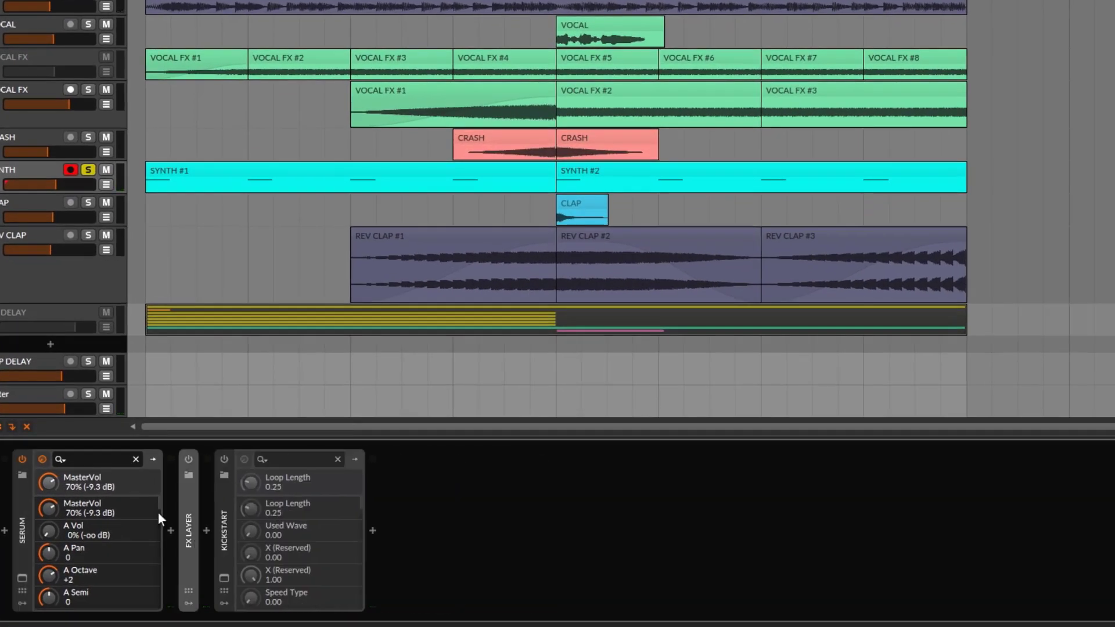
{"action": "left_click", "coordinate": [186, 515]}
{"action": "mouse_move", "coordinate": [262, 468]}
{"action": "left_mouse_down"}
{"action": "mouse_move", "coordinate": [242, 461]}
{"action": "mouse_move", "coordinate": [241, 475]}
{"action": "mouse_move", "coordinate": [206, 229]}
{"action": "mouse_move", "coordinate": [165, 180]}
{"action": "mouse_move", "coordinate": [309, 182]}
{"action": "left_mouse_up"}
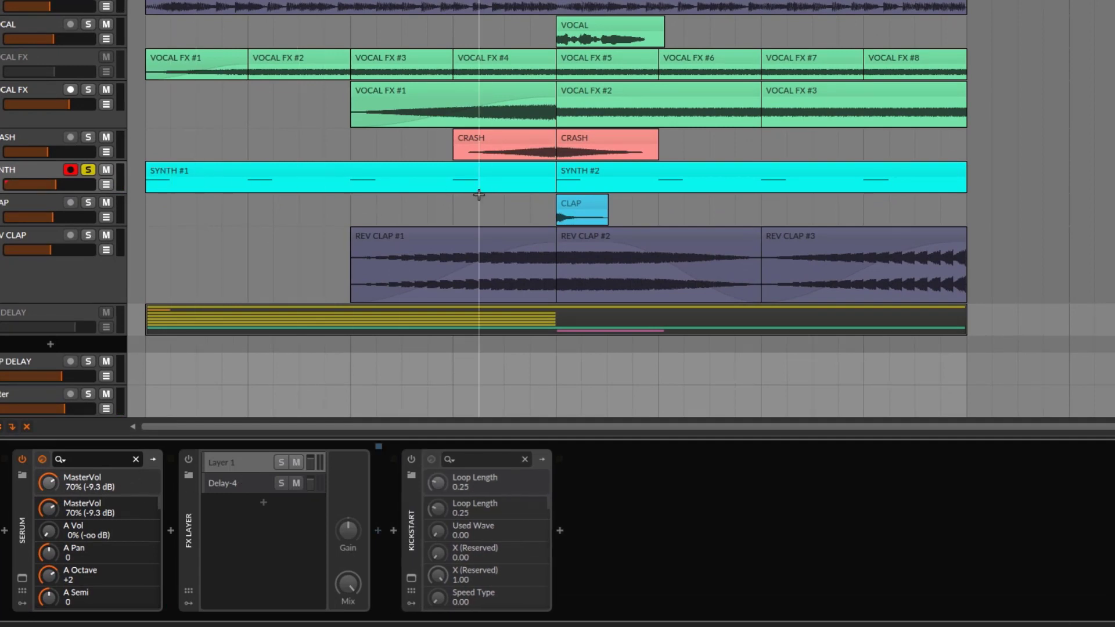
{"action": "left_click_drag", "start_coordinate": [479, 195], "coordinate": [390, 269]}
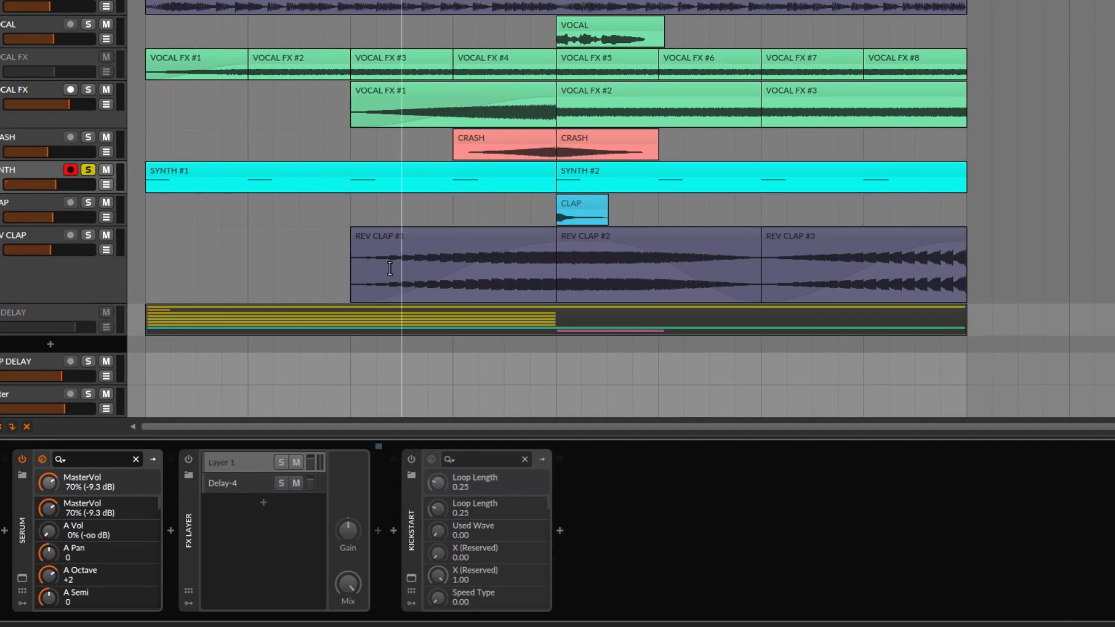
{"action": "left_click", "coordinate": [230, 488]}
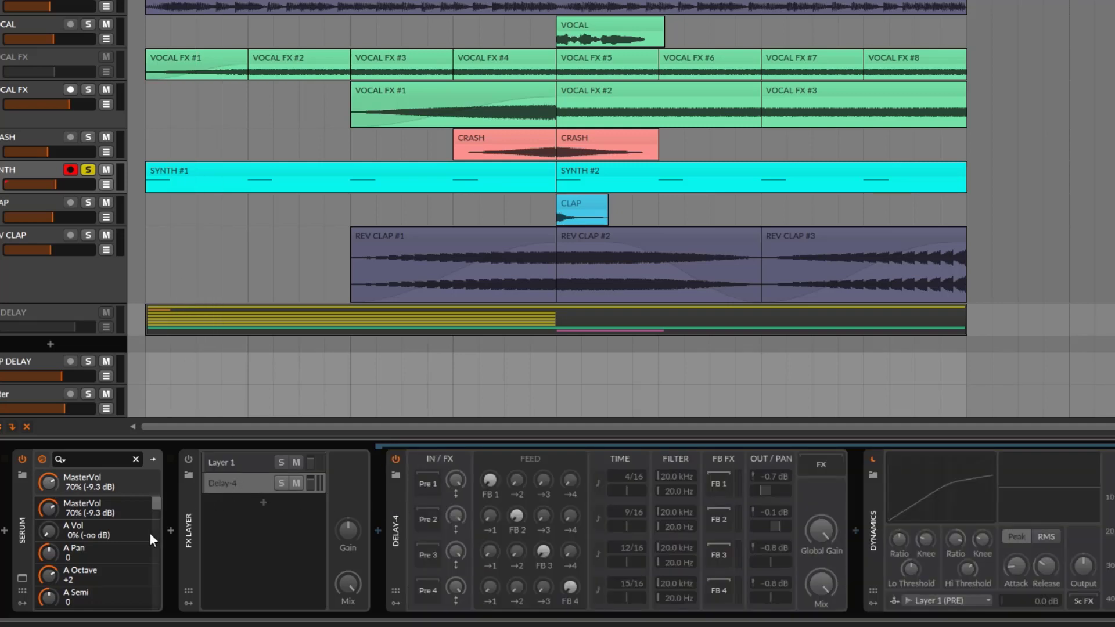
{"action": "left_click", "coordinate": [239, 463]}
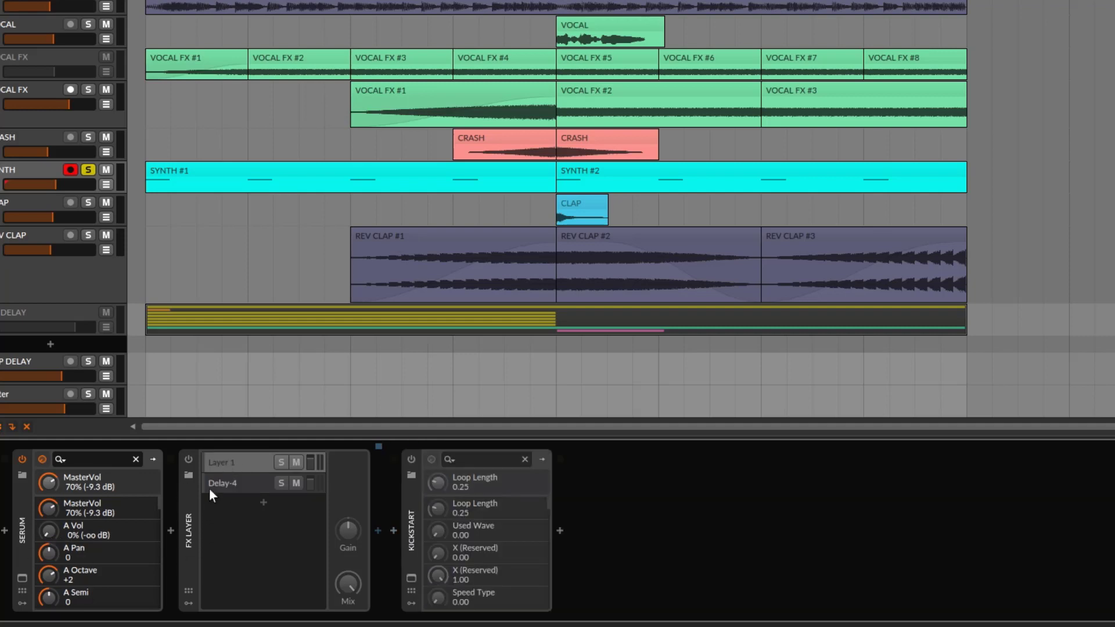
Step: Switch on the FX Layer and show the Delay-4 layer's device chain through to Dynamics
{"action": "left_click", "coordinate": [188, 460]}
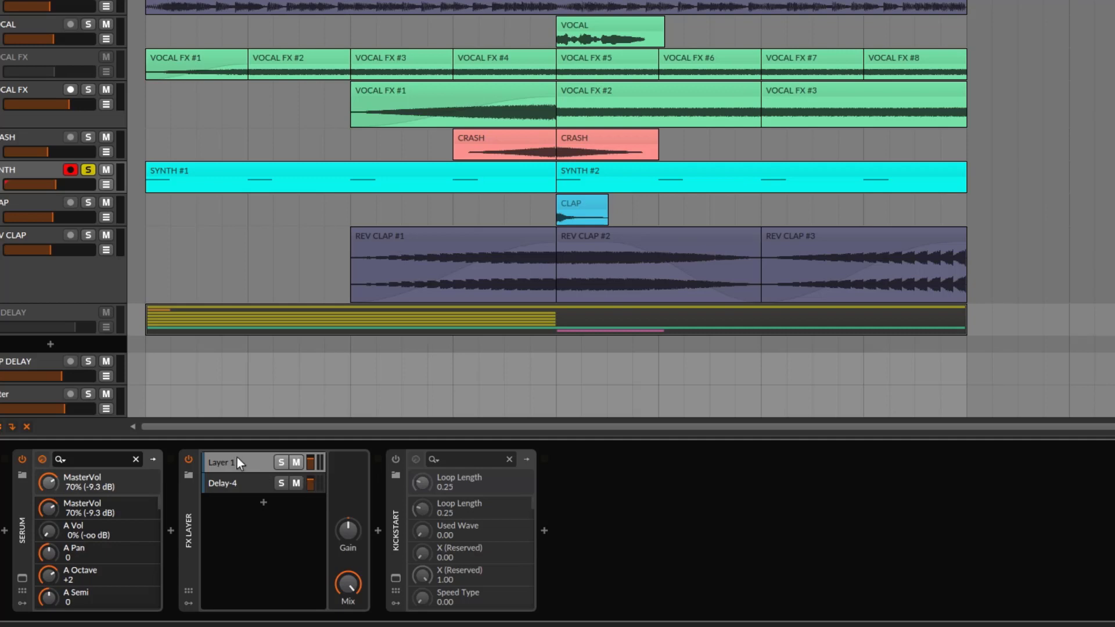
{"action": "left_click", "coordinate": [238, 485]}
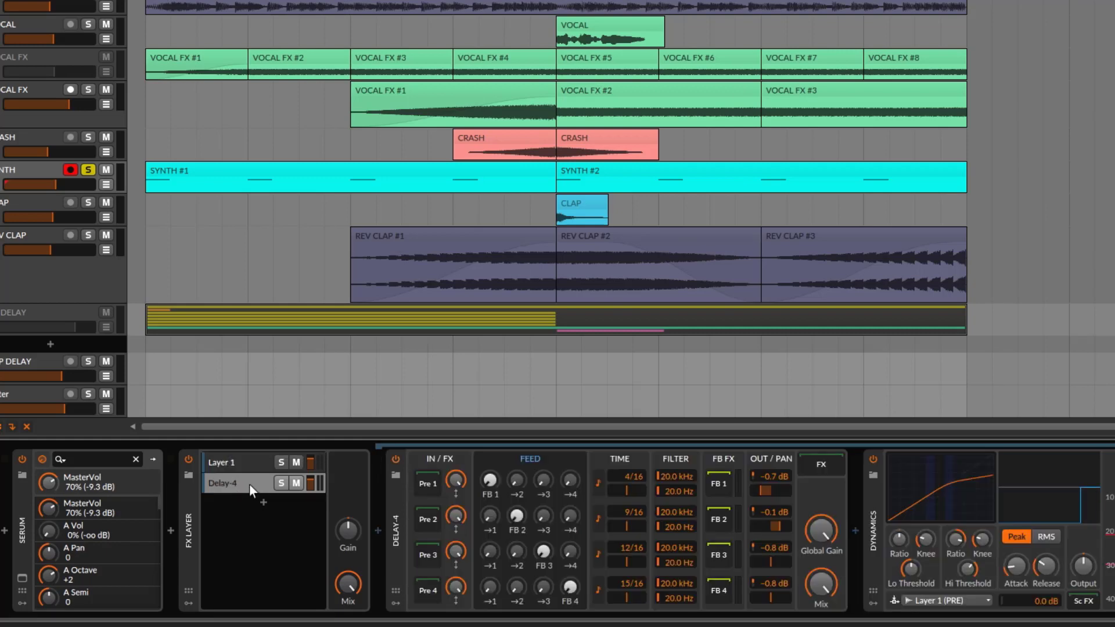
{"action": "left_click_drag", "start_coordinate": [479, 614], "coordinate": [626, 622]}
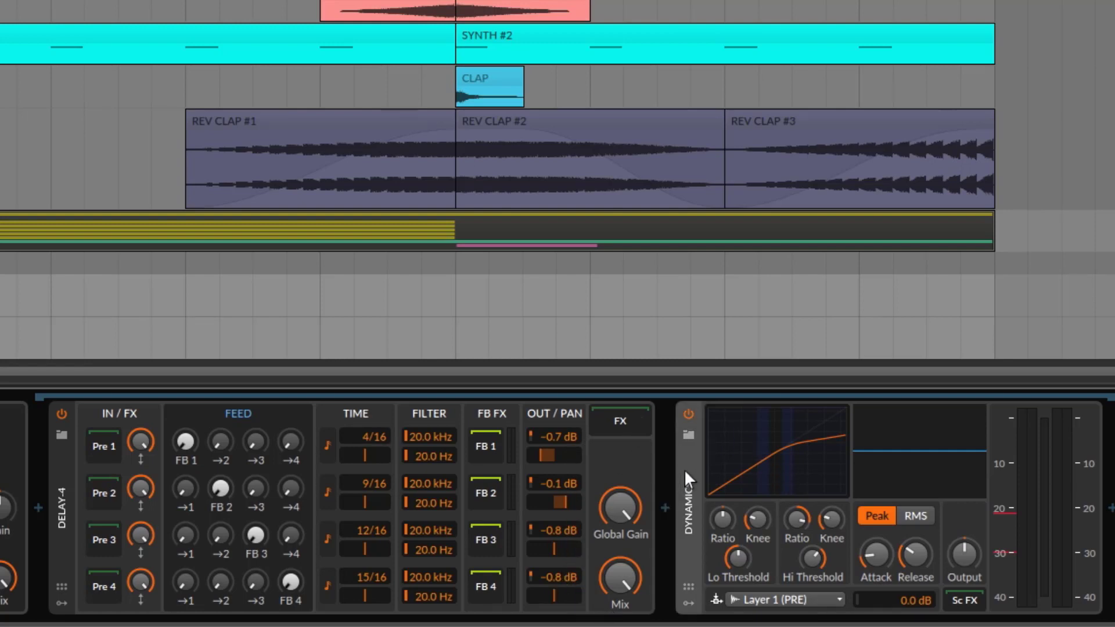
Step: Compare the synth playback with Dynamics switched off and back on, and review Layer 1 and the Delay-4 layer
{"action": "left_click", "coordinate": [689, 414]}
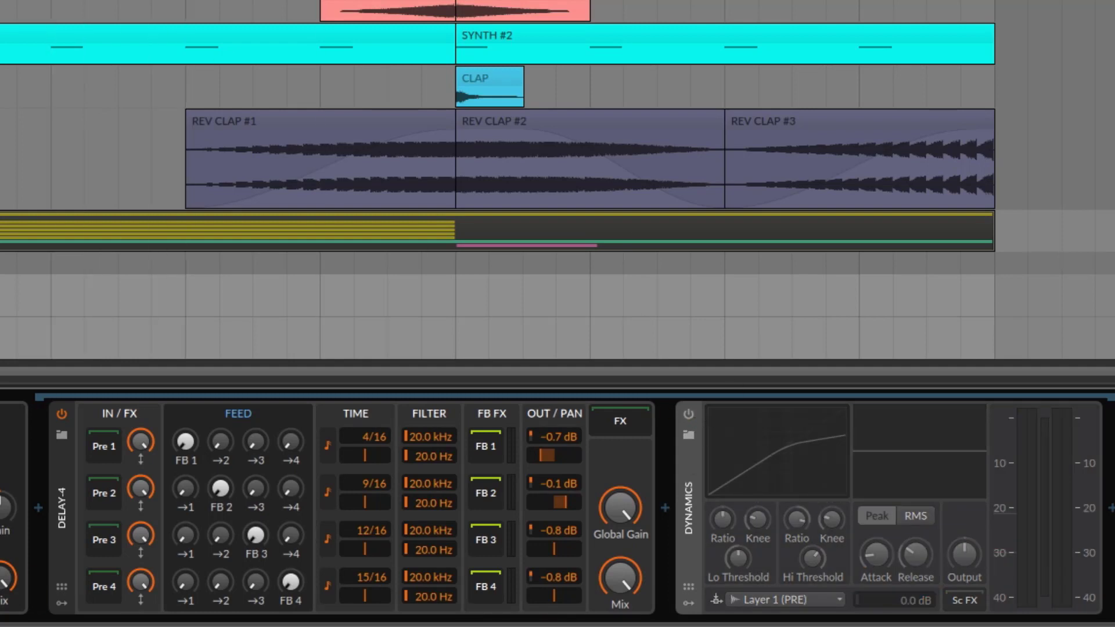
{"action": "left_click", "coordinate": [179, 267]}
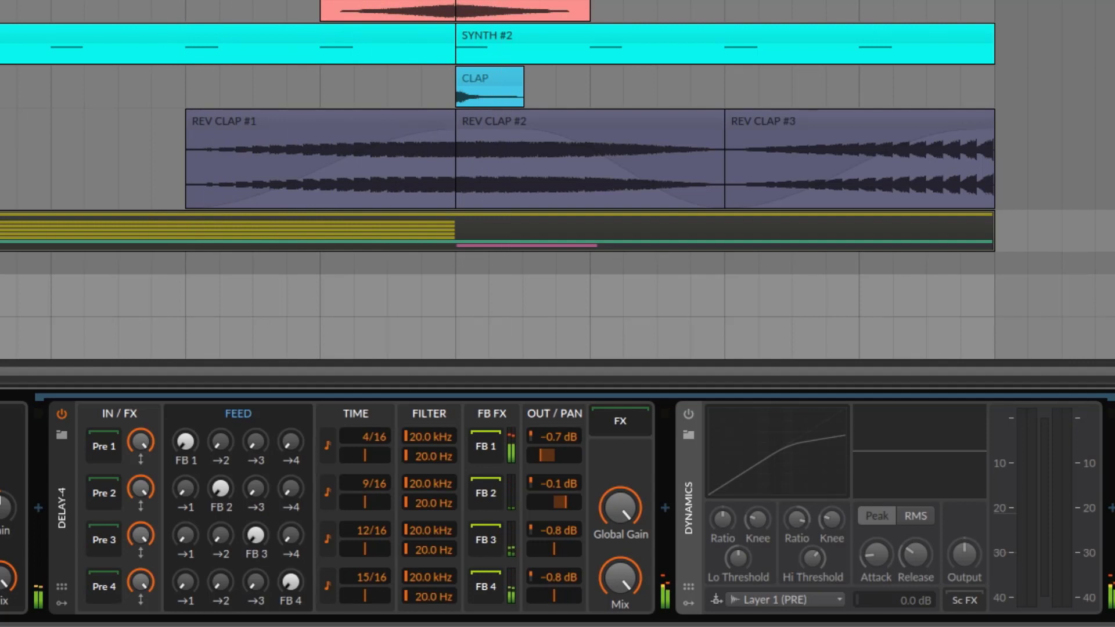
{"action": "left_click", "coordinate": [687, 413]}
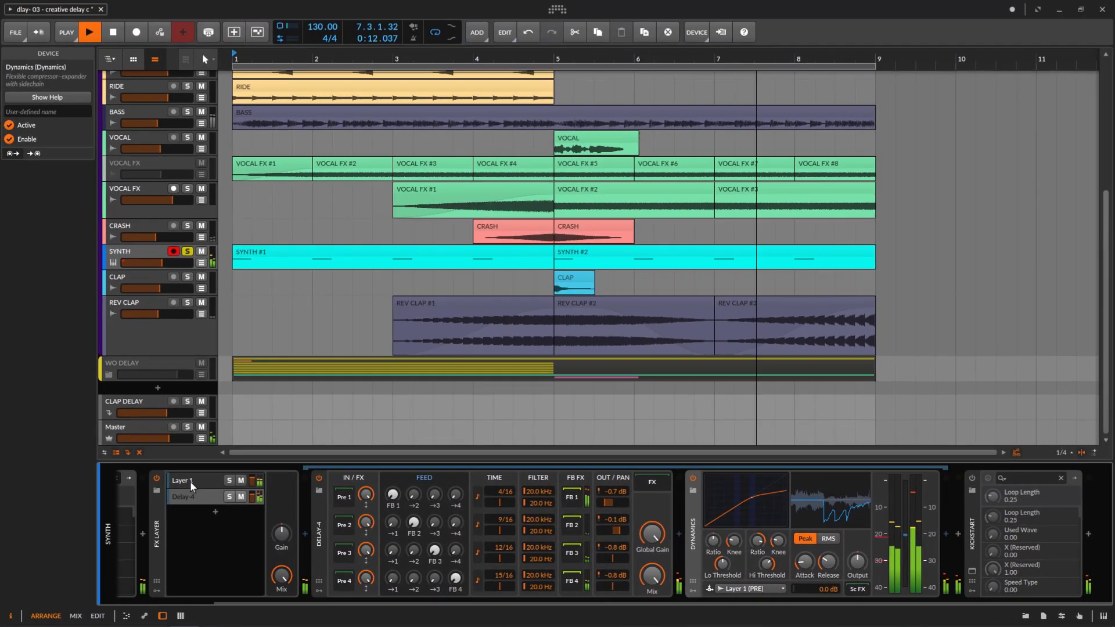
{"action": "left_click", "coordinate": [190, 481]}
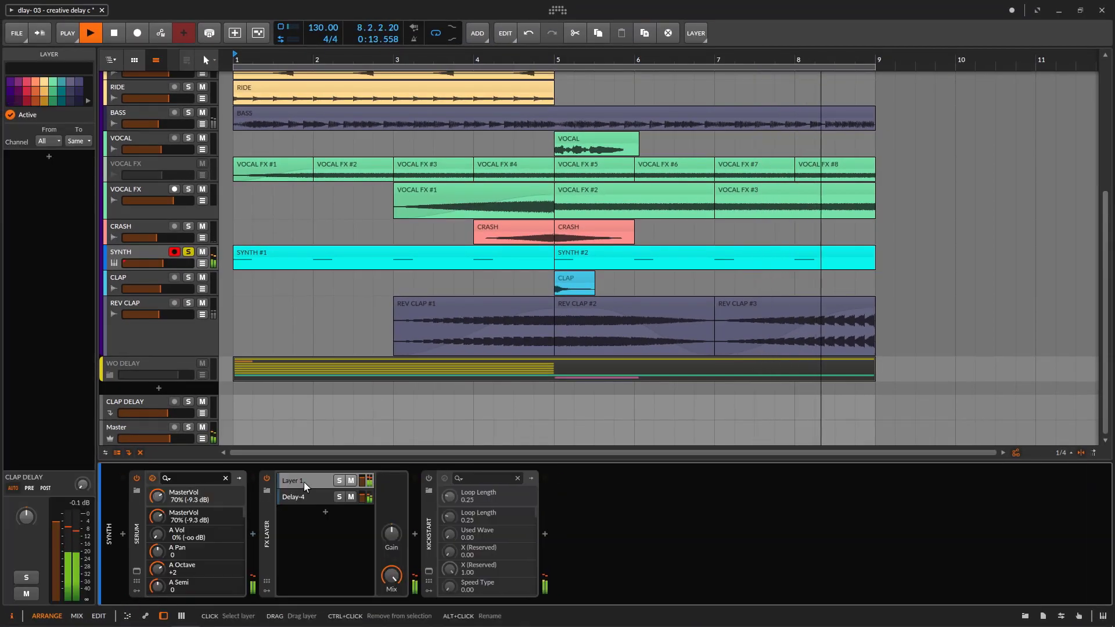
{"action": "left_click", "coordinate": [312, 497]}
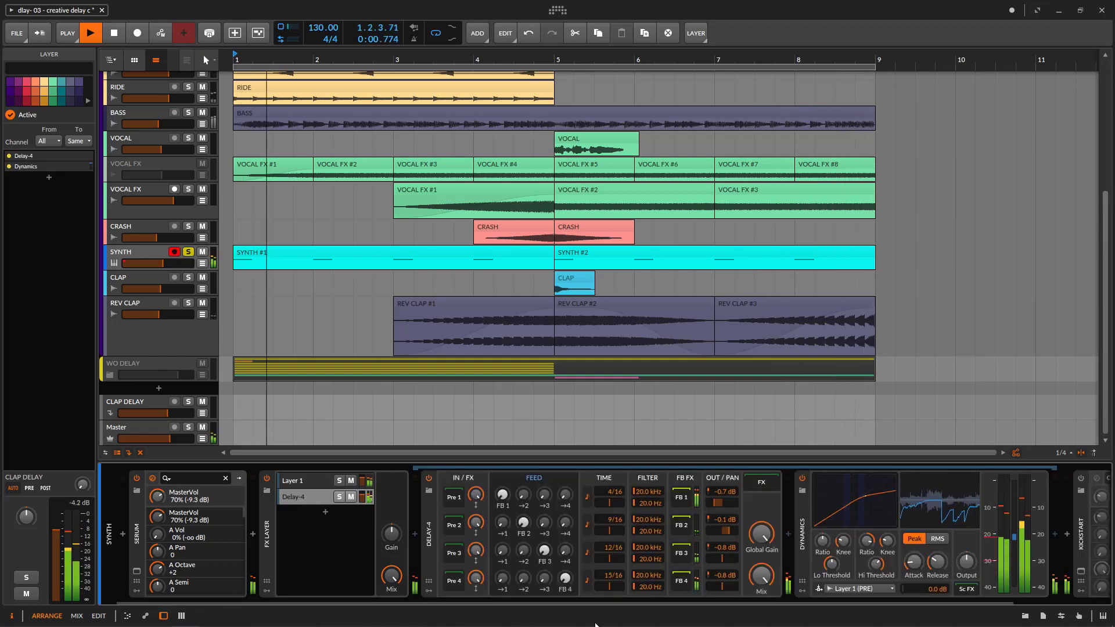
Step: Switch on Kickstart on the SYNTH track, lower its Mix to about 86% and close its window
{"action": "scroll", "coordinate": [594, 602], "scroll_direction": "down", "scroll_amount": 3}
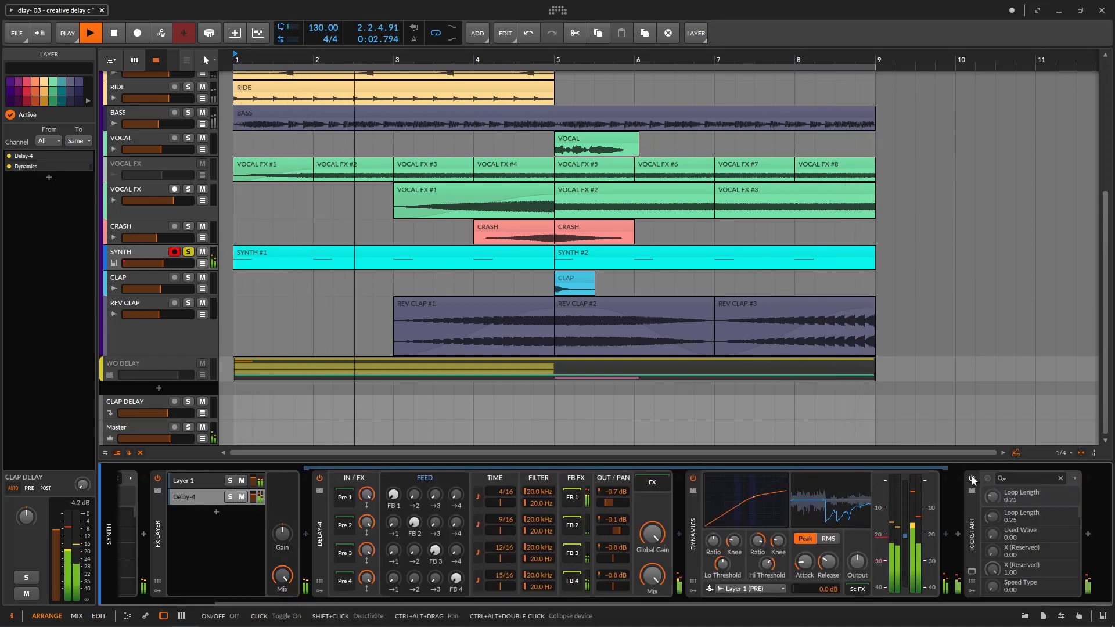
{"action": "left_click", "coordinate": [971, 478]}
{"action": "left_click", "coordinate": [972, 571]}
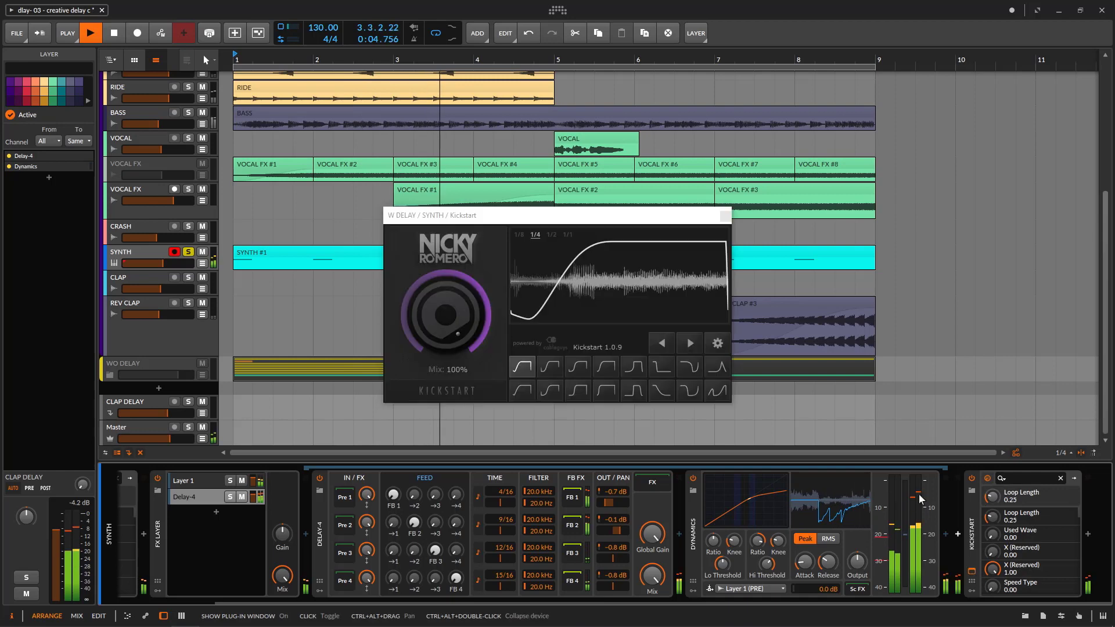
{"action": "left_click_drag", "start_coordinate": [480, 312], "coordinate": [479, 323]}
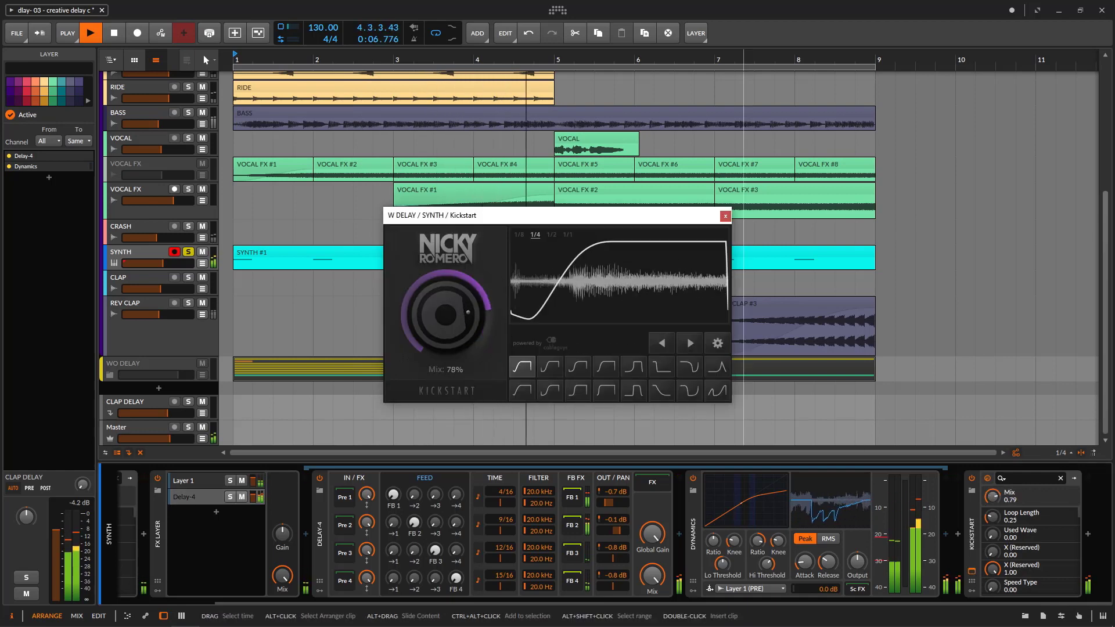
{"action": "left_click", "coordinate": [725, 216]}
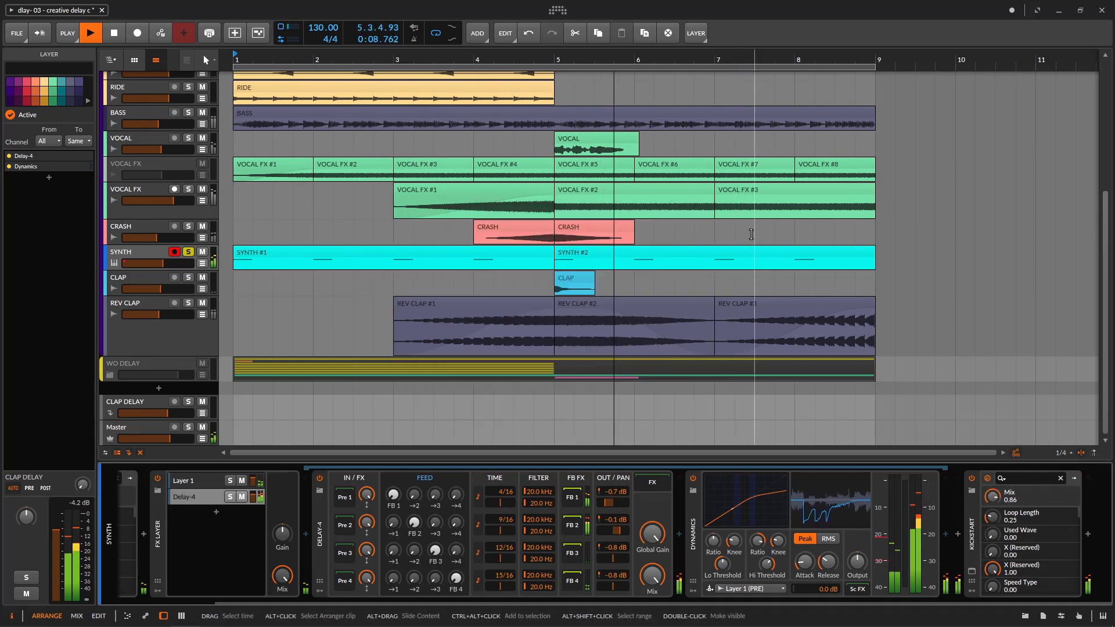
Step: Unsolo the SYNTH track and play the full mix with its FX Layer switched off and back on, and stop playback
{"action": "left_click", "coordinate": [188, 252]}
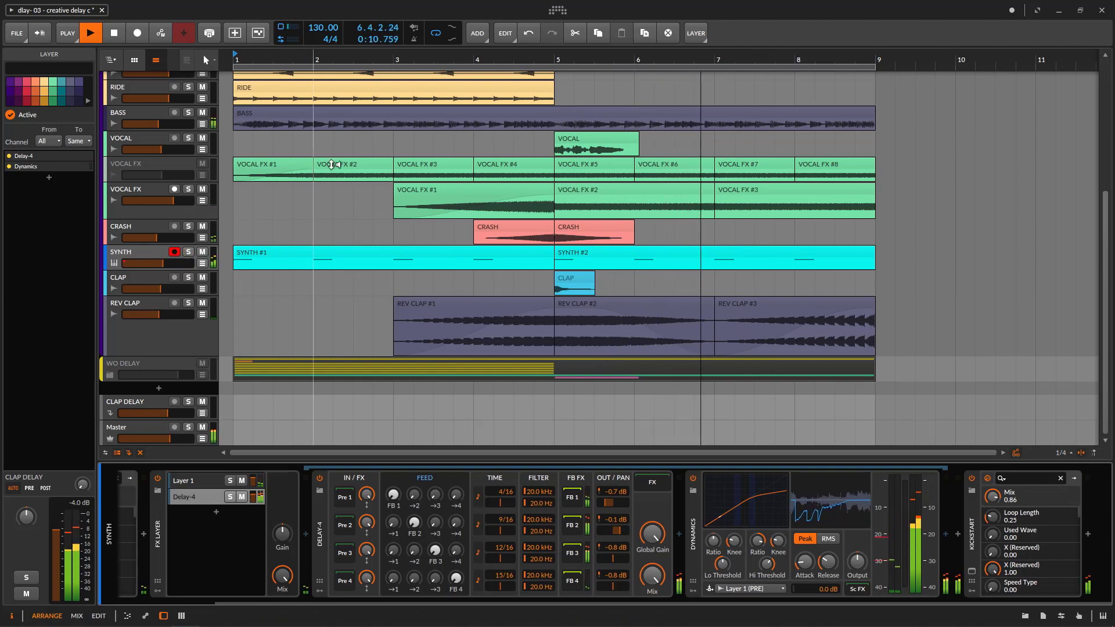
{"action": "scroll", "coordinate": [326, 57], "scroll_direction": "down", "scroll_amount": 2}
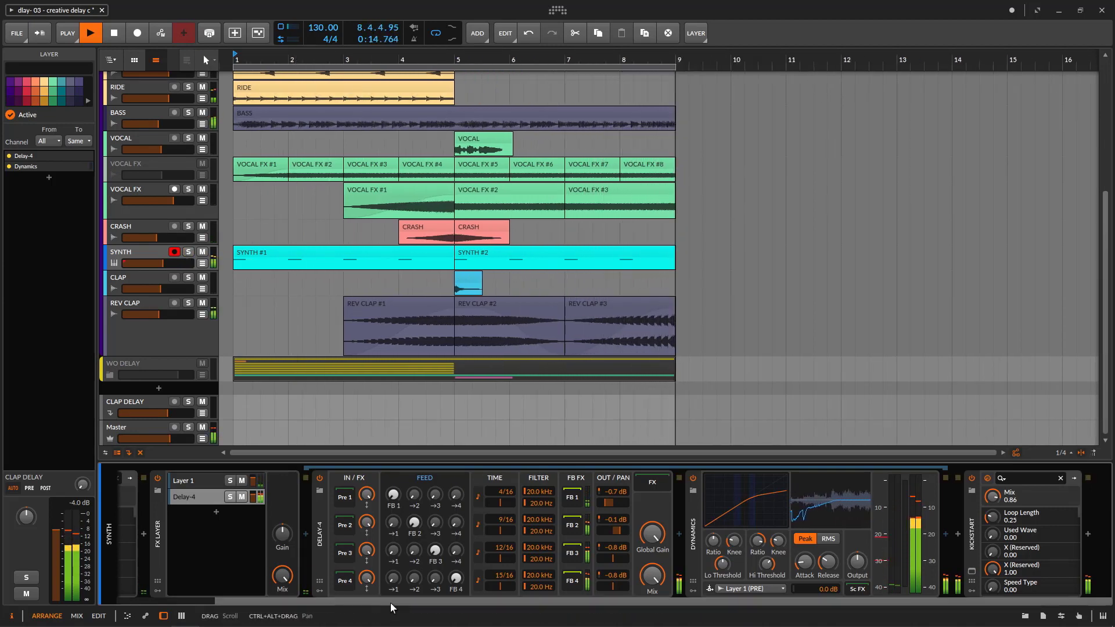
{"action": "left_click_drag", "start_coordinate": [390, 603], "coordinate": [270, 605]}
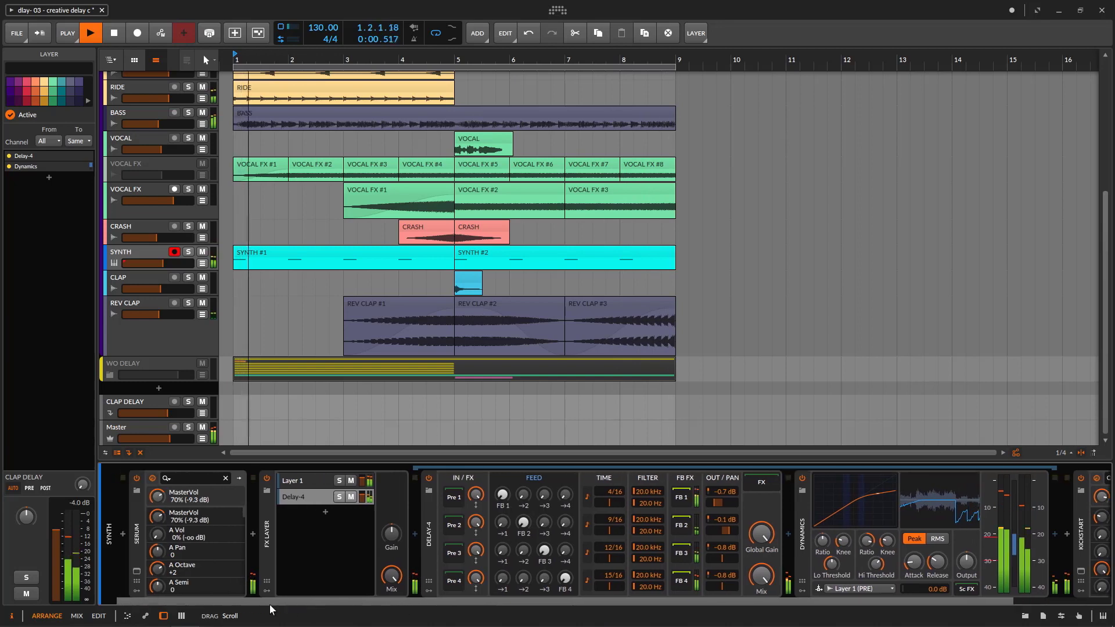
{"action": "left_click", "coordinate": [267, 479]}
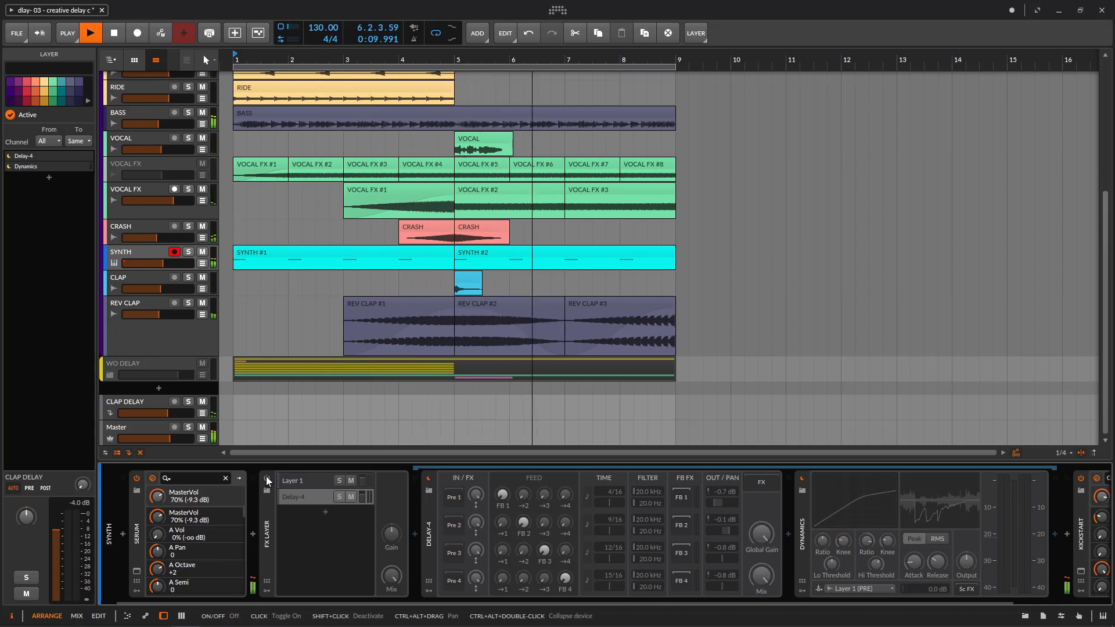
{"action": "left_click", "coordinate": [266, 479]}
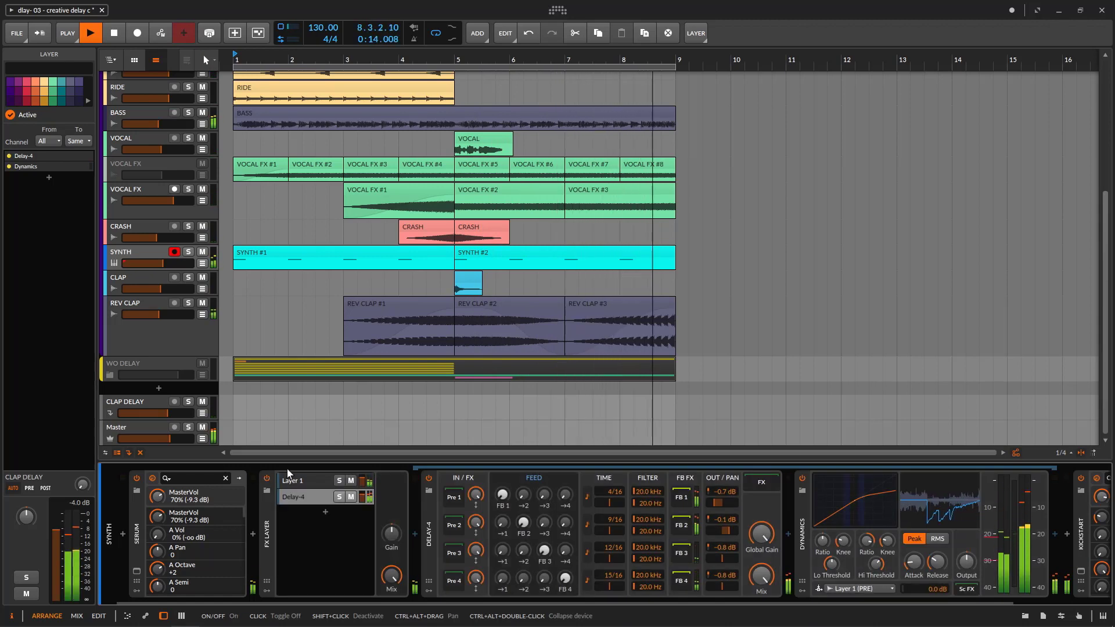
{"action": "key", "text": "space"}
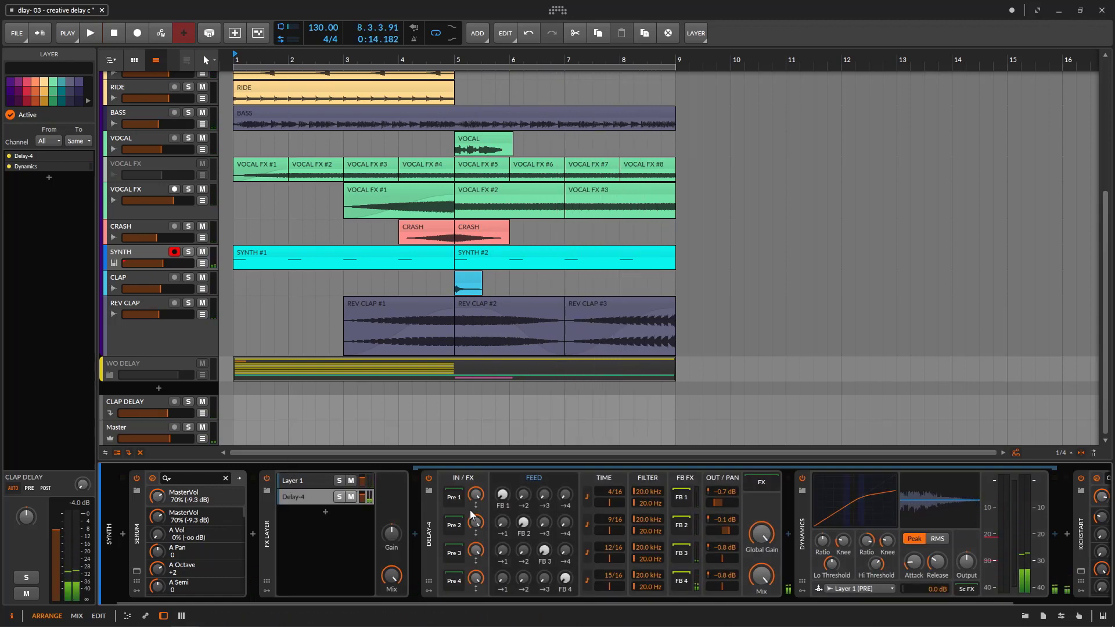
Step: Show the CRASH track's automation lanes and set the Delay-2 On/Off points at bars 5 and 6 to 0%
{"action": "left_click", "coordinate": [429, 506]}
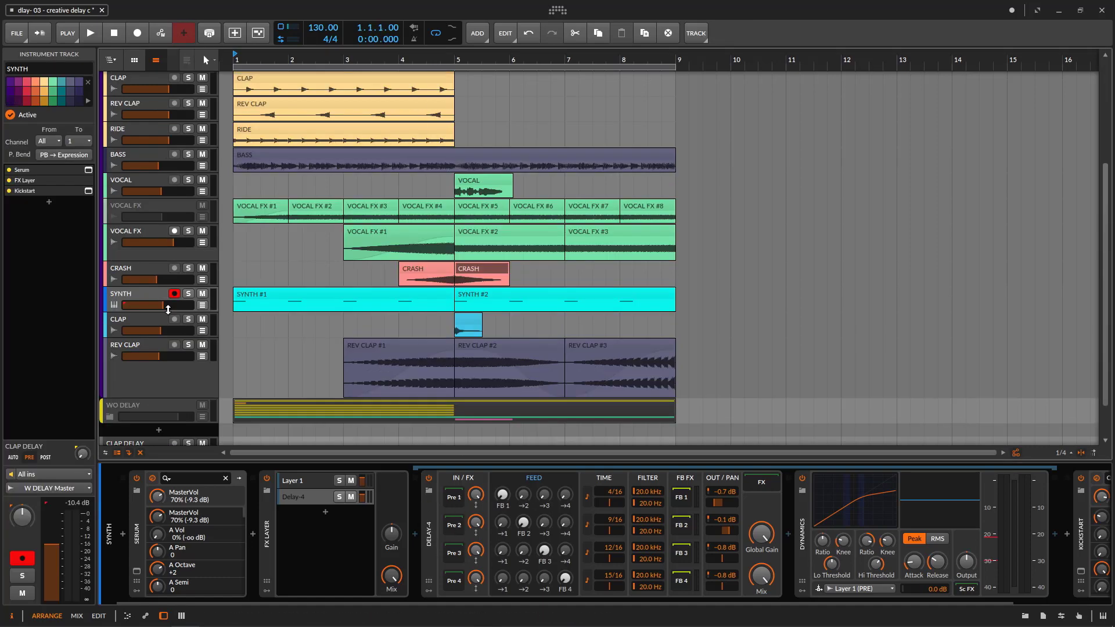
{"action": "left_click", "coordinate": [145, 270]}
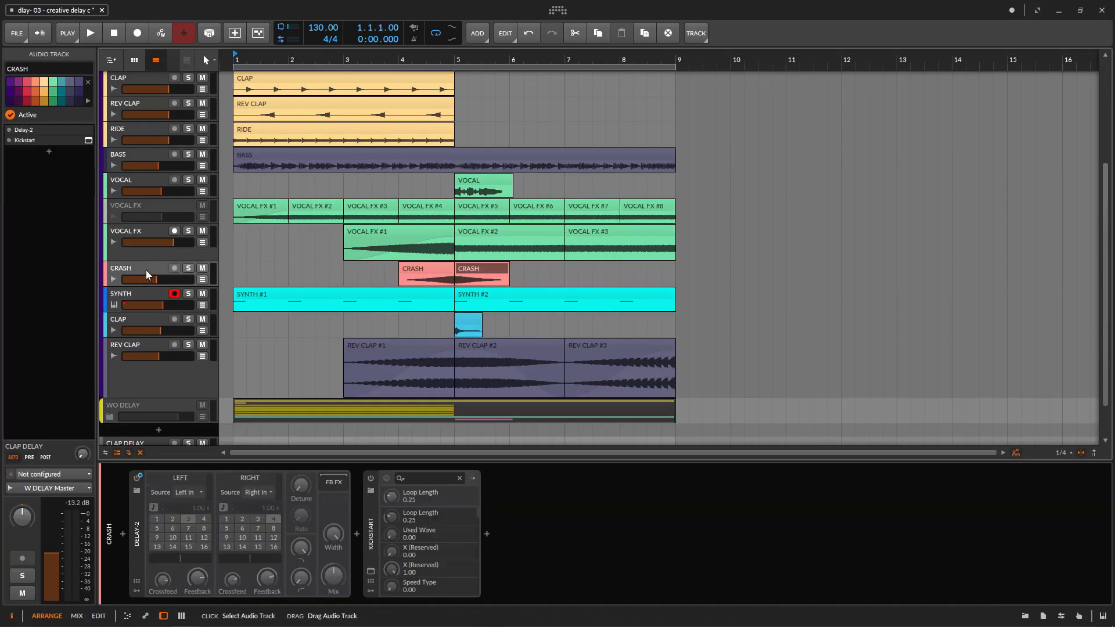
{"action": "left_click", "coordinate": [202, 279]}
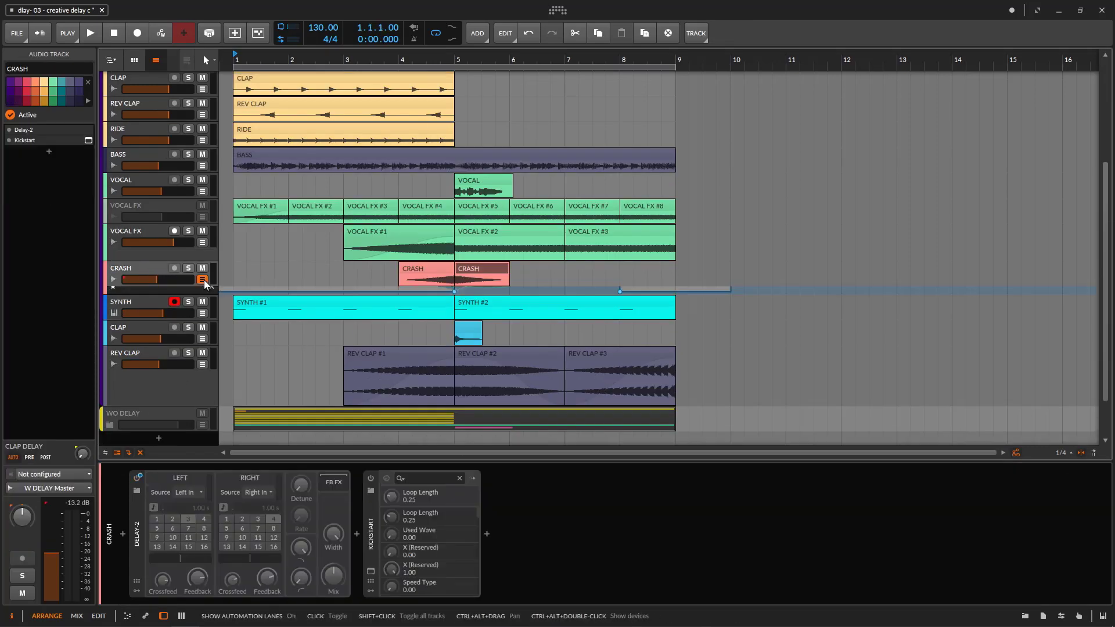
{"action": "left_click_drag", "start_coordinate": [416, 306], "coordinate": [455, 355]}
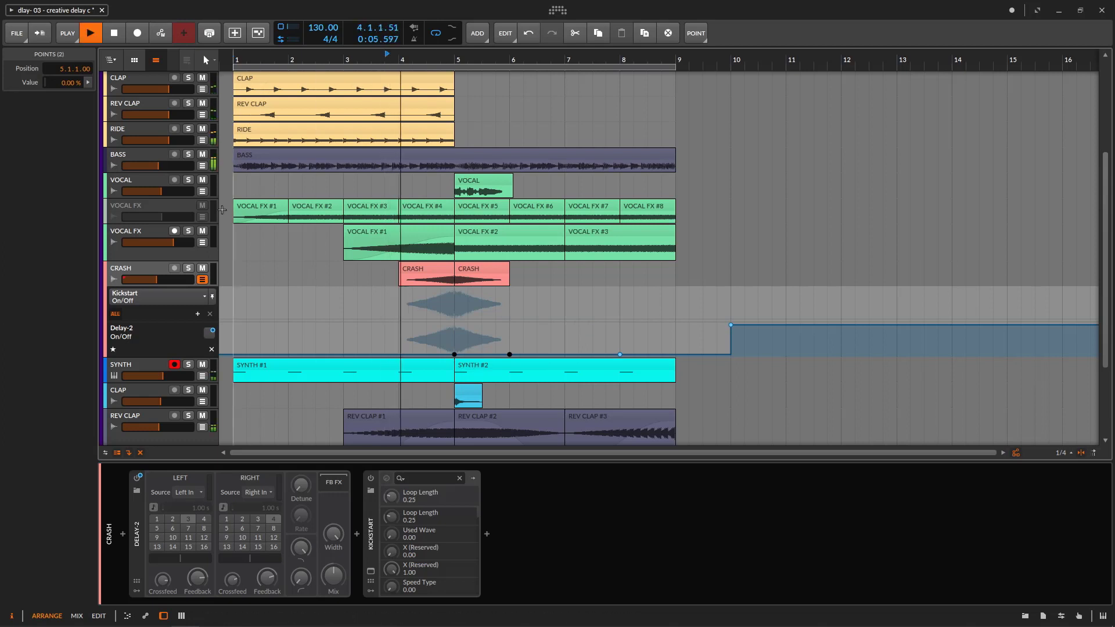
Step: Solo the CRASH track, play it from bar 4, and switch its Delay-2 On/Off automation points from bar 5 back on
{"action": "left_click", "coordinate": [189, 268]}
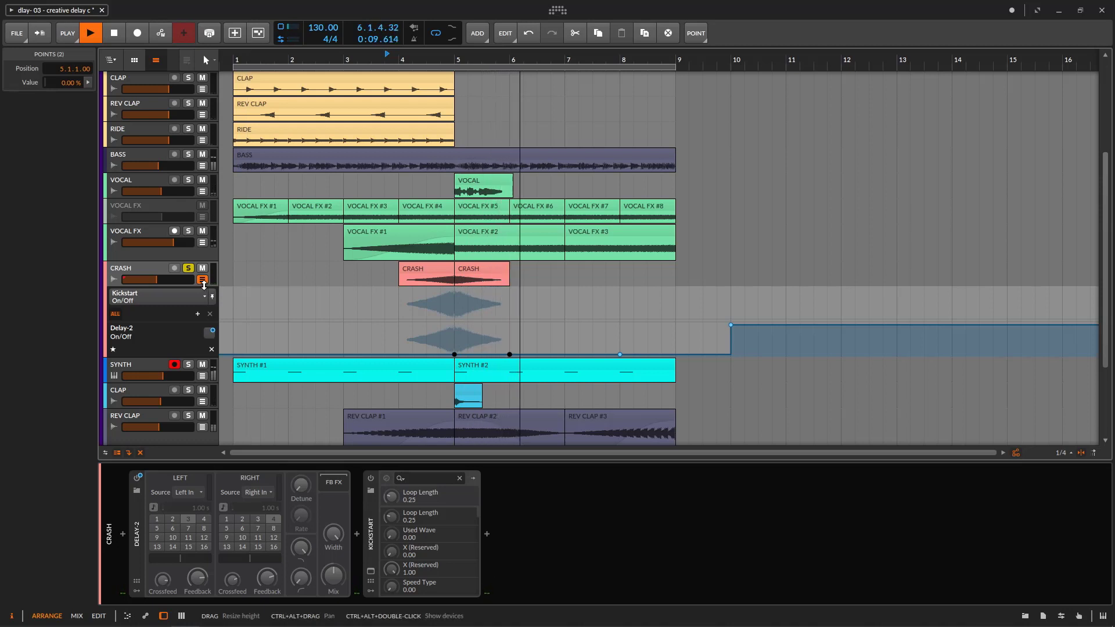
{"action": "left_click", "coordinate": [402, 58]}
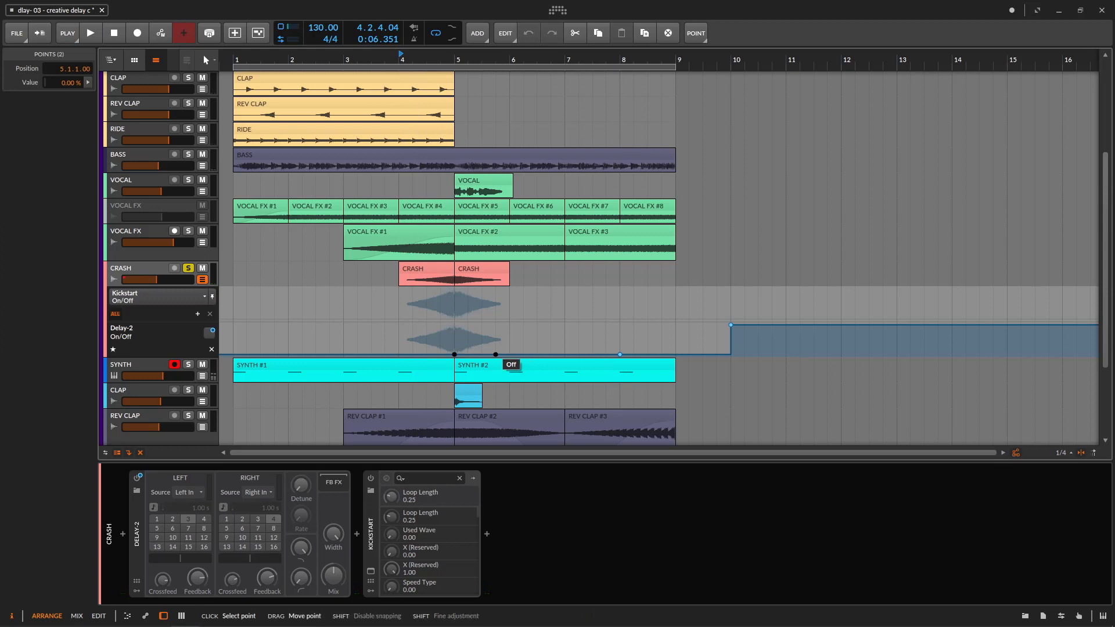
{"action": "left_click_drag", "start_coordinate": [496, 354], "coordinate": [510, 331]}
{"action": "left_click", "coordinate": [188, 278]}
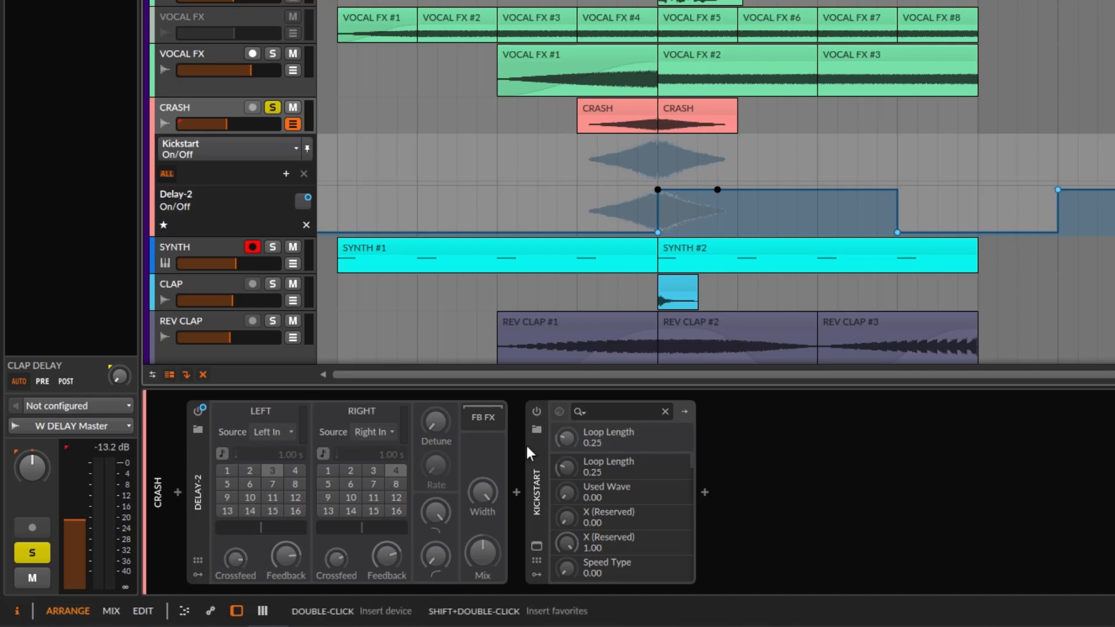
Step: Switch on Kickstart on the CRASH track and play back the soloed crash with delay
{"action": "left_click", "coordinate": [536, 412]}
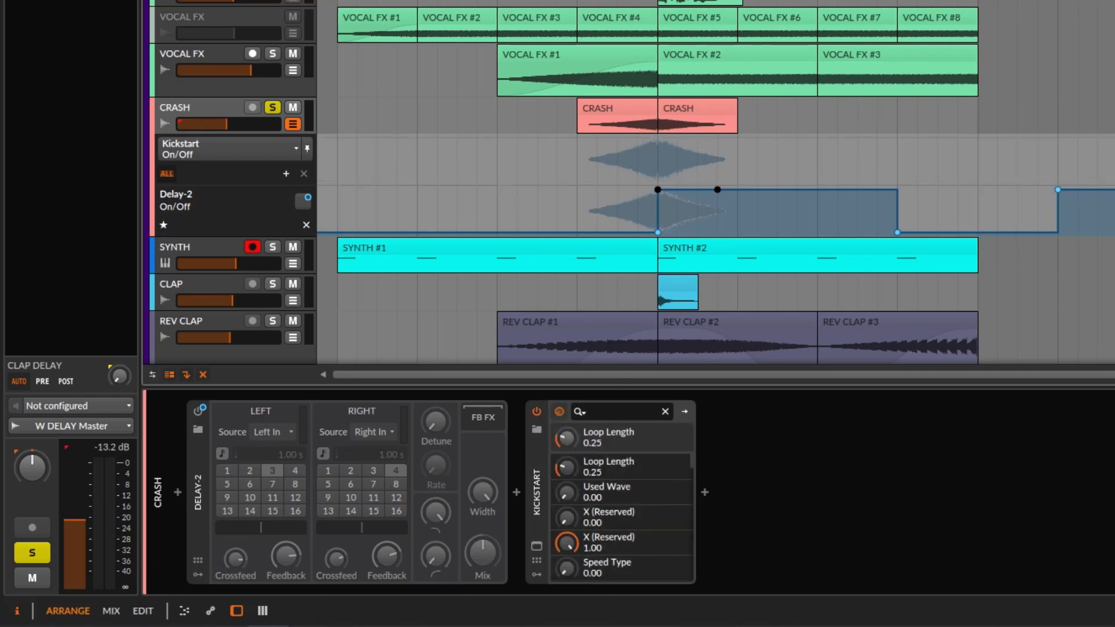
{"action": "key", "text": "space"}
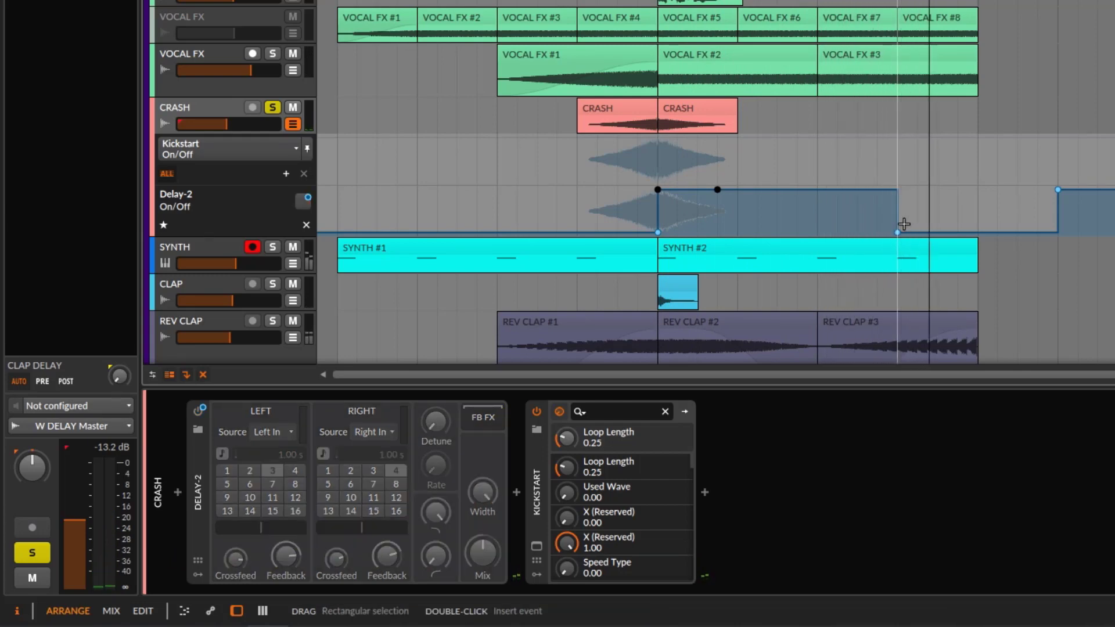
{"action": "key", "text": "space"}
Step: Insert a Tool device after Kickstart on the CRASH track and add a Tool volume automation point at bar 7
{"action": "key", "text": "ctrl+i"}
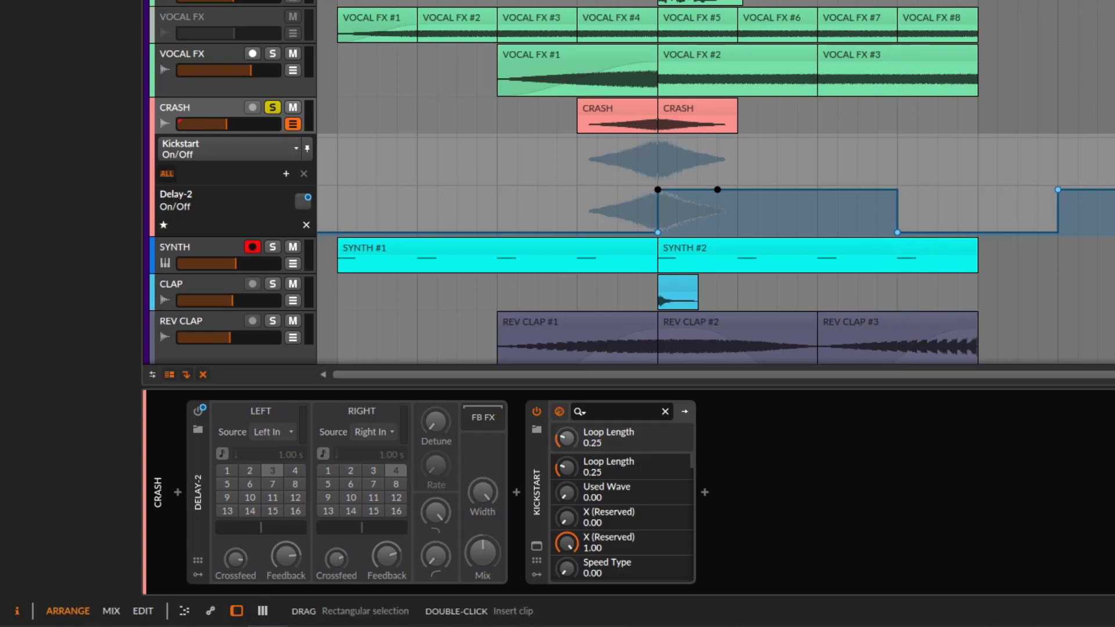
{"action": "left_click", "coordinate": [916, 455]}
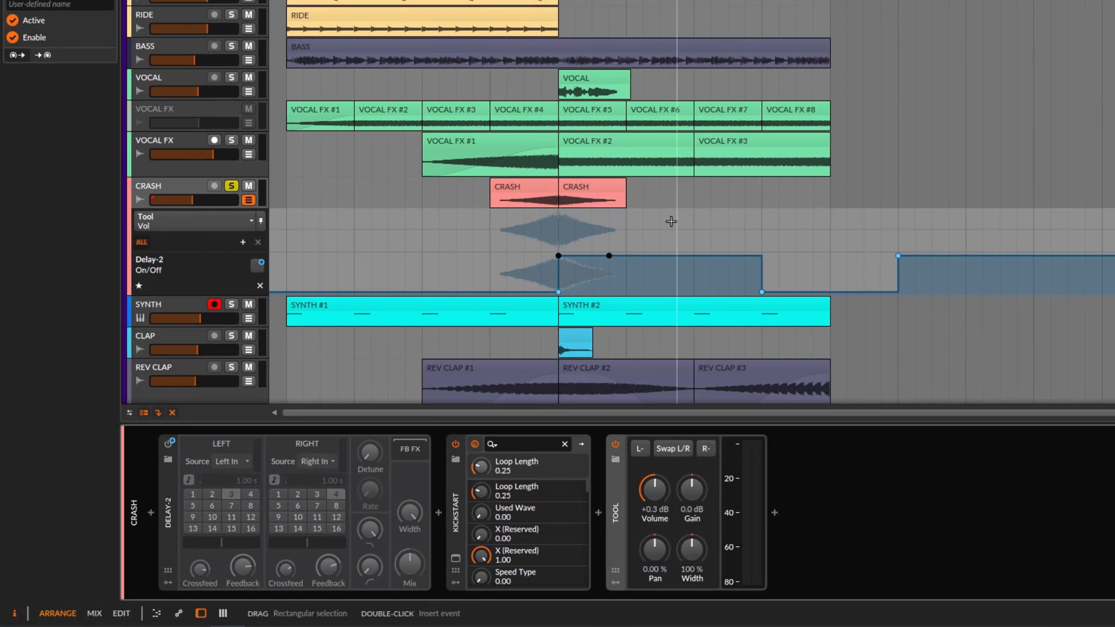
{"action": "double_click", "coordinate": [694, 228]}
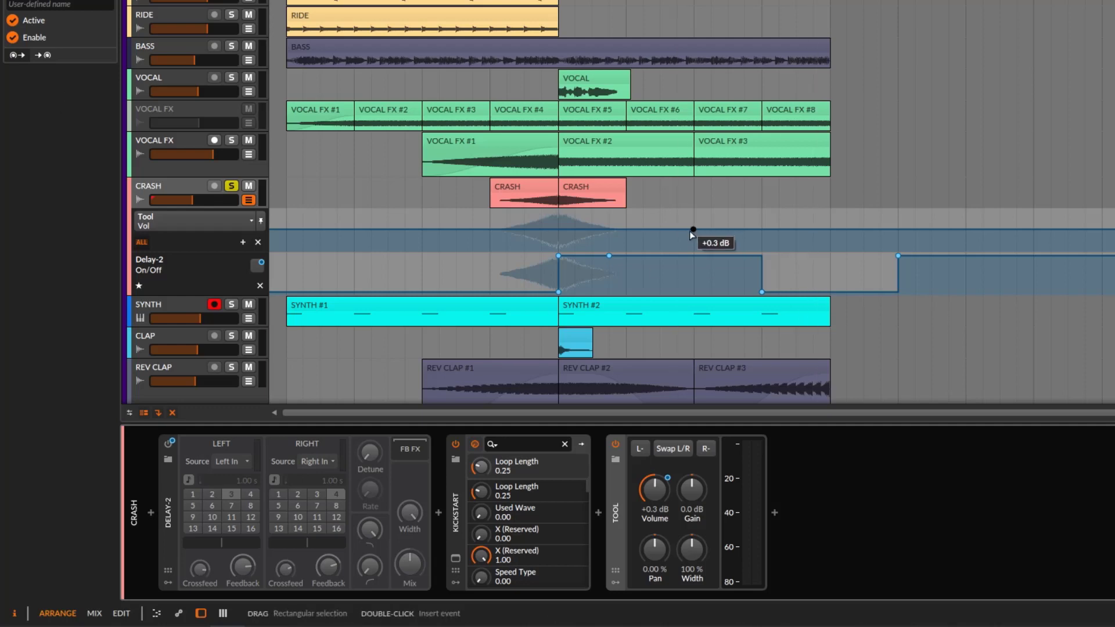
Step: Automate the Tool volume to fade from 0.0 dB at bar 7 to -Inf dB at bar 9 and play back the crash
{"action": "left_click", "coordinate": [680, 229]}
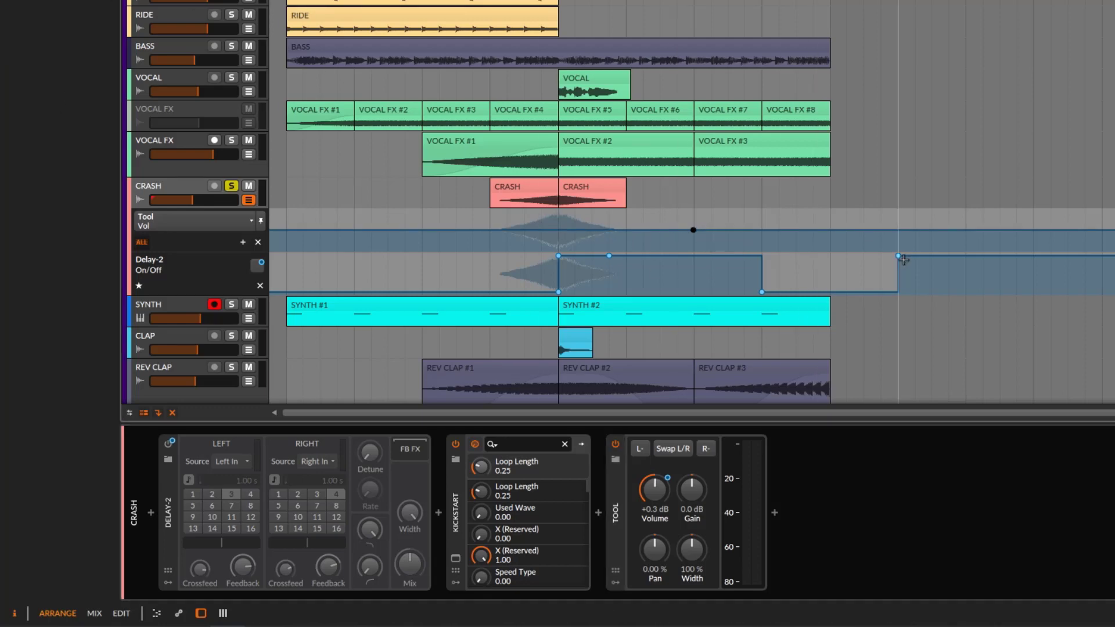
{"action": "left_click", "coordinate": [732, 230]}
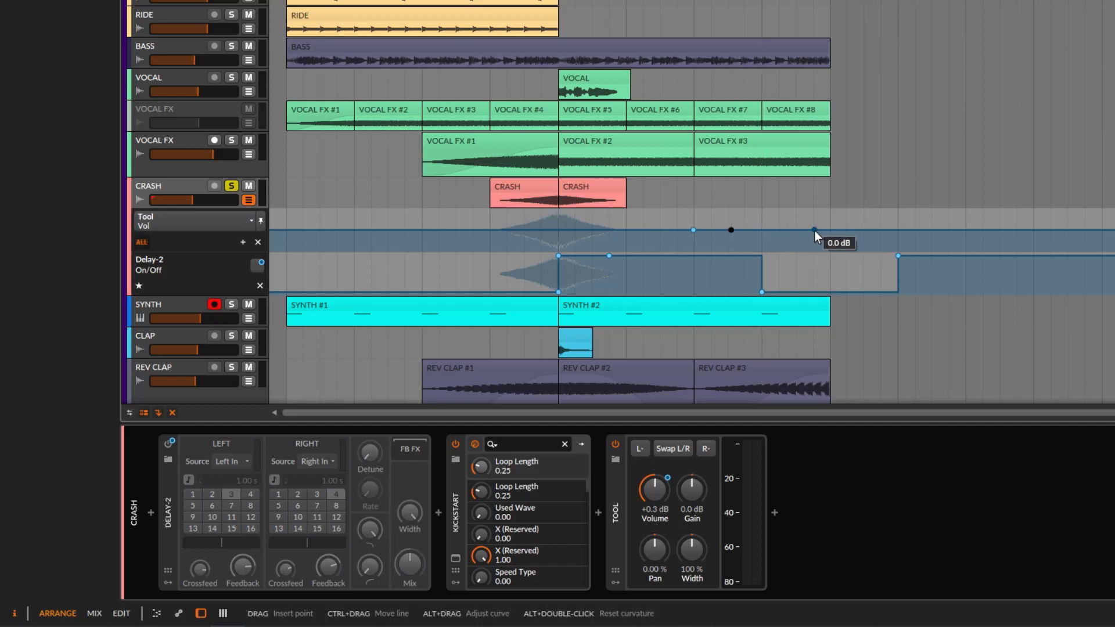
{"action": "left_click", "coordinate": [814, 231]}
{"action": "left_click", "coordinate": [745, 232]}
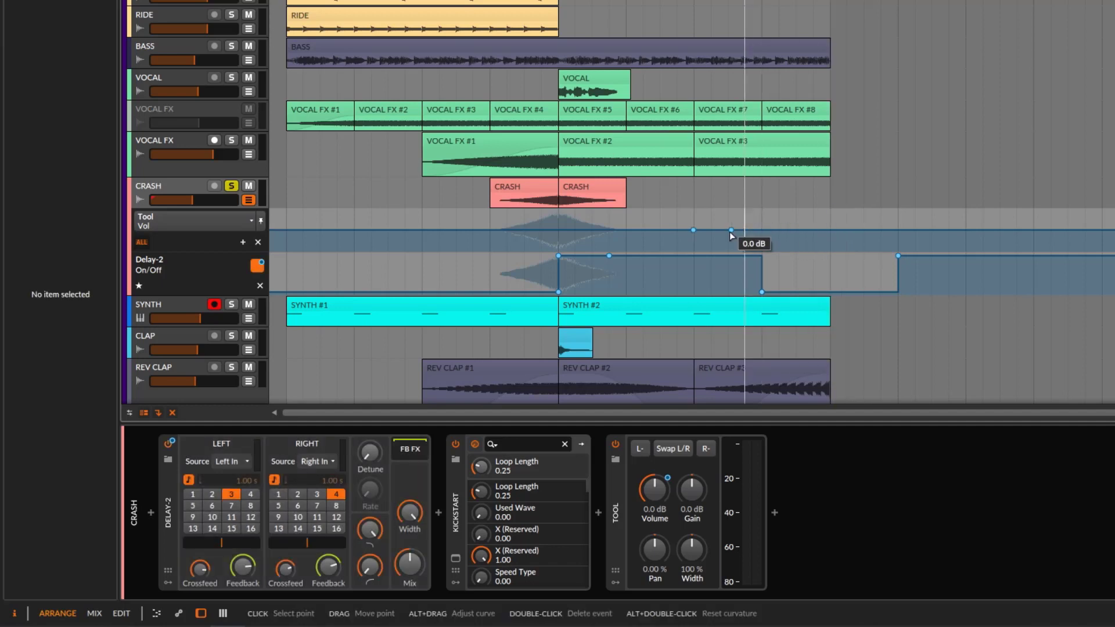
{"action": "left_click_drag", "start_coordinate": [731, 231], "coordinate": [831, 248]}
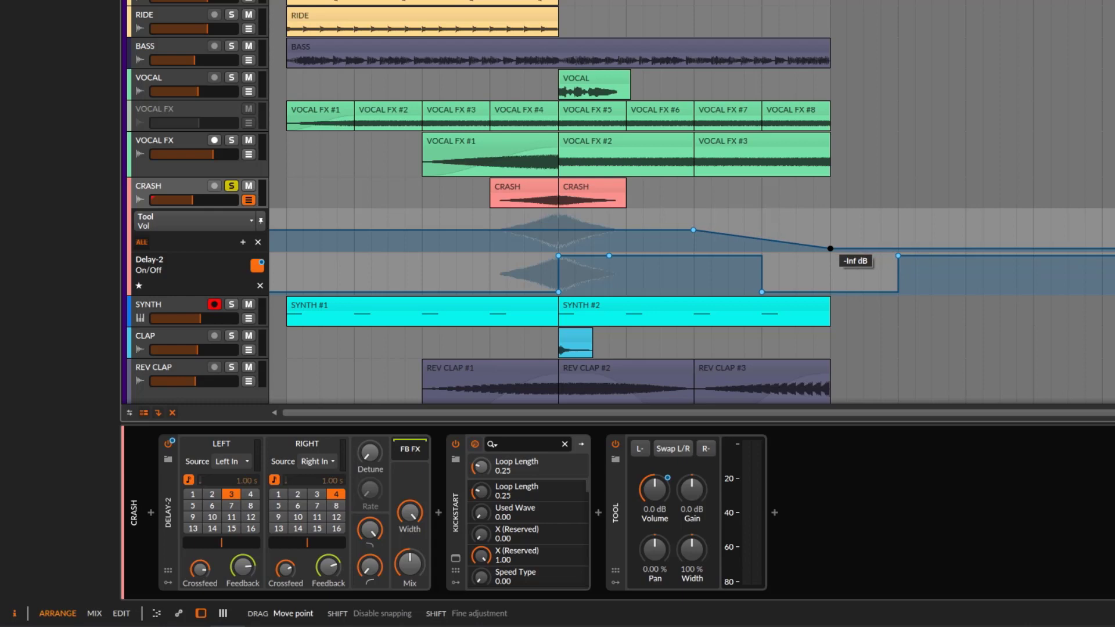
{"action": "key", "text": "space"}
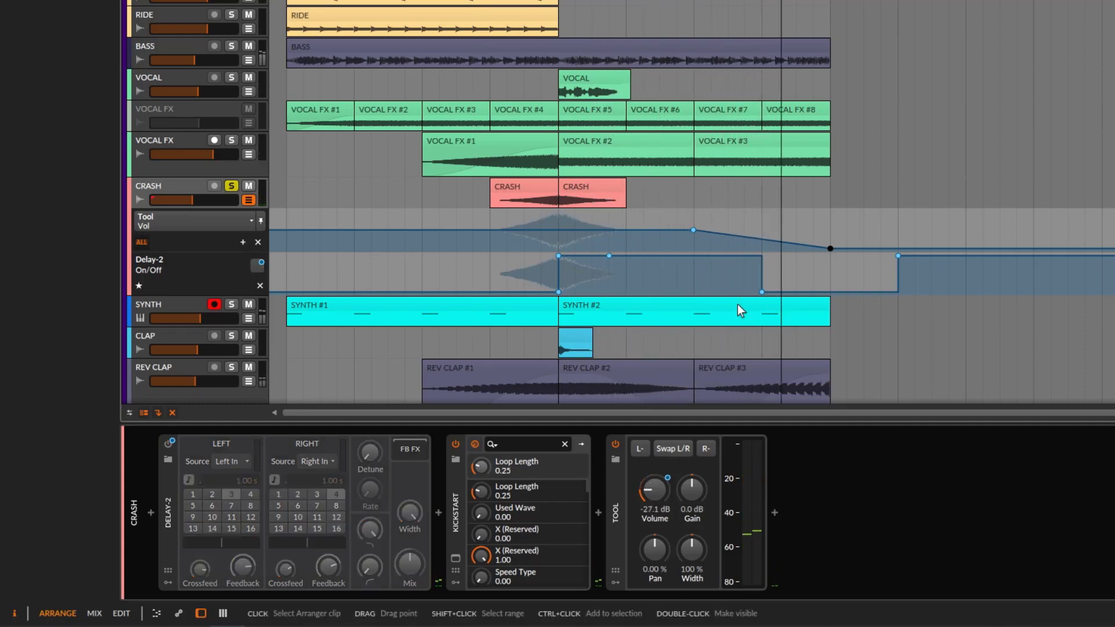
{"action": "key", "text": "space"}
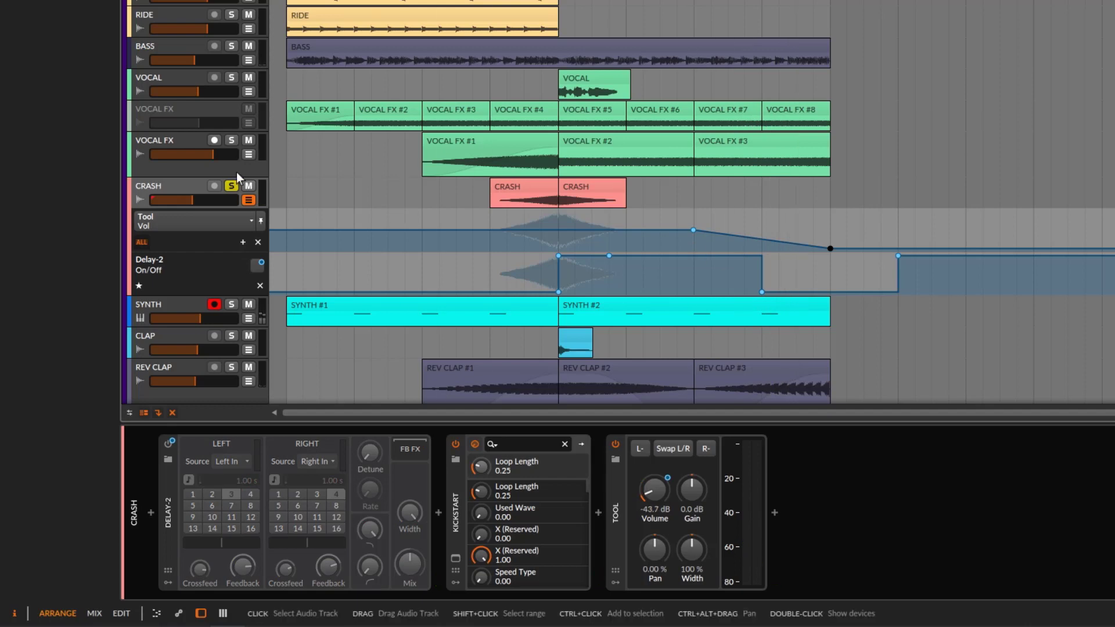
Step: Hide the CRASH track's automation lanes, unsolo it and solo the CLAP track
{"action": "left_click", "coordinate": [249, 200]}
{"action": "left_click", "coordinate": [187, 252]}
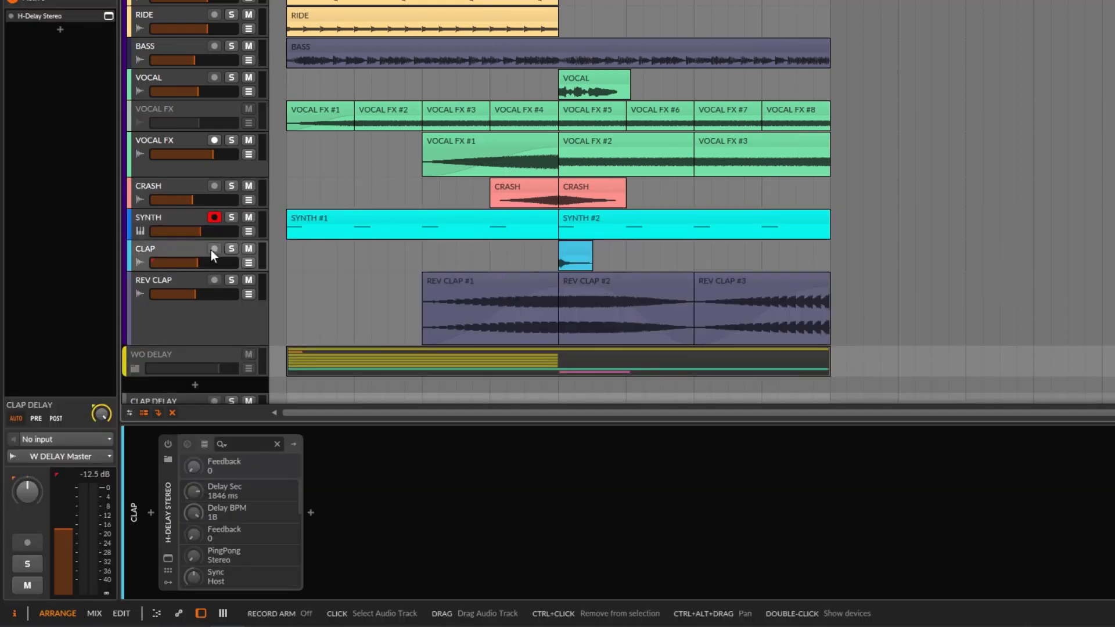
{"action": "left_click", "coordinate": [230, 248]}
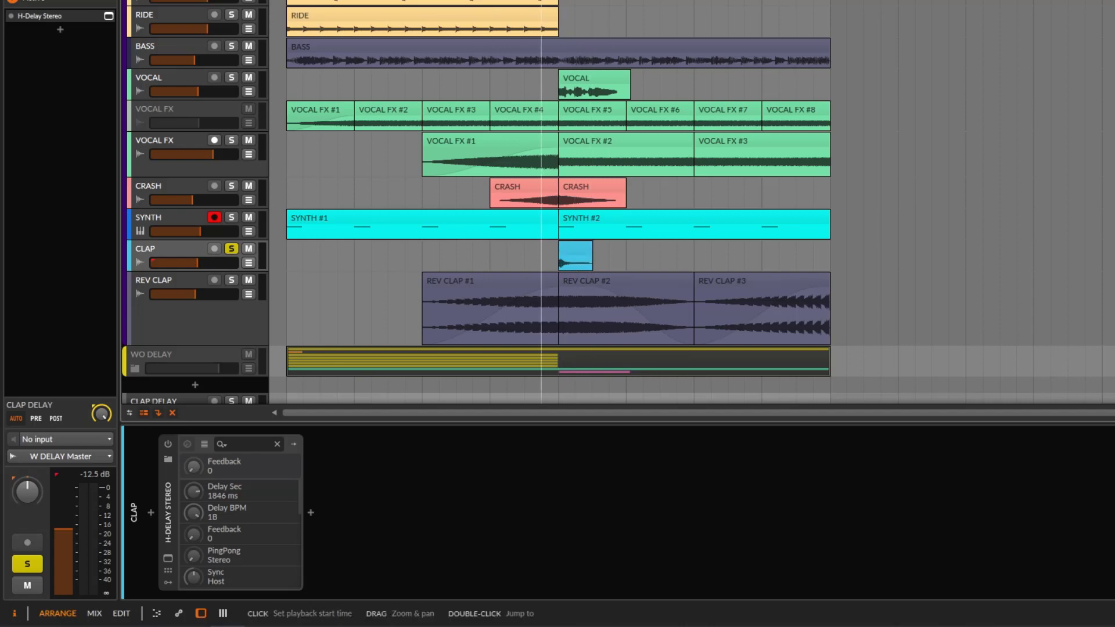
Step: Review the CLAP DELAY track's devices and play the clap dry with its CLAP DELAY send at -∞ dB
{"action": "key", "text": "space"}
{"action": "scroll", "coordinate": [708, 207], "scroll_direction": "down", "scroll_amount": 2}
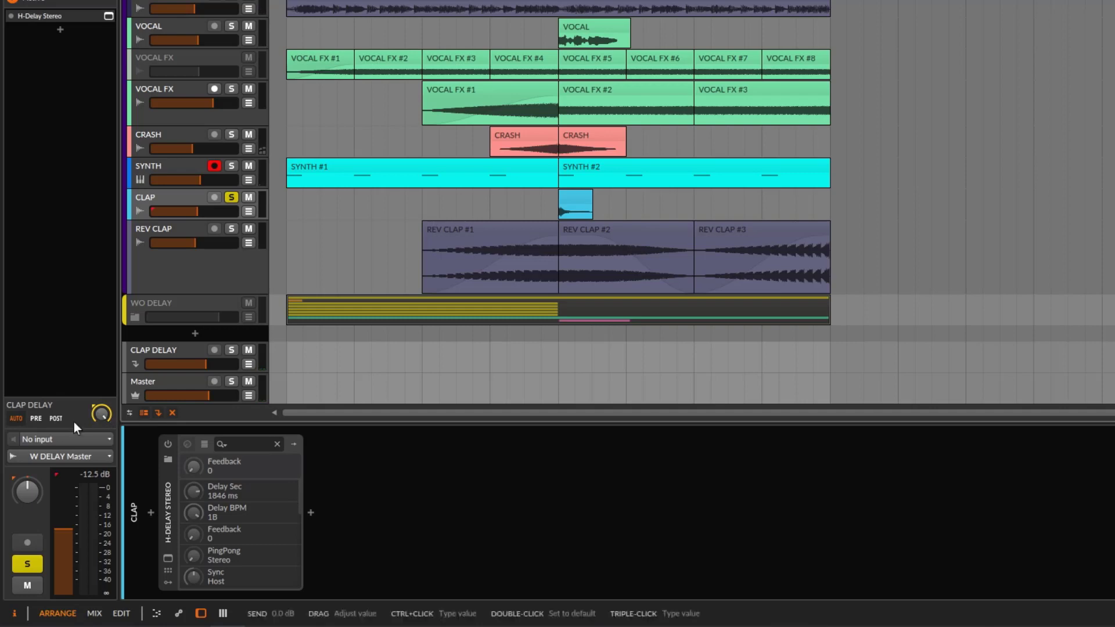
{"action": "left_click", "coordinate": [189, 354]}
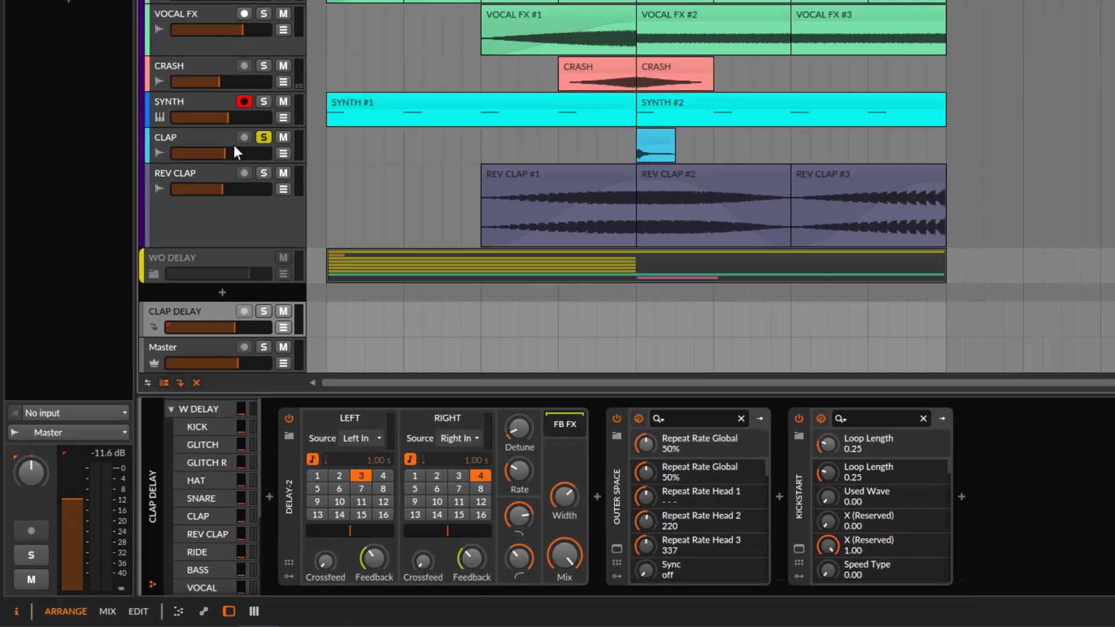
{"action": "left_click", "coordinate": [183, 193]}
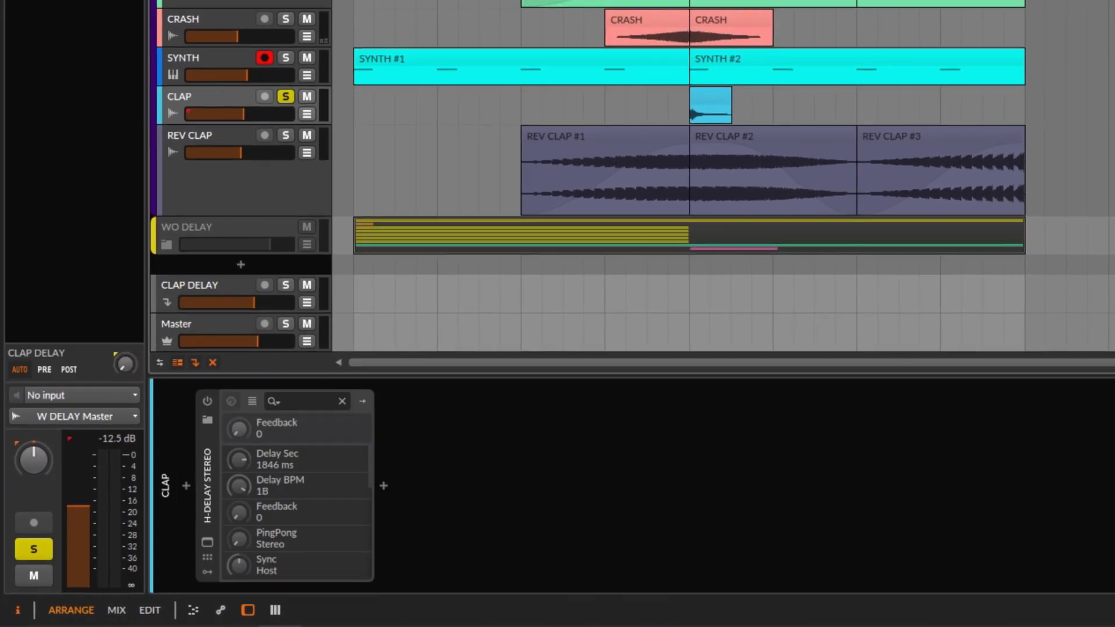
{"action": "key", "text": "space"}
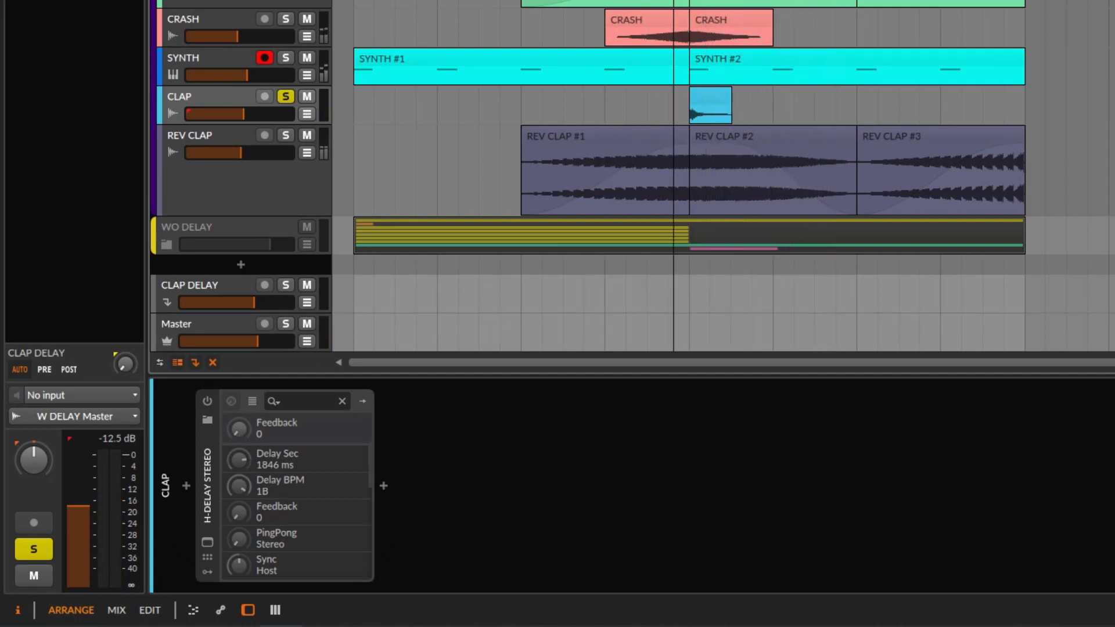
{"action": "key", "text": "space"}
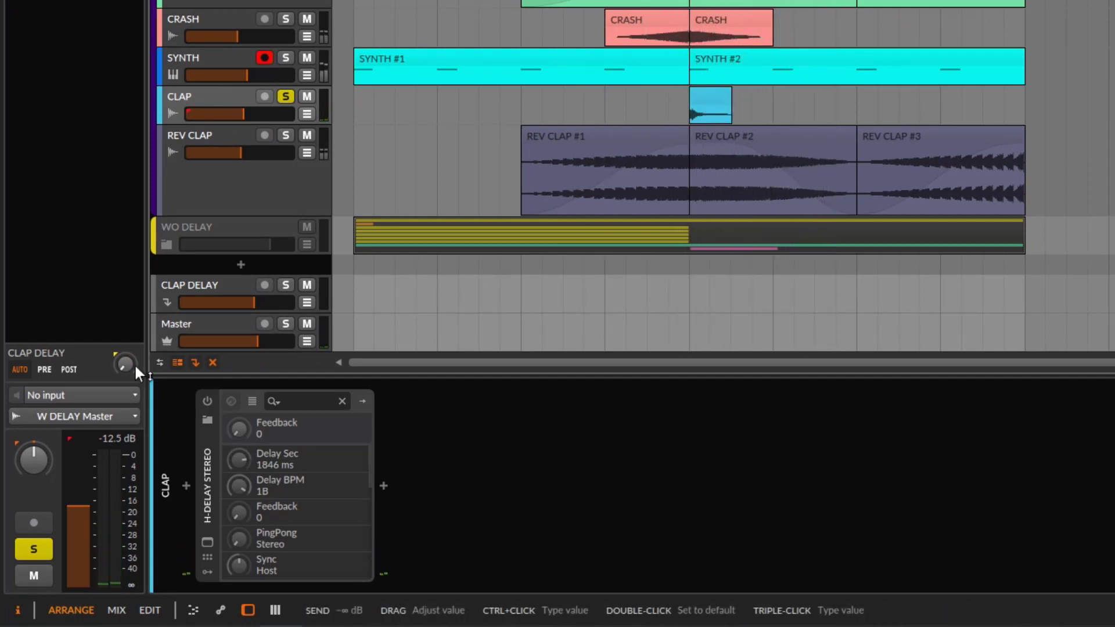
Step: Raise the CLAP track's CLAP DELAY send and play the clap with Outer Space and Kickstart switched off on the effect track
{"action": "left_click_drag", "start_coordinate": [125, 364], "coordinate": [125, 349]}
{"action": "left_click", "coordinate": [234, 285]}
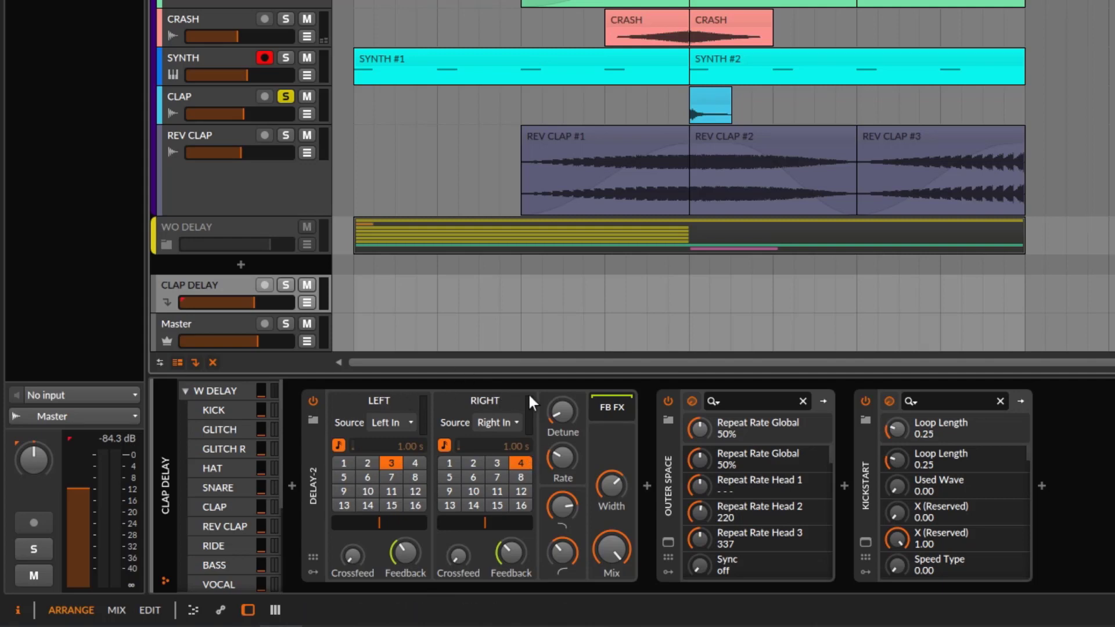
{"action": "left_click", "coordinate": [668, 401]}
{"action": "left_click", "coordinate": [866, 401]}
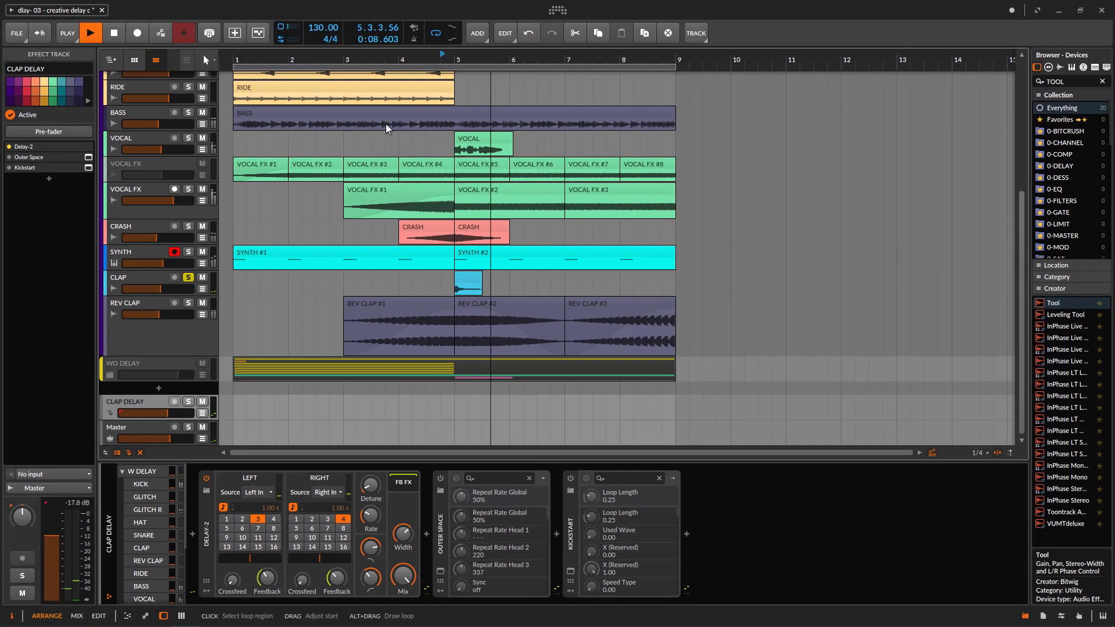
{"action": "key", "text": "space"}
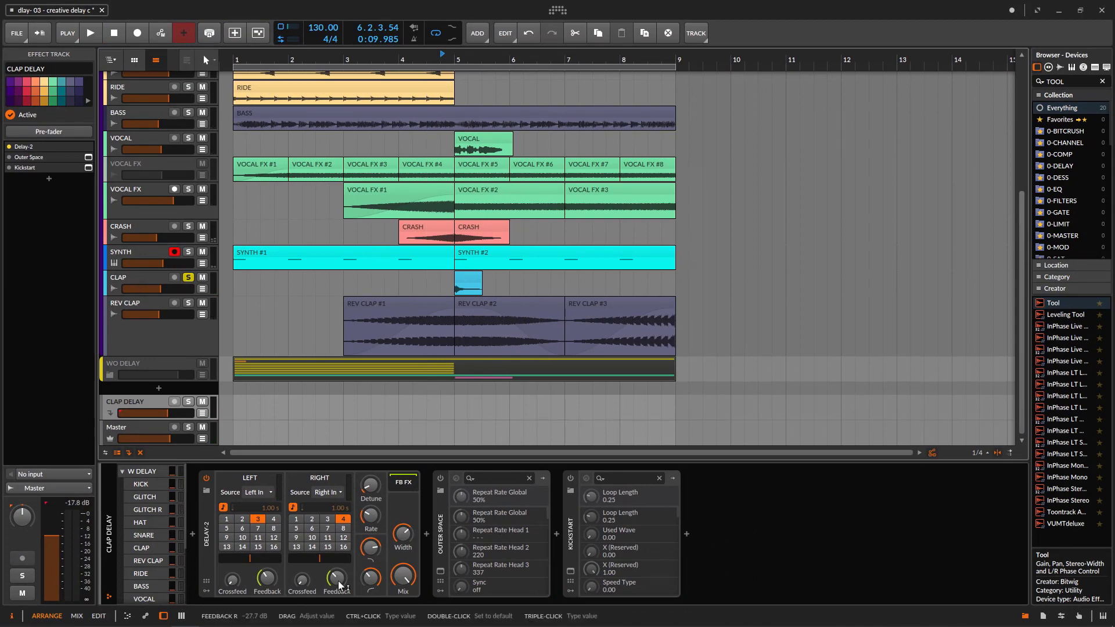
Step: Try a higher Delay-2 feedback on the CLAP DELAY track, lower it again and replay the clap
{"action": "left_click_drag", "start_coordinate": [340, 583], "coordinate": [340, 561]}
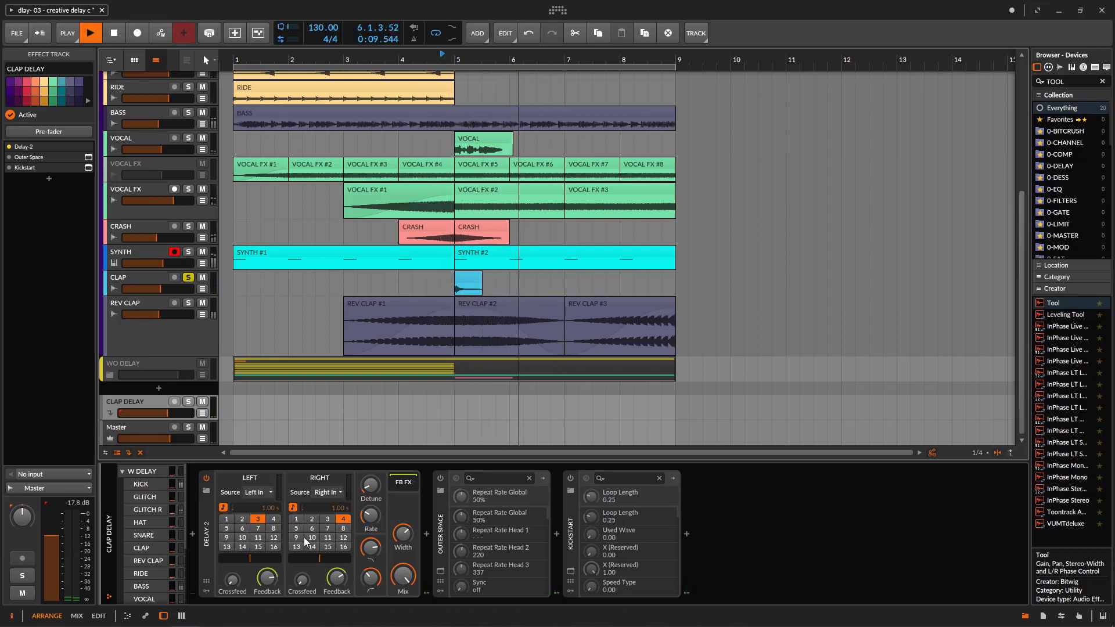
{"action": "mouse_move", "coordinate": [267, 578]}
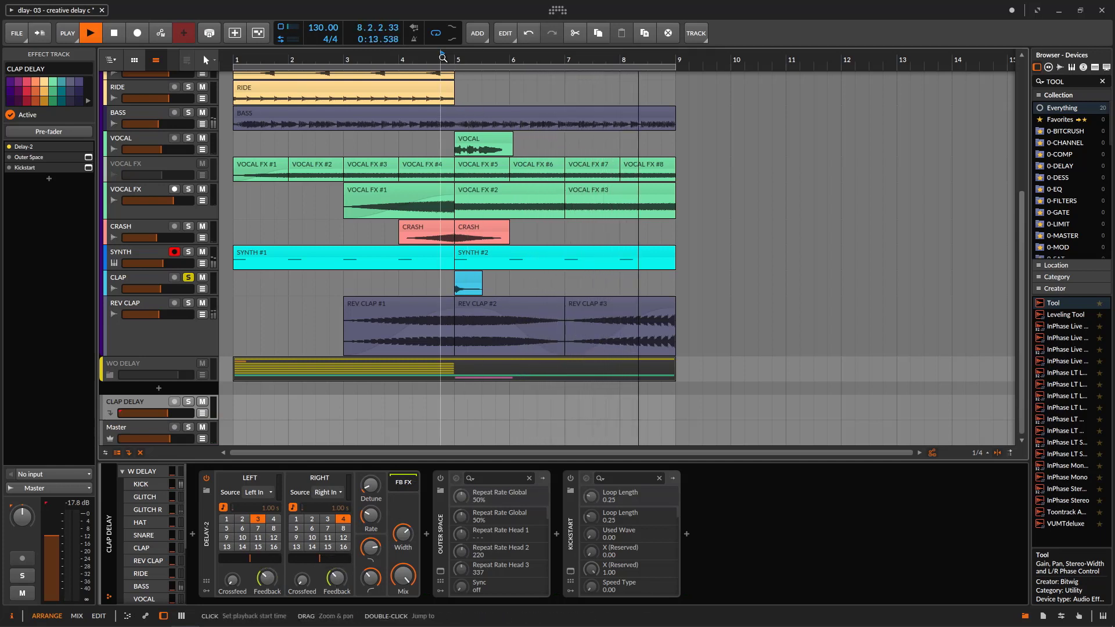
{"action": "key", "text": "space"}
{"action": "key", "text": "space"}
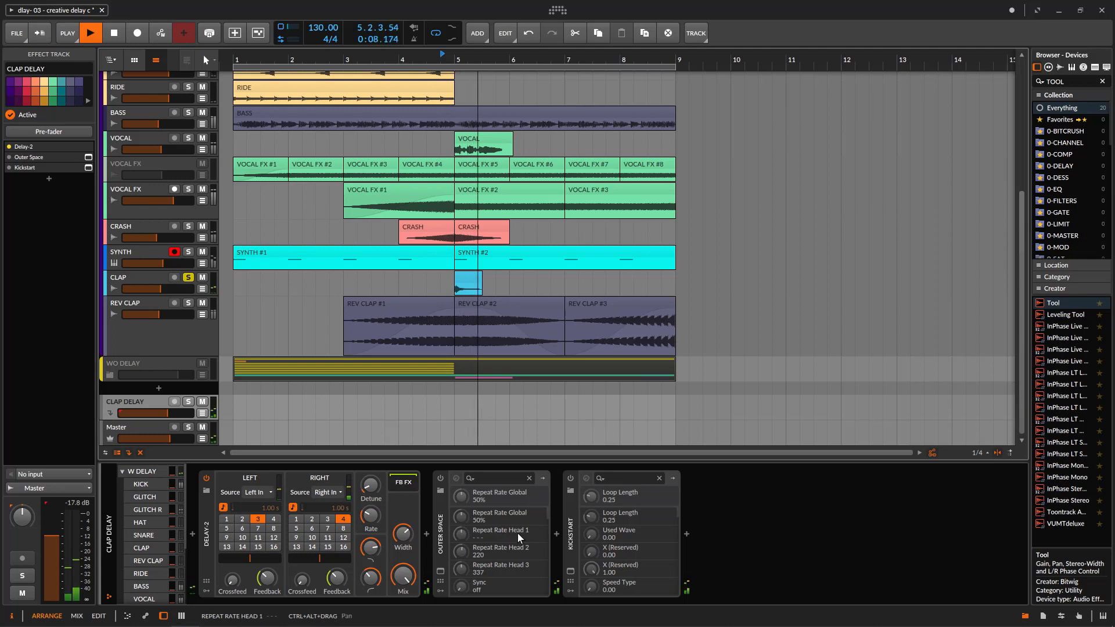
{"action": "mouse_move", "coordinate": [350, 588]}
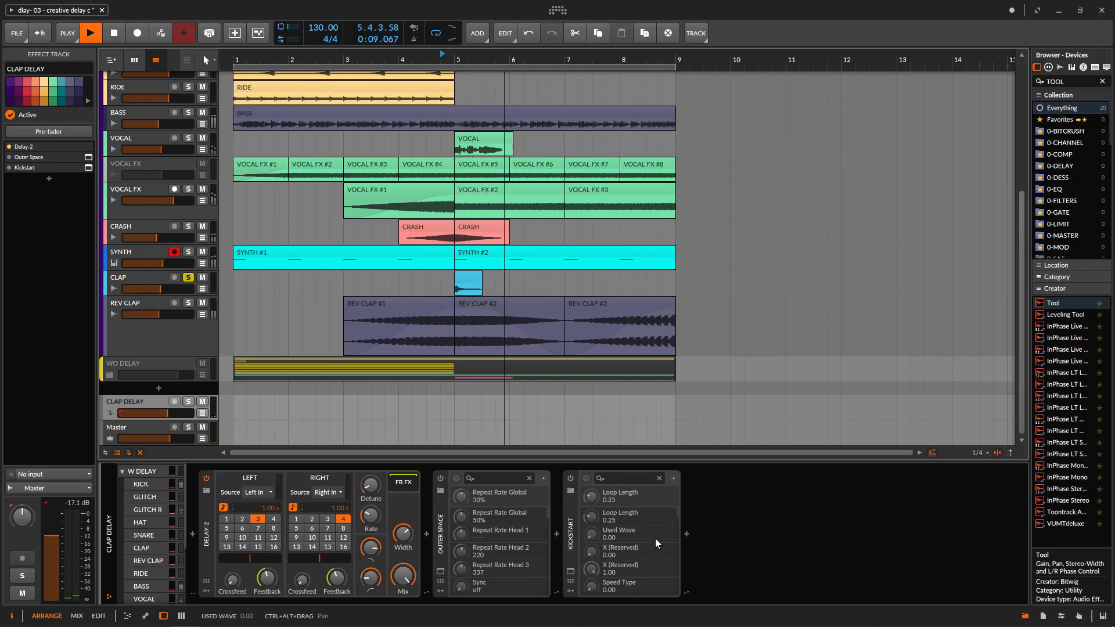
{"action": "key", "text": "space"}
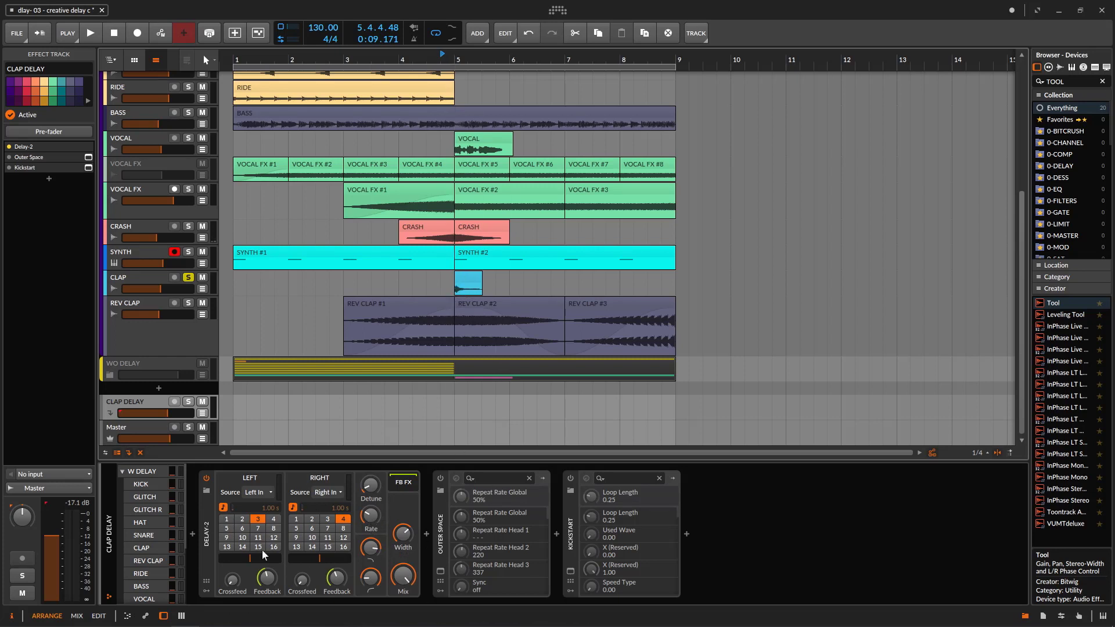
Step: Switch on Outer Space on the CLAP DELAY track, open its window and play the clap from just before bar 5
{"action": "left_click", "coordinate": [441, 478]}
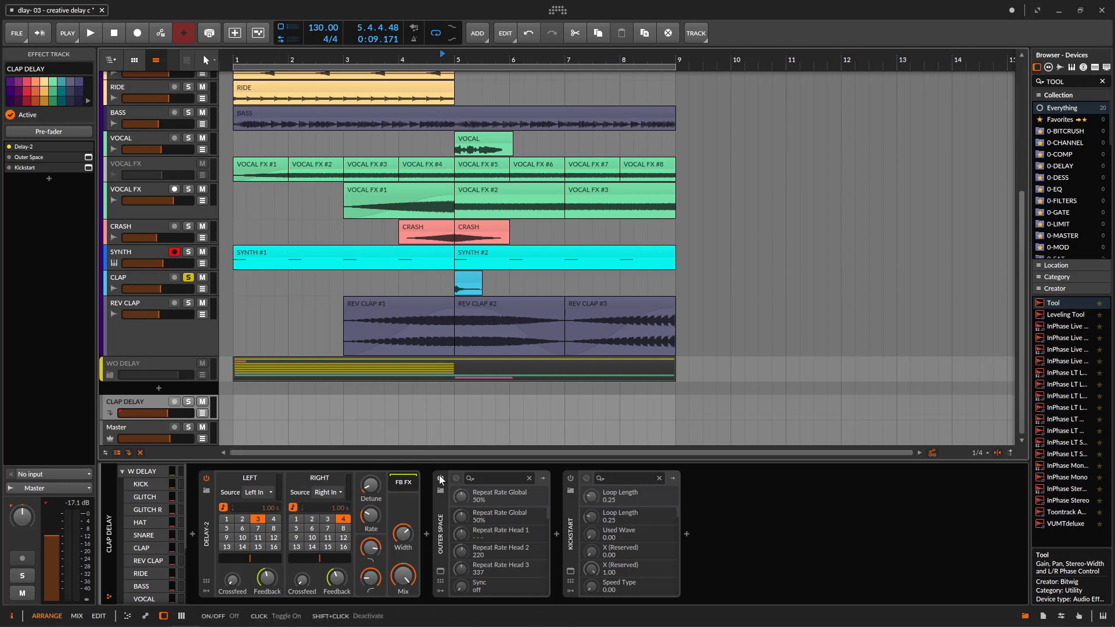
{"action": "left_click", "coordinate": [441, 574]}
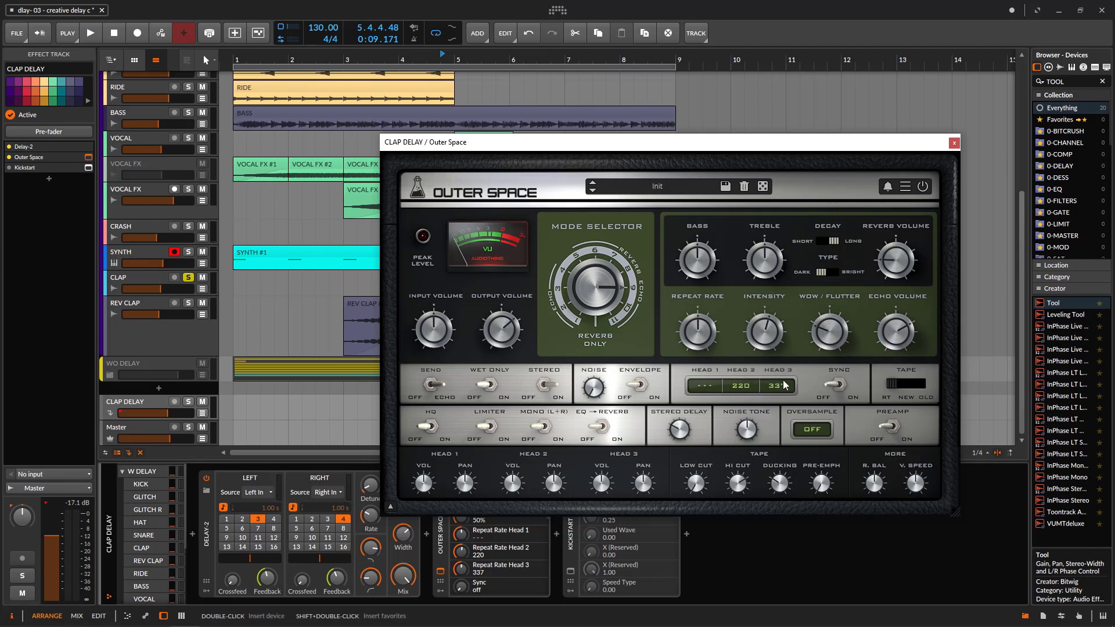
{"action": "left_click_drag", "start_coordinate": [749, 144], "coordinate": [821, 69]}
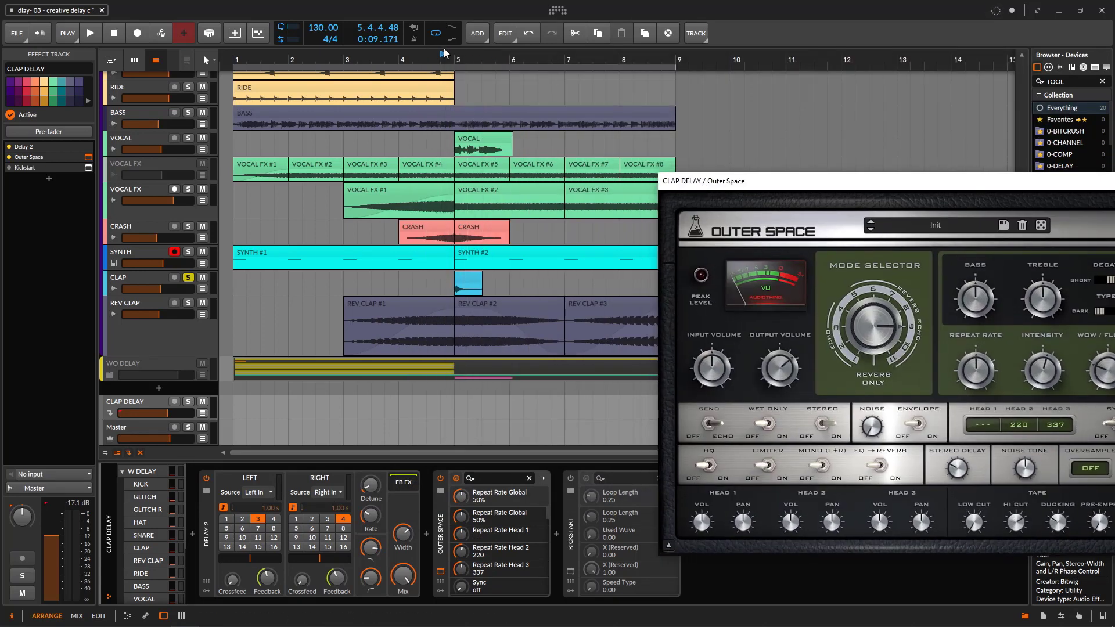
{"action": "left_click", "coordinate": [443, 54]}
{"action": "key", "text": "space"}
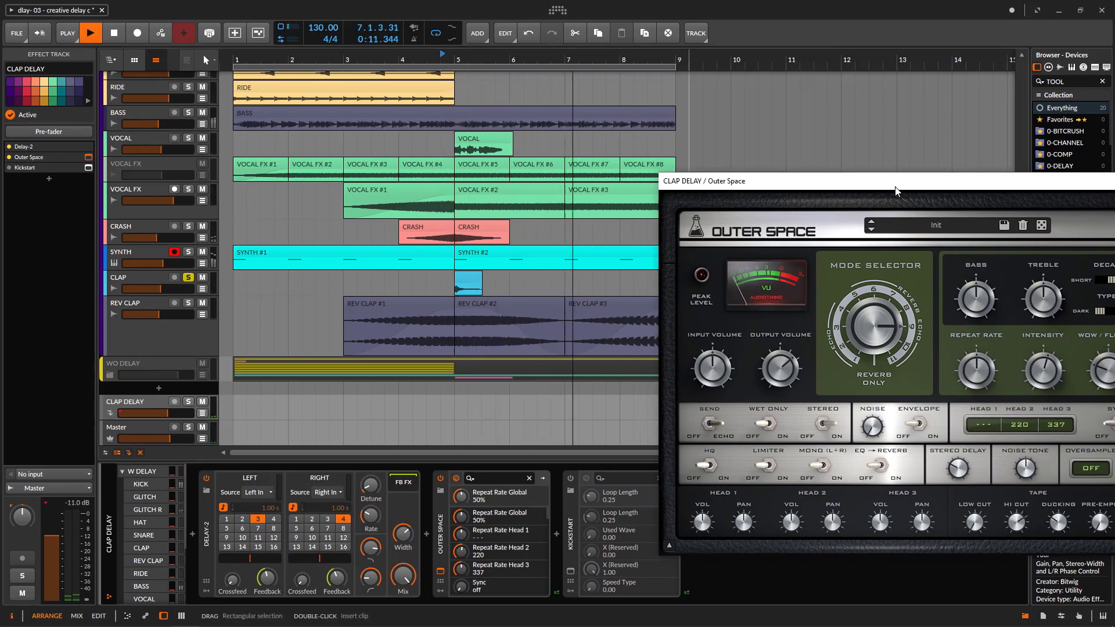
Step: Bring the Outer Space window fully into view, stop playback and switch to the browser's roland space echo image results
{"action": "left_click_drag", "start_coordinate": [966, 190], "coordinate": [537, 98]}
{"action": "key", "text": "space"}
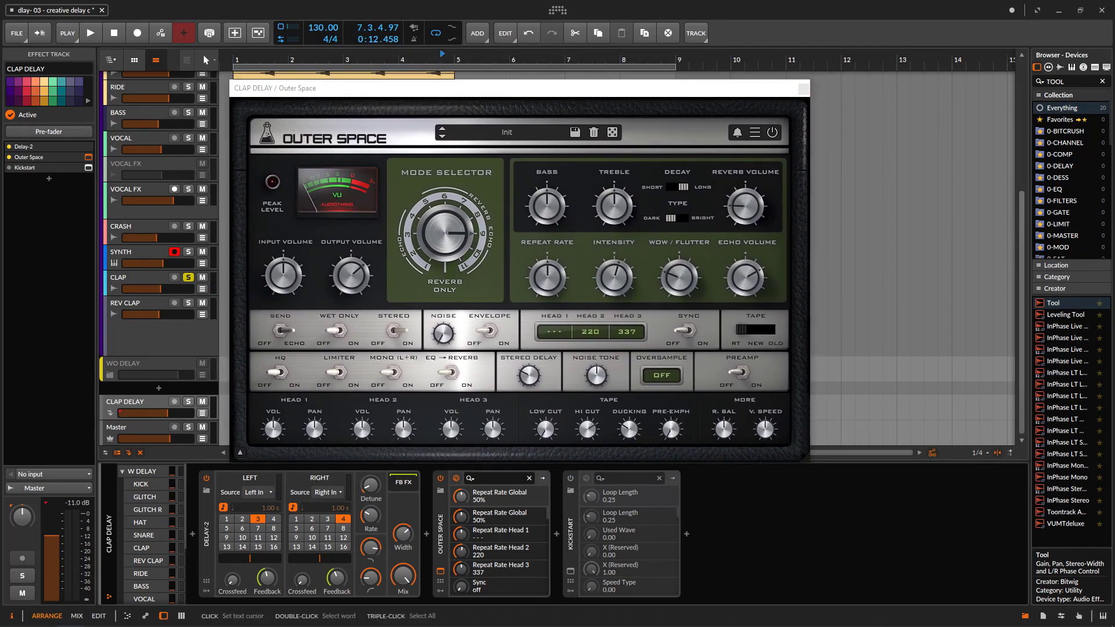
{"action": "key", "text": "alt+Tab"}
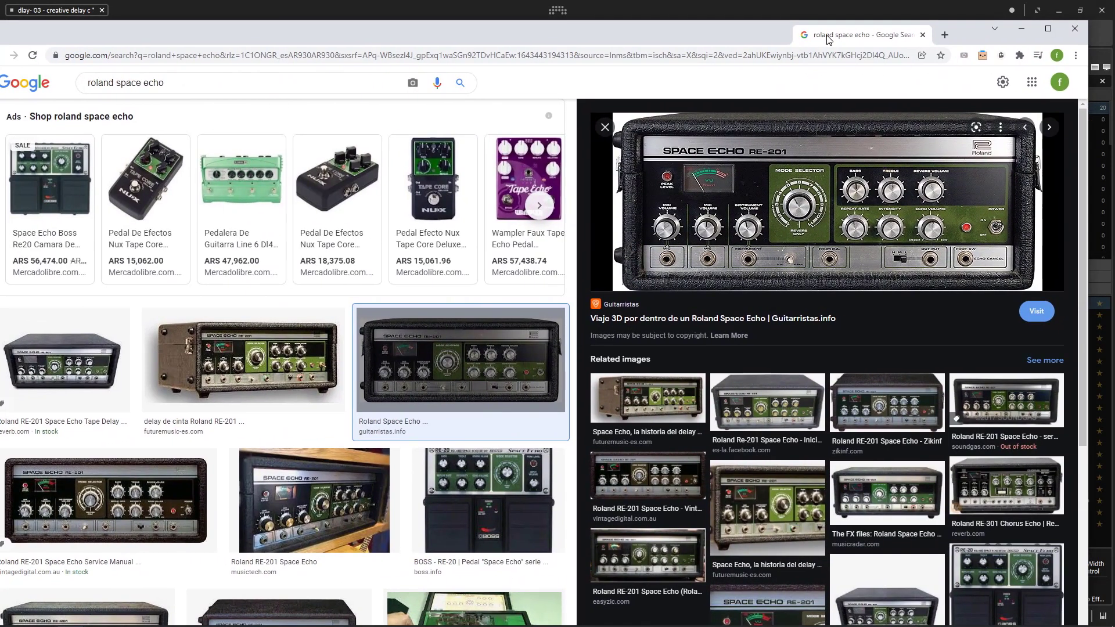
Step: View the Roland Space Echo photo in an enlarged browser window, return to Bitwig and move the Outer Space window clear of the clips
{"action": "double_click", "coordinate": [828, 39]}
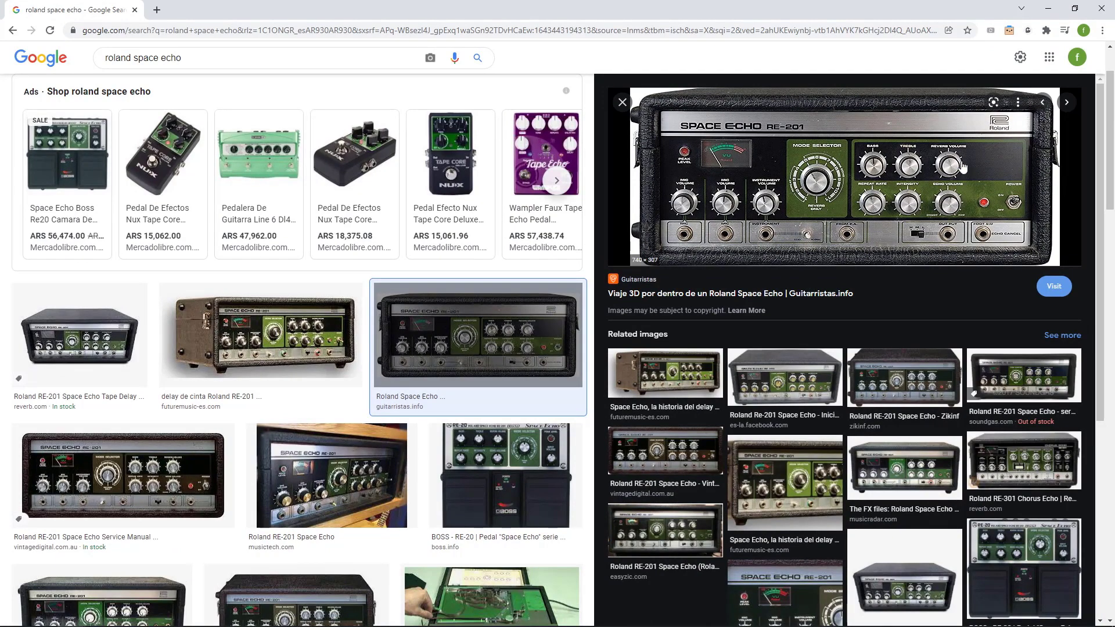
{"action": "left_click", "coordinate": [1104, 8]}
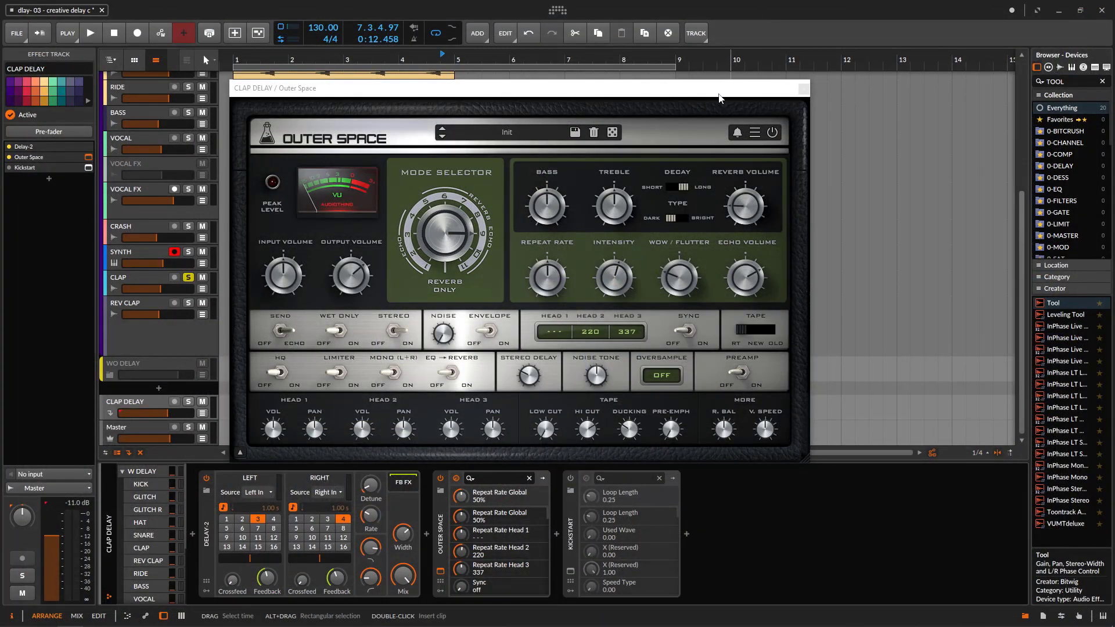
{"action": "left_click_drag", "start_coordinate": [717, 96], "coordinate": [961, 74]}
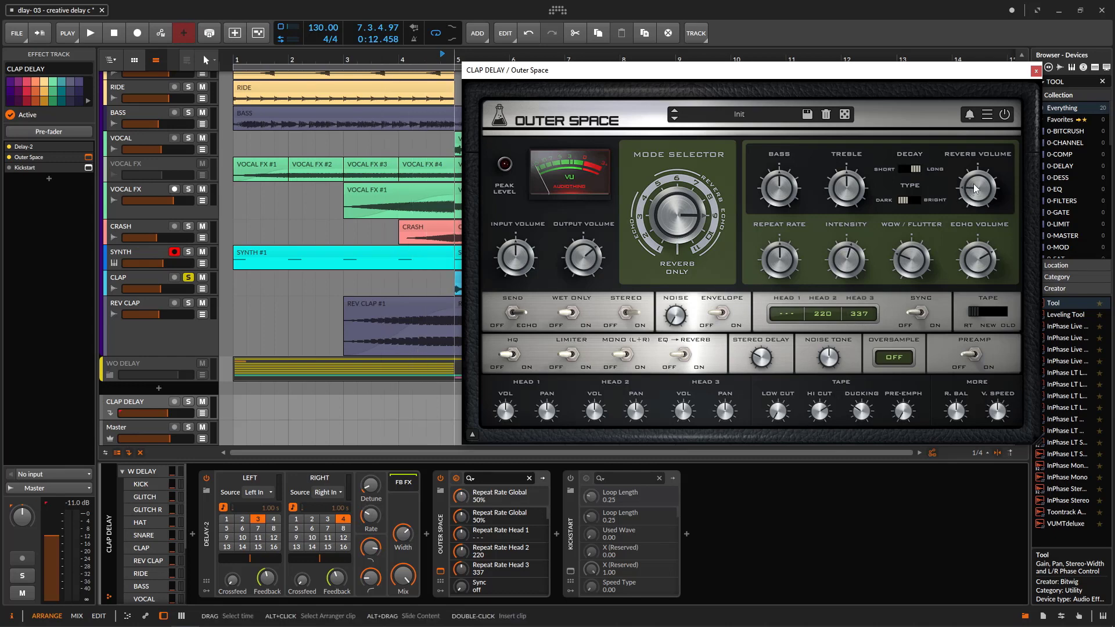
Step: Play the clap through Outer Space from just before bar 5, bring the plug-in window back into full view and stop playback
{"action": "left_click_drag", "start_coordinate": [526, 69], "coordinate": [785, 247]}
{"action": "left_click", "coordinate": [440, 58]}
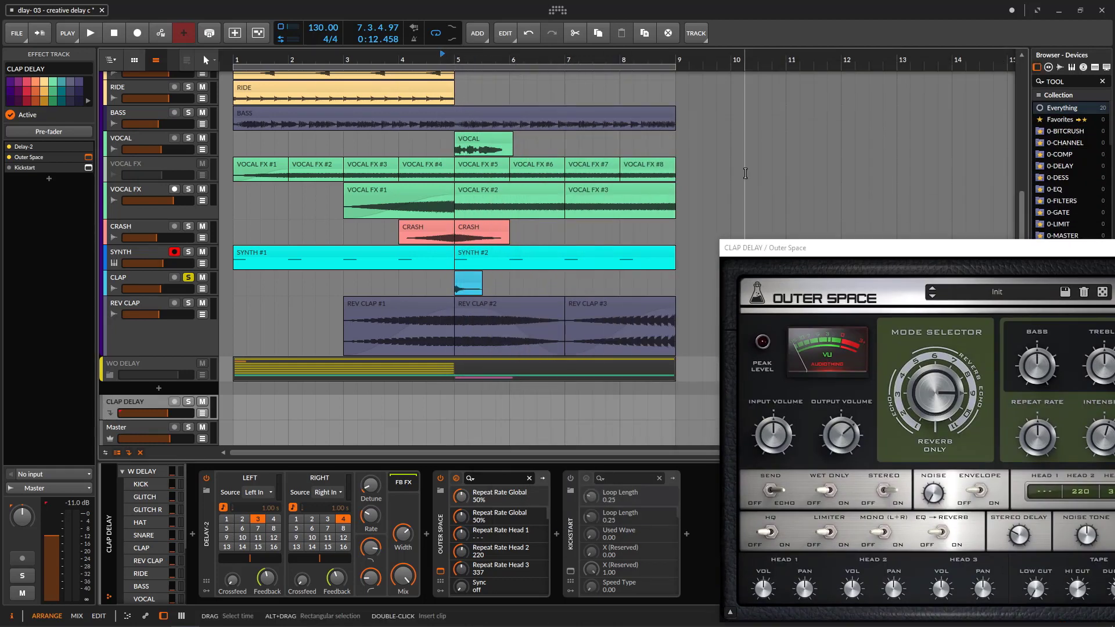
{"action": "key", "text": "space"}
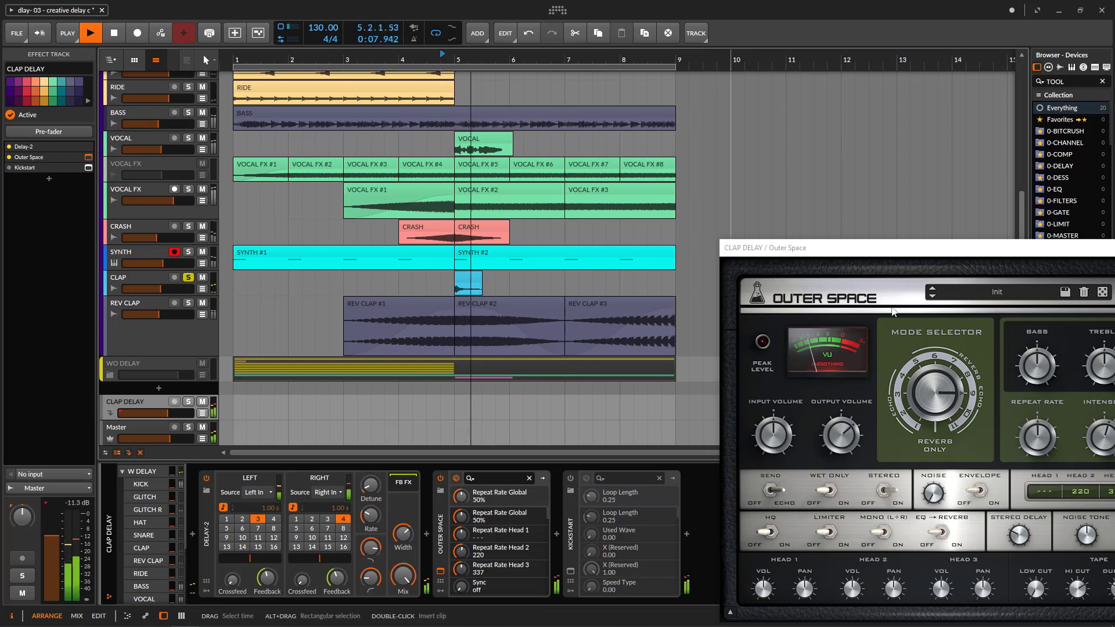
{"action": "left_click_drag", "start_coordinate": [973, 256], "coordinate": [771, 87]}
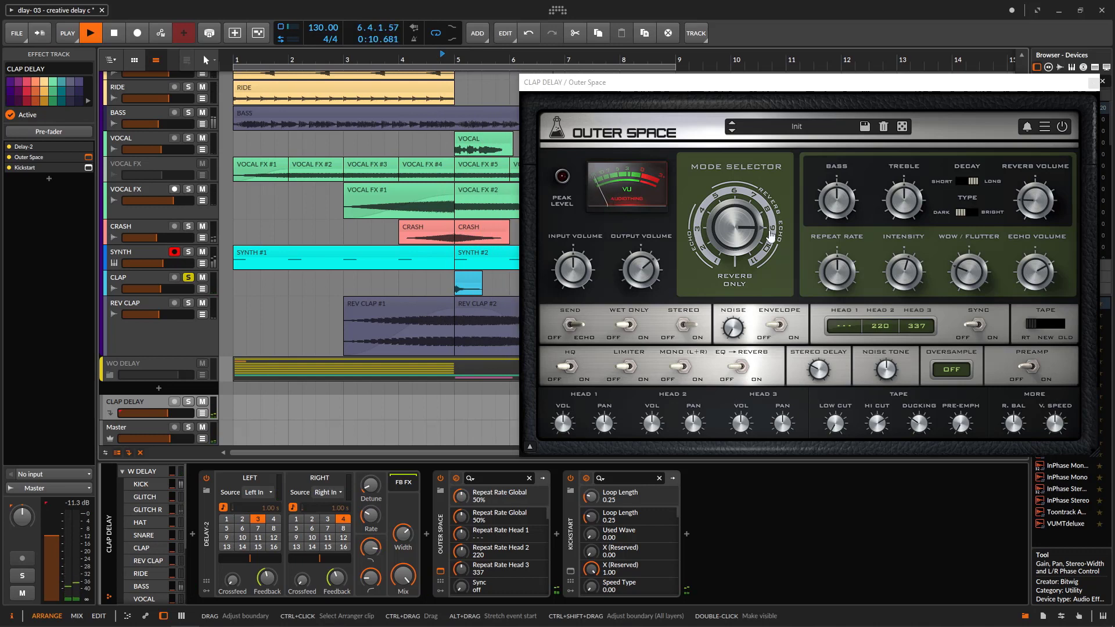
{"action": "key", "text": "space"}
Step: Close the Outer Space window and reopen it from the CLAP DELAY track to examine its controls
{"action": "left_click", "coordinate": [1102, 81]}
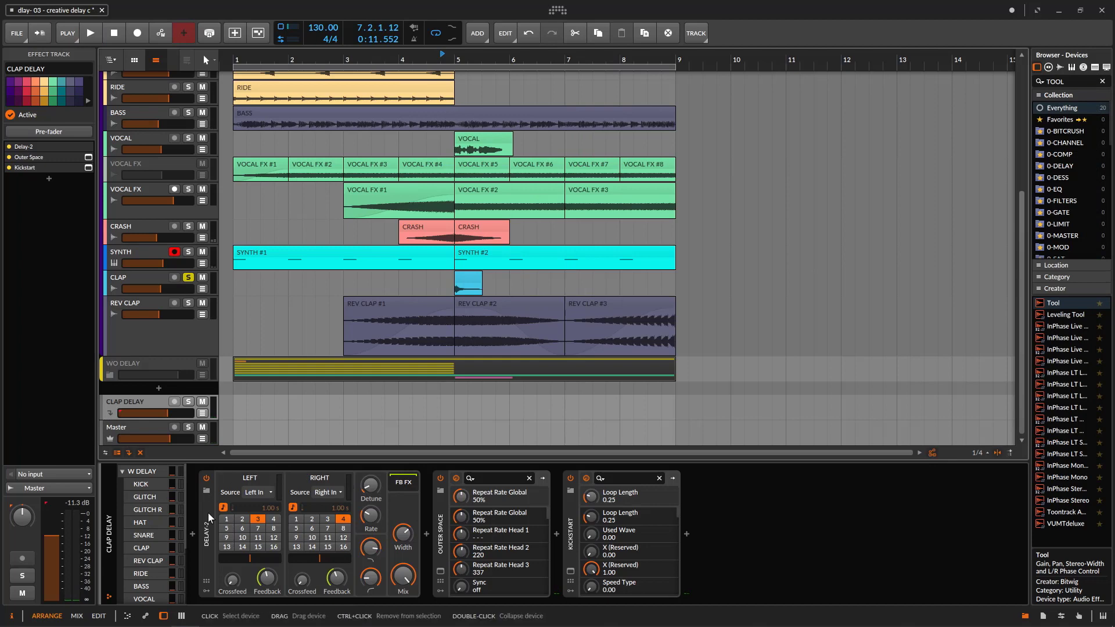
{"action": "left_click", "coordinate": [445, 512]}
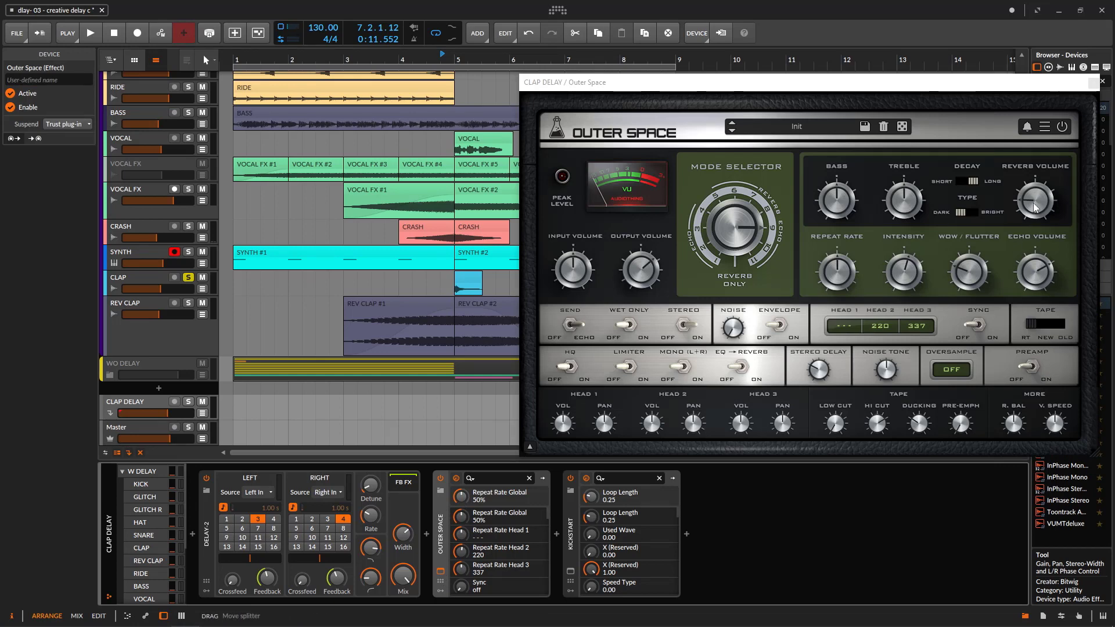
{"action": "key", "text": "space"}
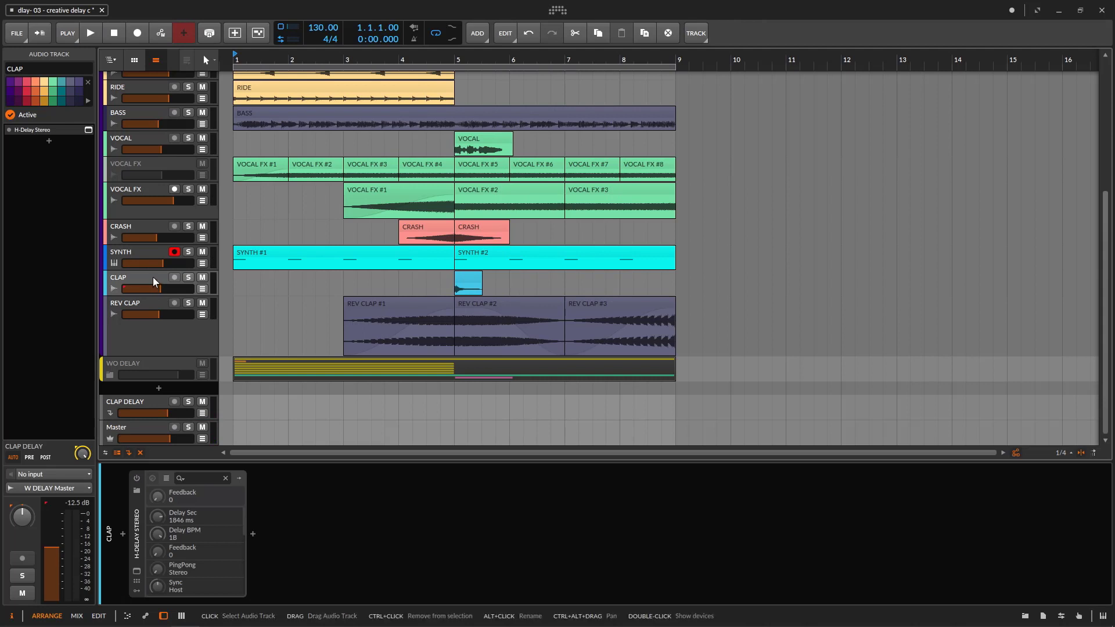
Step: Turn the CLAP track's CLAP DELAY send down to -∞ dB and select the CLAP clip at bar 5
{"action": "mouse_move", "coordinate": [83, 454]}
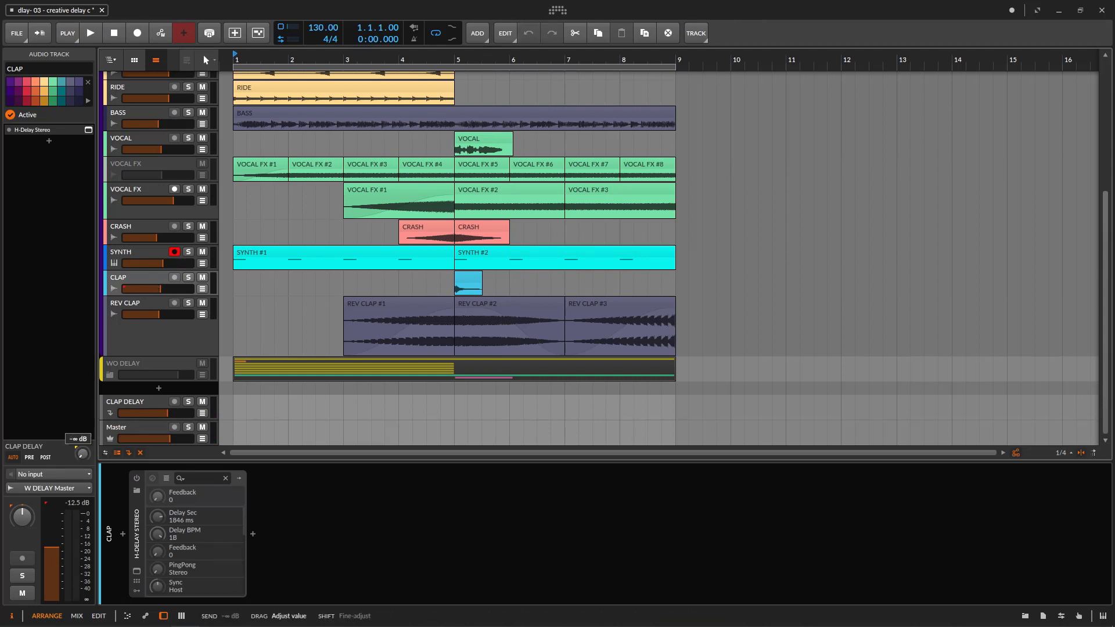
{"action": "left_click", "coordinate": [465, 283]}
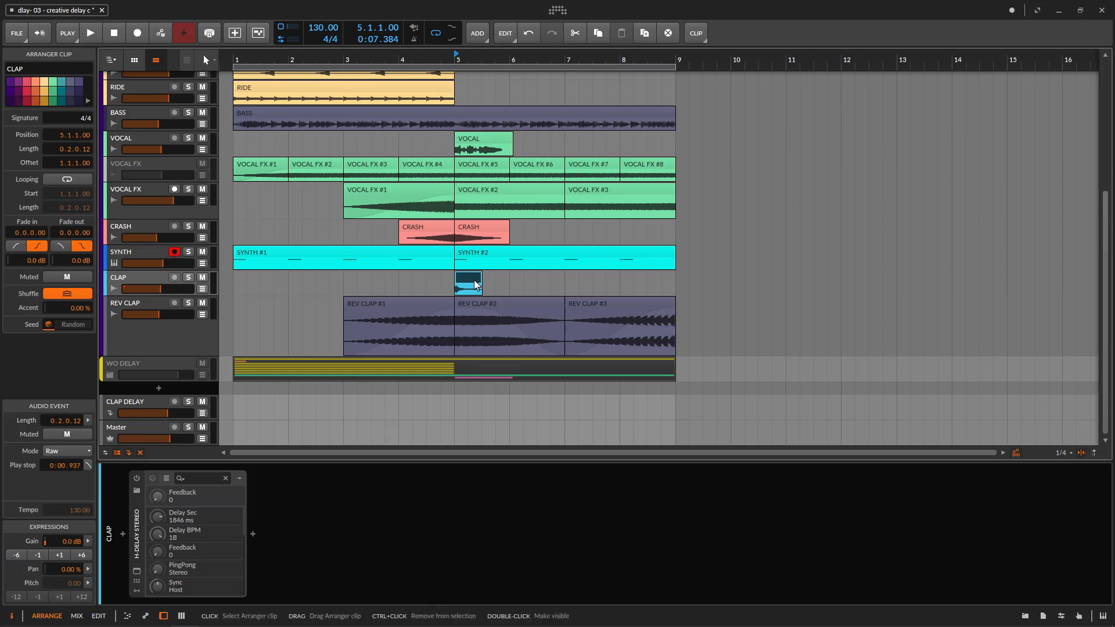
Step: Solo the REV CLAP track and play it from bar 3
{"action": "left_click", "coordinate": [188, 303]}
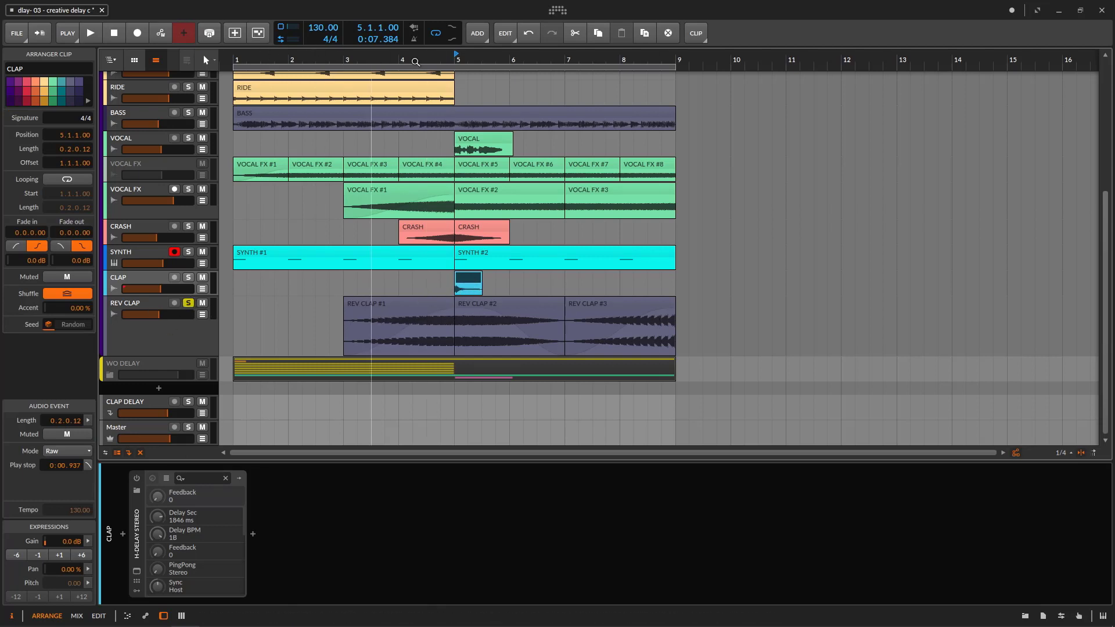
{"action": "left_click", "coordinate": [345, 58]}
{"action": "key", "text": "space"}
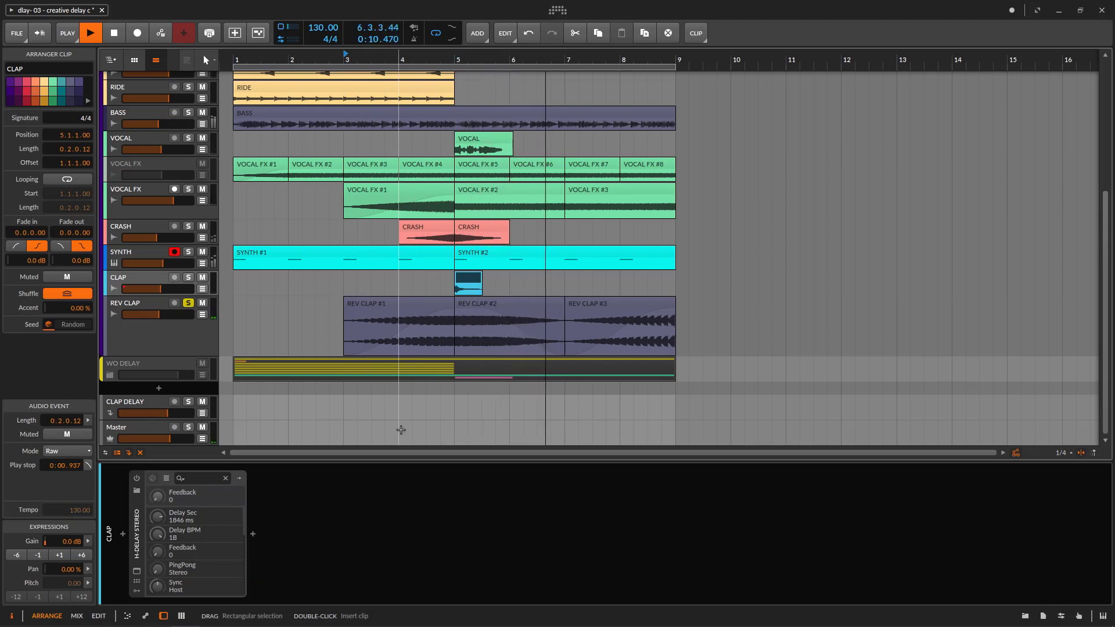
{"action": "key", "text": "space"}
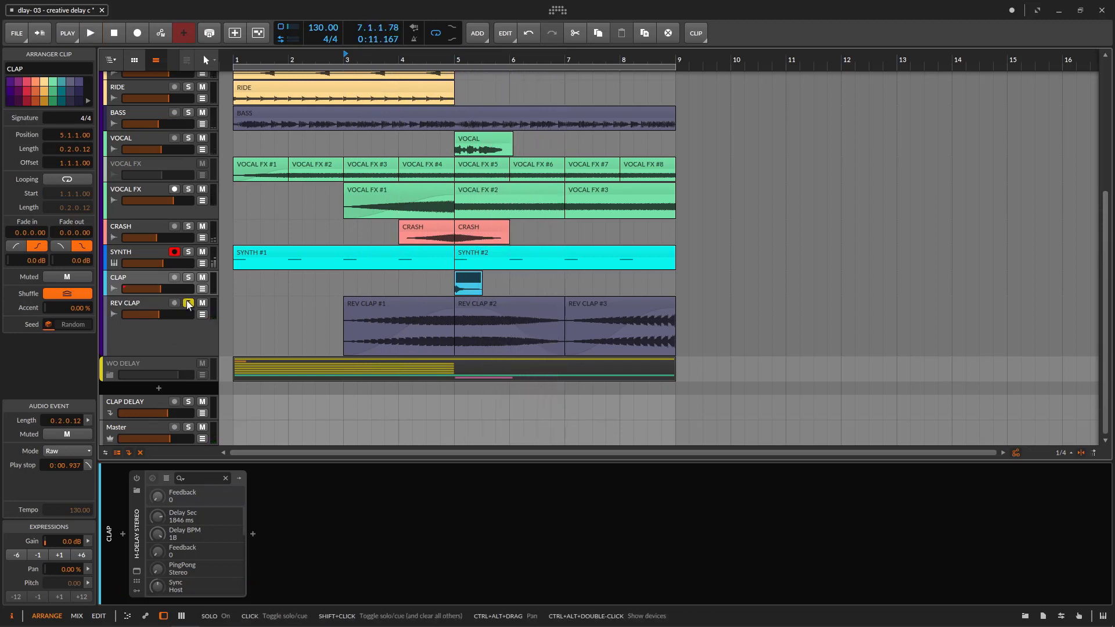
Step: Unsolo the REV CLAP track and deactivate it
{"action": "left_click", "coordinate": [188, 304]}
{"action": "left_click", "coordinate": [174, 344]}
{"action": "right_click", "coordinate": [174, 344]}
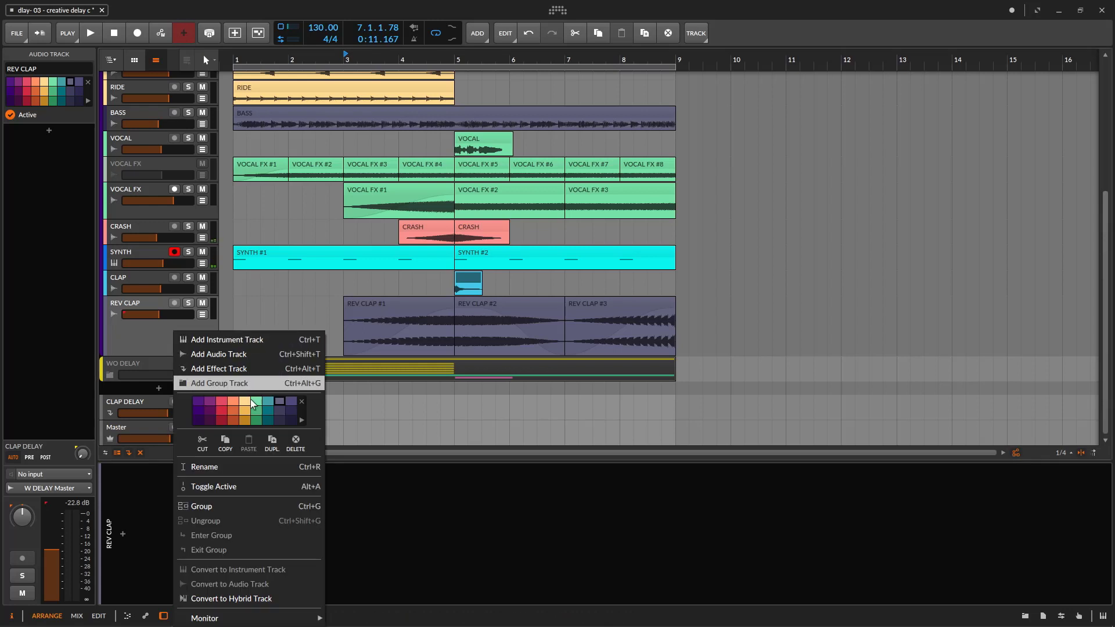
{"action": "left_click", "coordinate": [232, 487]}
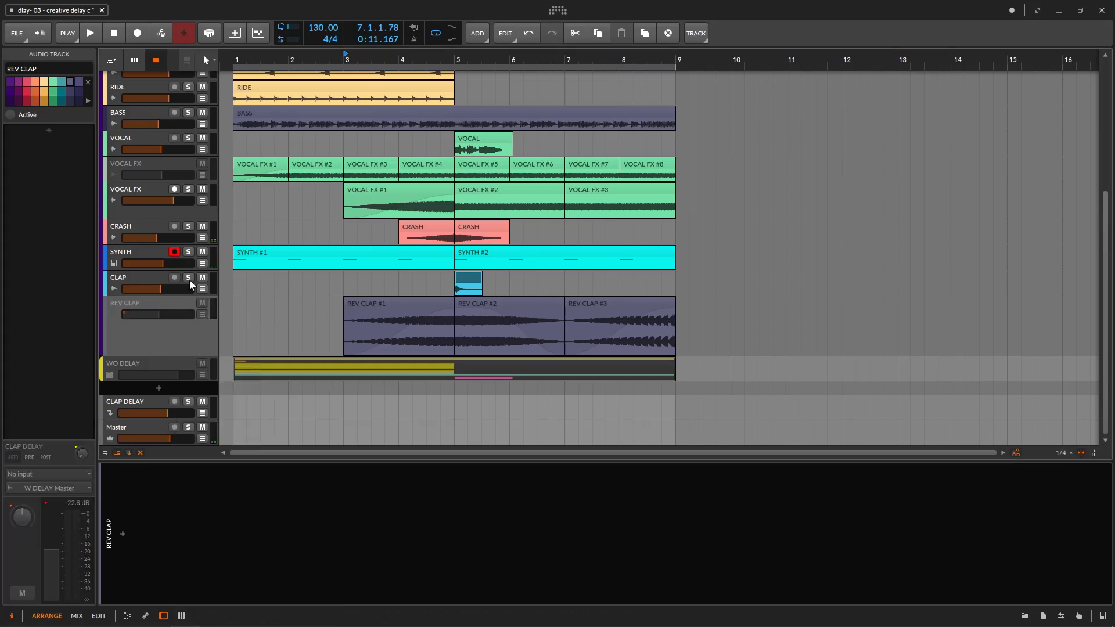
Step: Select the CLAP track and turn the SYNTH track's volume down to its minimum
{"action": "left_click", "coordinate": [145, 279]}
{"action": "left_click", "coordinate": [90, 32]}
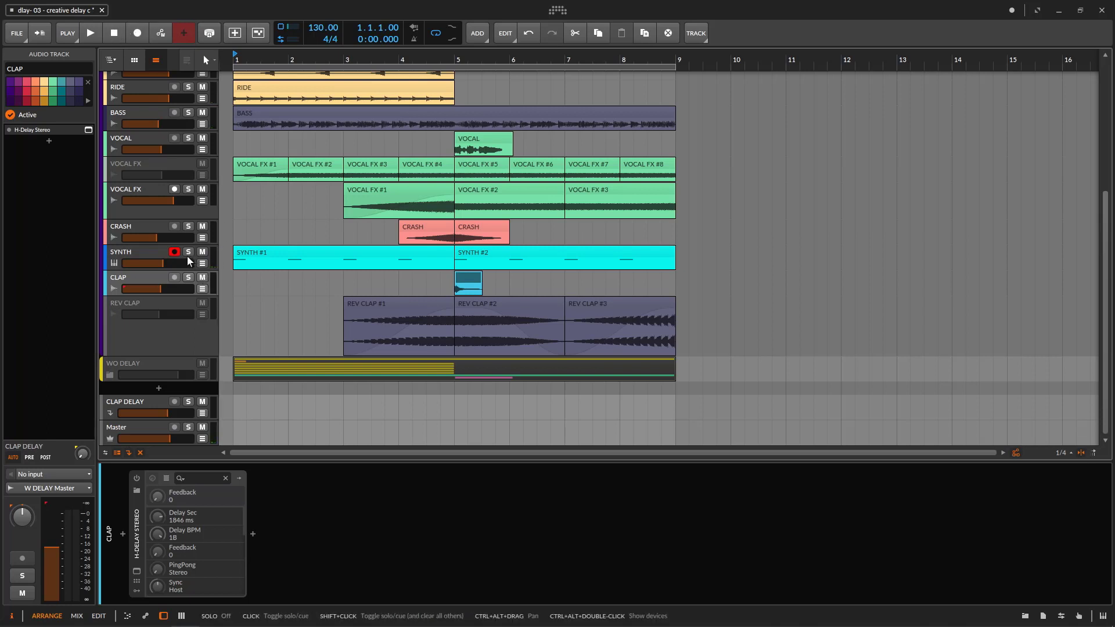
{"action": "left_click_drag", "start_coordinate": [174, 263], "coordinate": [215, 290]}
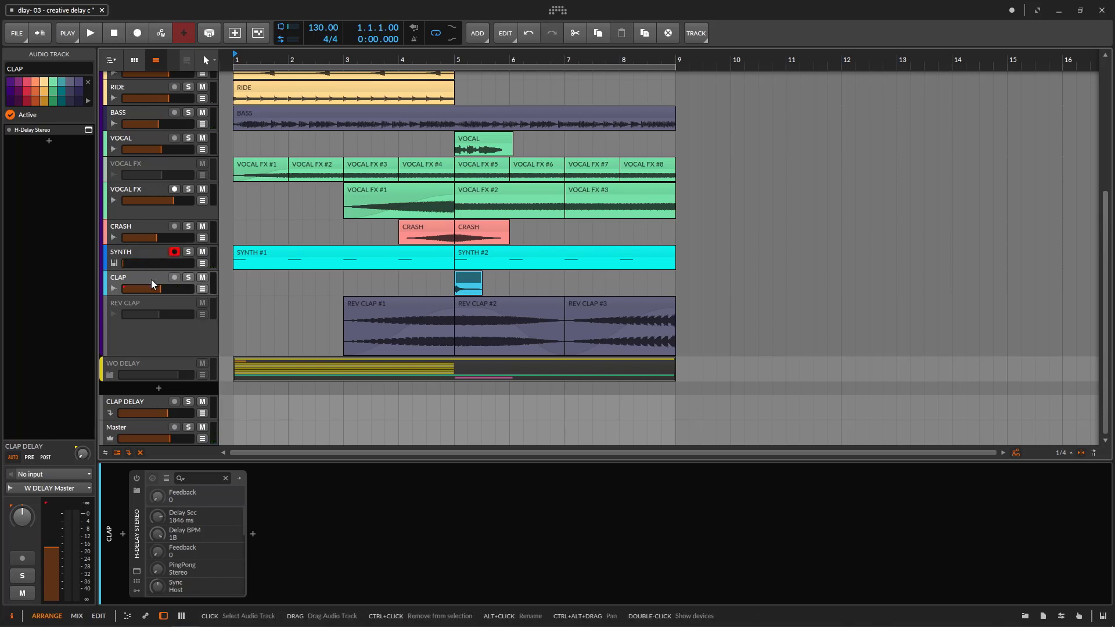
Step: Activate H-Delay Stereo on the CLAP track with its window open, and raise the CLAP track's volume slightly
{"action": "left_click", "coordinate": [137, 478]}
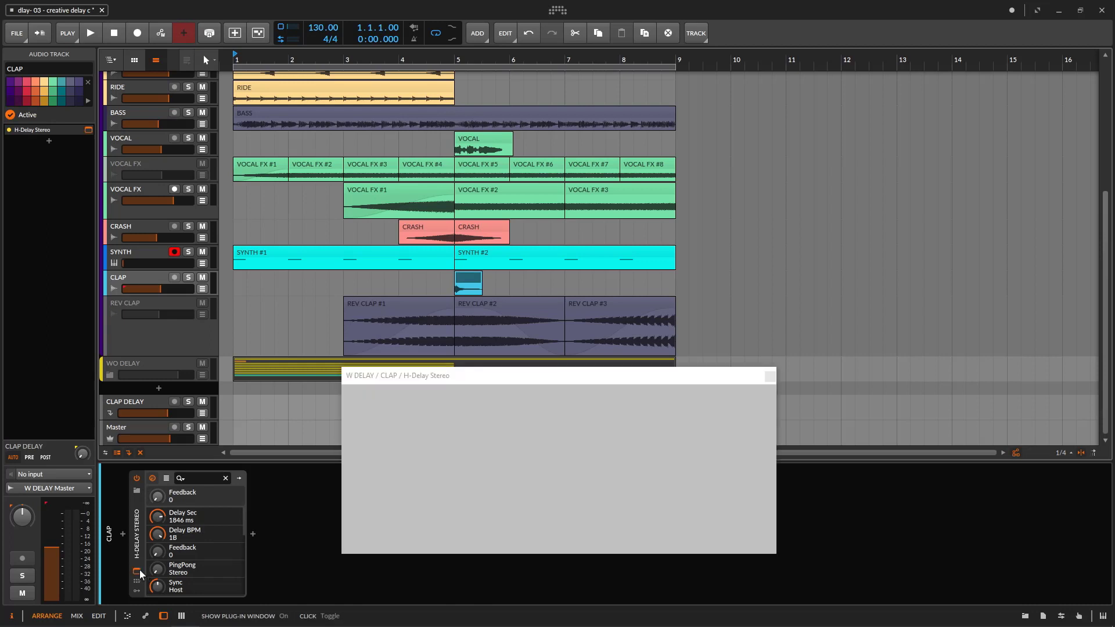
{"action": "left_click_drag", "start_coordinate": [550, 383], "coordinate": [782, 182]}
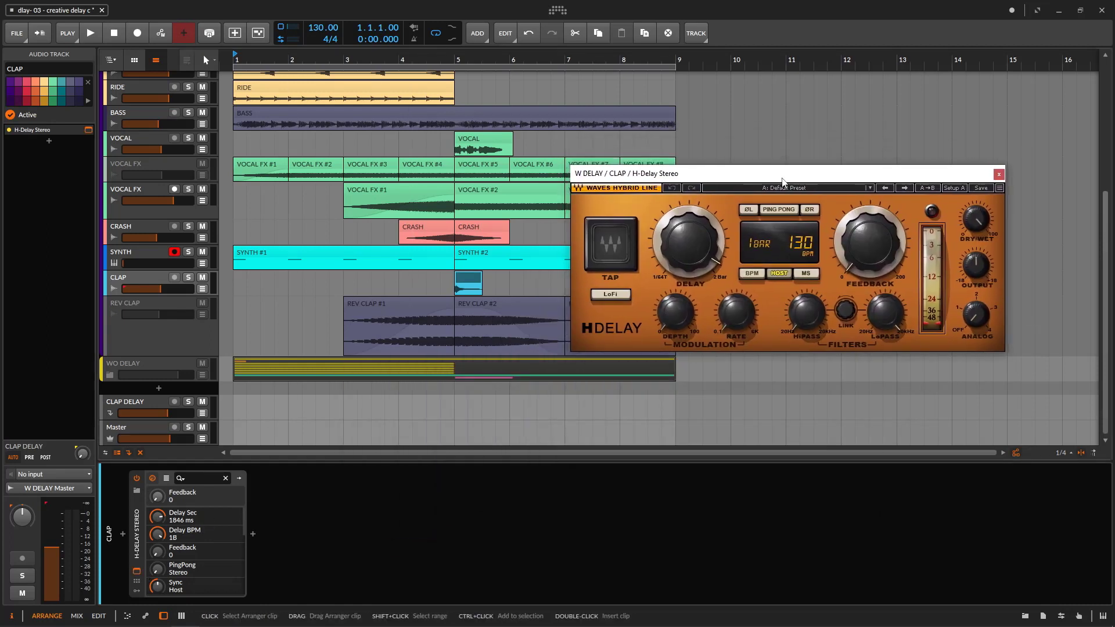
{"action": "left_click", "coordinate": [165, 288]}
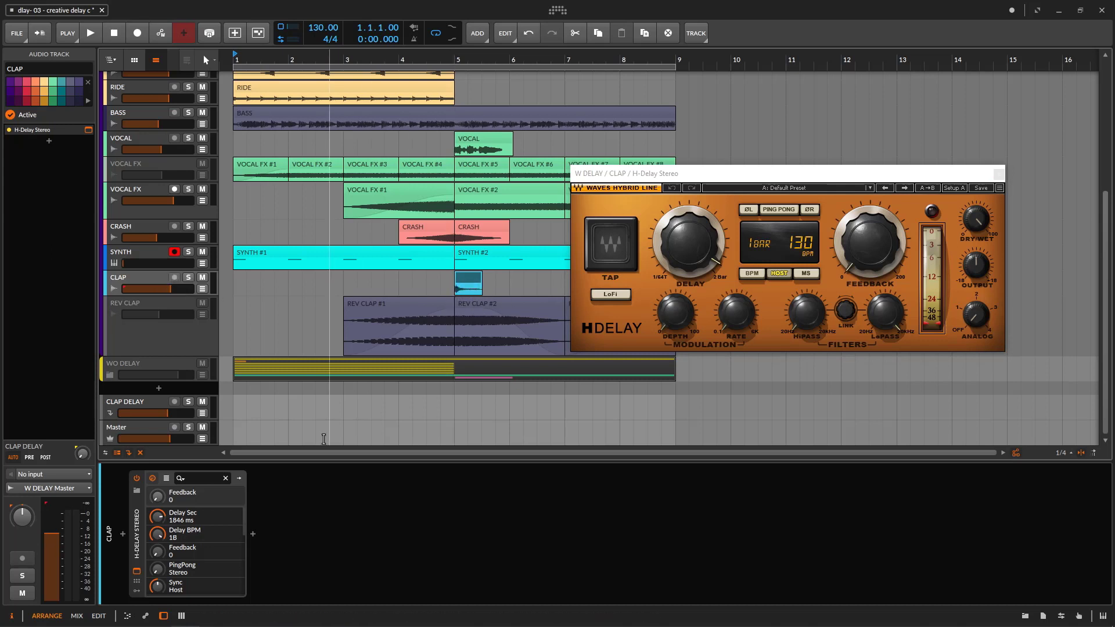
Step: Set H-Delay's dry/wet to 100, feedback to 134 and delay time to 1/8, and move its window off the CLAP clip
{"action": "left_click", "coordinate": [976, 220]}
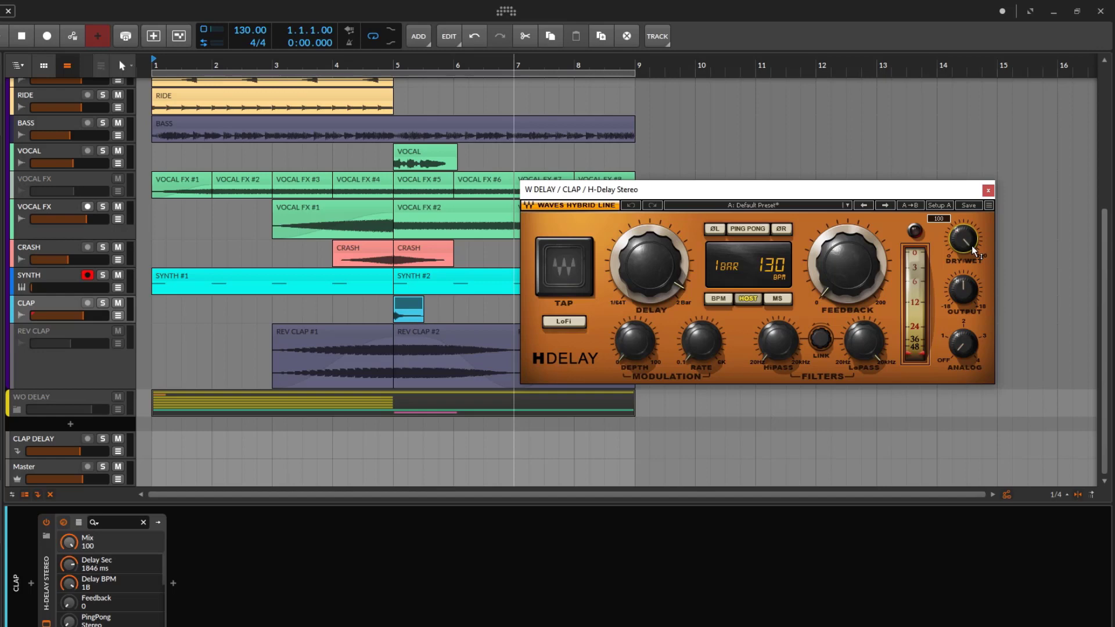
{"action": "left_click_drag", "start_coordinate": [851, 283], "coordinate": [851, 243]}
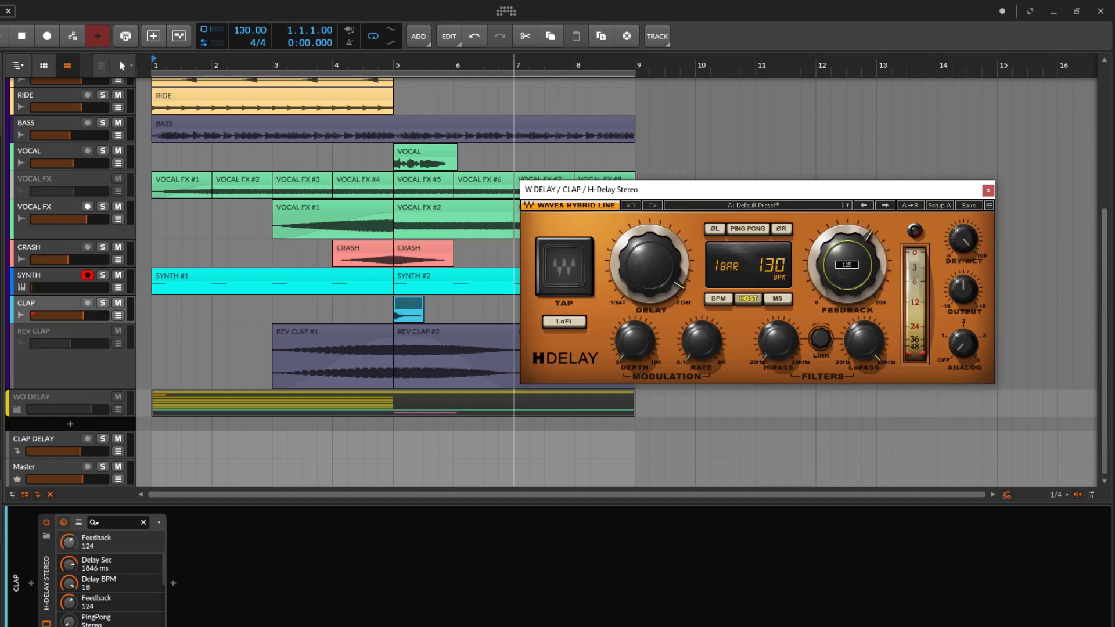
{"action": "left_click_drag", "start_coordinate": [697, 258], "coordinate": [696, 296]}
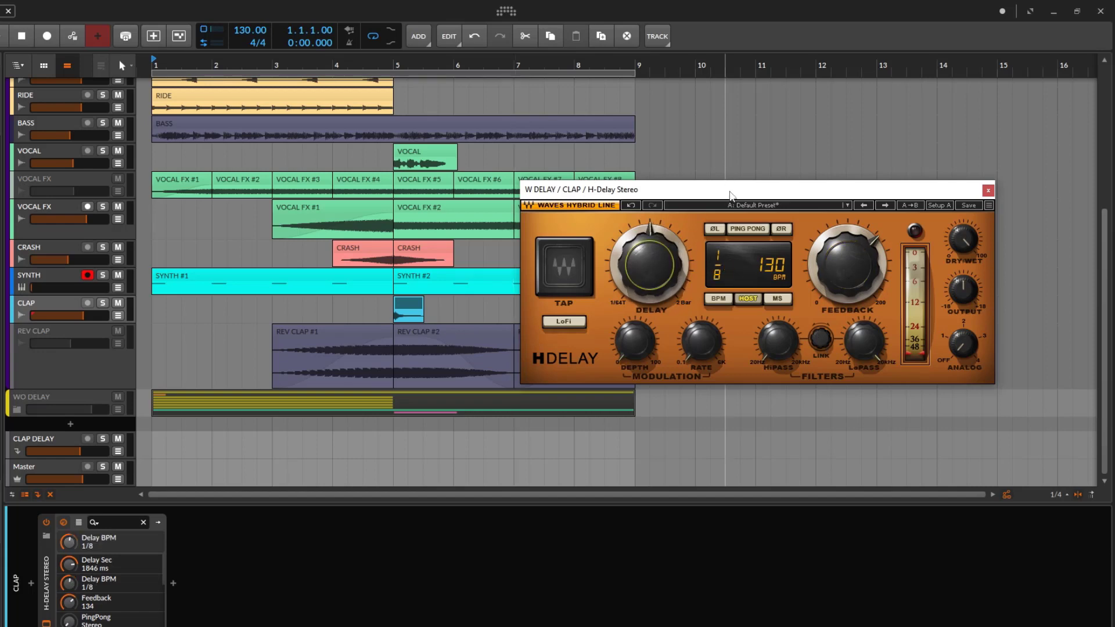
{"action": "left_click_drag", "start_coordinate": [730, 189], "coordinate": [776, 72]}
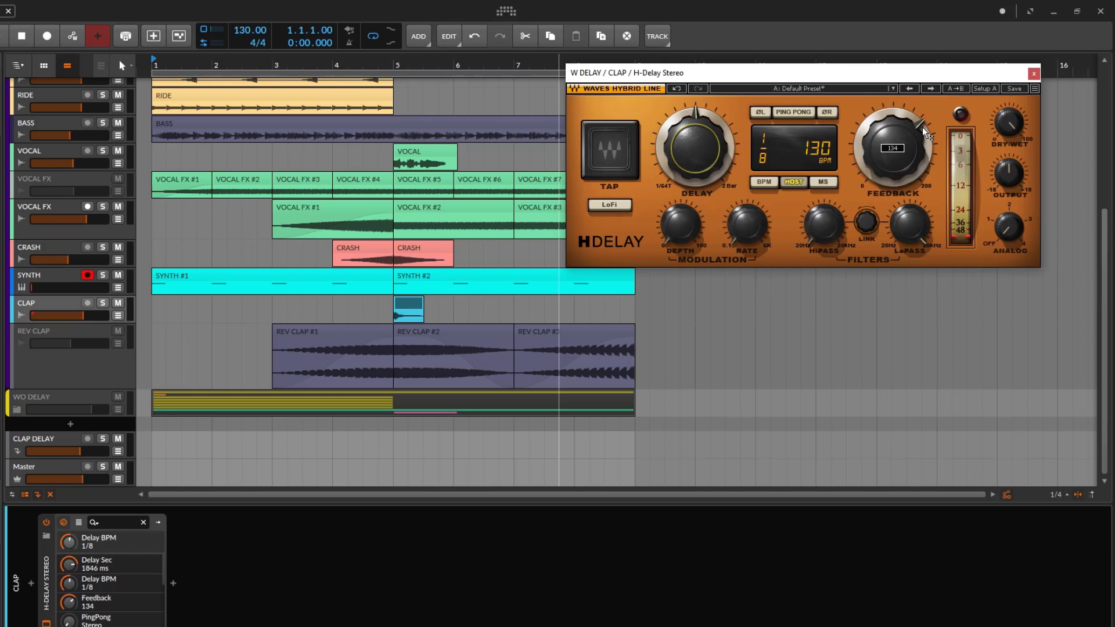
Step: Play the arrangement from early in bar 4 to hear the H-Delay clap, and solo the CLAP track
{"action": "left_click_drag", "start_coordinate": [394, 64], "coordinate": [382, 64]}
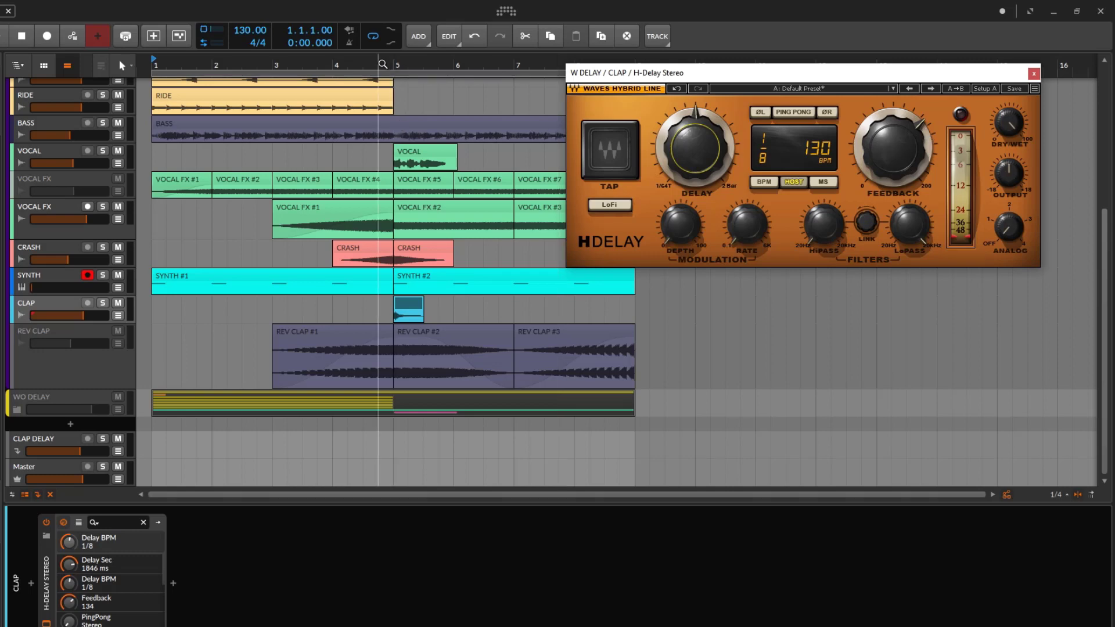
{"action": "left_click", "coordinate": [349, 63]}
{"action": "key", "text": "space"}
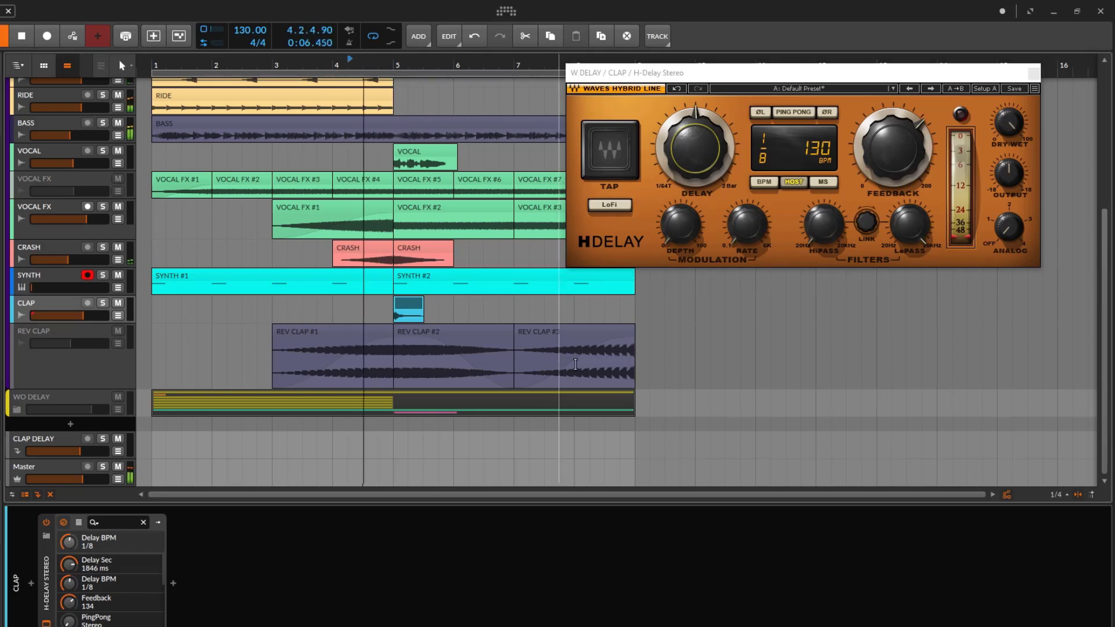
{"action": "left_click", "coordinate": [102, 303]}
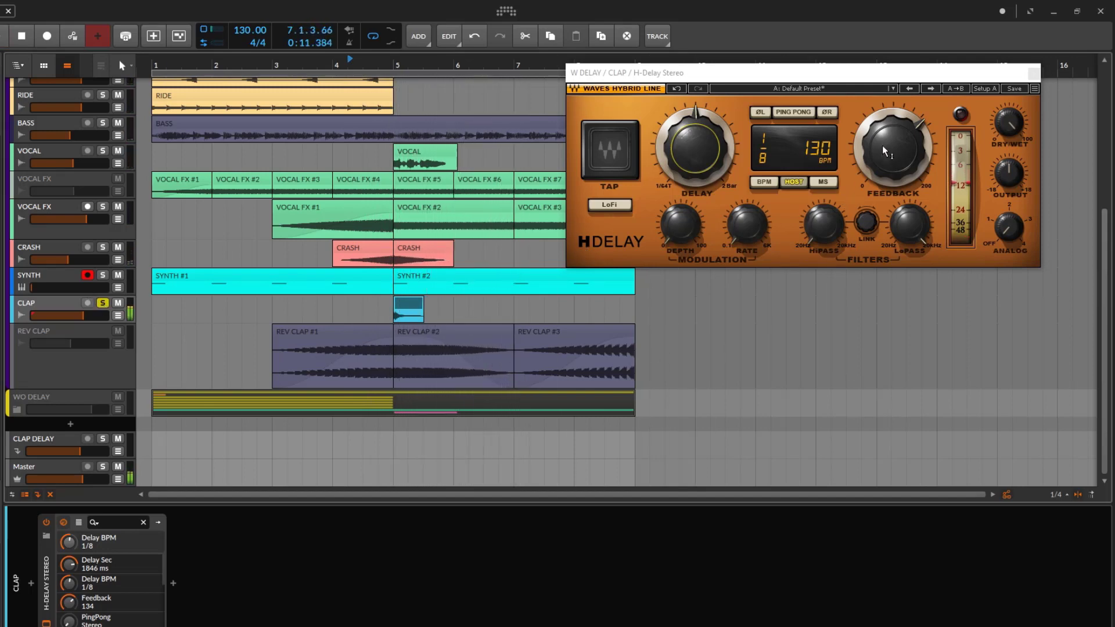
Step: Readjust H-Delay's feedback to 134, move its window below the clips and play the soloed clap from about mid-bar 4
{"action": "left_click_drag", "start_coordinate": [884, 151], "coordinate": [885, 175]}
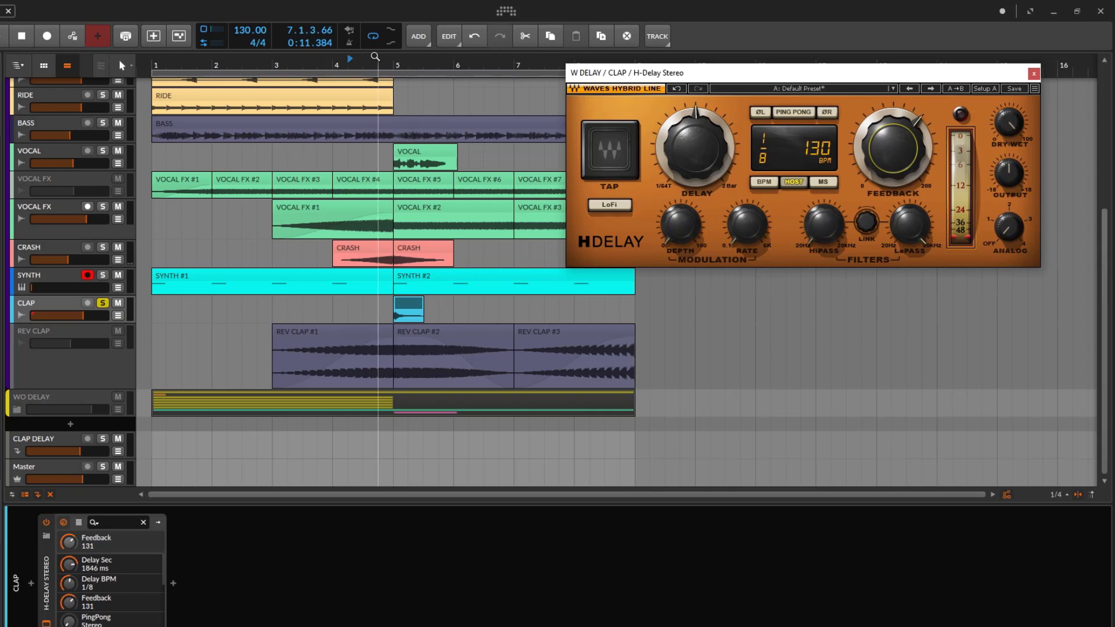
{"action": "left_click_drag", "start_coordinate": [683, 75], "coordinate": [662, 432]}
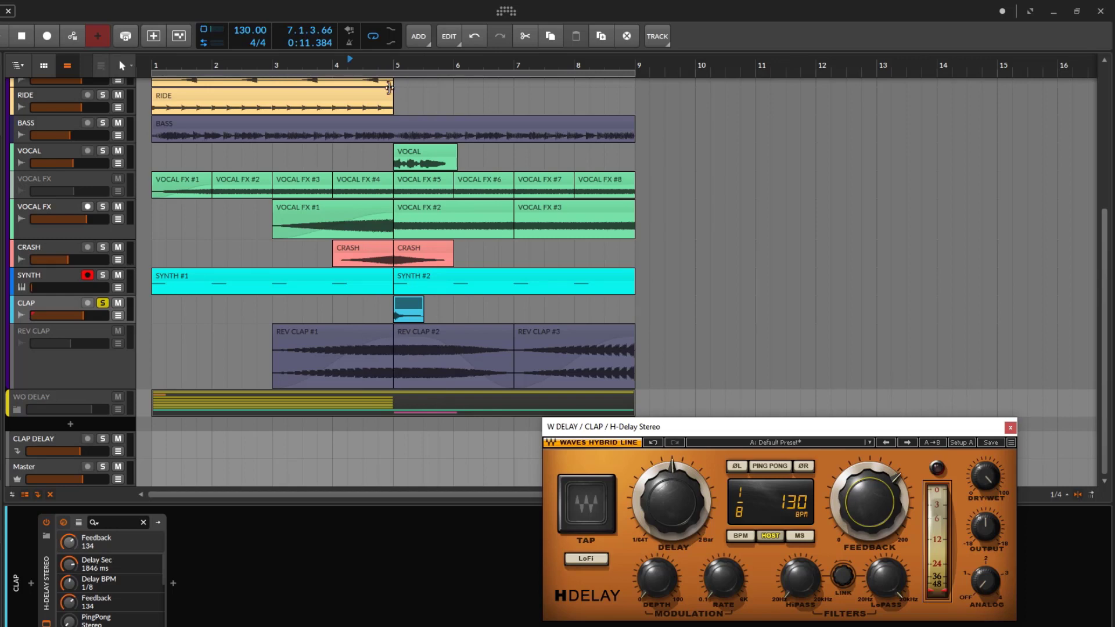
{"action": "key", "text": "space"}
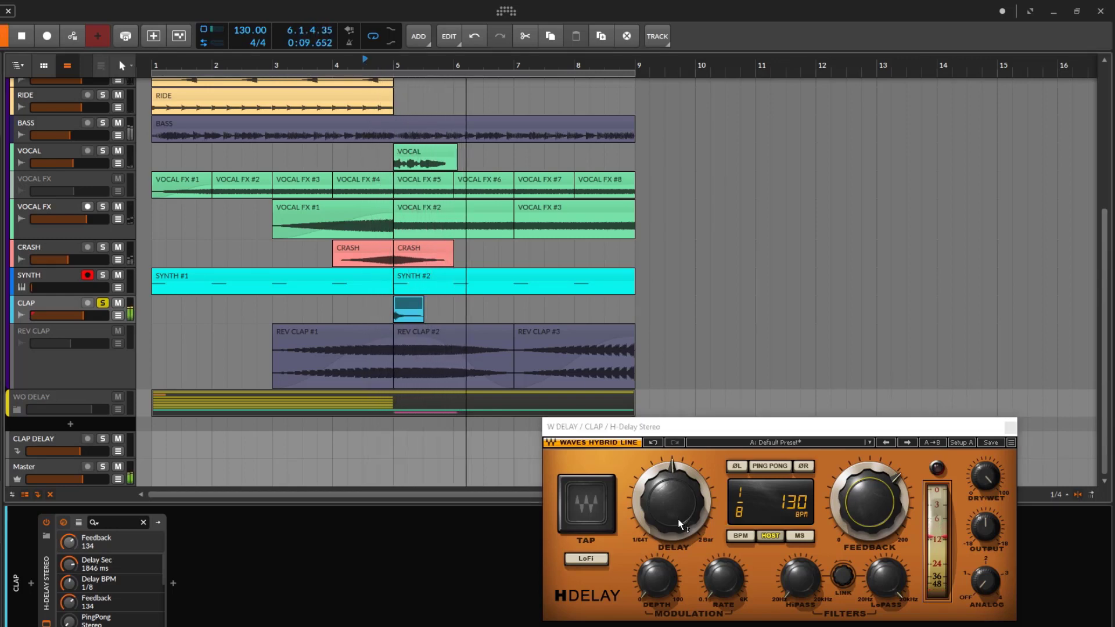
Step: Change H-Delay's delay time to 1 bar during playback, stop and set its feedback to 0
{"action": "left_click_drag", "start_coordinate": [681, 524], "coordinate": [681, 500]}
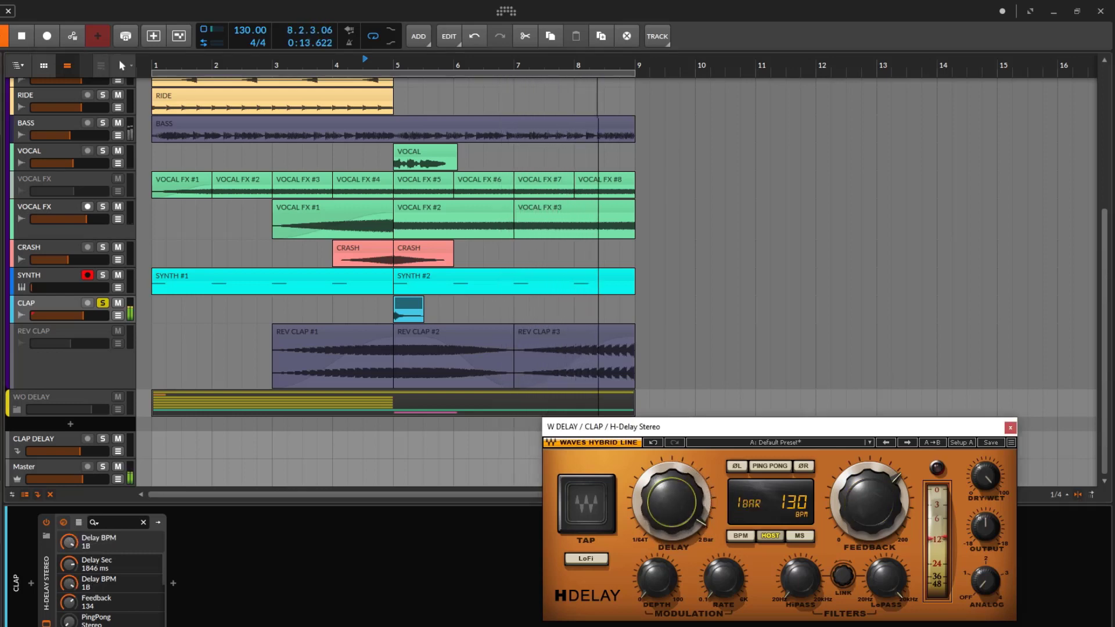
{"action": "key", "text": "space"}
{"action": "left_click_drag", "start_coordinate": [833, 508], "coordinate": [834, 526]}
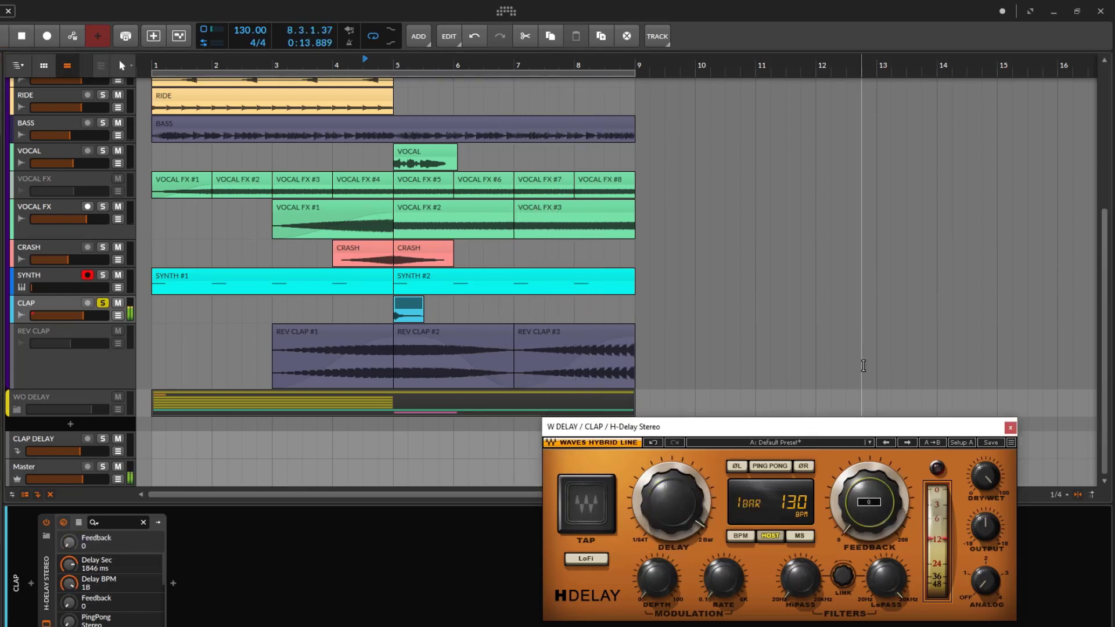
Step: Move the H-Delay window up off the lower tracks and delete the three REV CLAP clips
{"action": "left_click_drag", "start_coordinate": [875, 431], "coordinate": [872, 101]}
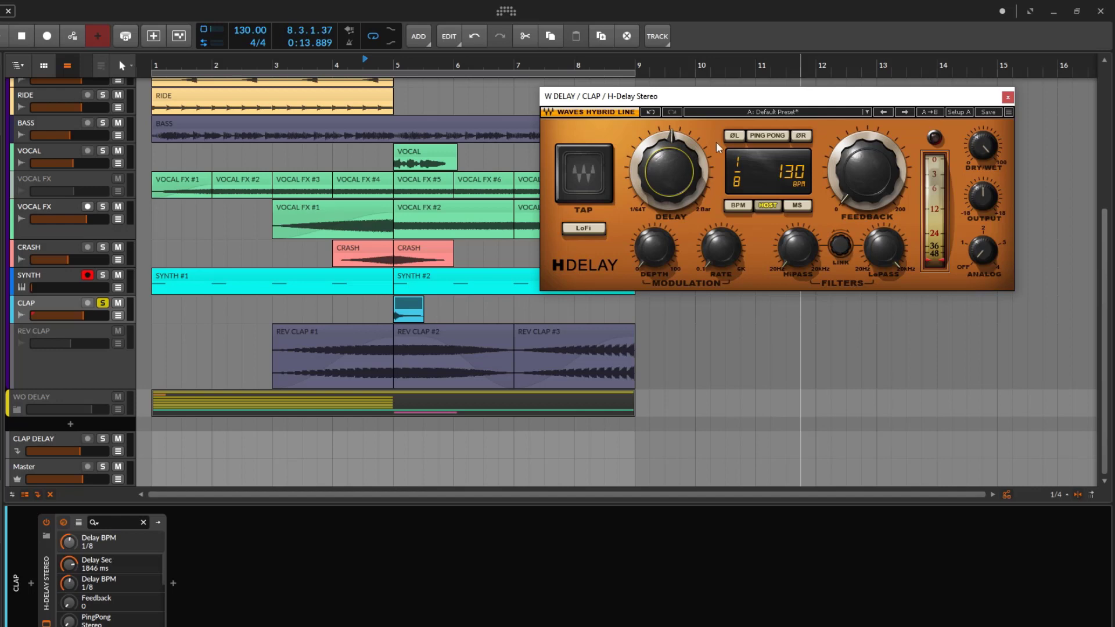
{"action": "left_click", "coordinate": [80, 379]}
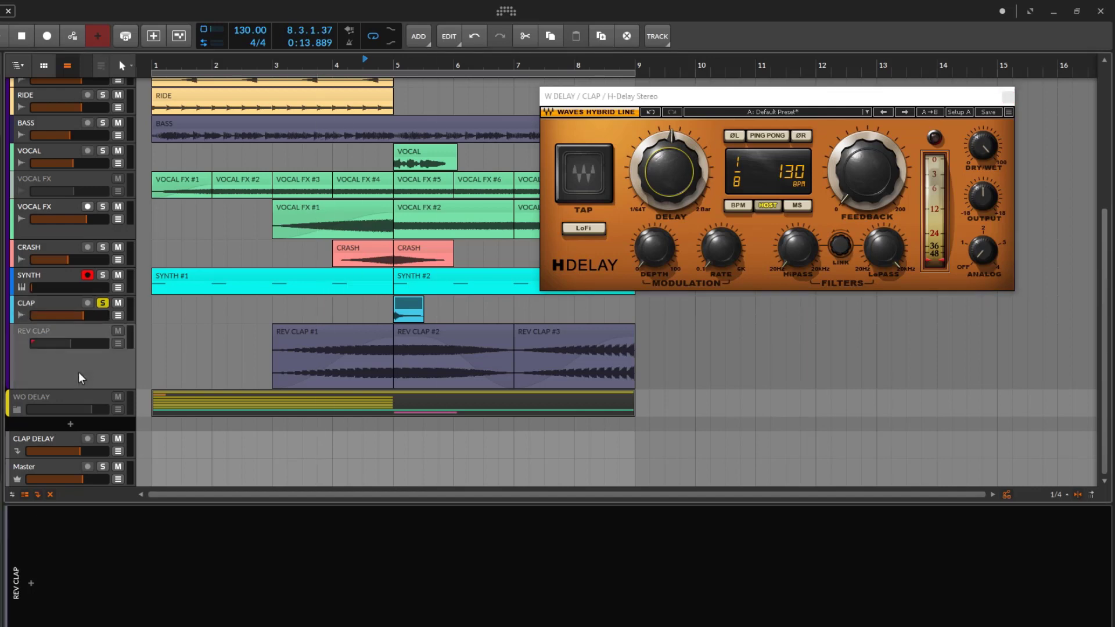
{"action": "right_click", "coordinate": [93, 330]}
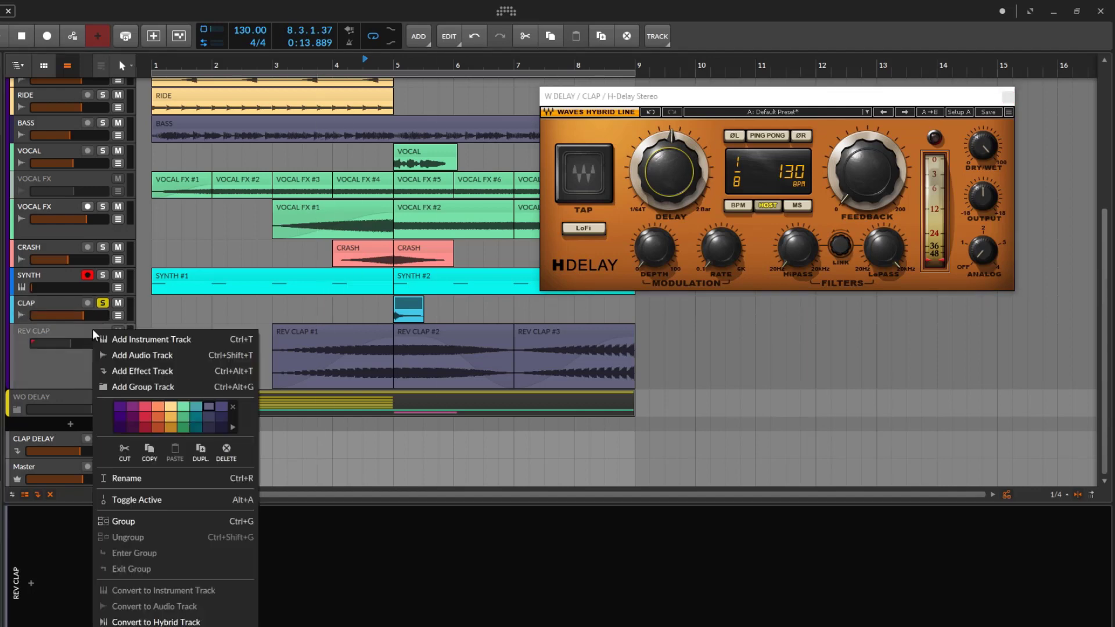
{"action": "left_click", "coordinate": [160, 500]}
{"action": "left_click", "coordinate": [349, 334]}
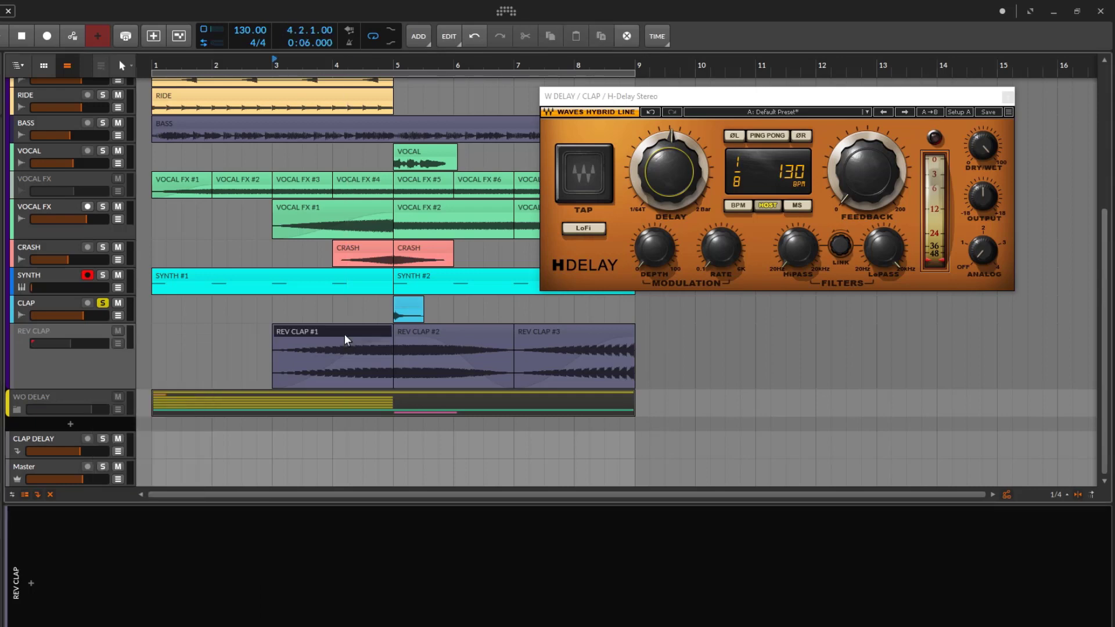
{"action": "left_click", "coordinate": [585, 335], "text": "shift"}
{"action": "key", "text": "Delete"}
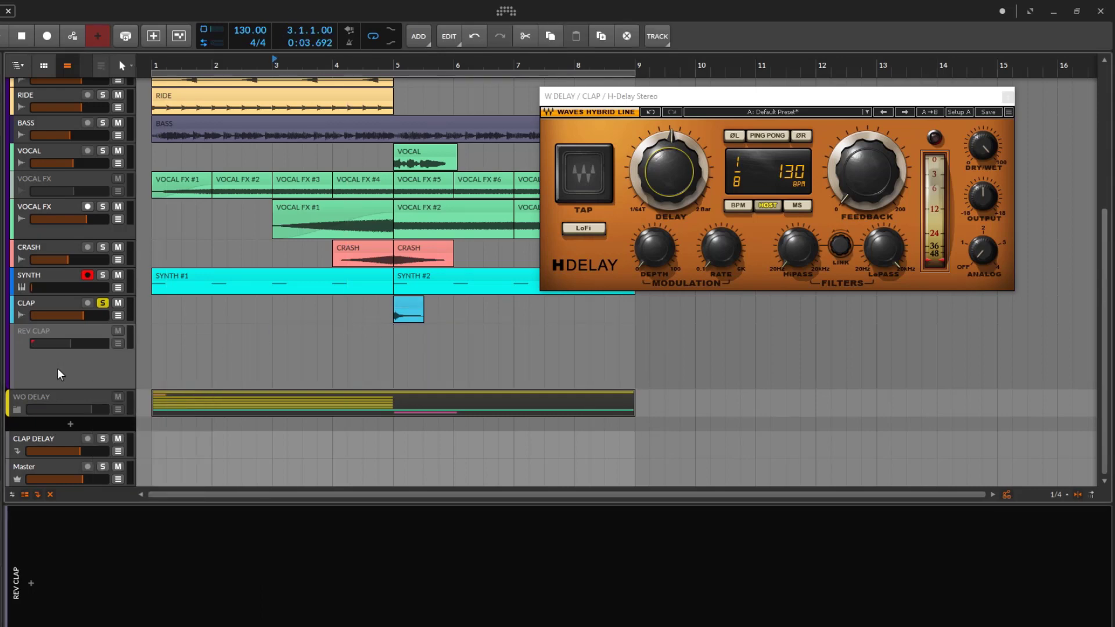
Step: Activate the REV CLAP track and open its input source choices
{"action": "right_click", "coordinate": [84, 372]}
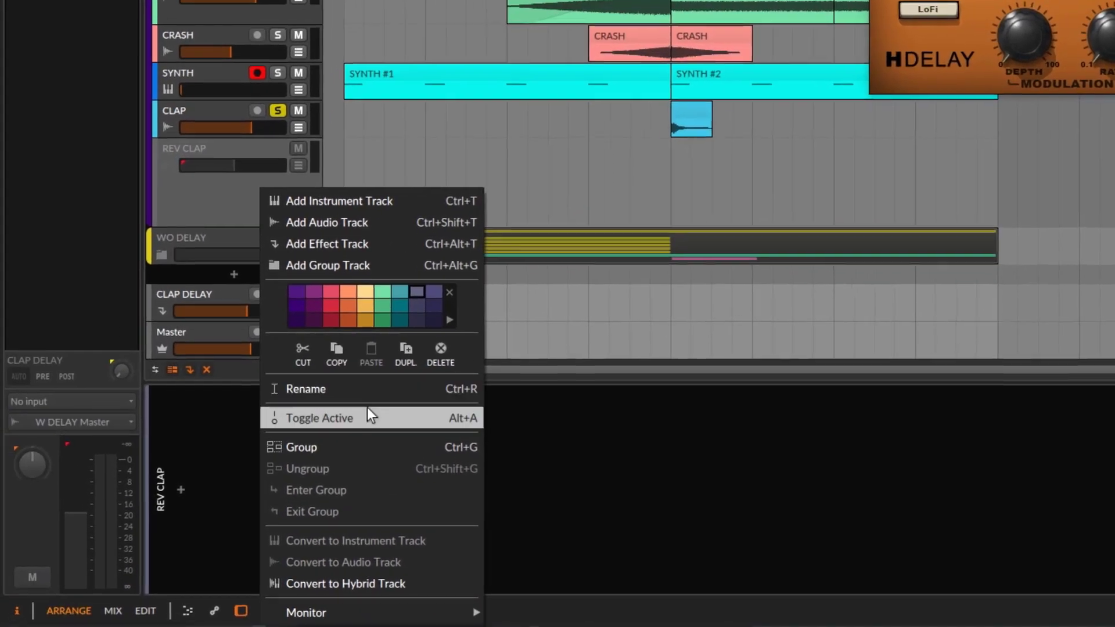
{"action": "left_click", "coordinate": [162, 532]}
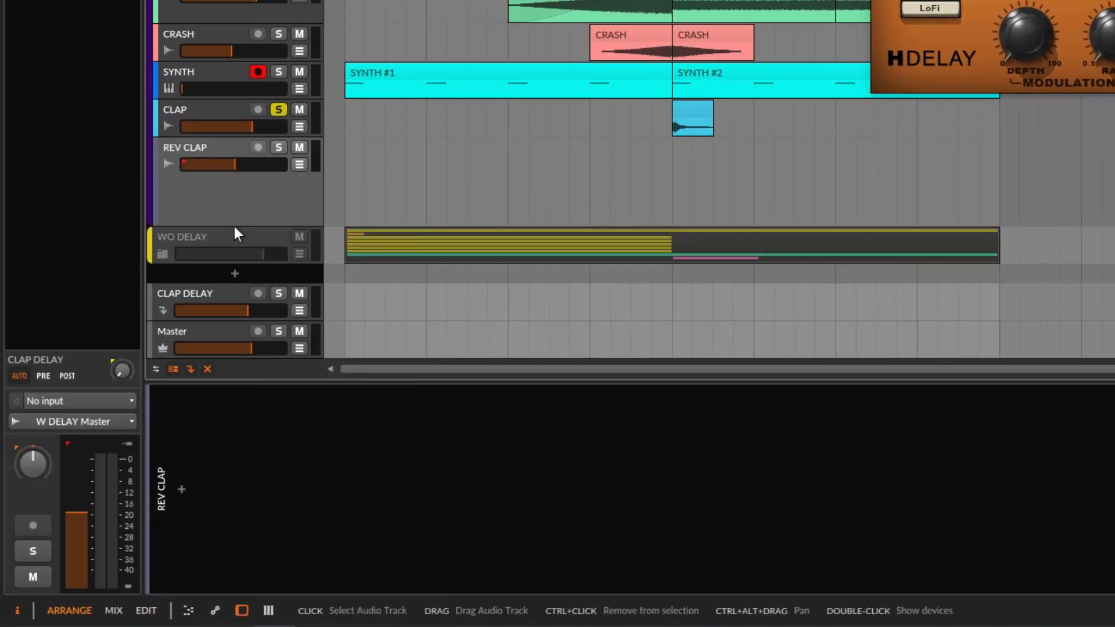
{"action": "left_click", "coordinate": [65, 406]}
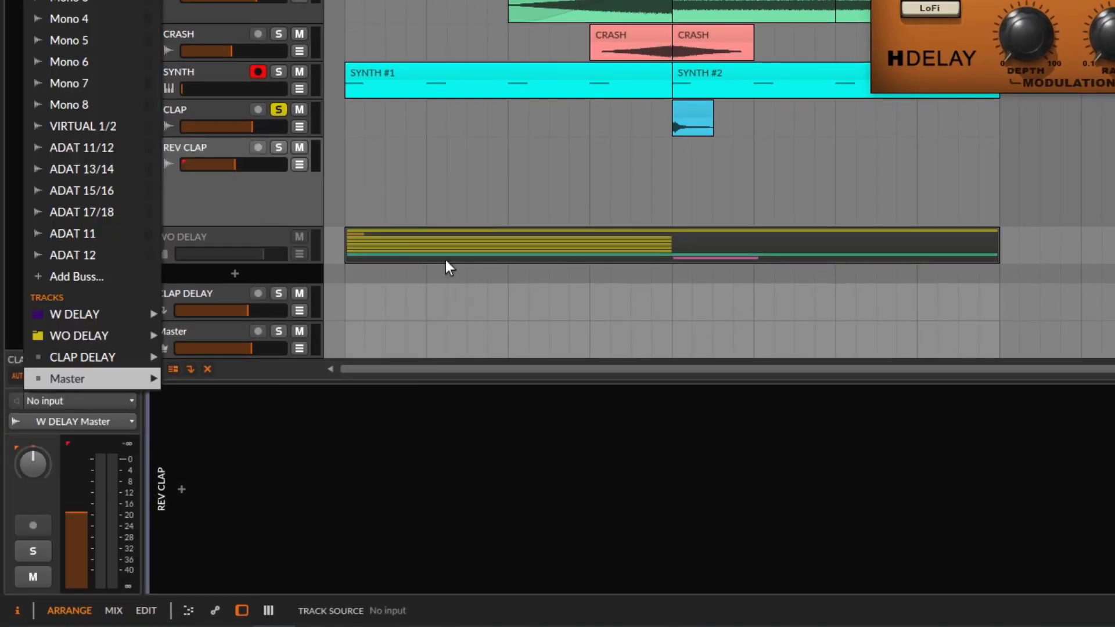
Step: Set the CLAP track's input source to CLAP (PRE) from the W DELAY group
{"action": "left_click", "coordinate": [198, 112]}
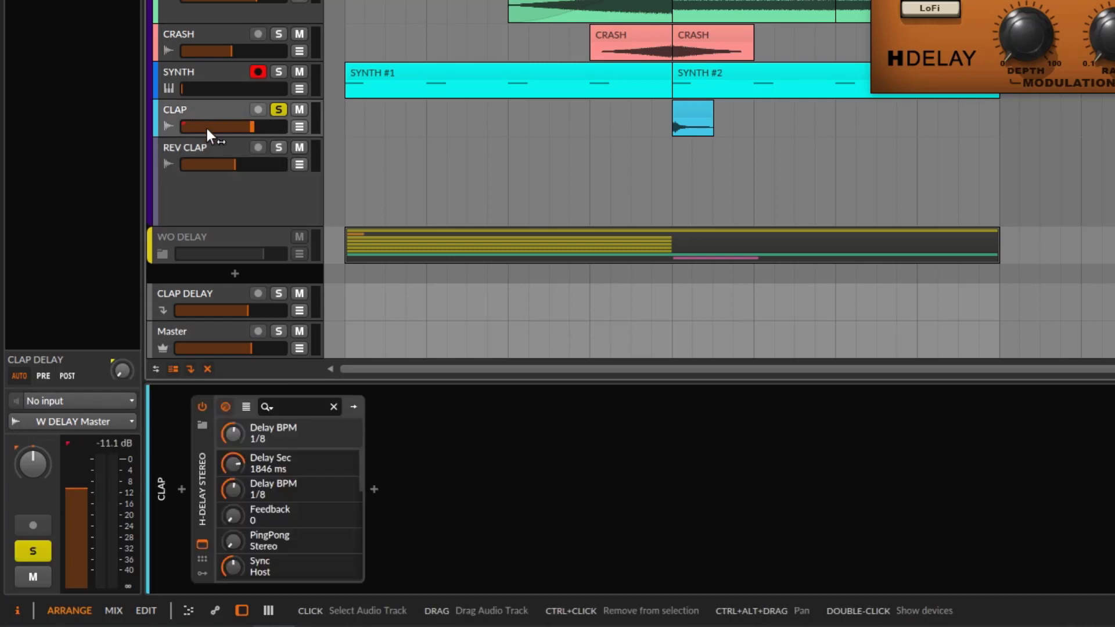
{"action": "left_click", "coordinate": [93, 399]}
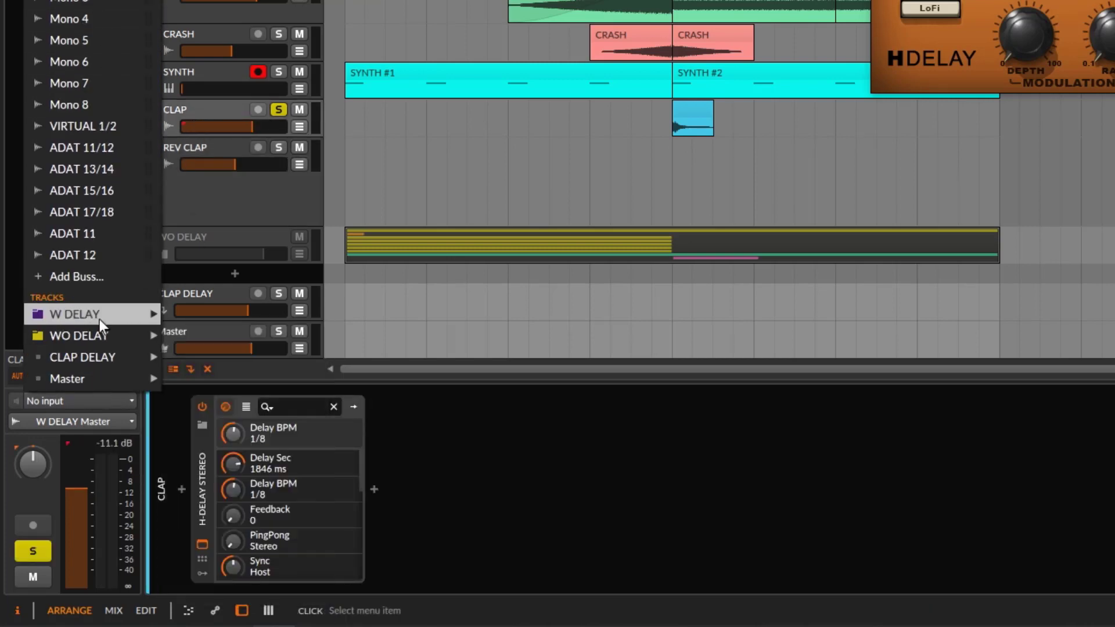
{"action": "mouse_move", "coordinate": [99, 319]}
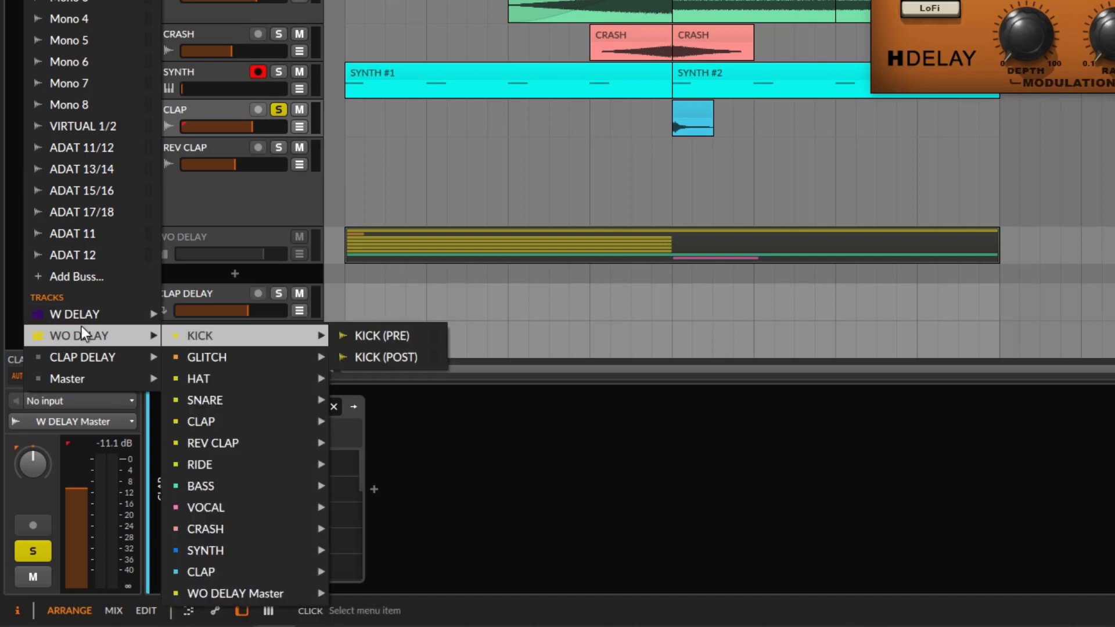
{"action": "mouse_move", "coordinate": [134, 315]}
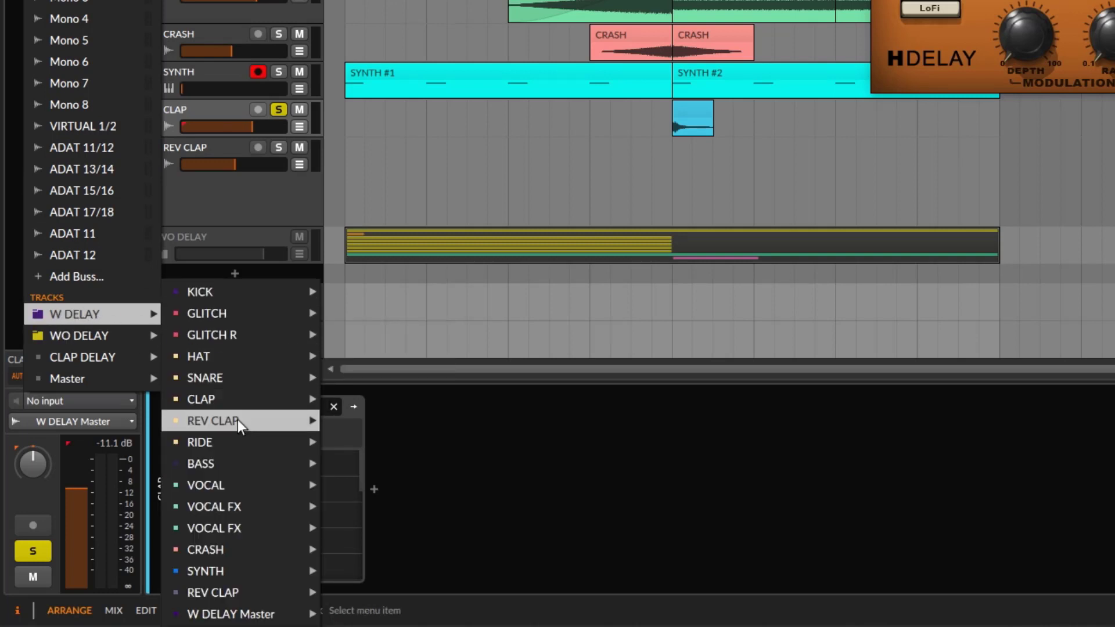
{"action": "mouse_move", "coordinate": [318, 403]}
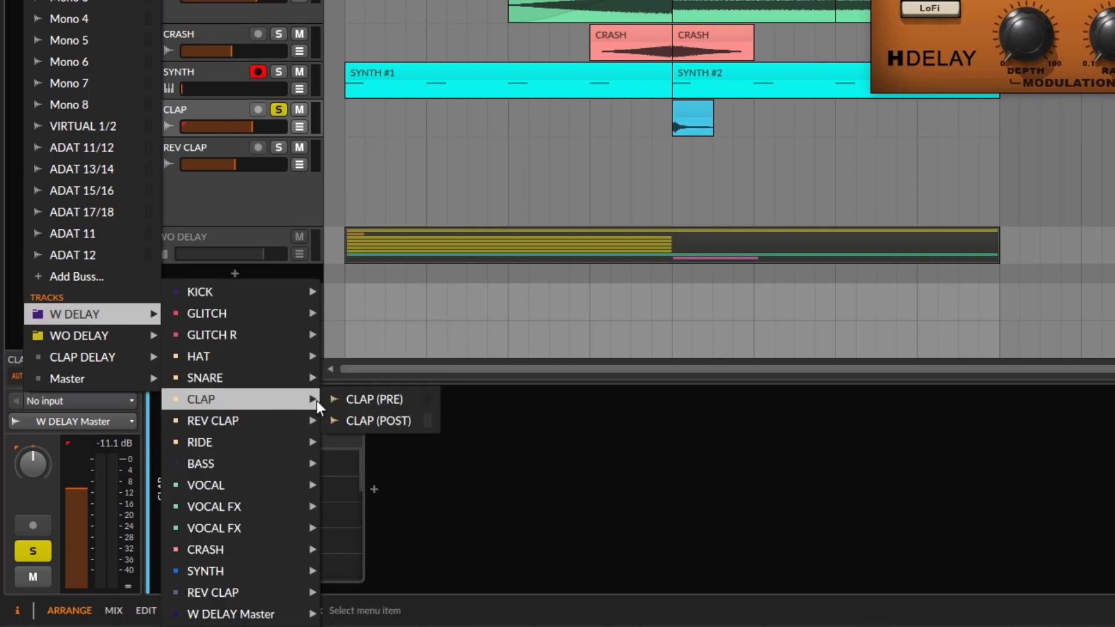
{"action": "left_click", "coordinate": [390, 397]}
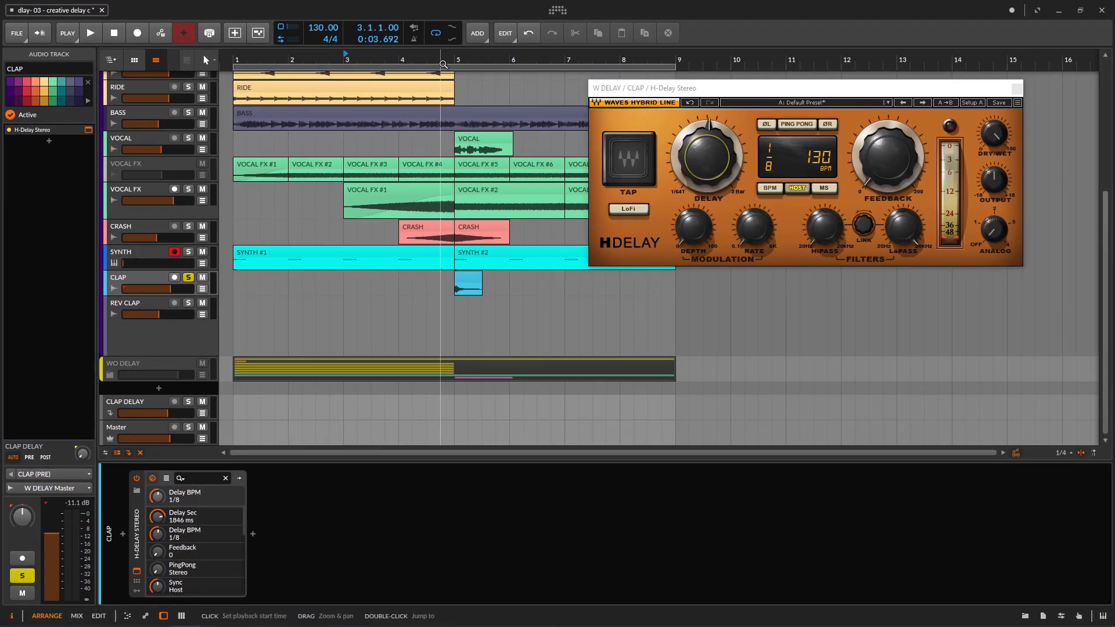
Step: Play the arrangement from late in bar 4 and check the REV CLAP track for an incoming signal
{"action": "double_click", "coordinate": [441, 58]}
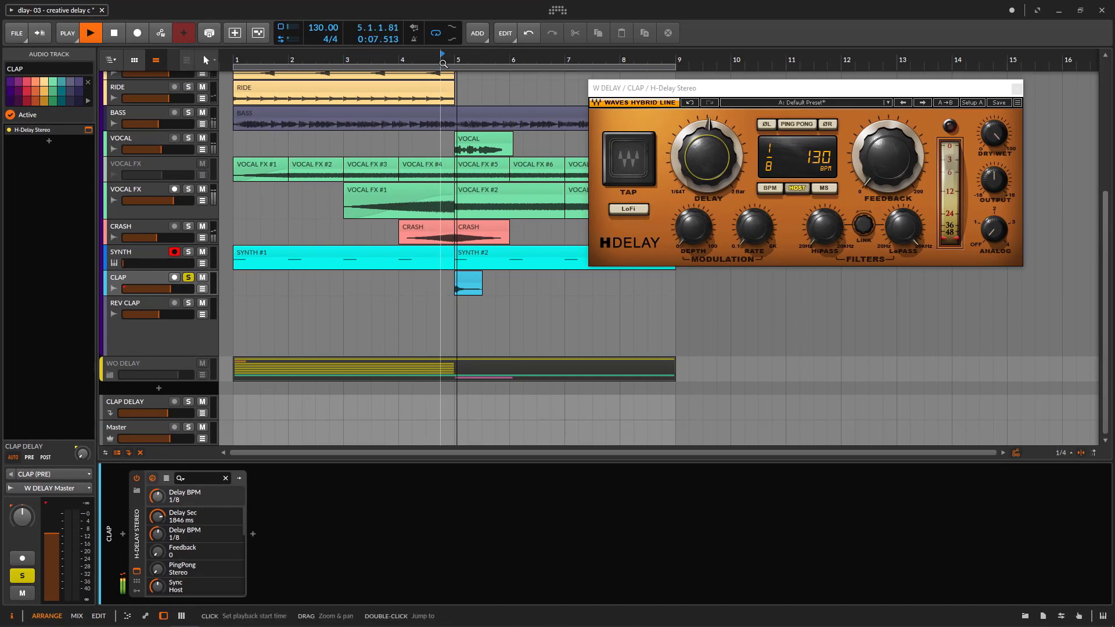
{"action": "left_click", "coordinate": [188, 303]}
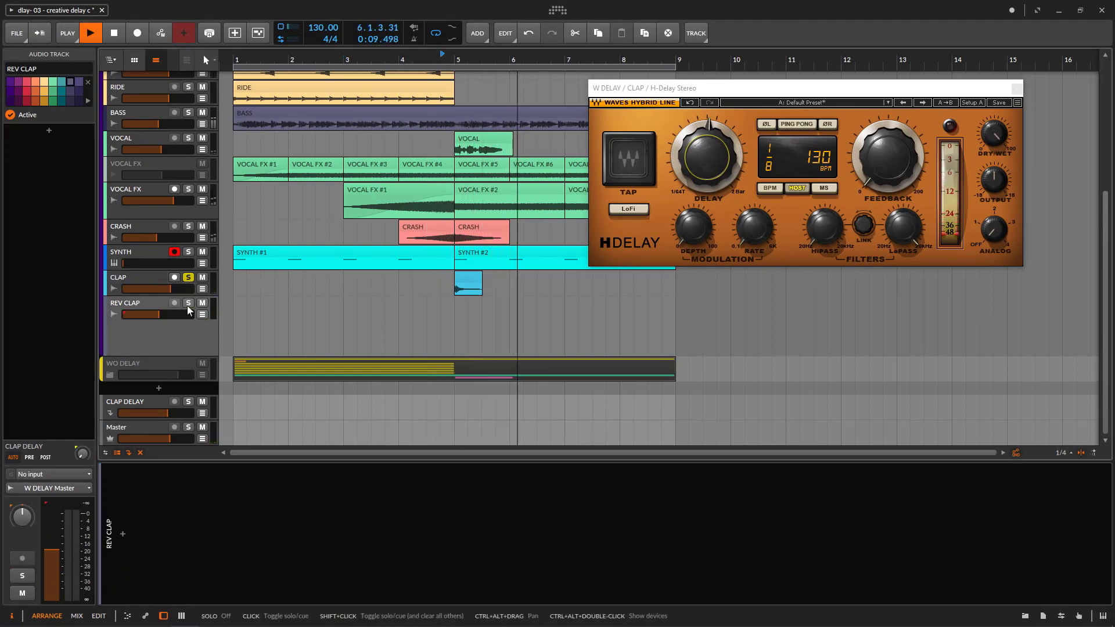
{"action": "key", "text": "space"}
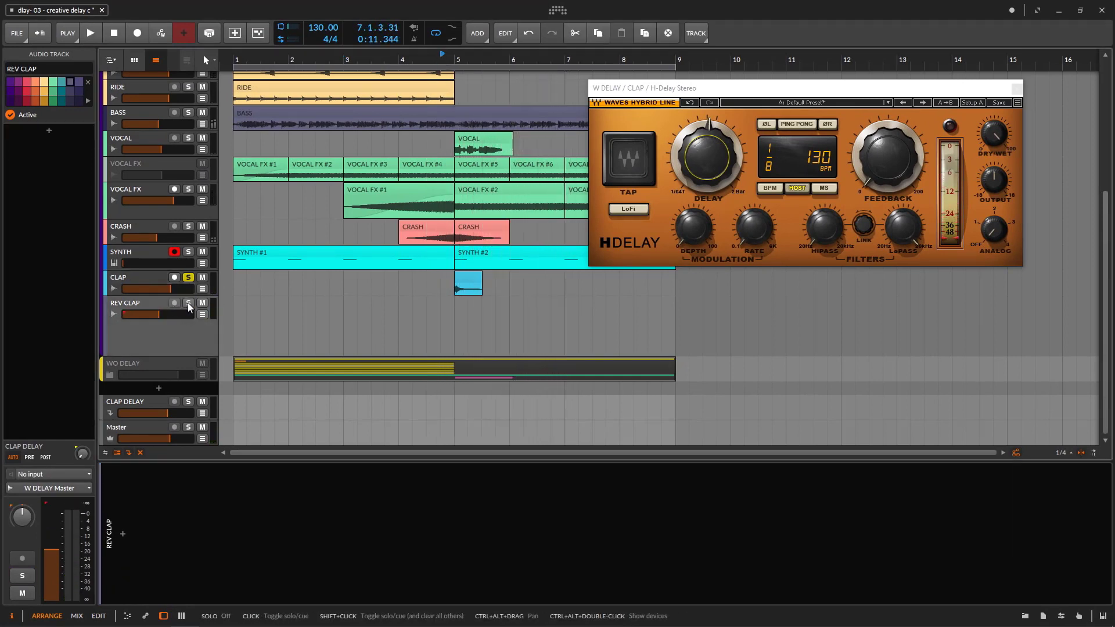
Step: Disarm the SYNTH track and move the CLAP (PRE) input assignment from the CLAP track to REV CLAP
{"action": "left_click", "coordinate": [174, 251]}
{"action": "left_click", "coordinate": [188, 303]}
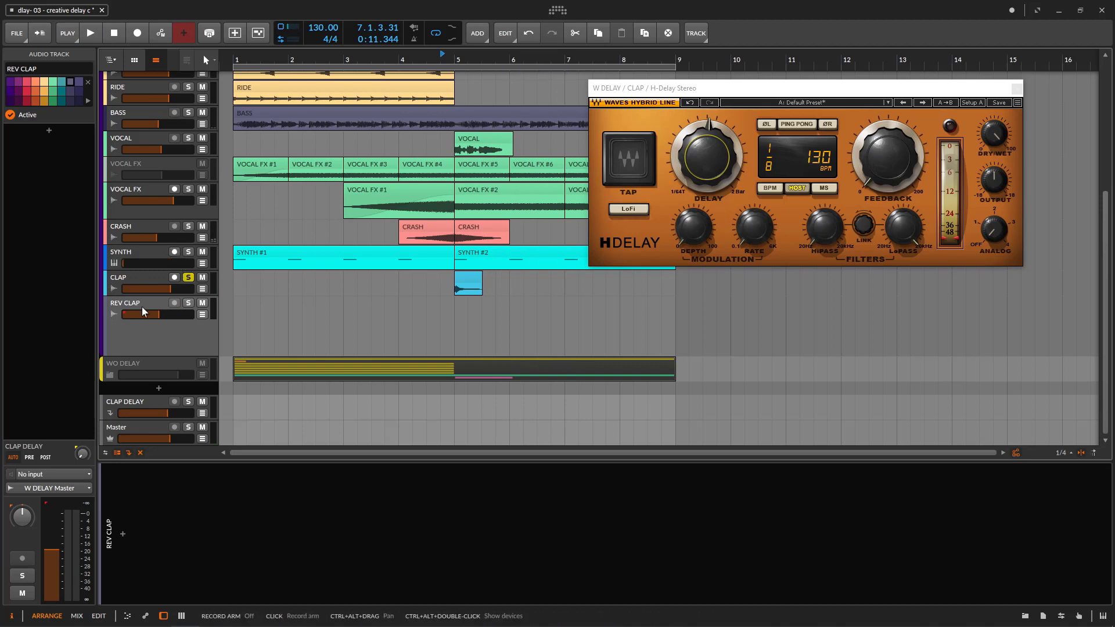
{"action": "left_click", "coordinate": [174, 303]}
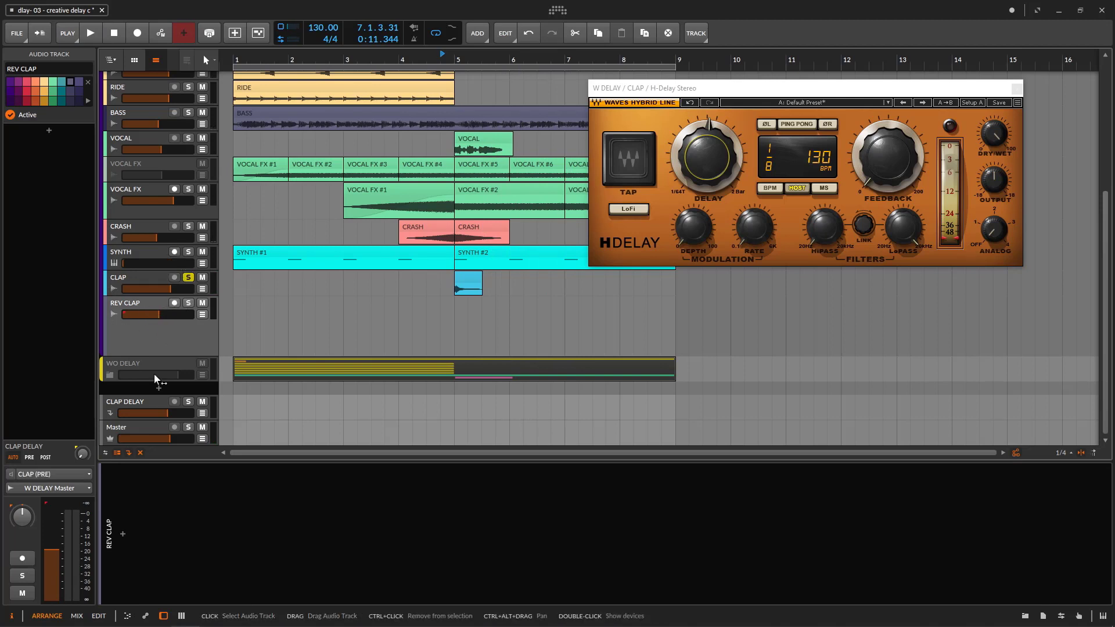
{"action": "left_click", "coordinate": [137, 281]}
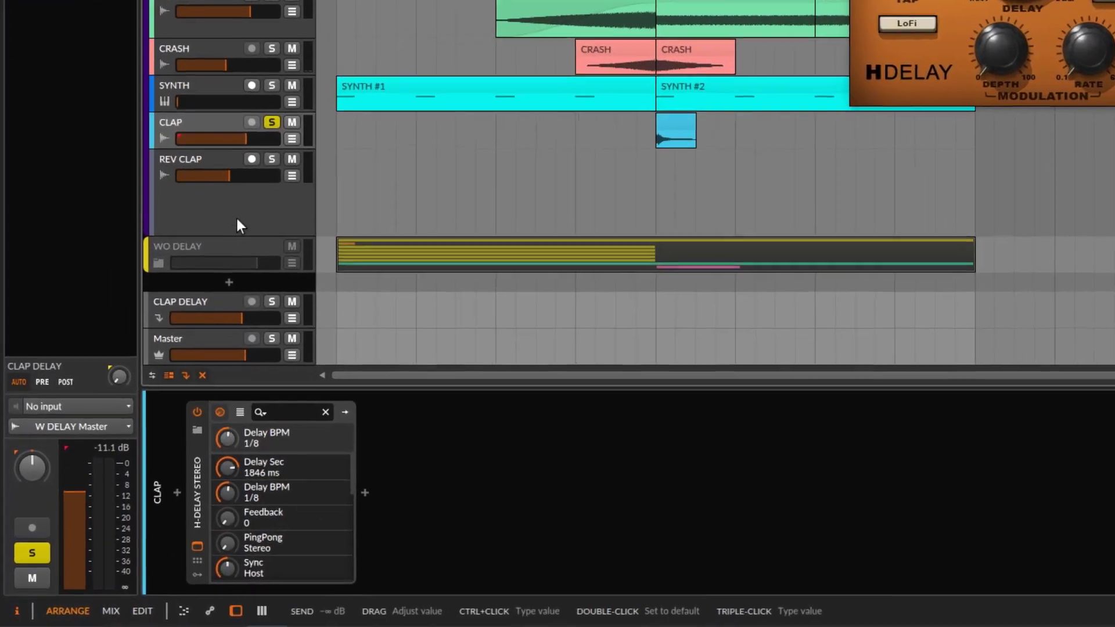
{"action": "left_click", "coordinate": [236, 219]}
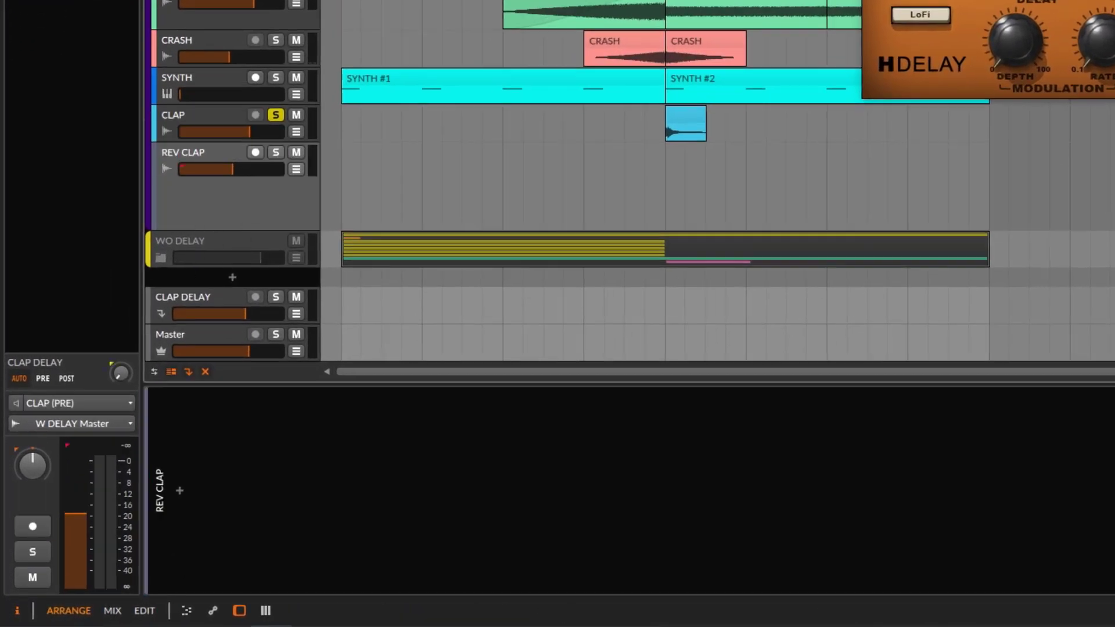
Step: Turn on input monitoring for REV CLAP, with the track soloed and armed for recording
{"action": "left_click", "coordinate": [17, 403]}
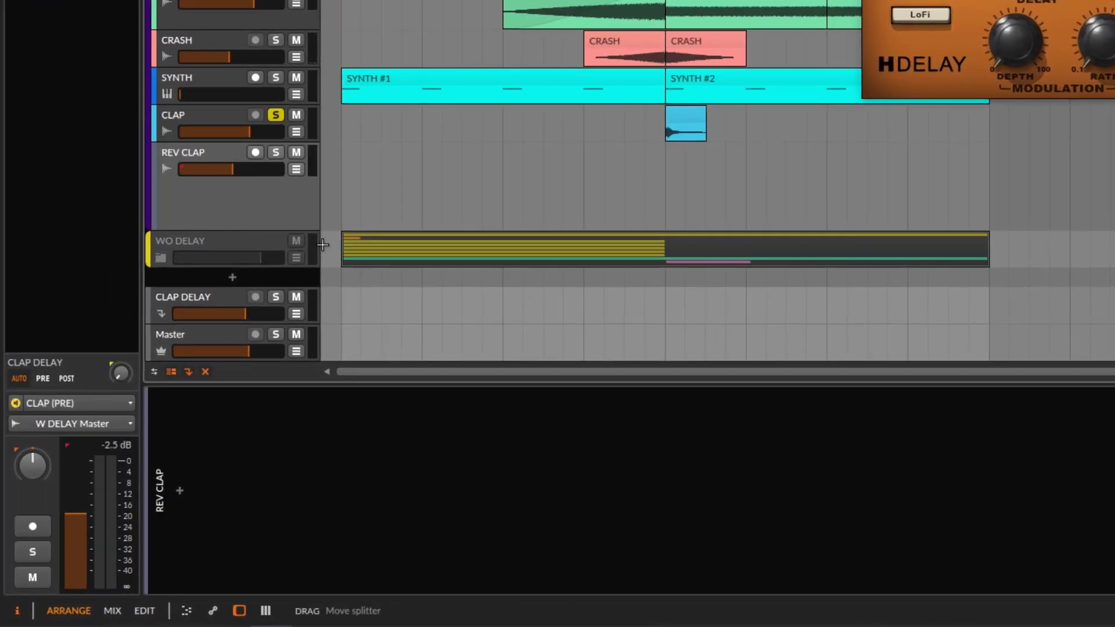
{"action": "left_click", "coordinate": [276, 151]}
{"action": "left_click", "coordinate": [254, 153]}
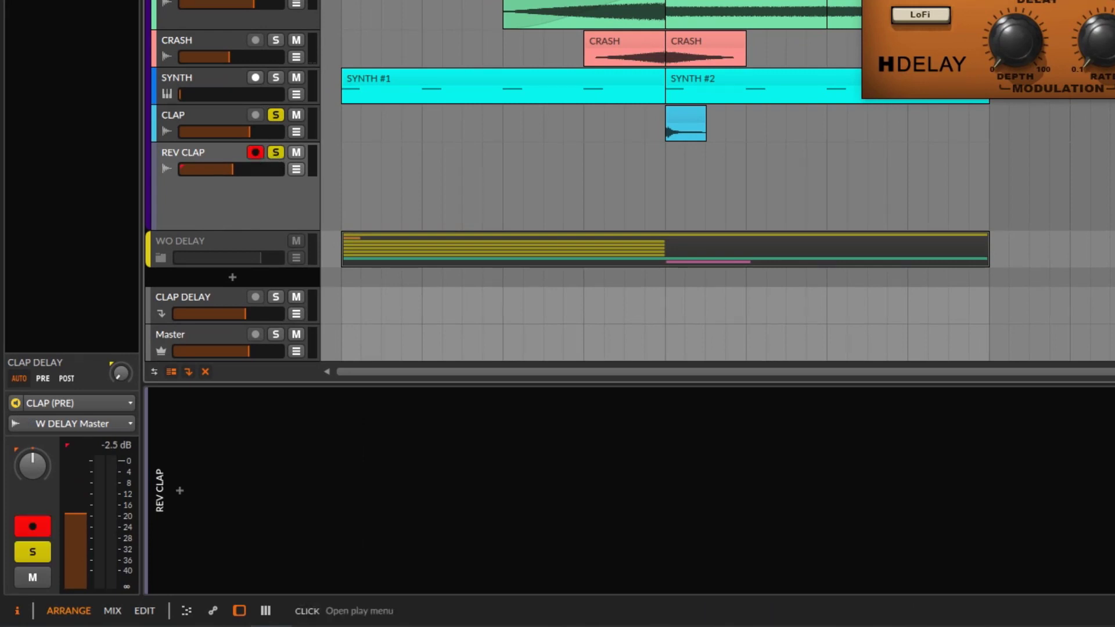
Step: Record the delayed clap onto REV CLAP from early in bar 3, changing H-Delay to 1 bar and its feedback to 0
{"action": "key", "text": "space"}
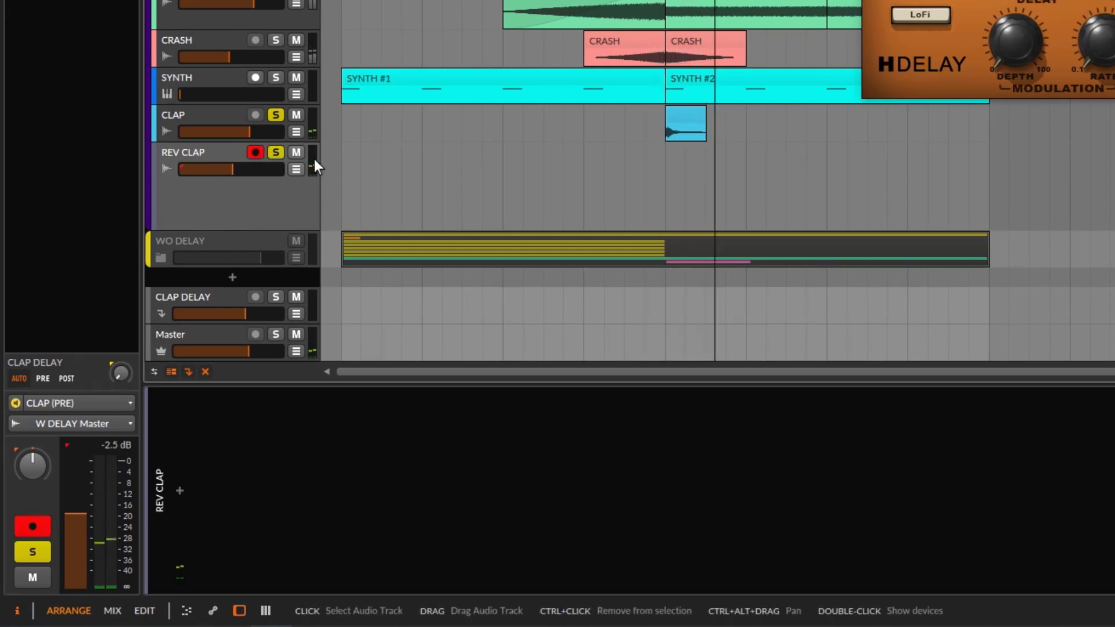
{"action": "key", "text": "space"}
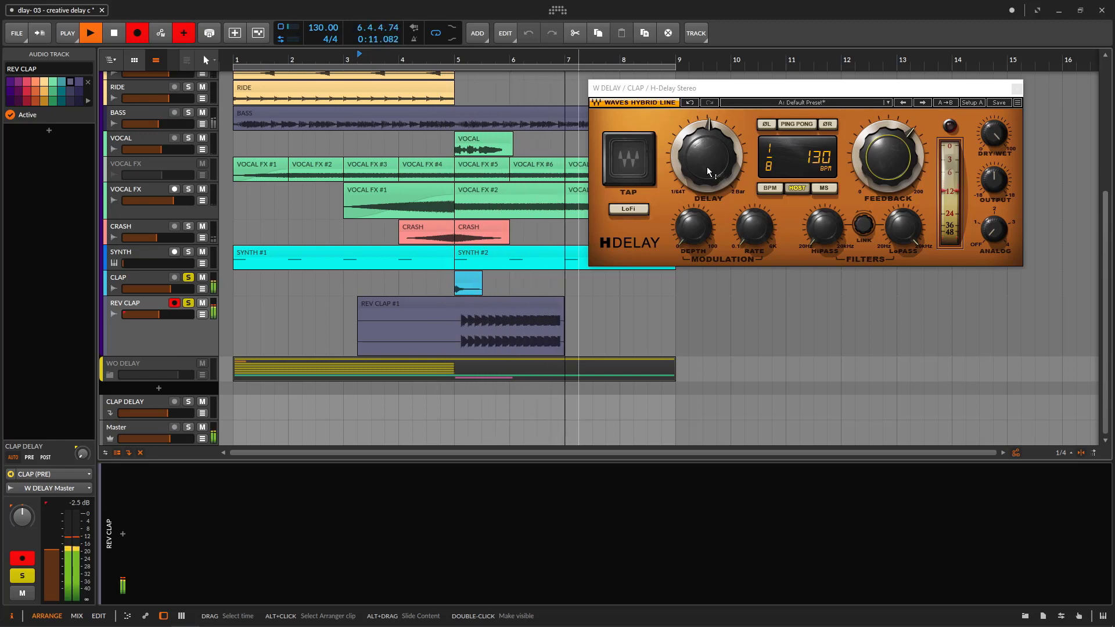
{"action": "left_click_drag", "start_coordinate": [709, 171], "coordinate": [709, 129]}
{"action": "left_click", "coordinate": [888, 157]}
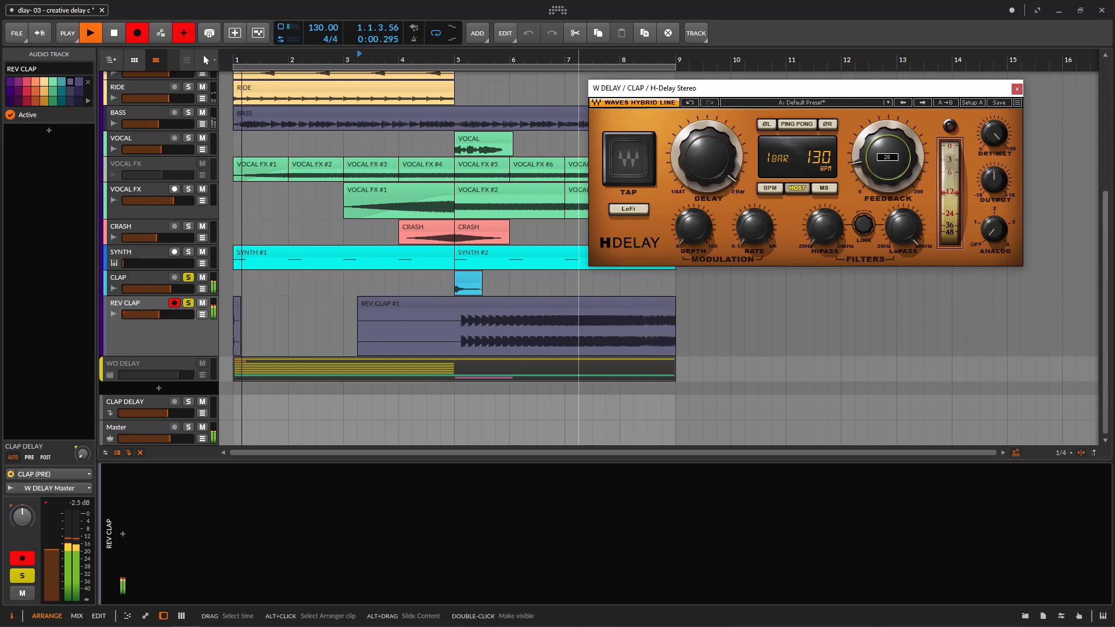
Step: Stop the recording and delete the short extra REV CLAP clip recorded at bar 1
{"action": "key", "text": "space"}
{"action": "left_click", "coordinate": [114, 32]}
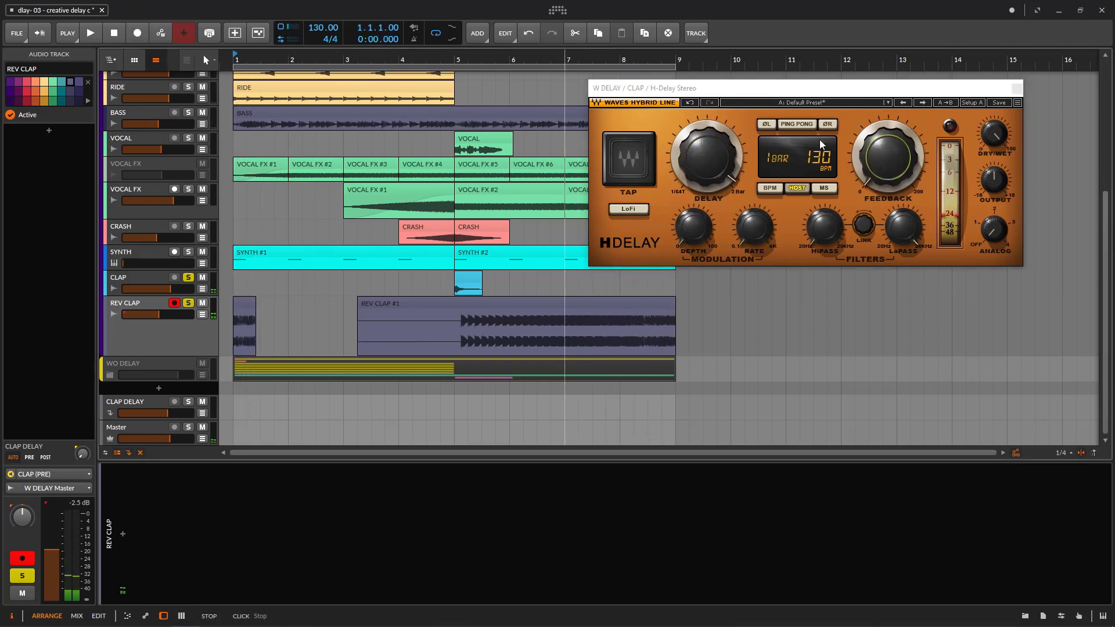
{"action": "key", "text": "Delete"}
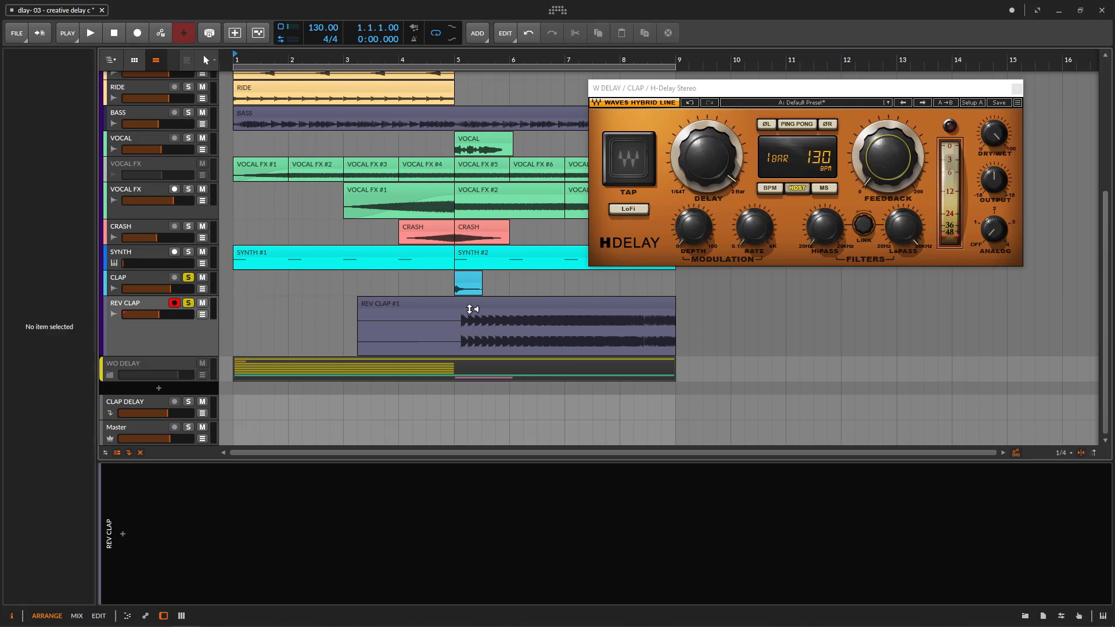
Step: Switch off H-Delay on the CLAP track and unsolo that track
{"action": "left_click", "coordinate": [161, 285]}
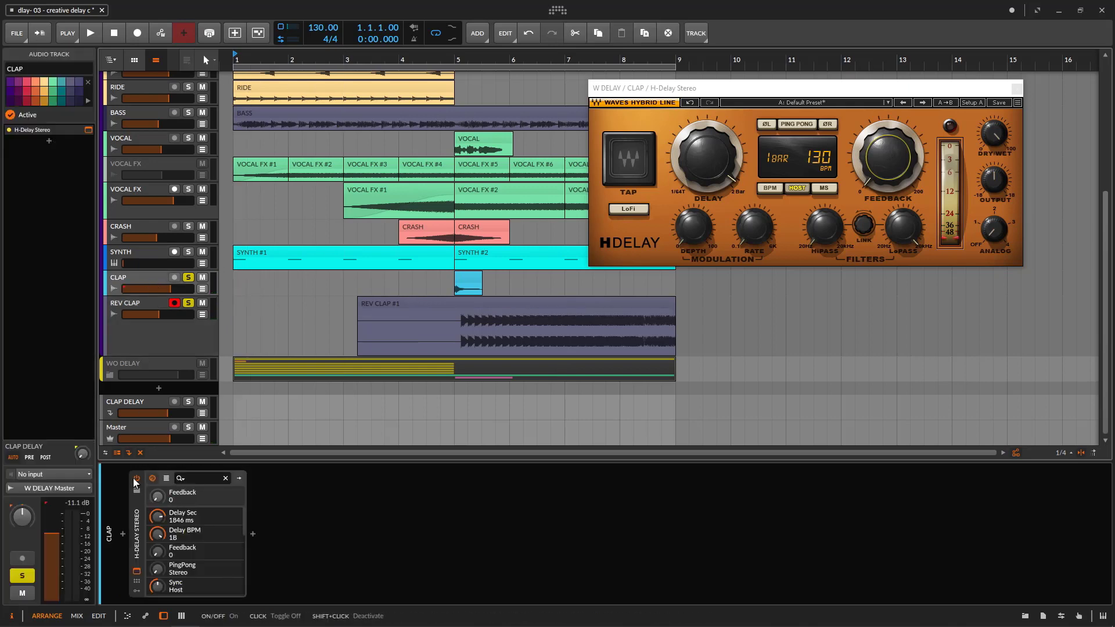
{"action": "left_click_drag", "start_coordinate": [491, 54], "coordinate": [526, 81]}
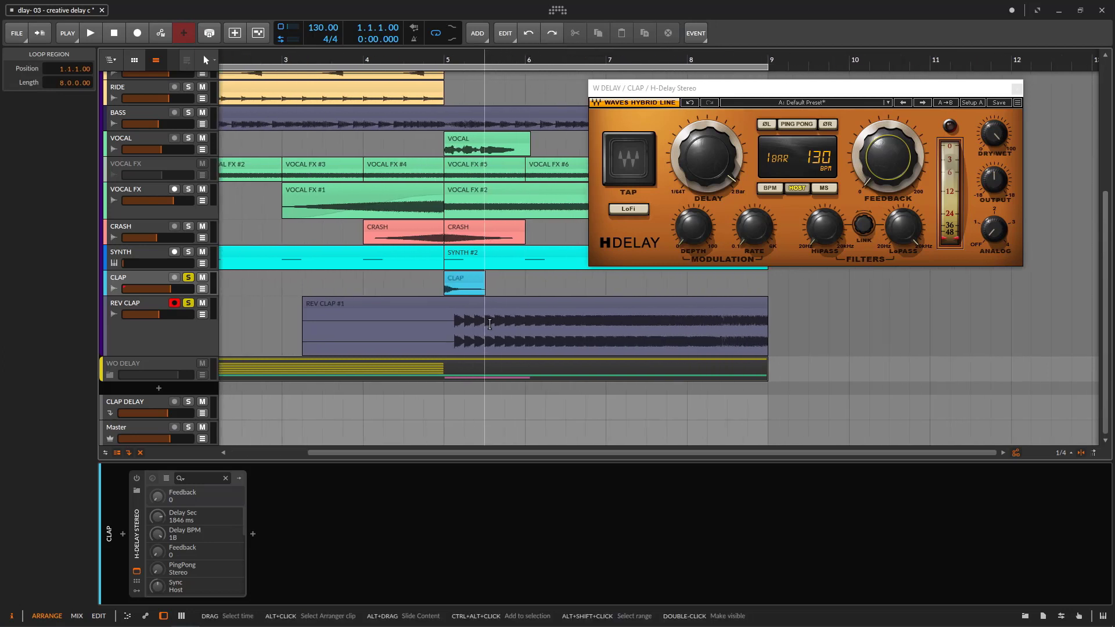
{"action": "left_click", "coordinate": [319, 312]}
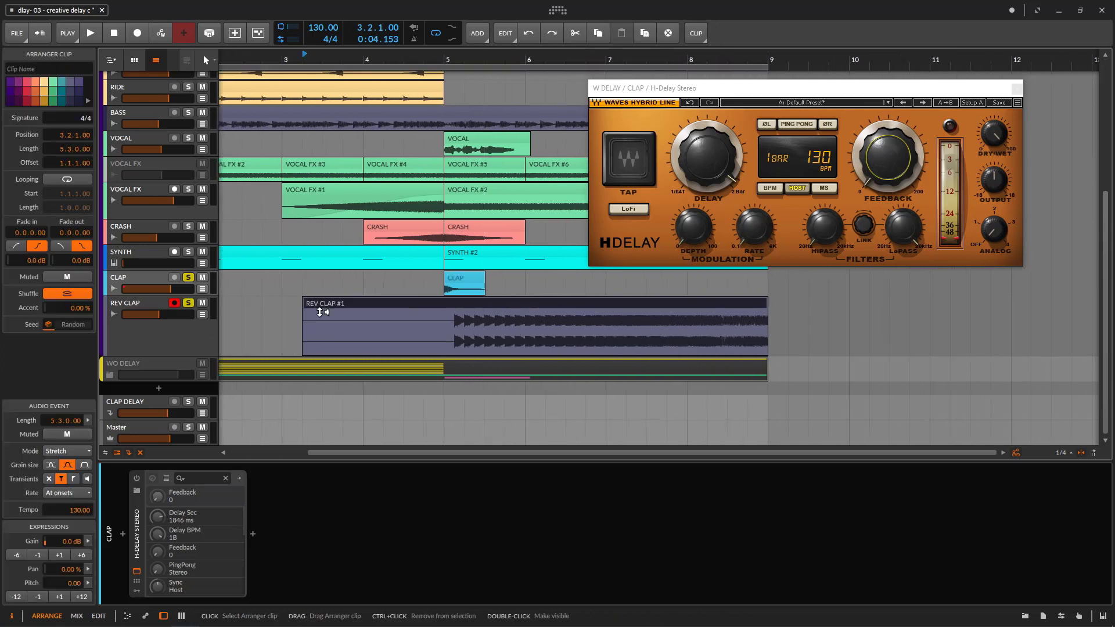
{"action": "left_click", "coordinate": [188, 277]}
Step: Play the recorded REV CLAP clip from bar 5 to hear it on its own
{"action": "left_click", "coordinate": [446, 59]}
{"action": "key", "text": "space"}
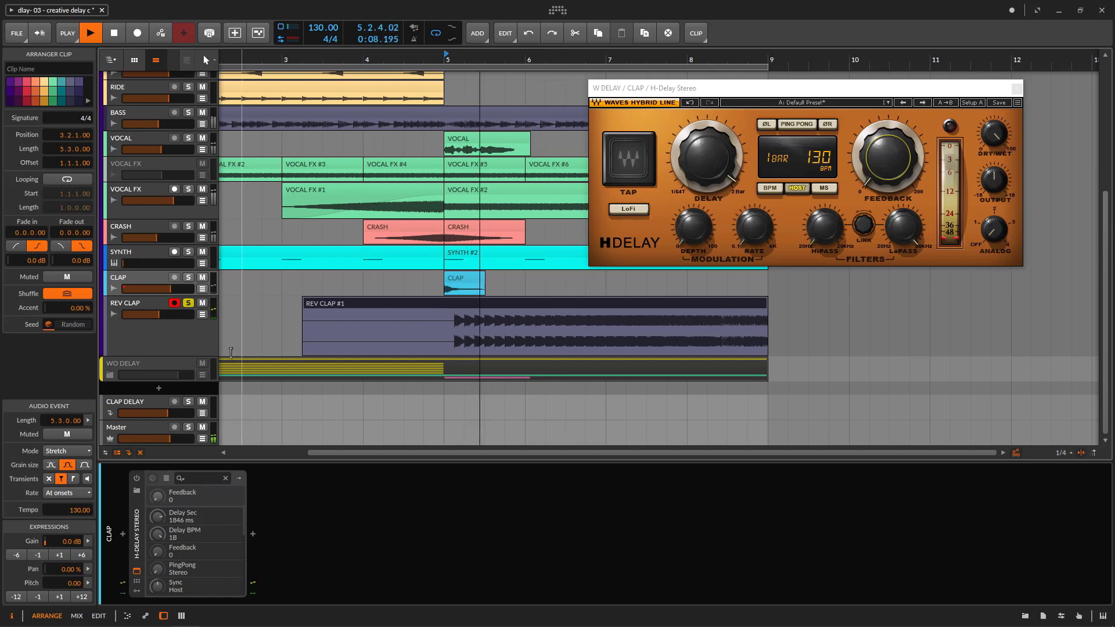
{"action": "key", "text": "space"}
{"action": "key", "text": "space"}
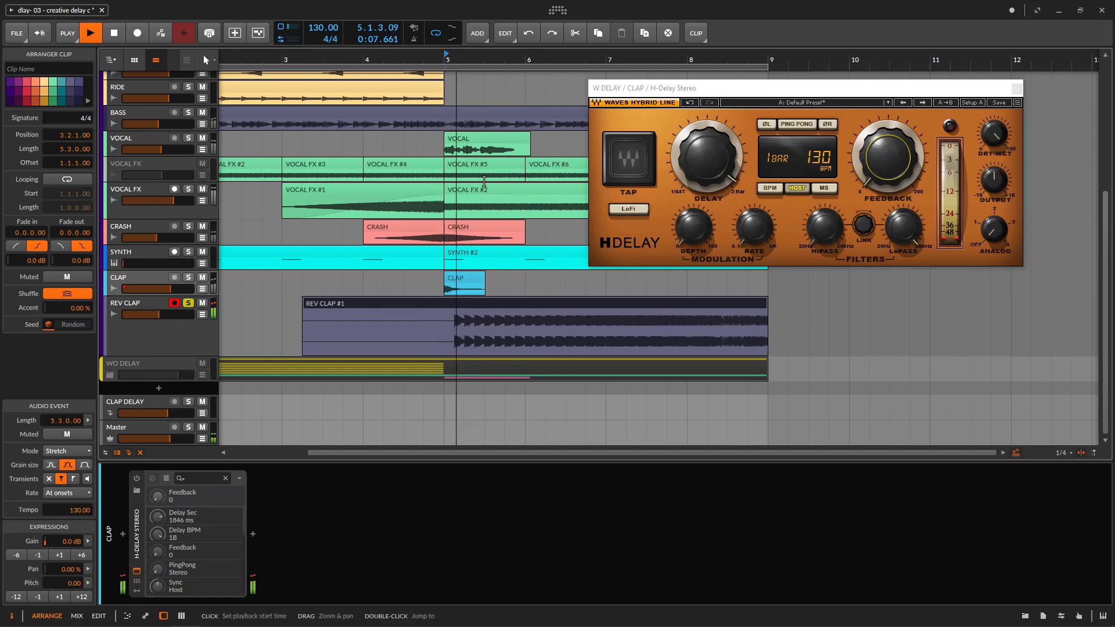
{"action": "key", "text": "space"}
Step: Set the REV CLAP track's input source to No input
{"action": "left_click", "coordinate": [155, 339]}
{"action": "left_click", "coordinate": [52, 474]}
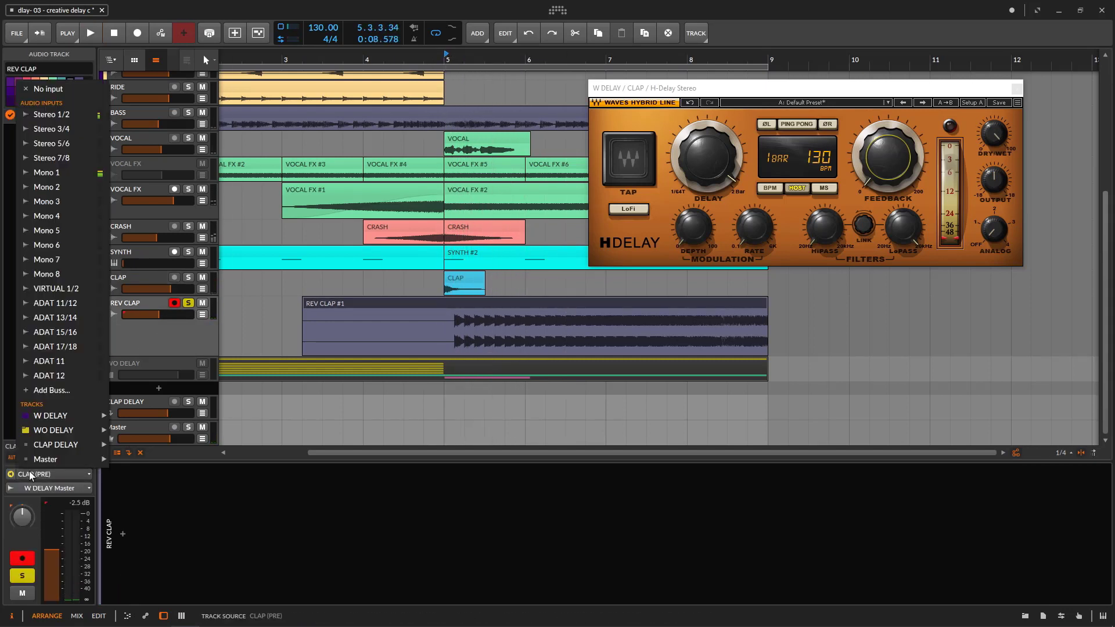
{"action": "left_click", "coordinate": [46, 84]}
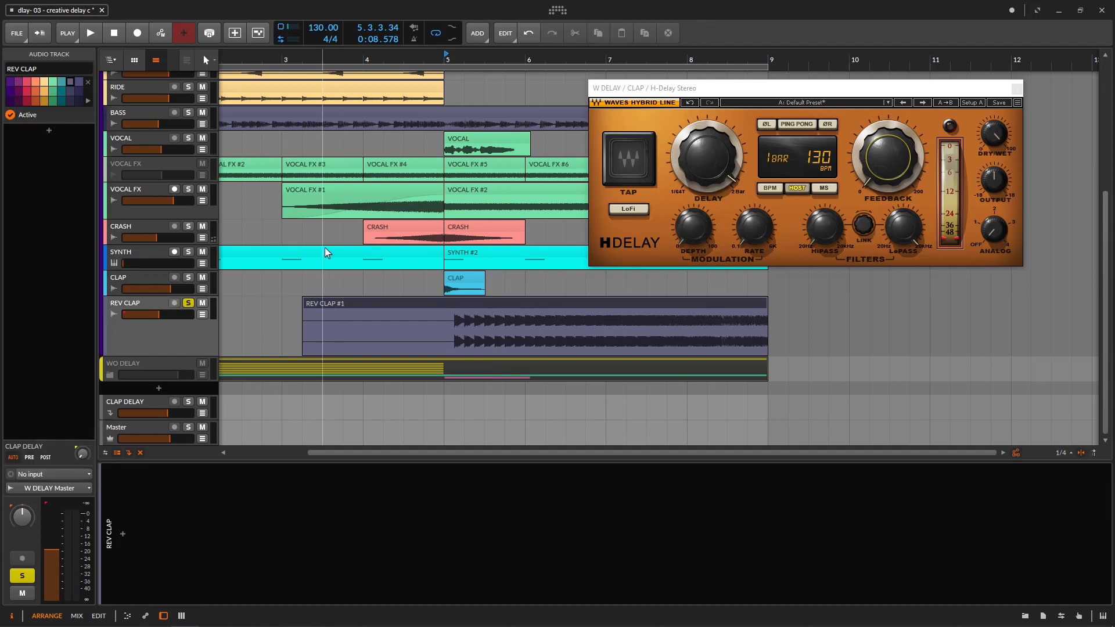
Step: Play the recorded REV CLAP clip from just before bar 5, moving the H-Delay window aside and closing it
{"action": "left_click", "coordinate": [426, 285]}
{"action": "key", "text": "space"}
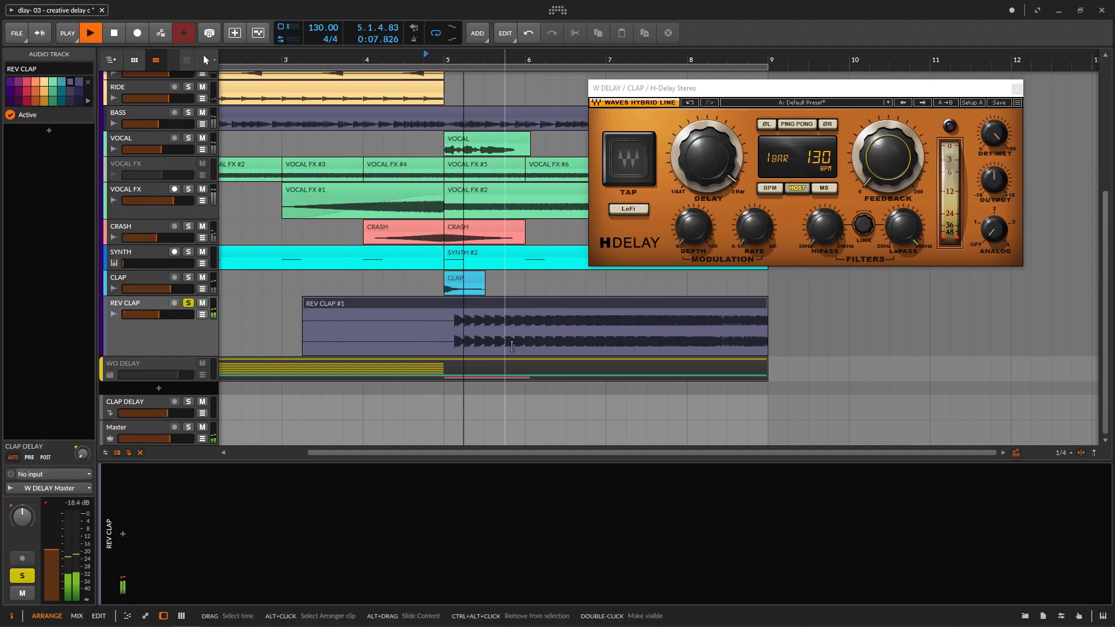
{"action": "left_click_drag", "start_coordinate": [727, 92], "coordinate": [815, 89]}
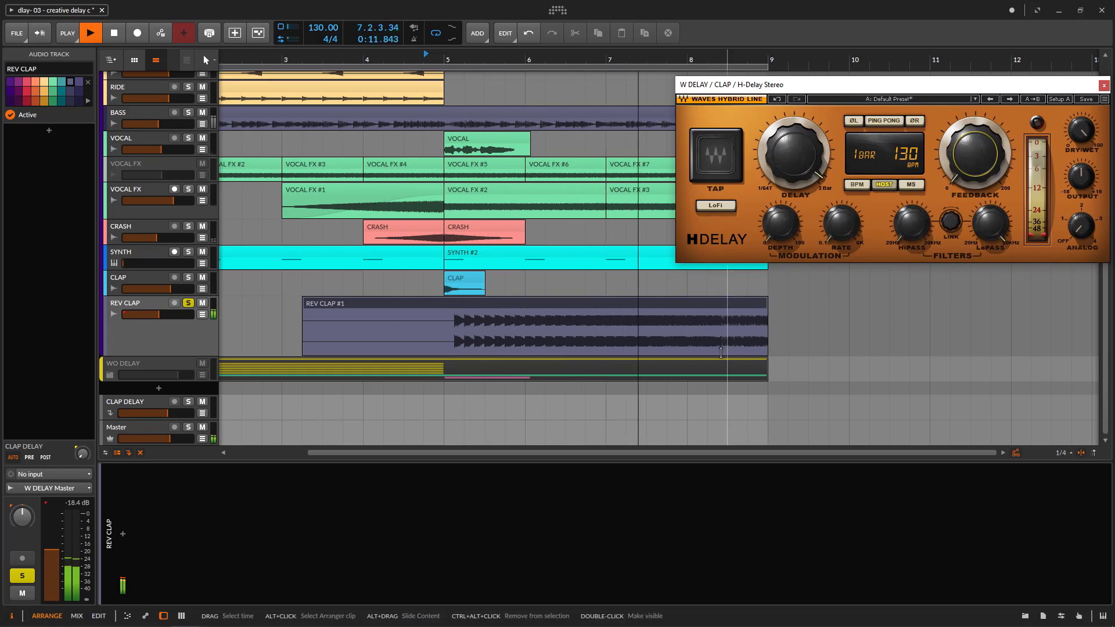
{"action": "key", "text": "space"}
{"action": "left_click_drag", "start_coordinate": [607, 58], "coordinate": [607, 78]}
{"action": "left_click", "coordinate": [1105, 85]}
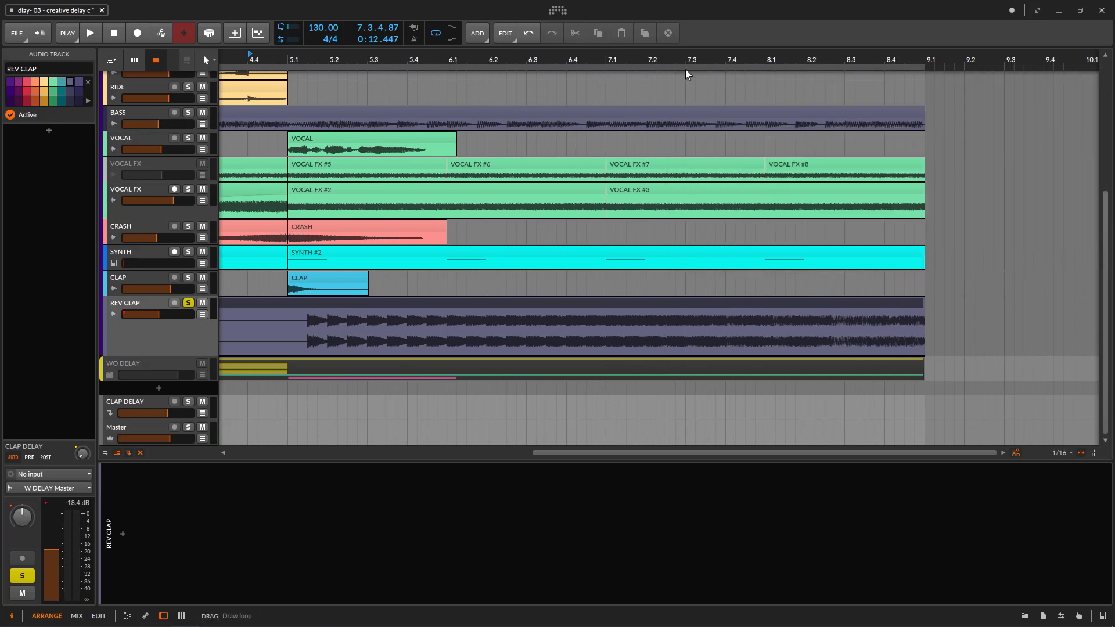
Step: Play the REV CLAP clip from just before bar 7 to listen for a suitable cut point
{"action": "left_click", "coordinate": [599, 58]}
{"action": "key", "text": "space"}
{"action": "key", "text": "space"}
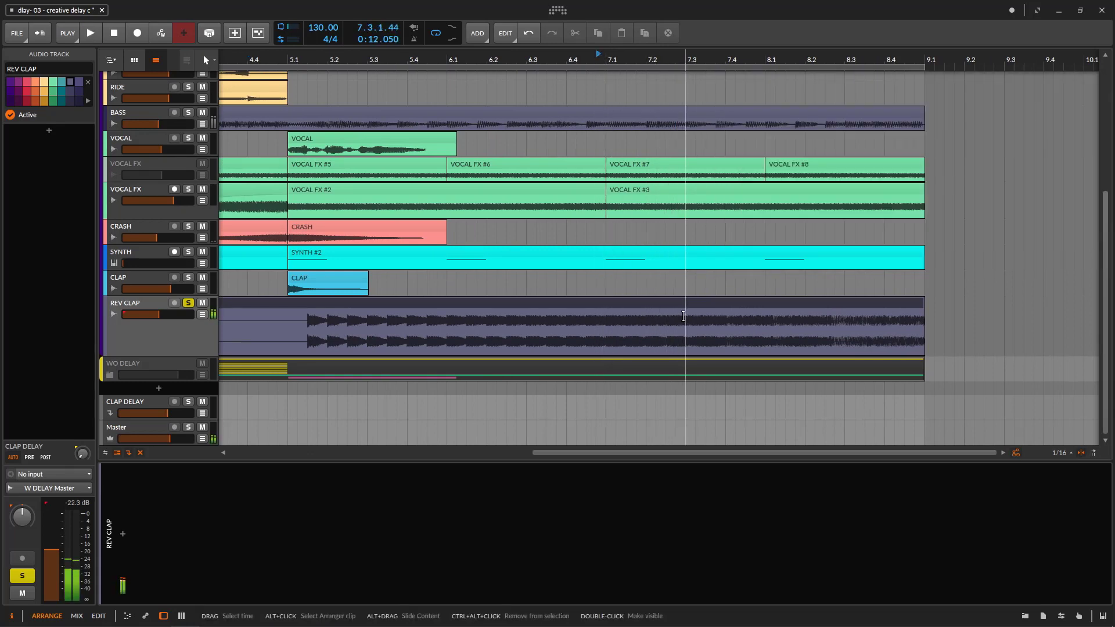
{"action": "left_click", "coordinate": [651, 308]}
{"action": "right_click", "coordinate": [649, 308]}
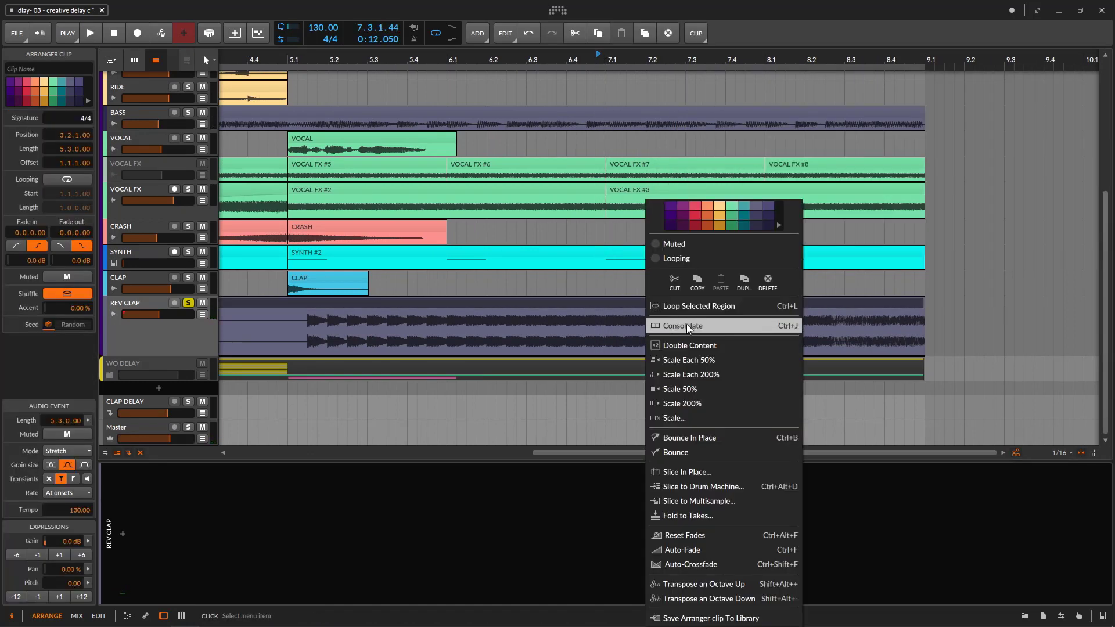
{"action": "key", "text": "Escape"}
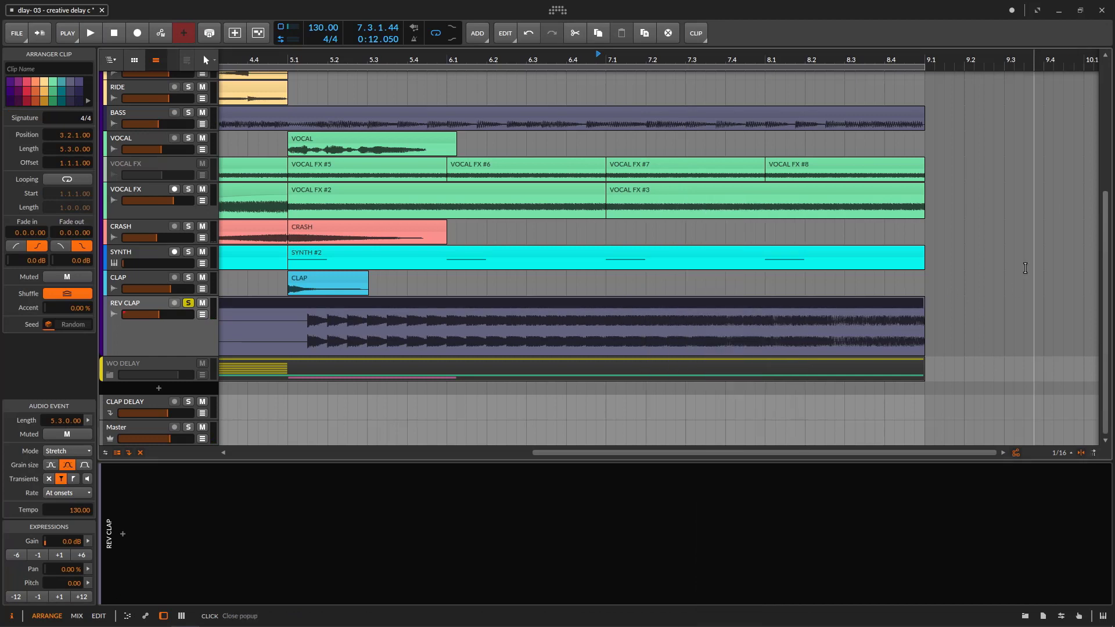
Step: Split the REV CLAP clip at 7.2.3 with the Knife tool after playing it from bar 7
{"action": "right_click", "coordinate": [1024, 273]}
{"action": "left_click", "coordinate": [1086, 282]}
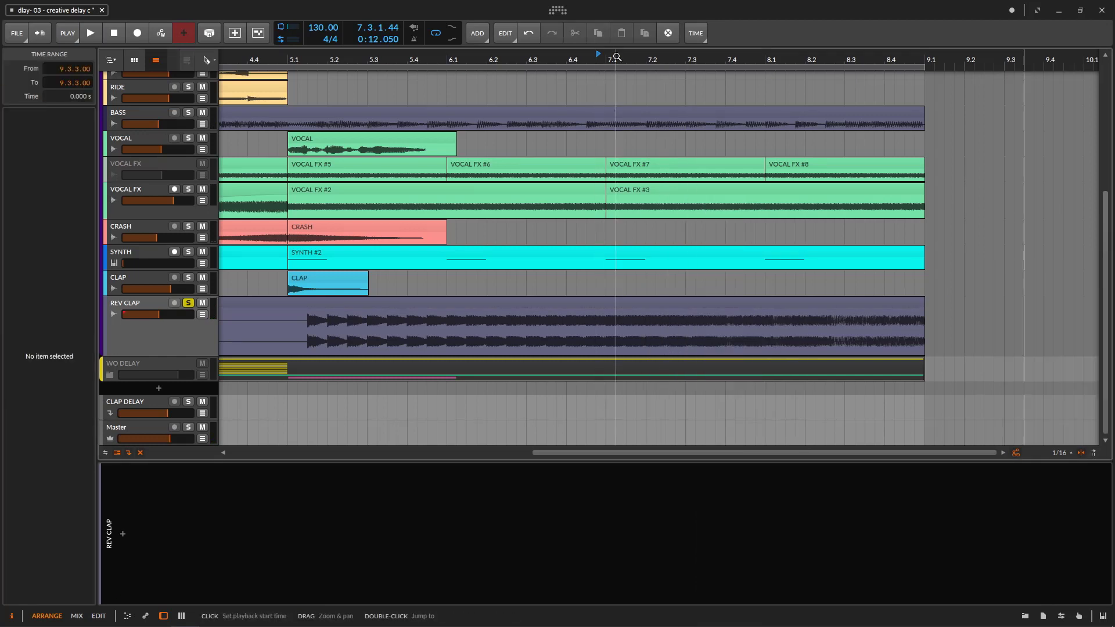
{"action": "key", "text": "space"}
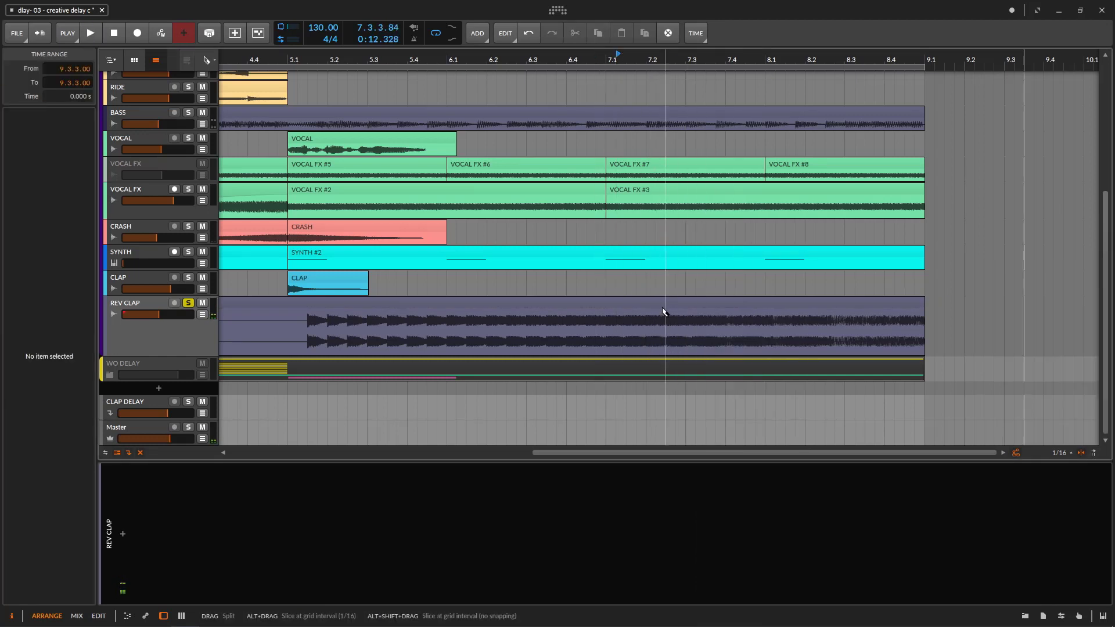
{"action": "left_click", "coordinate": [666, 311]}
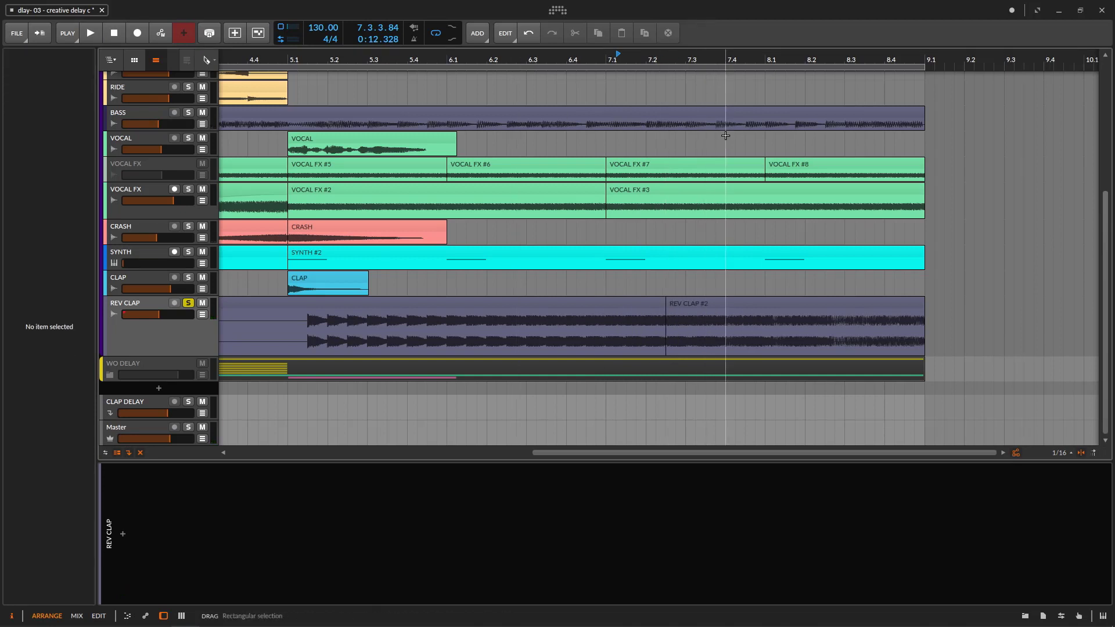
Step: Move the split-off second REV CLAP piece to start at 7.3.4 and play across the gap between the two pieces
{"action": "right_click", "coordinate": [990, 170]}
{"action": "left_click", "coordinate": [995, 177]}
{"action": "left_click_drag", "start_coordinate": [819, 308], "coordinate": [869, 308]}
{"action": "left_click", "coordinate": [680, 57]}
{"action": "key", "text": "space"}
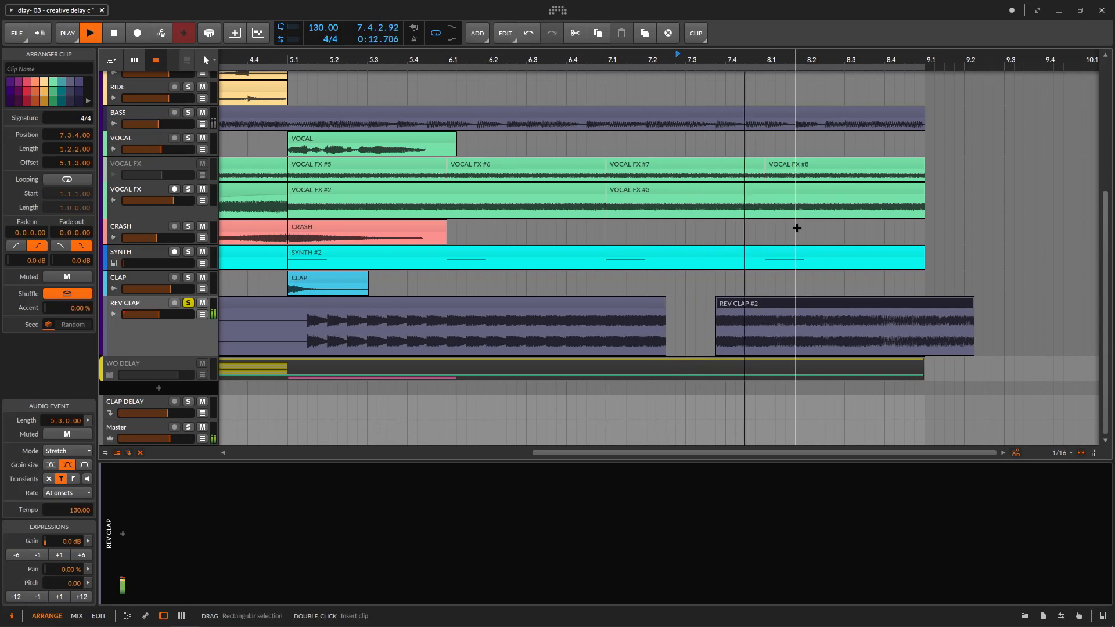
{"action": "key", "text": "space"}
Step: Trim the silent start of the first REV CLAP clip so that it begins at 5.1.3, on the first delayed hit
{"action": "key", "text": "minus"}
{"action": "key", "text": "minus"}
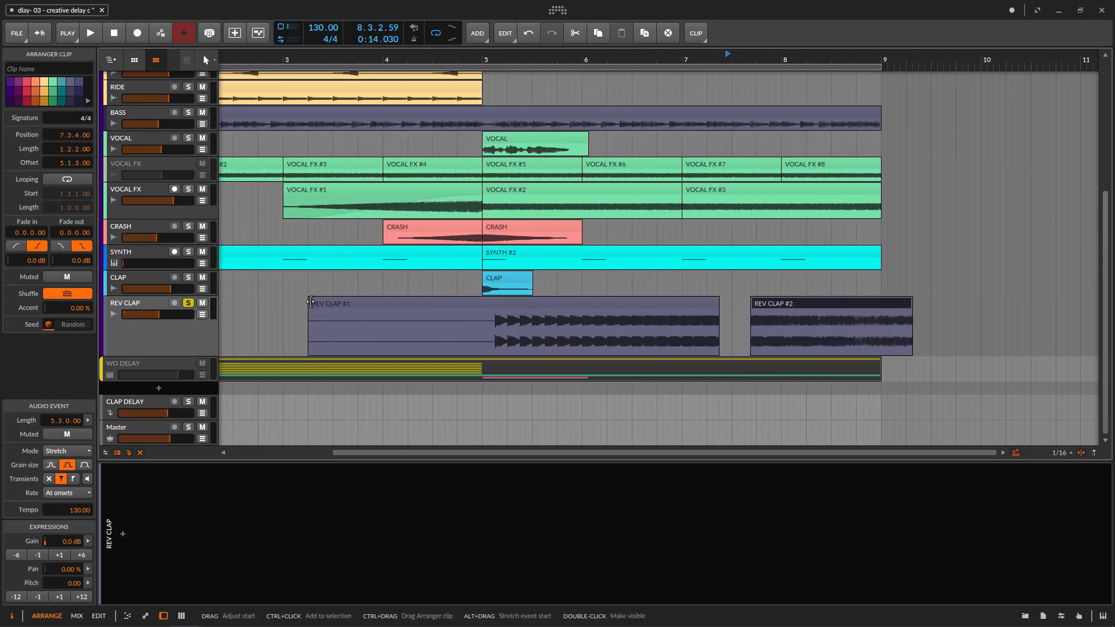
{"action": "left_click_drag", "start_coordinate": [311, 301], "coordinate": [494, 338]}
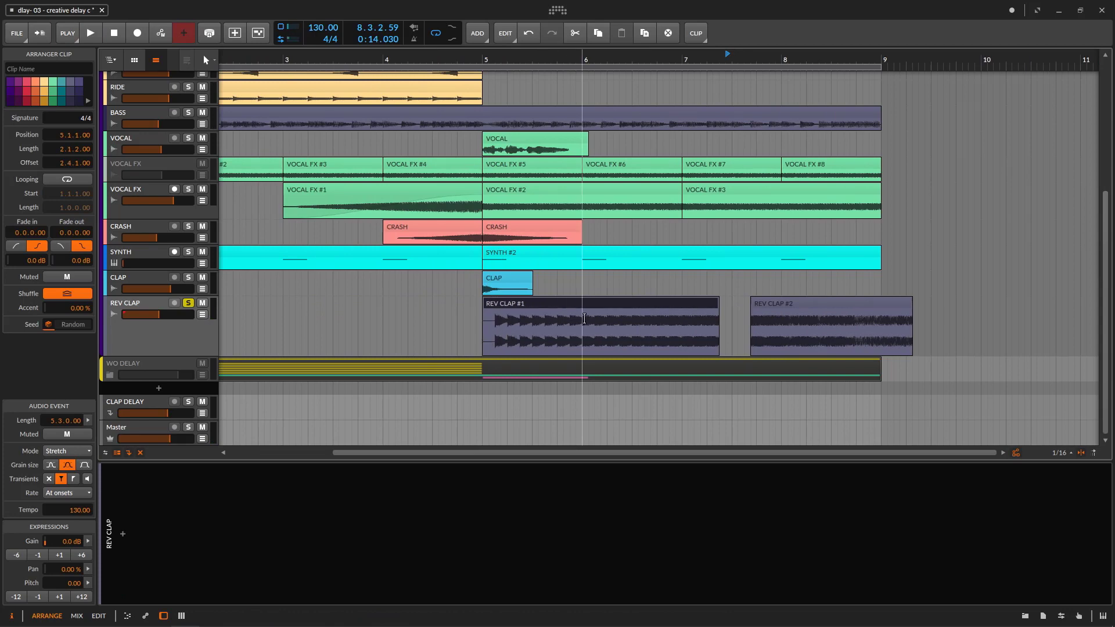
{"action": "left_click_drag", "start_coordinate": [513, 56], "coordinate": [413, 345]}
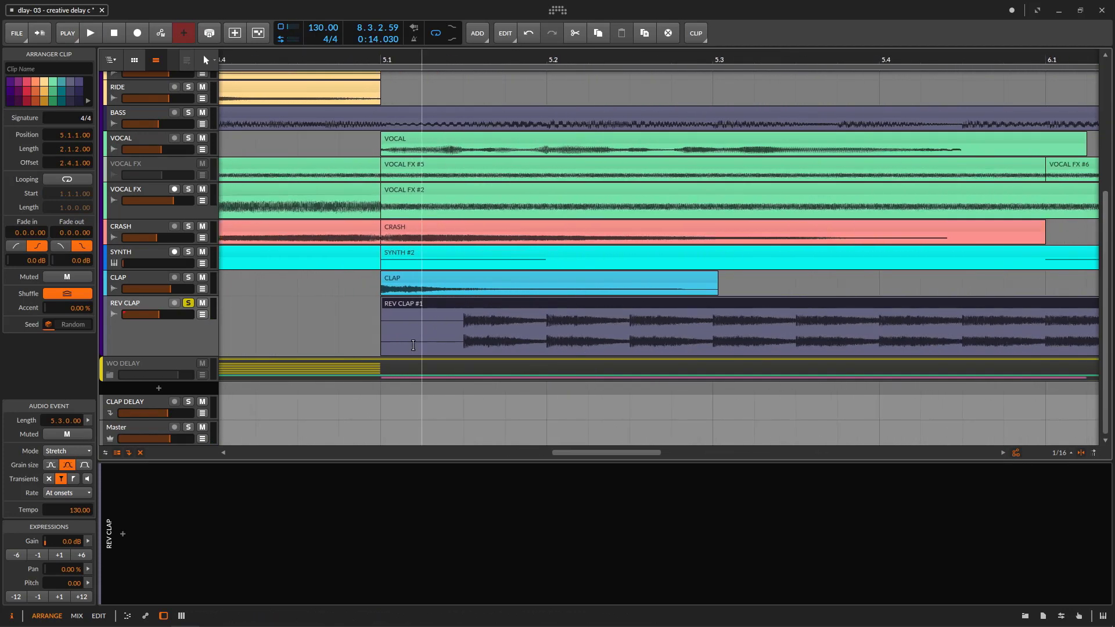
{"action": "left_click_drag", "start_coordinate": [382, 305], "coordinate": [436, 308]}
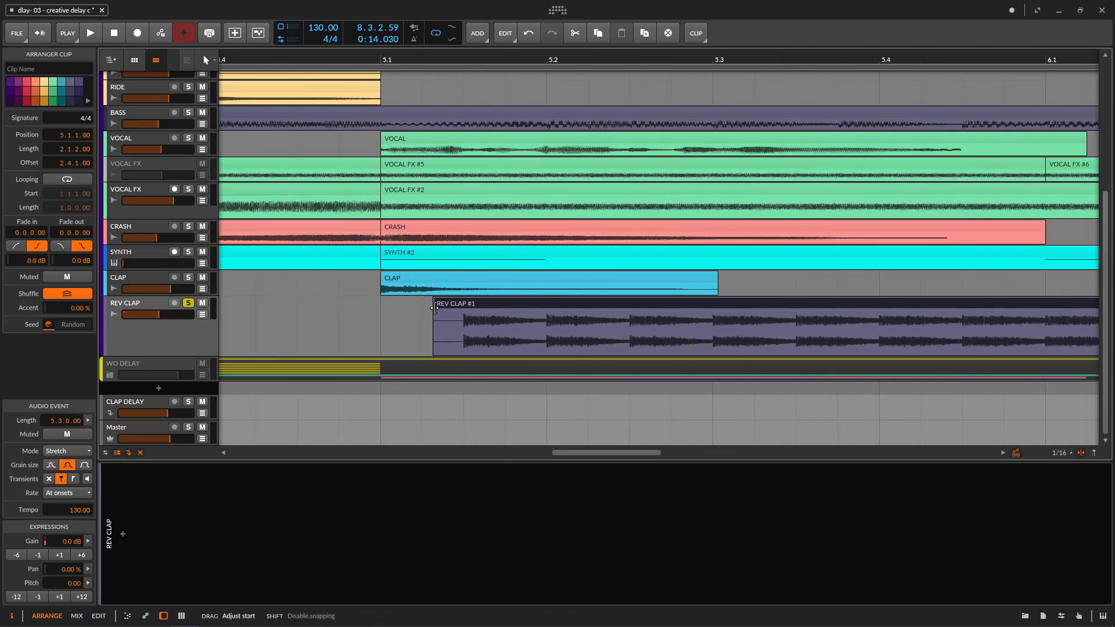
{"action": "left_click_drag", "start_coordinate": [575, 62], "coordinate": [501, 206]}
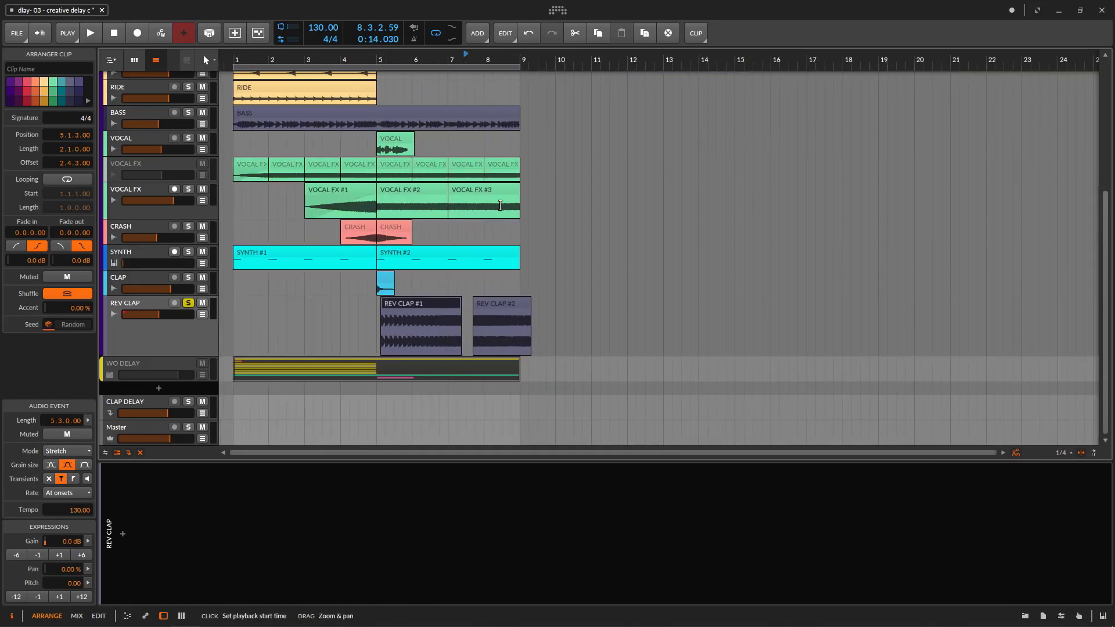
Step: Move the trimmed first REV CLAP clip earlier in the arrangement so that it starts at bar 3
{"action": "left_click_drag", "start_coordinate": [414, 303], "coordinate": [323, 316]}
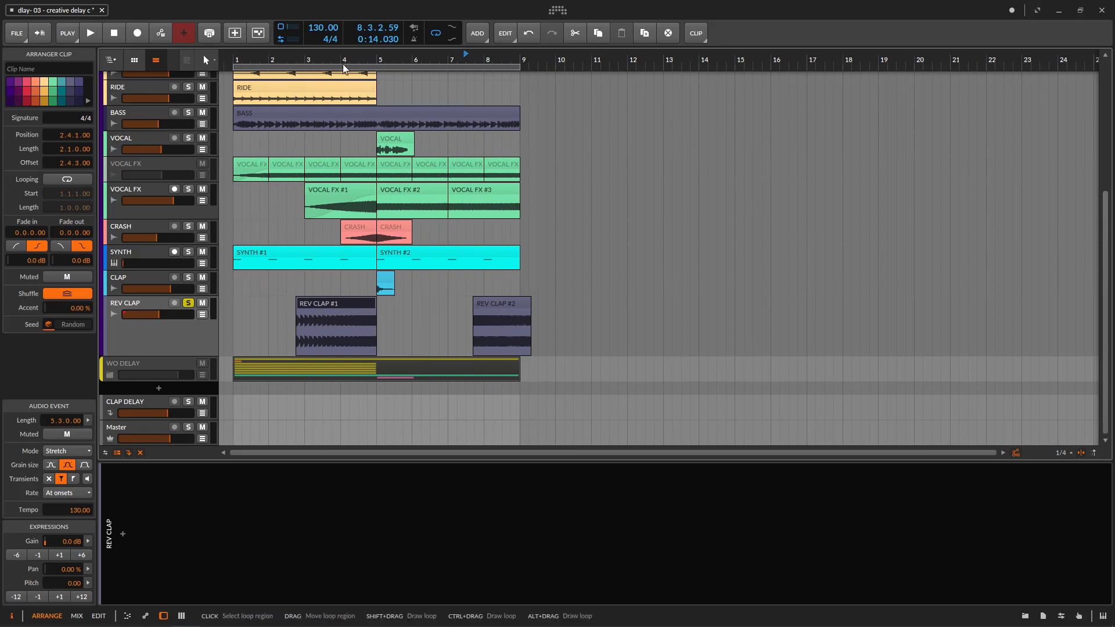
{"action": "left_click_drag", "start_coordinate": [340, 58], "coordinate": [404, 92]}
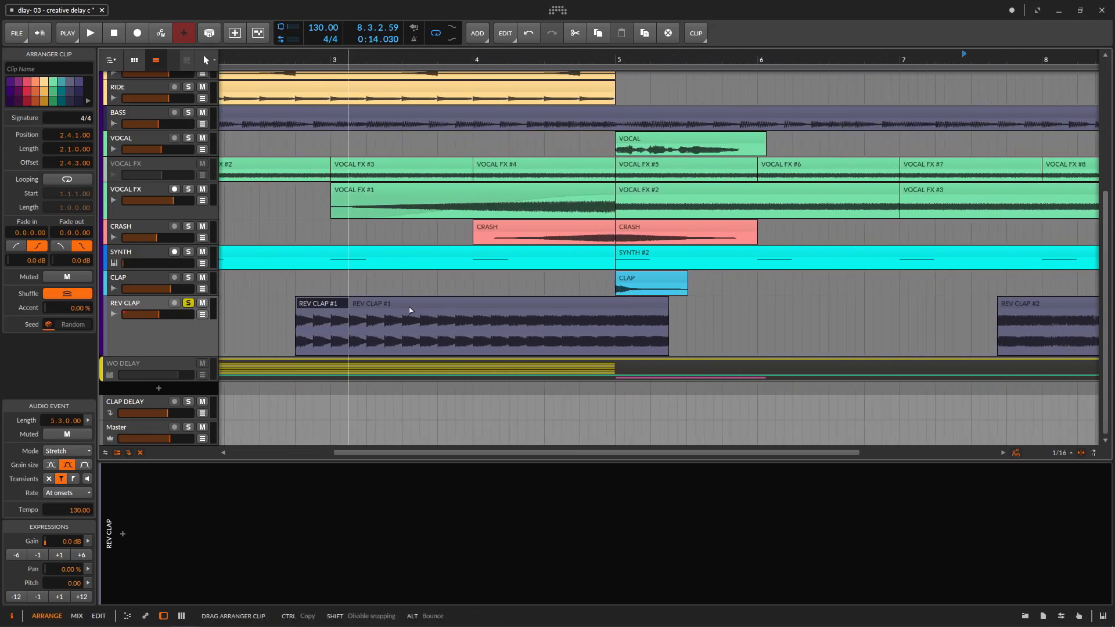
{"action": "left_click_drag", "start_coordinate": [355, 315], "coordinate": [391, 311]}
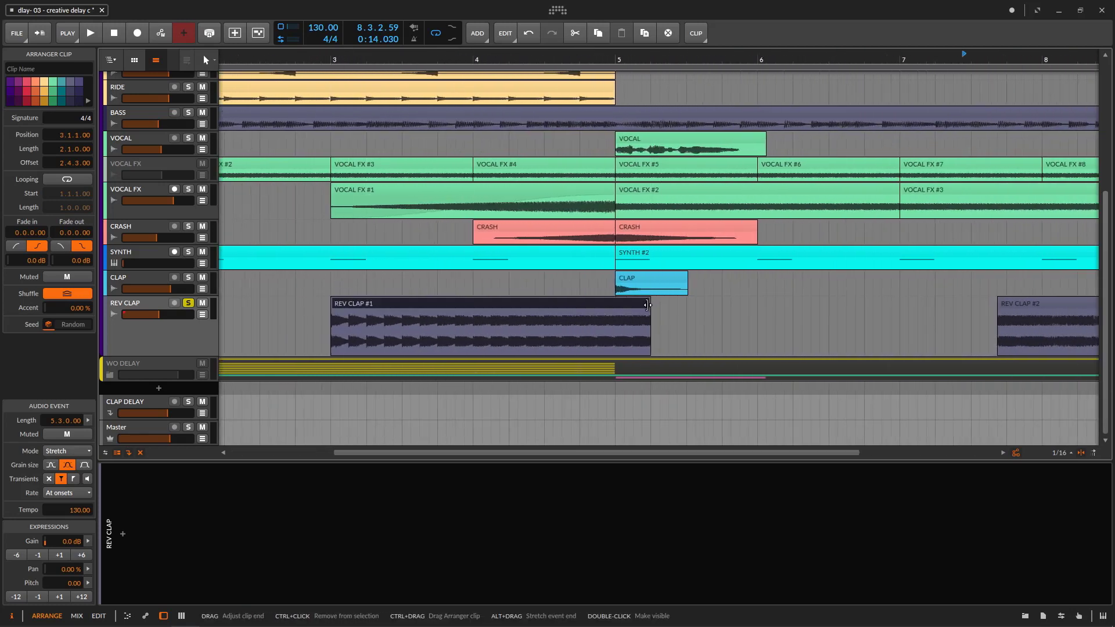
Step: Shorten the REV CLAP #1 clip so that it ends at bar 5
{"action": "left_click_drag", "start_coordinate": [650, 307], "coordinate": [624, 308]}
{"action": "key", "text": "space"}
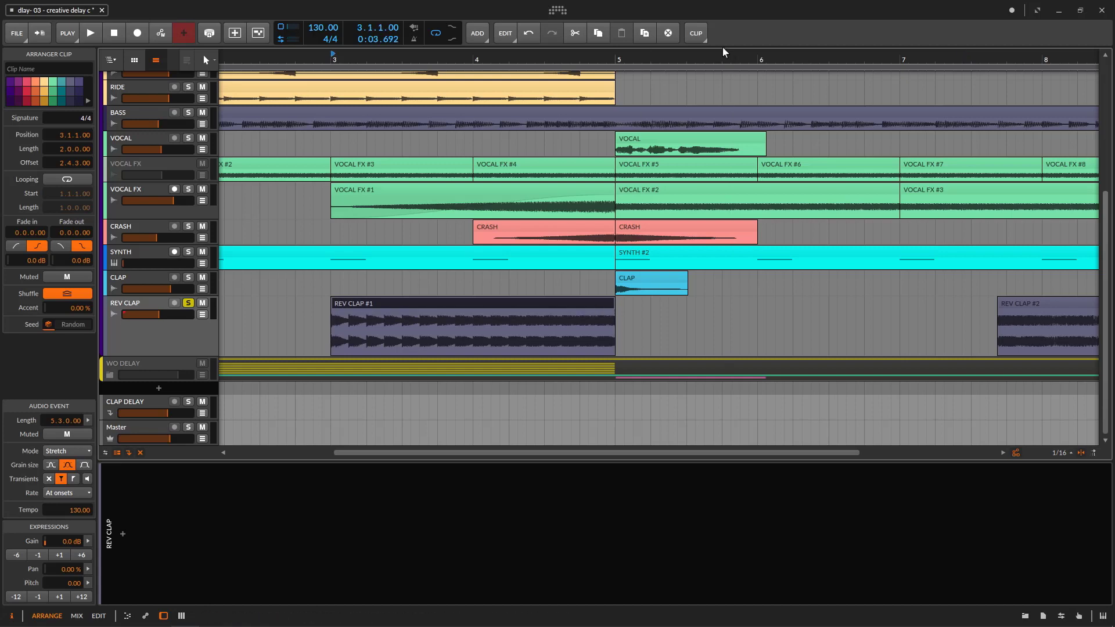
{"action": "left_click", "coordinate": [696, 33]}
{"action": "left_click", "coordinate": [741, 118]}
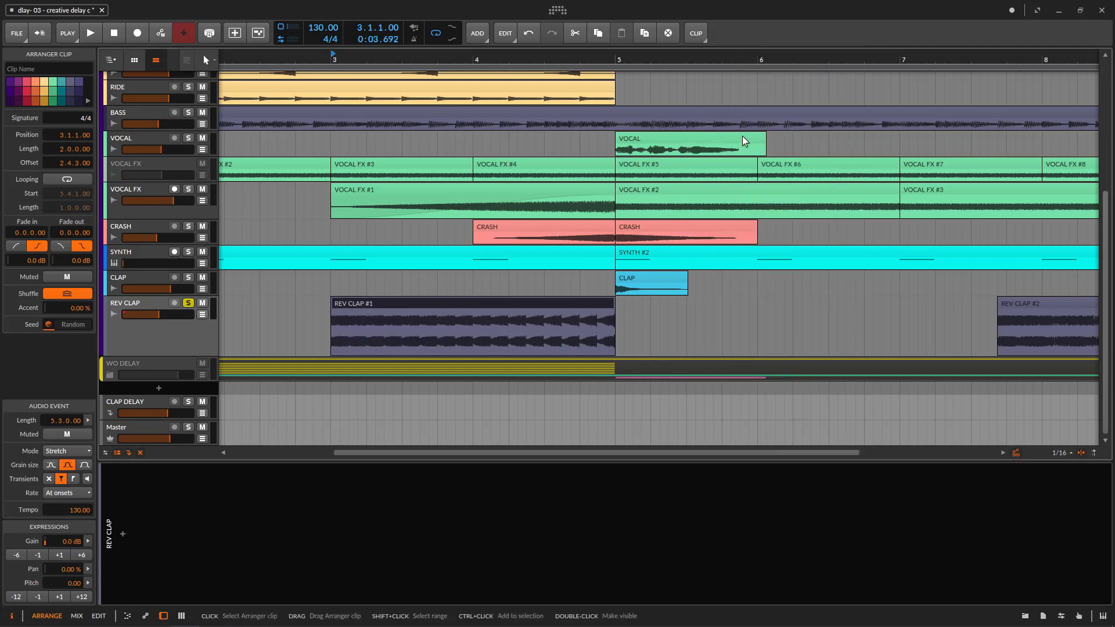
{"action": "left_click", "coordinate": [705, 36]}
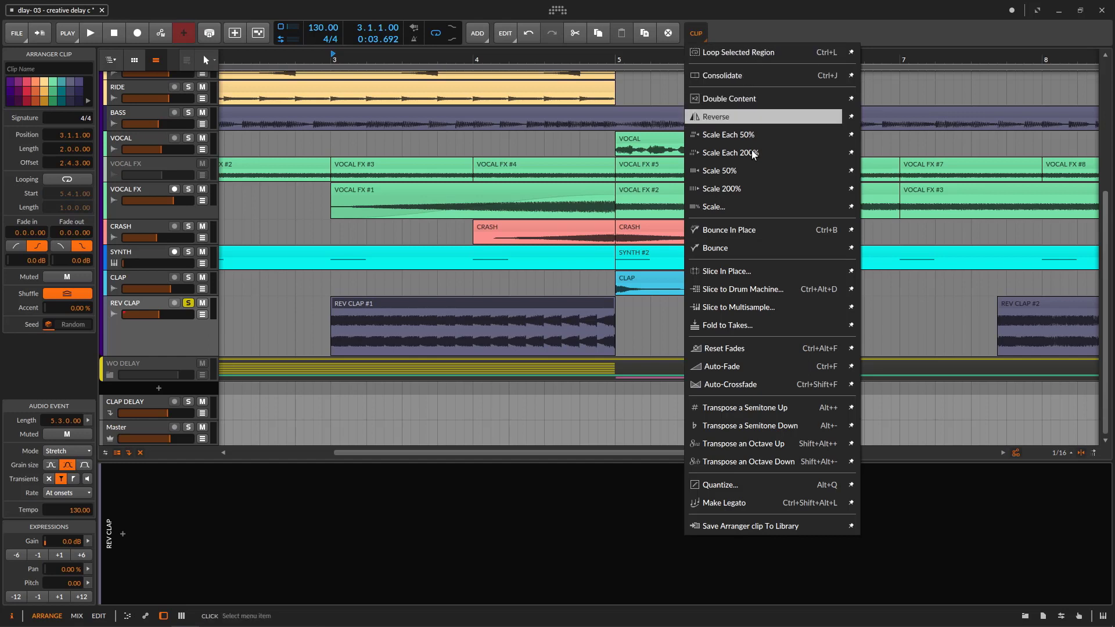
{"action": "left_click", "coordinate": [729, 122]}
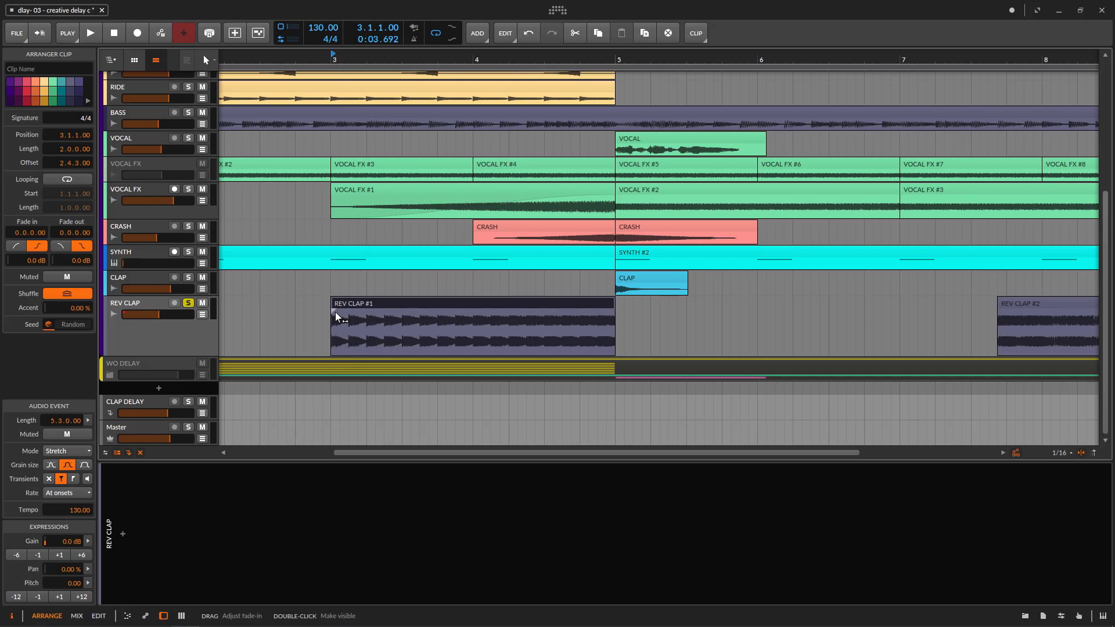
Step: Give the REV CLAP #1 clip a fade-in of about 1.1.3.77 and audition it from just before bar 3
{"action": "left_click_drag", "start_coordinate": [336, 312], "coordinate": [546, 332]}
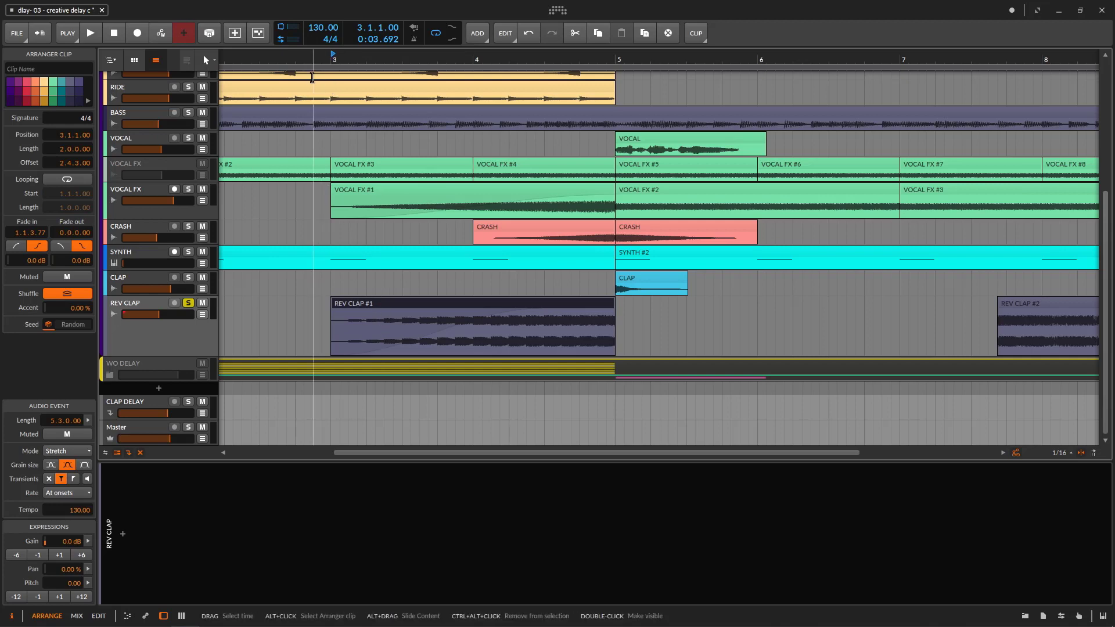
{"action": "left_click", "coordinate": [318, 60]}
{"action": "key", "text": "space"}
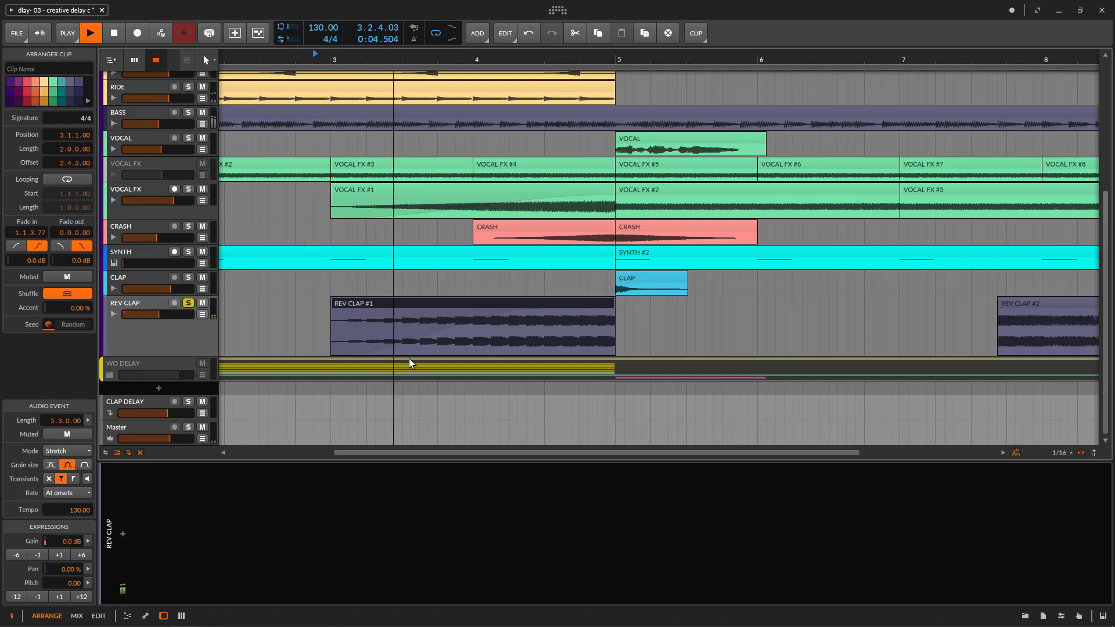
{"action": "left_click_drag", "start_coordinate": [683, 61], "coordinate": [682, 61]}
{"action": "key", "text": "space"}
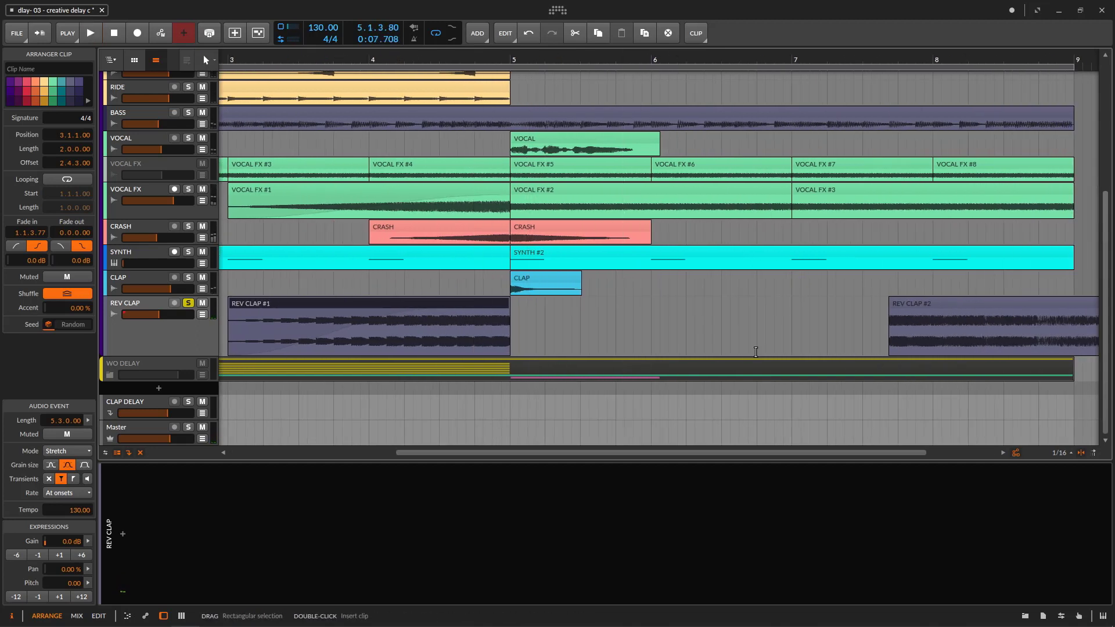
Step: Move the REV CLAP #2 clip to bar 5, directly after REV CLAP #1, and play across the join
{"action": "left_click_drag", "start_coordinate": [920, 311], "coordinate": [542, 308]}
{"action": "scroll", "coordinate": [526, 93], "scroll_direction": "up", "scroll_amount": 5}
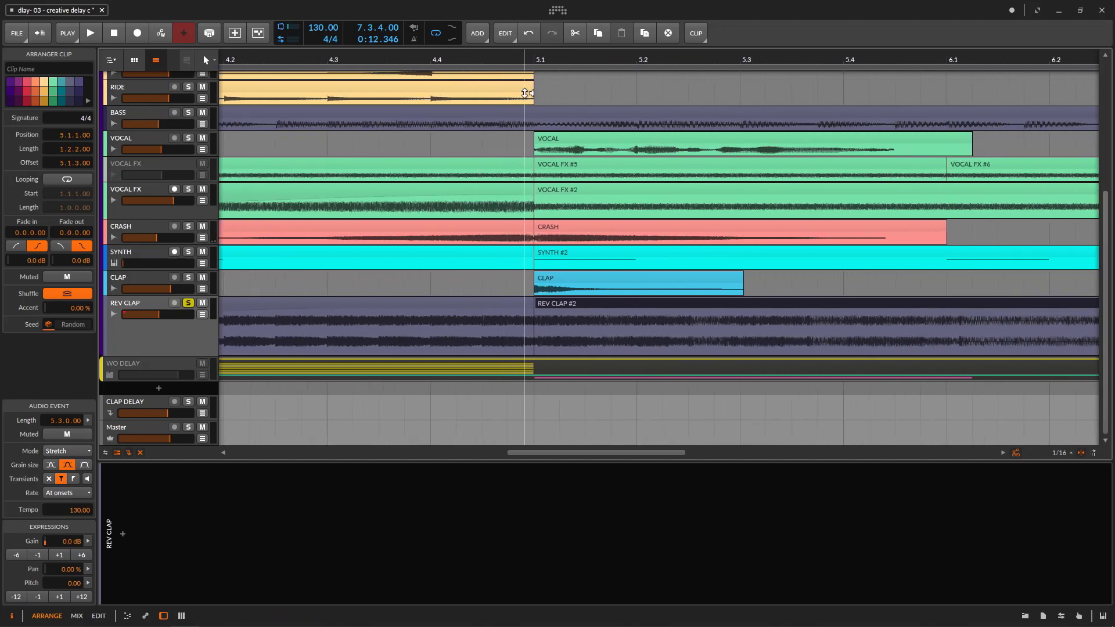
{"action": "left_click", "coordinate": [457, 267]}
{"action": "key", "text": "space"}
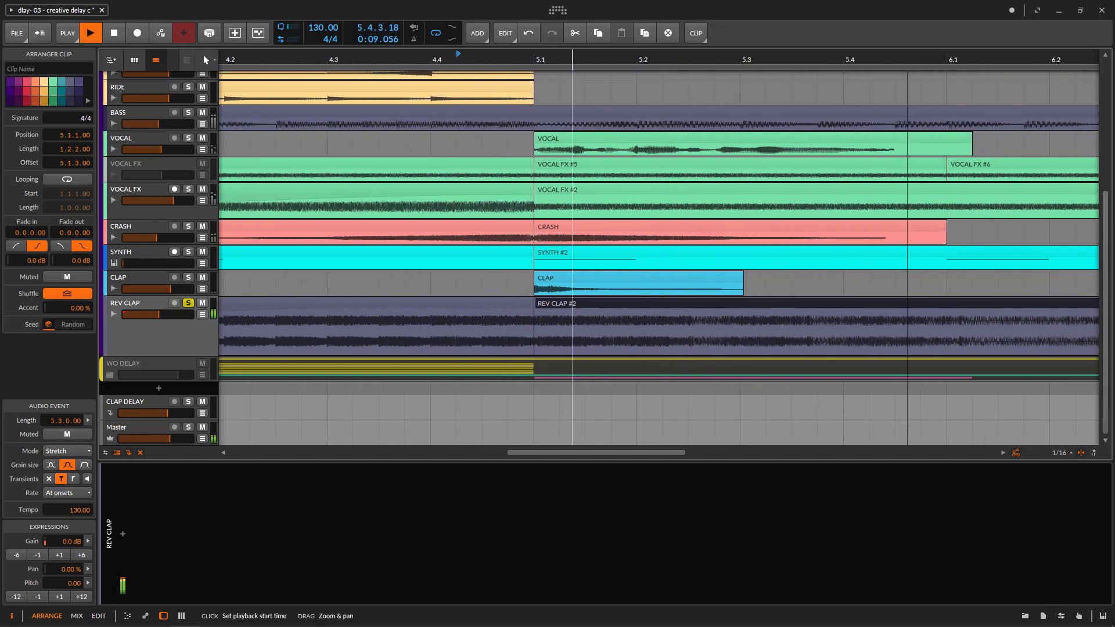
{"action": "scroll", "coordinate": [513, 58], "scroll_direction": "down", "scroll_amount": 5}
{"action": "key", "text": "space"}
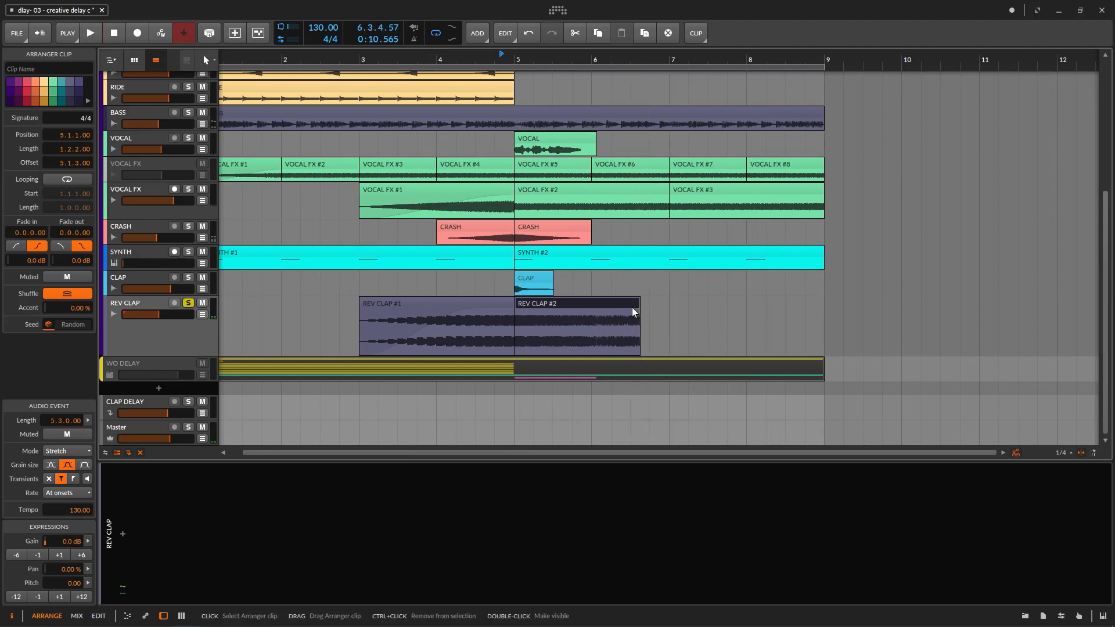
Step: Extend REV CLAP #2 to end at bar 7, add a fade-out of about 1.2.1.75 and audition the clips from bar 3
{"action": "left_click_drag", "start_coordinate": [636, 307], "coordinate": [665, 327]}
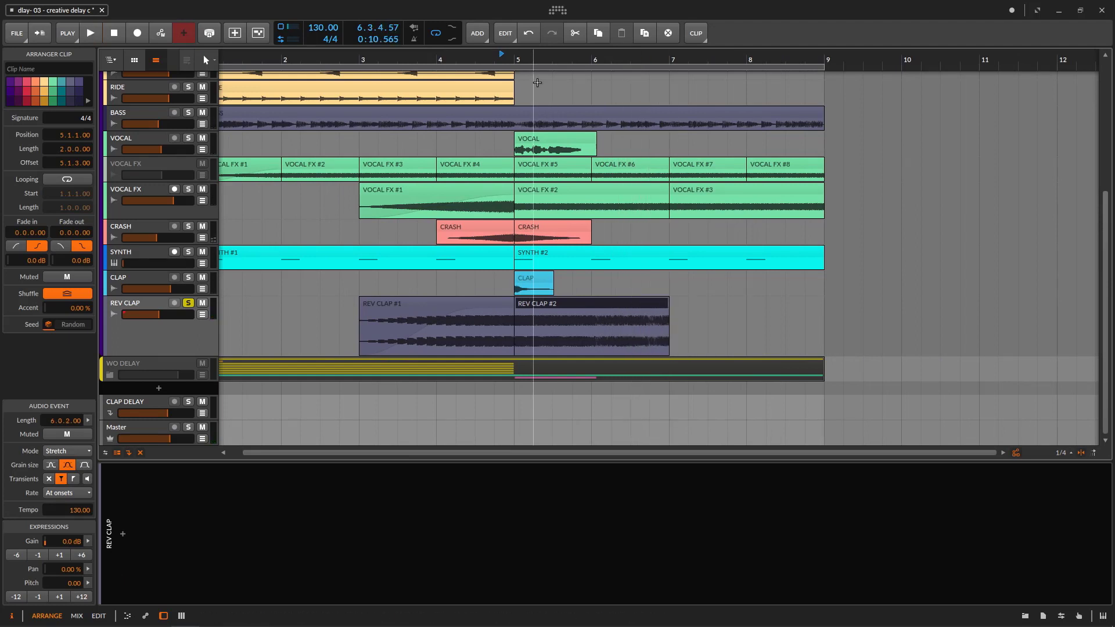
{"action": "key", "text": "space"}
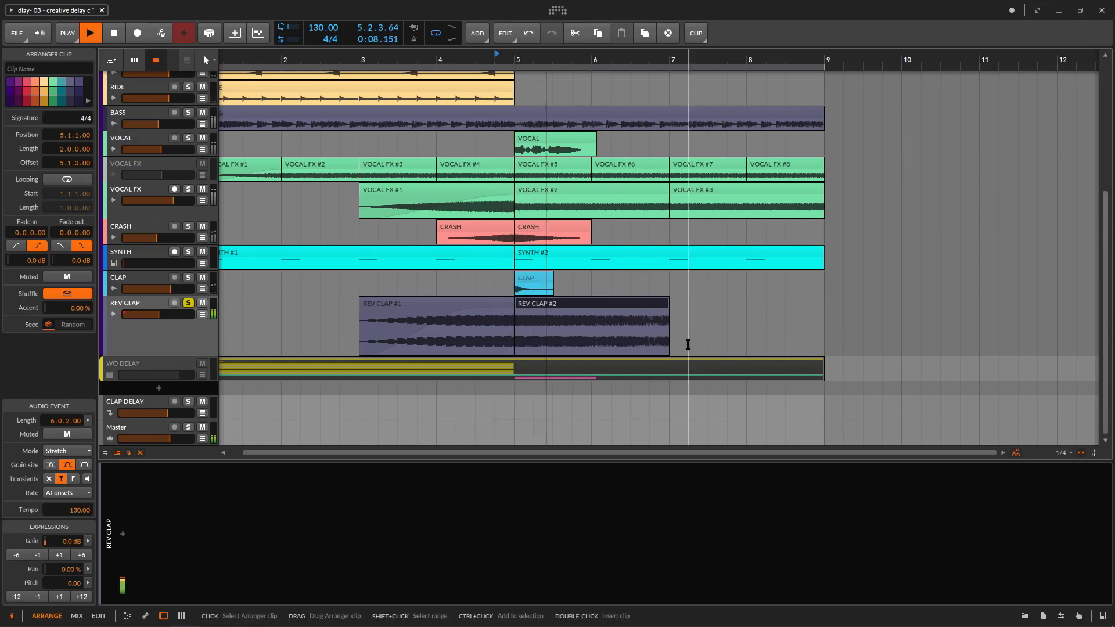
{"action": "left_click_drag", "start_coordinate": [667, 311], "coordinate": [545, 323]}
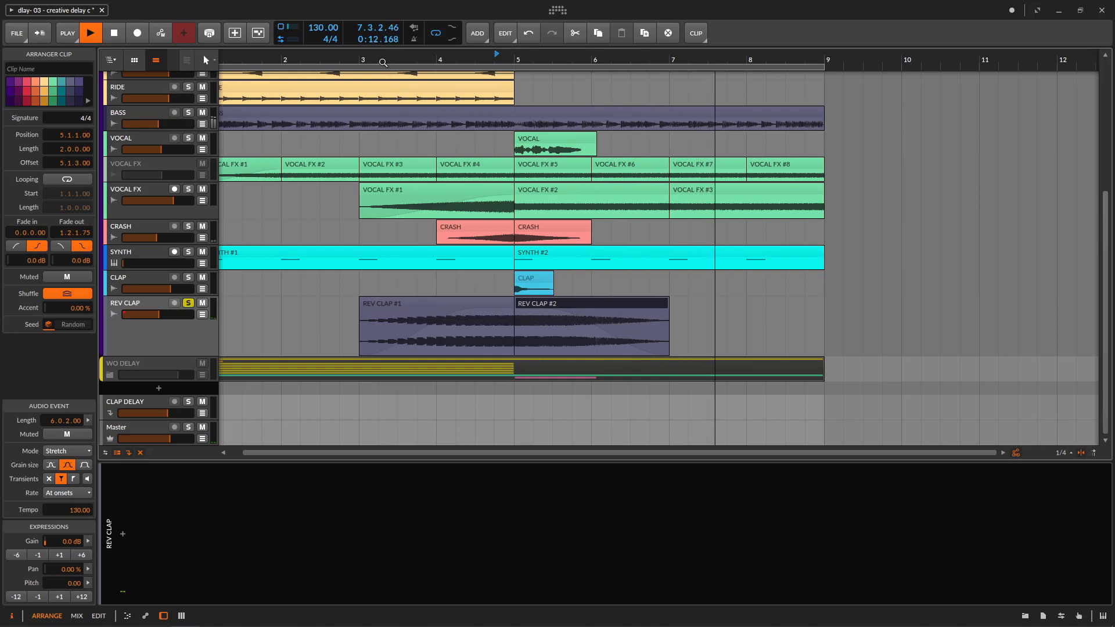
{"action": "left_click", "coordinate": [363, 57]}
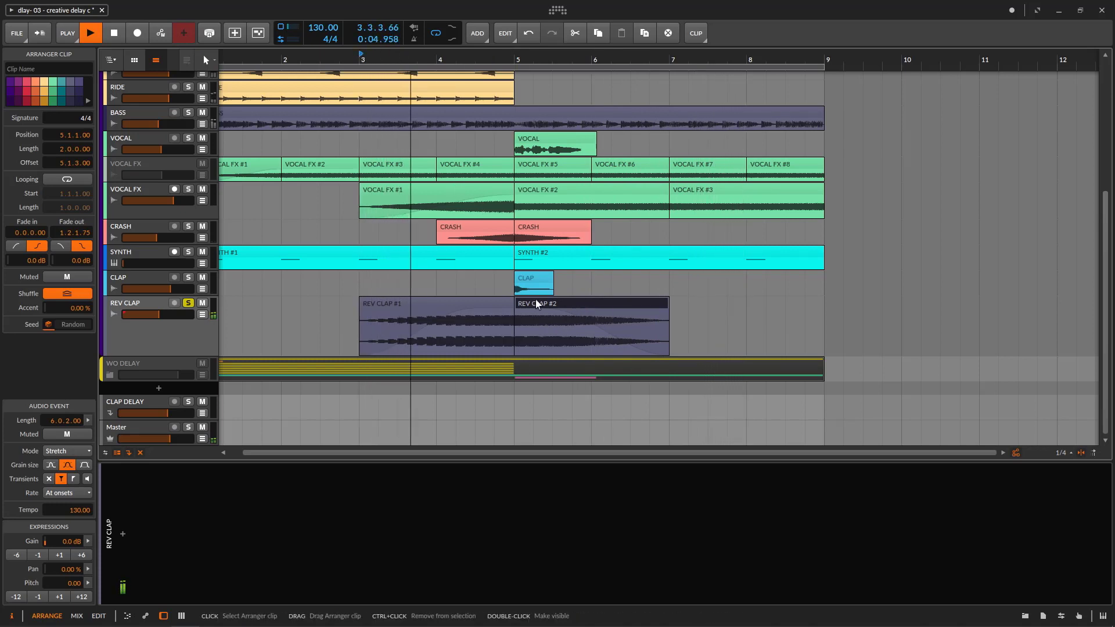
{"action": "left_click", "coordinate": [192, 344]}
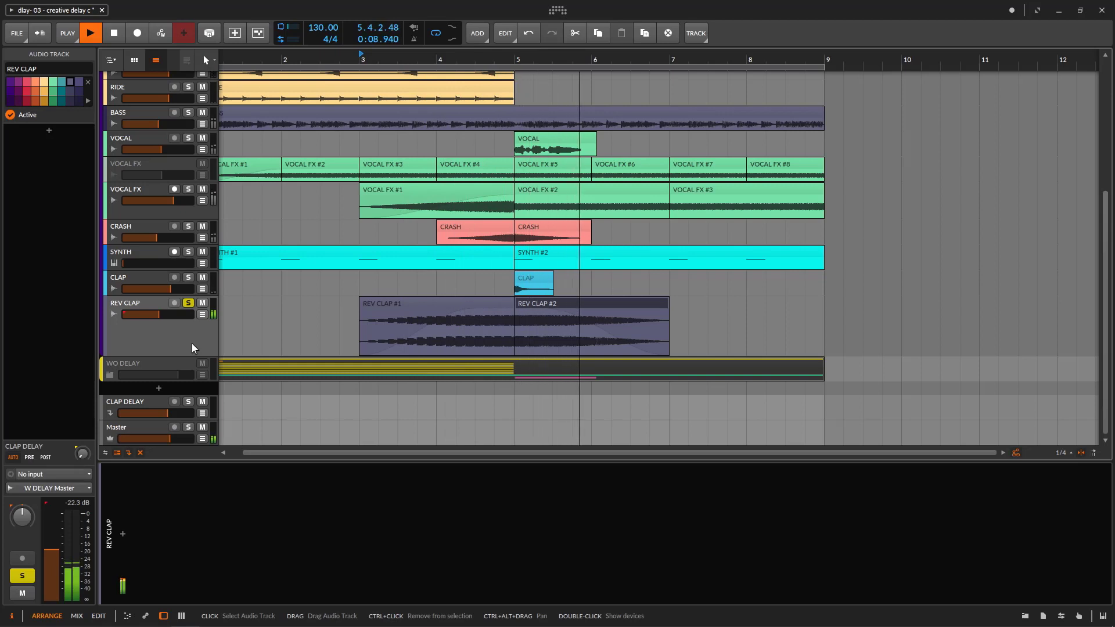
{"action": "key", "text": "space"}
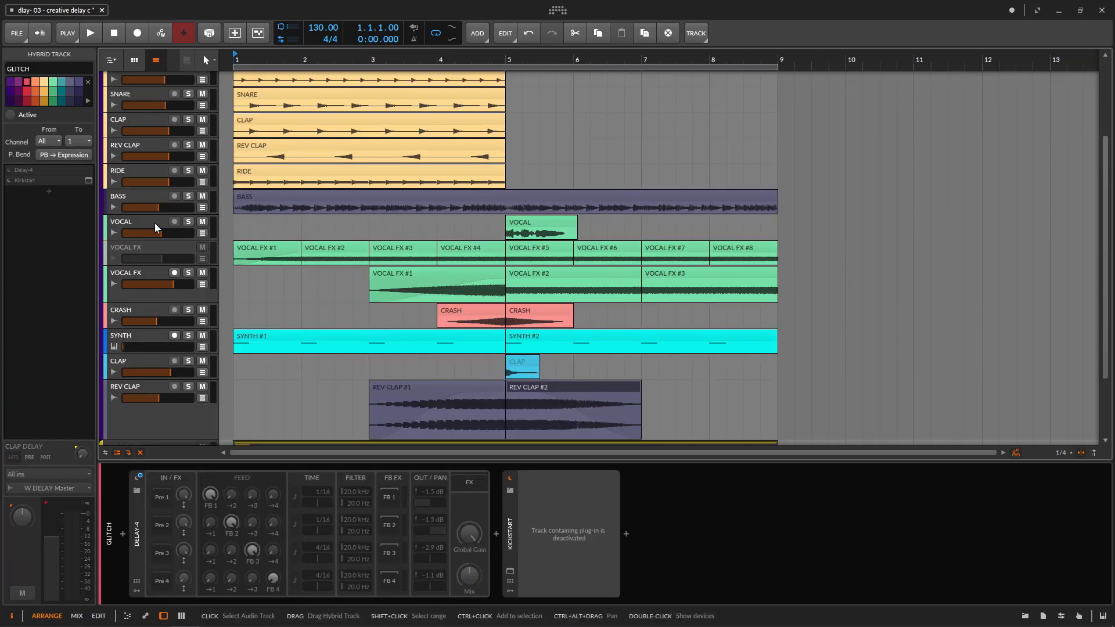
Step: Show the VOCAL track's device chain and solo the track
{"action": "left_click", "coordinate": [155, 226]}
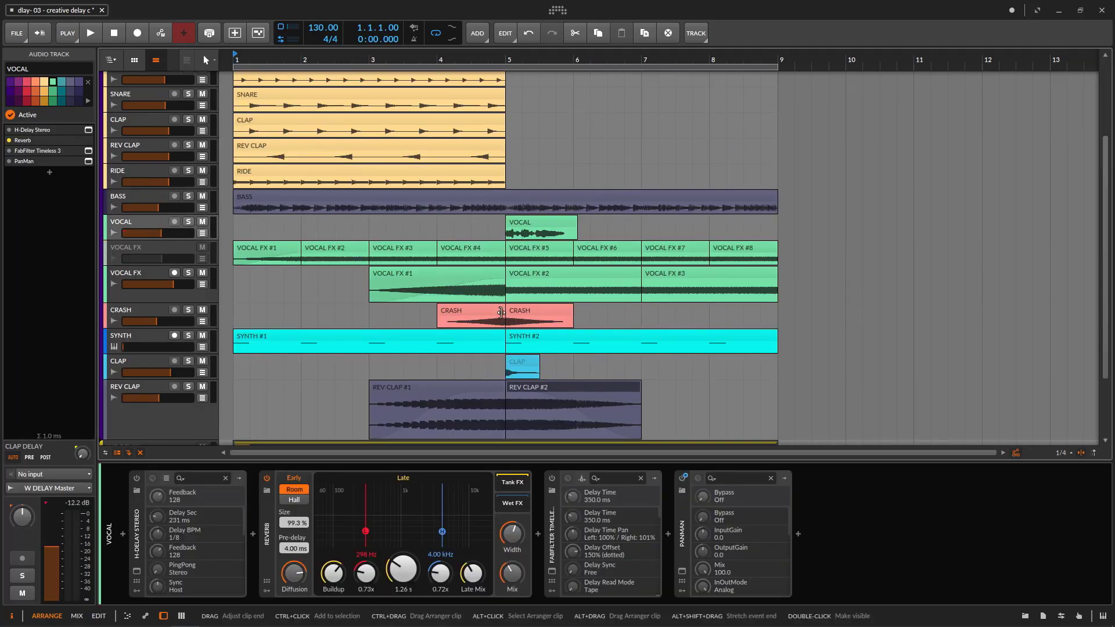
{"action": "left_click", "coordinate": [189, 222]}
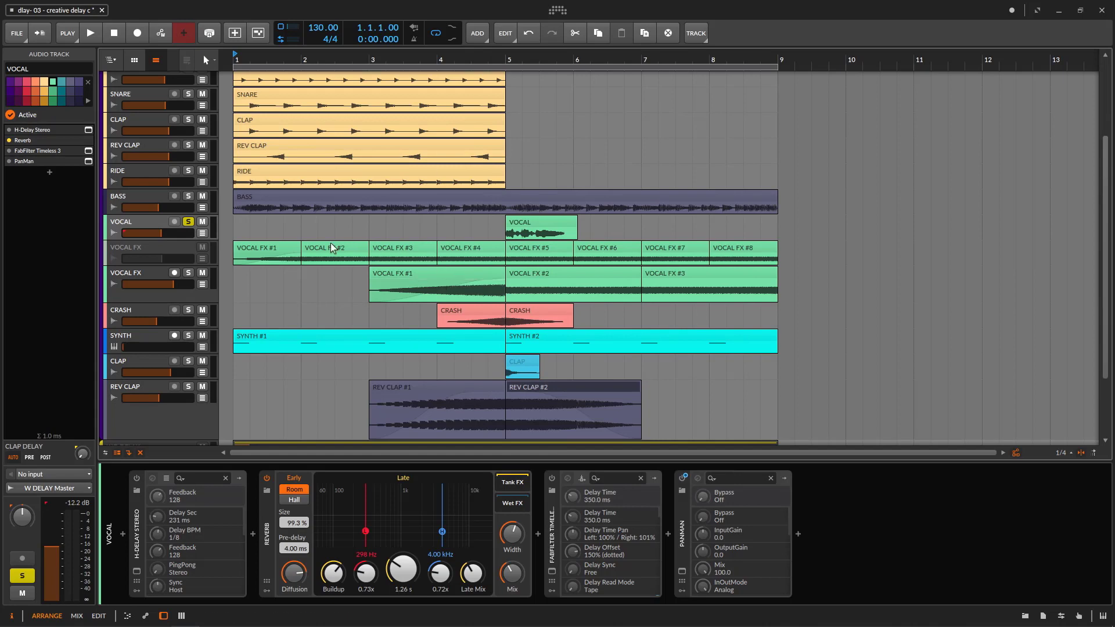
{"action": "scroll", "coordinate": [459, 289], "scroll_direction": "up", "scroll_amount": 4}
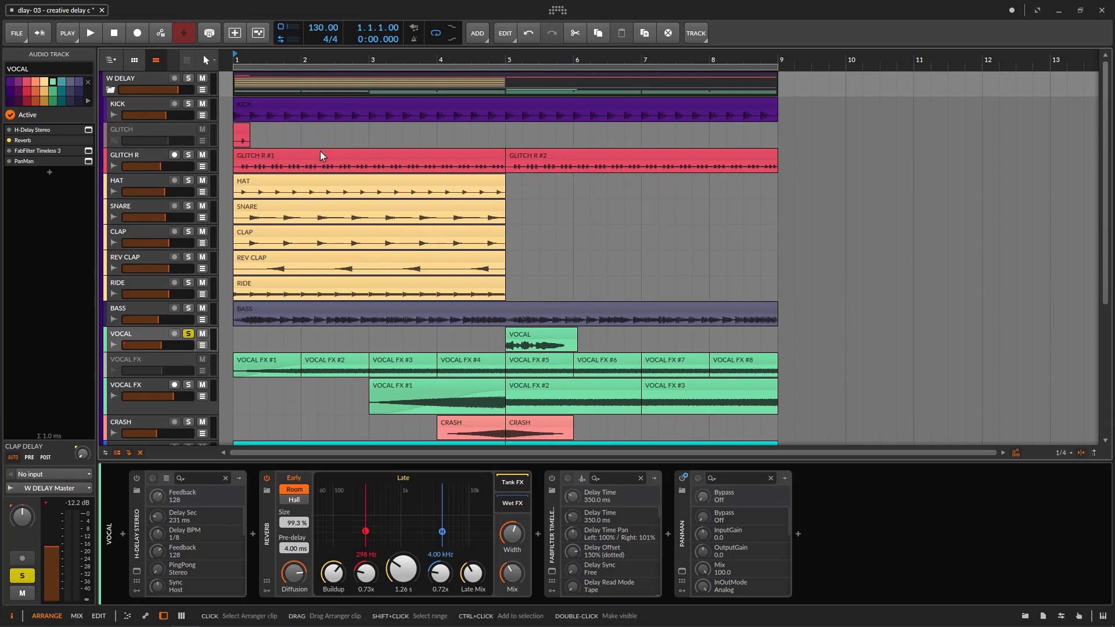
{"action": "left_click", "coordinate": [155, 155]}
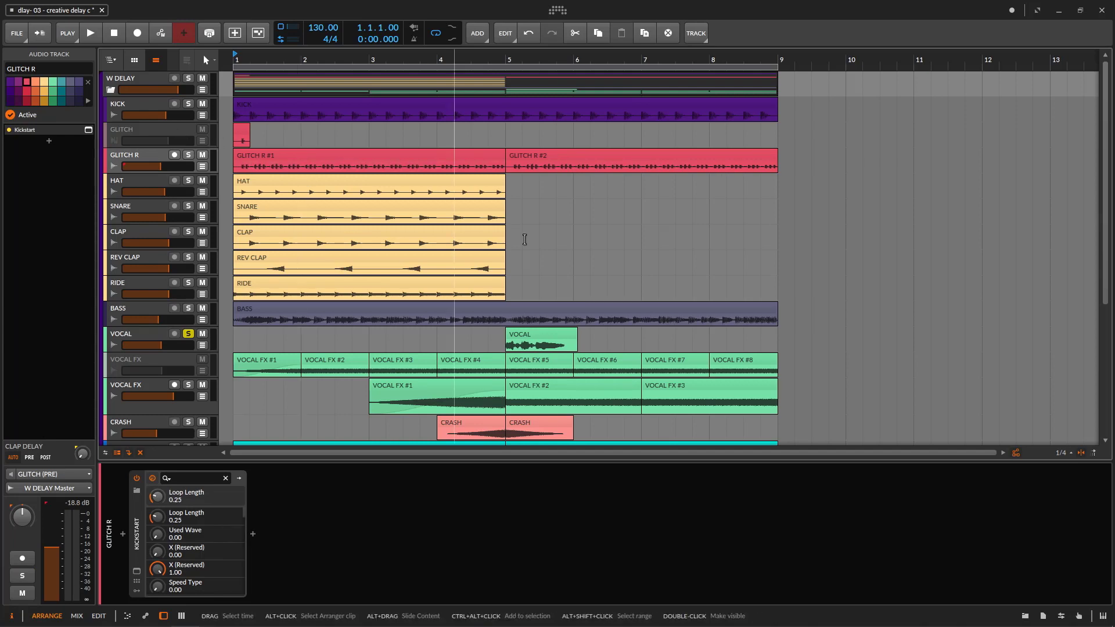
{"action": "scroll", "coordinate": [665, 222], "scroll_direction": "down", "scroll_amount": 2}
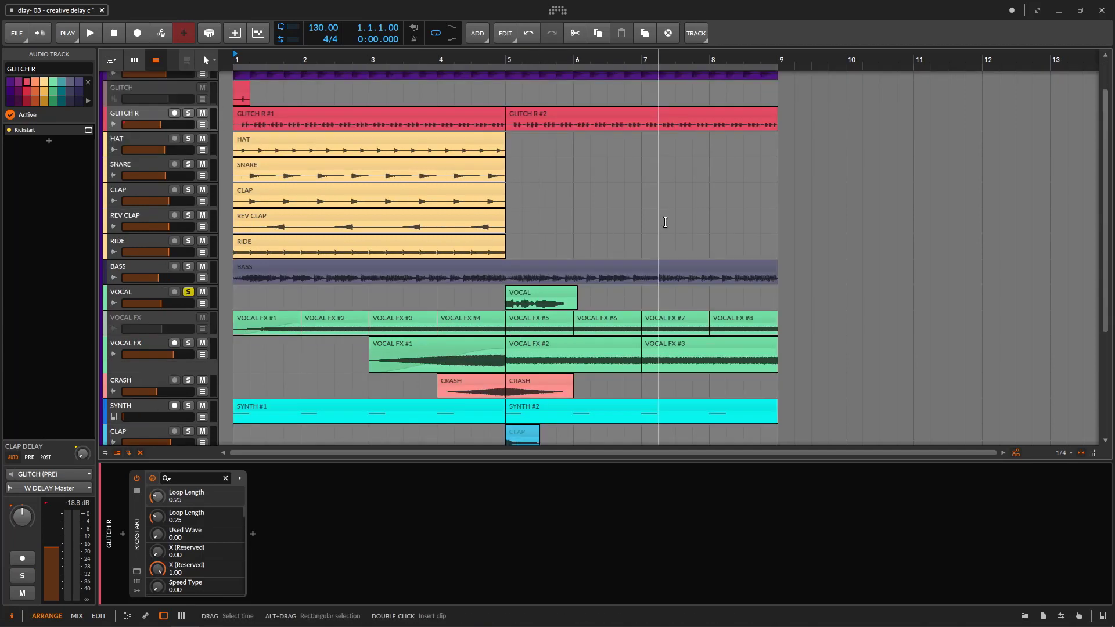
{"action": "scroll", "coordinate": [666, 226], "scroll_direction": "down", "scroll_amount": 4}
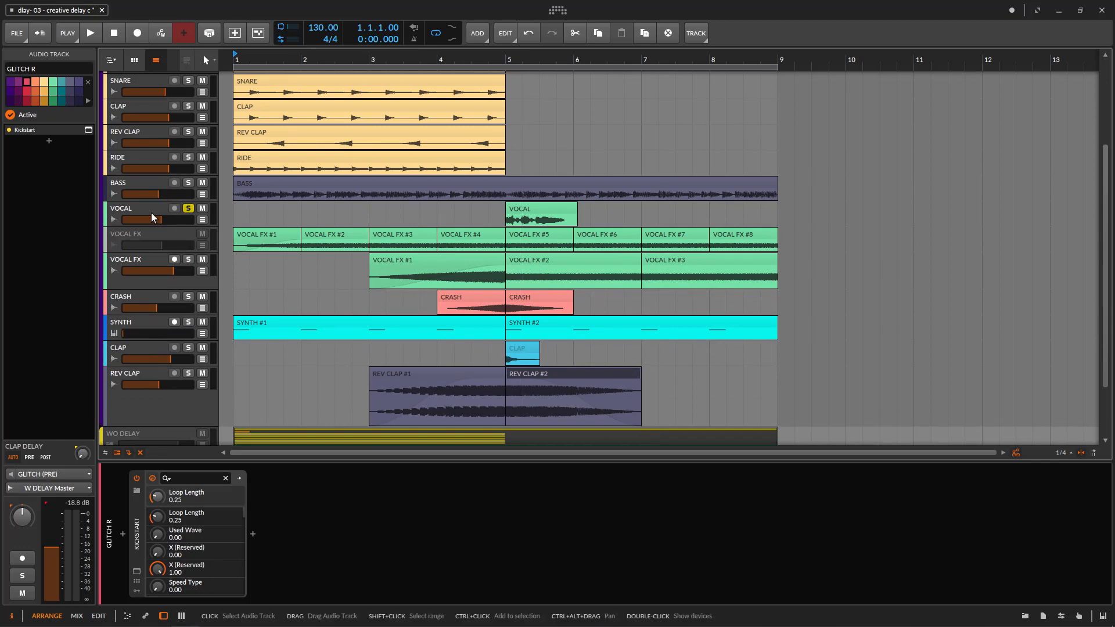
{"action": "scroll", "coordinate": [463, 336], "scroll_direction": "down", "scroll_amount": 2}
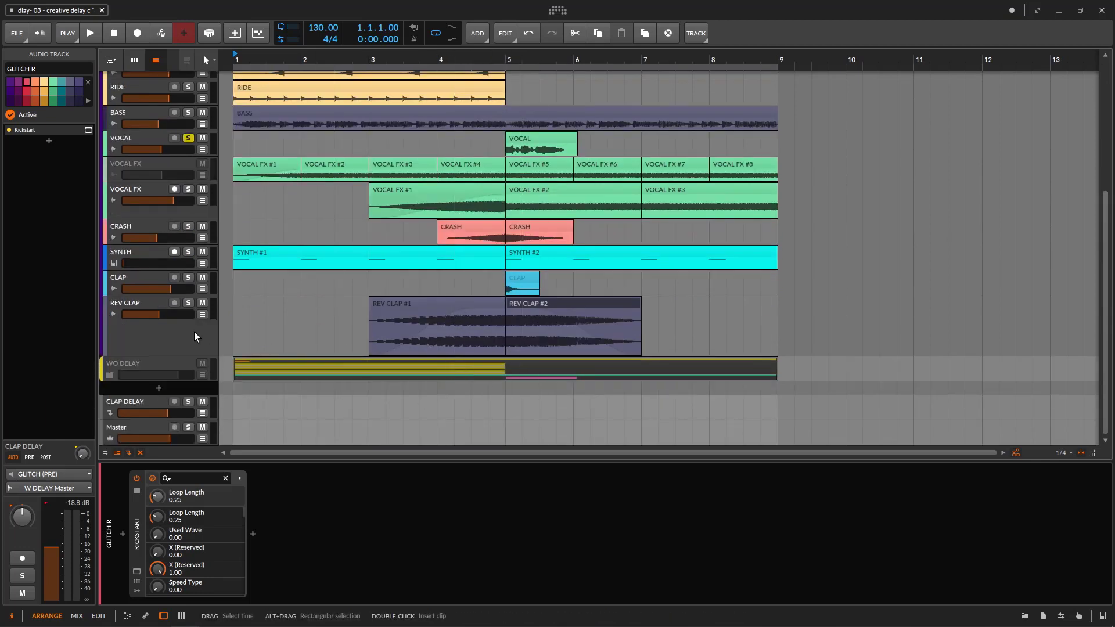
{"action": "left_click", "coordinate": [441, 302]}
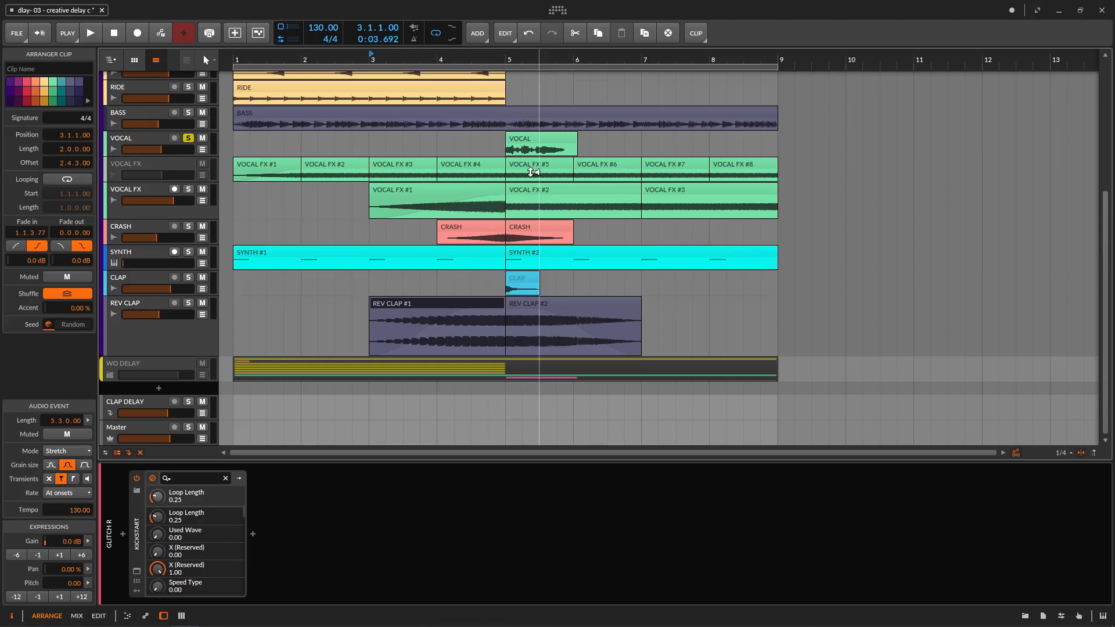
Step: Bring the VOCAL track's devices back into view and play the soloed vocal from the middle of bar 4
{"action": "left_click", "coordinate": [176, 138]}
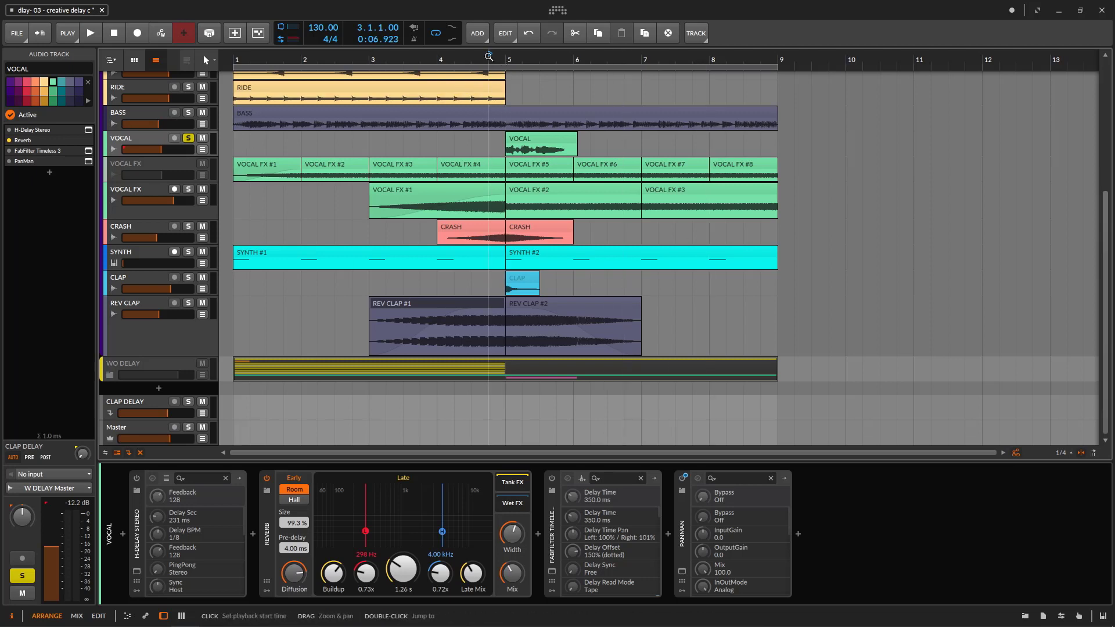
{"action": "key", "text": "space"}
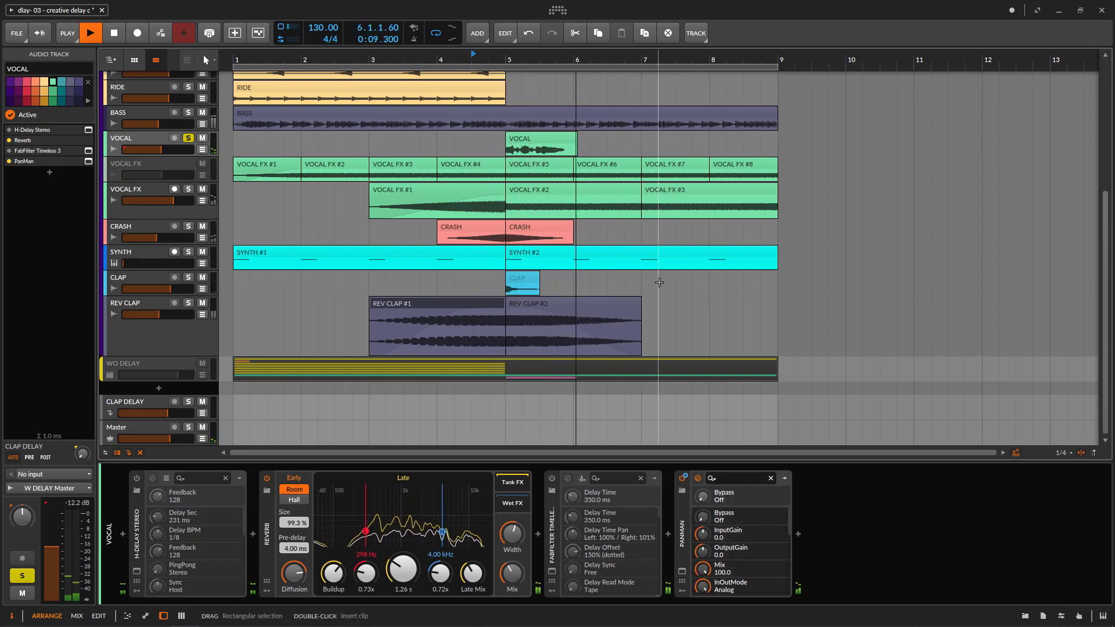
{"action": "key", "text": "space"}
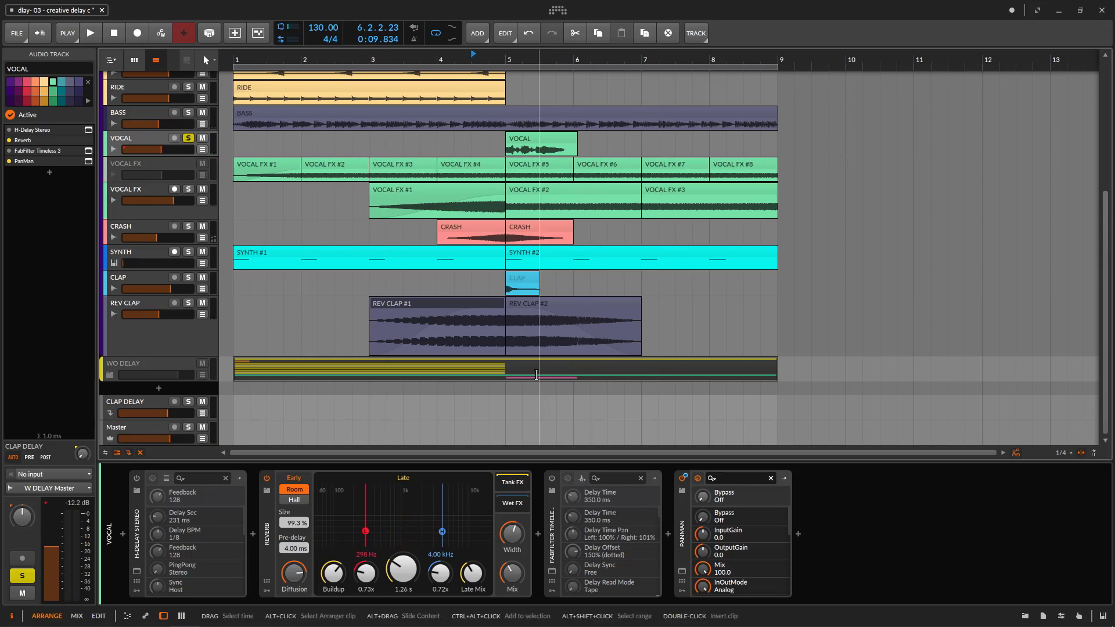
Step: Inspect the vocal's FabFilter Timeless 3 settings and show the VOCAL track's automation lanes
{"action": "left_click", "coordinate": [553, 569]}
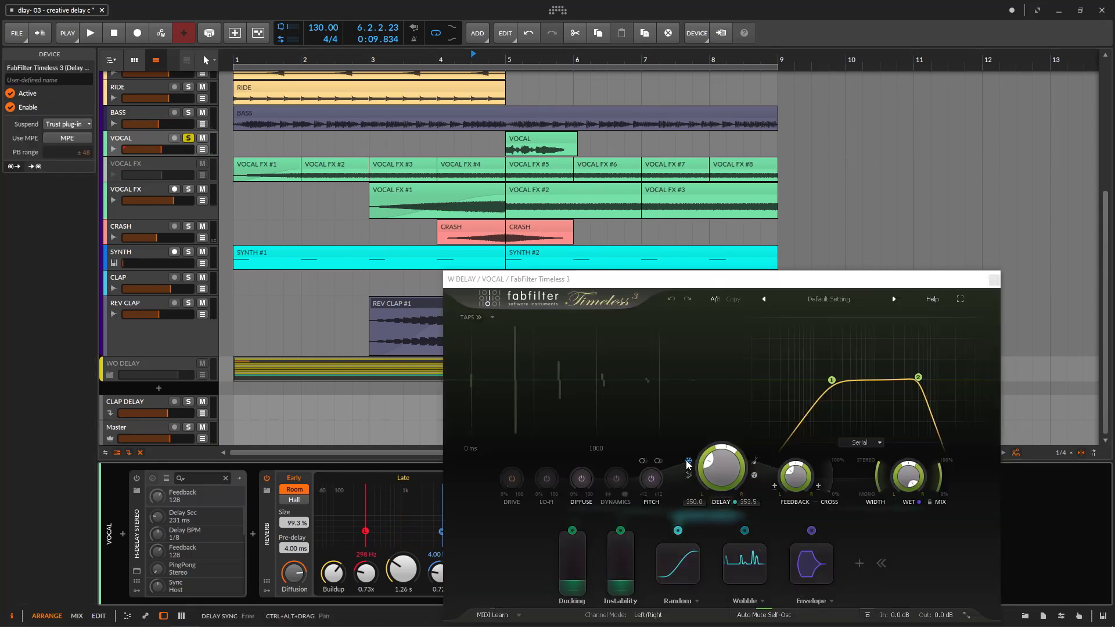
{"action": "left_click_drag", "start_coordinate": [734, 286], "coordinate": [739, 285]}
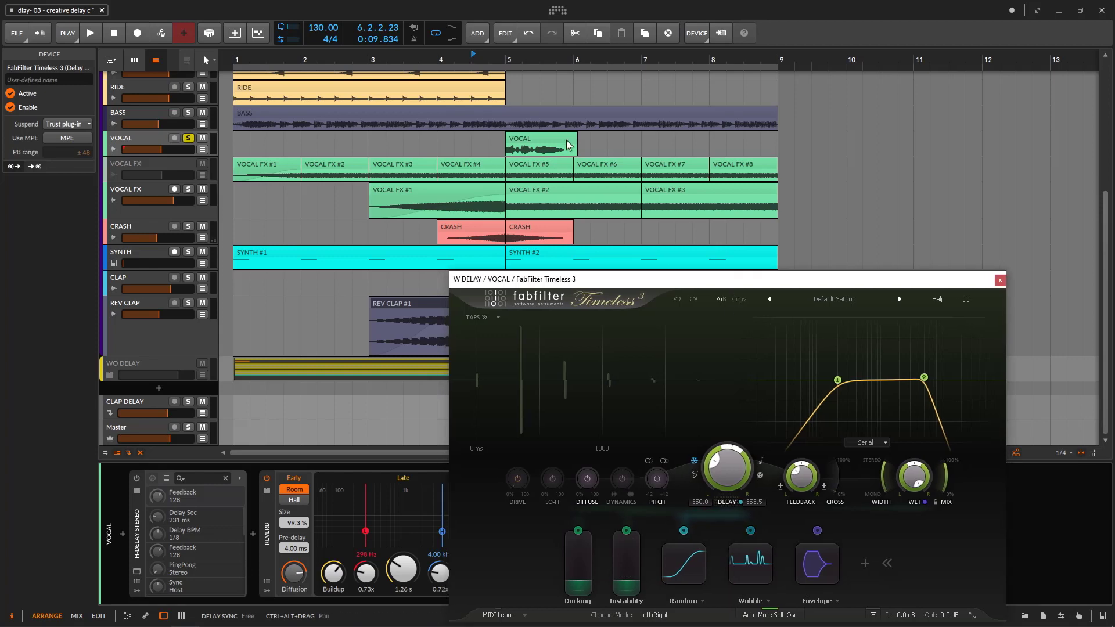
{"action": "left_click", "coordinate": [201, 151]}
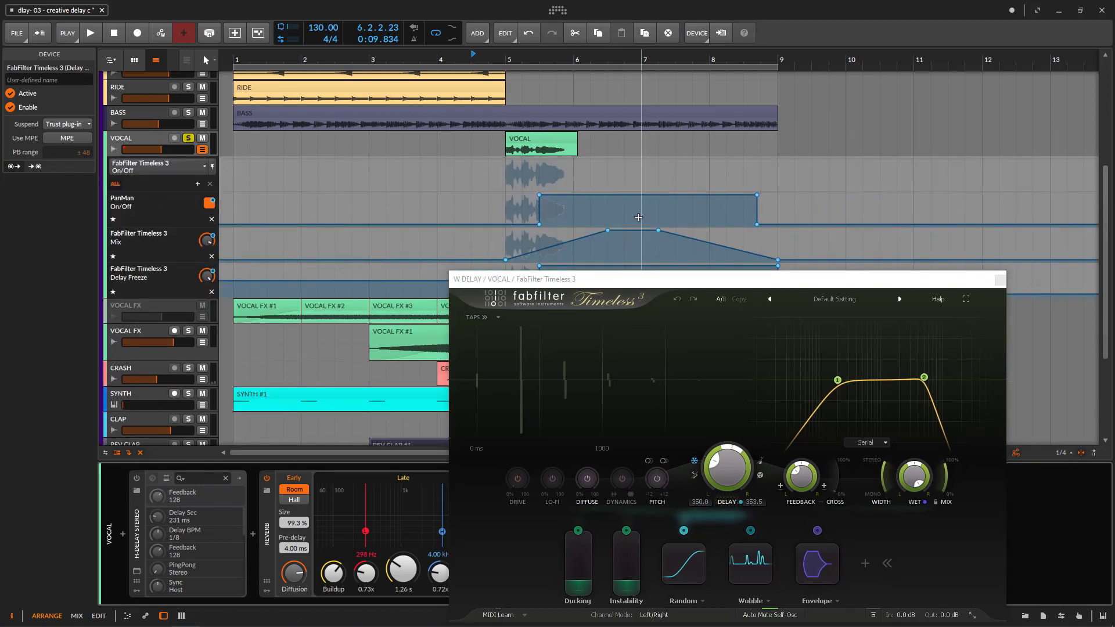
{"action": "left_click_drag", "start_coordinate": [671, 282], "coordinate": [599, 383]}
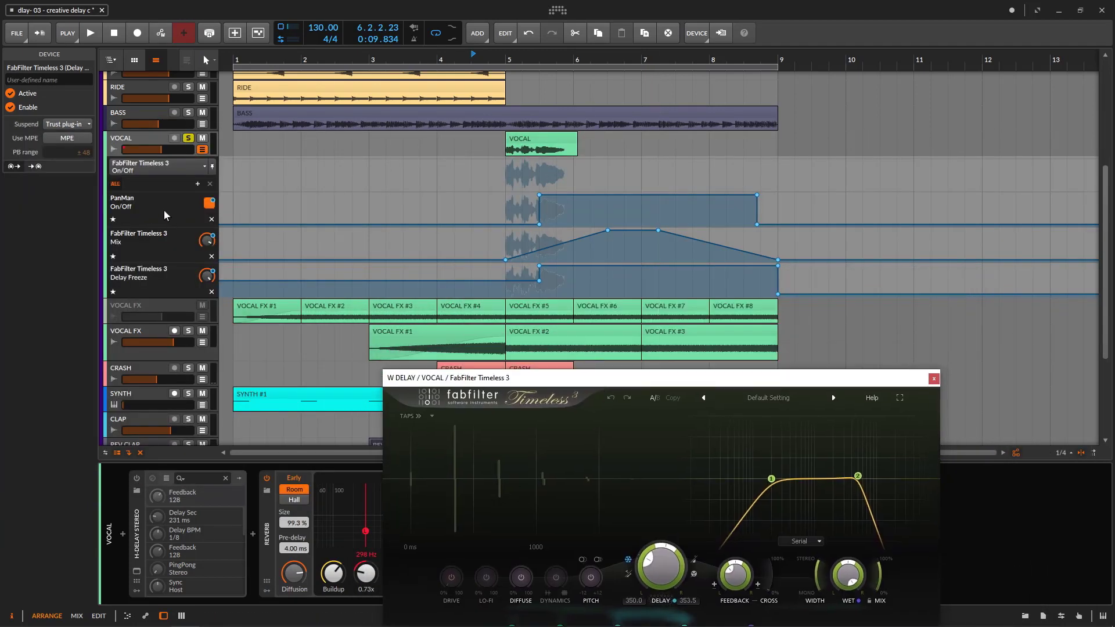
{"action": "left_click", "coordinate": [934, 378]}
Step: Open the VOCAL track's PanMan plug-in and keep its window clear of the automation around bar 5
{"action": "left_click", "coordinate": [682, 571]}
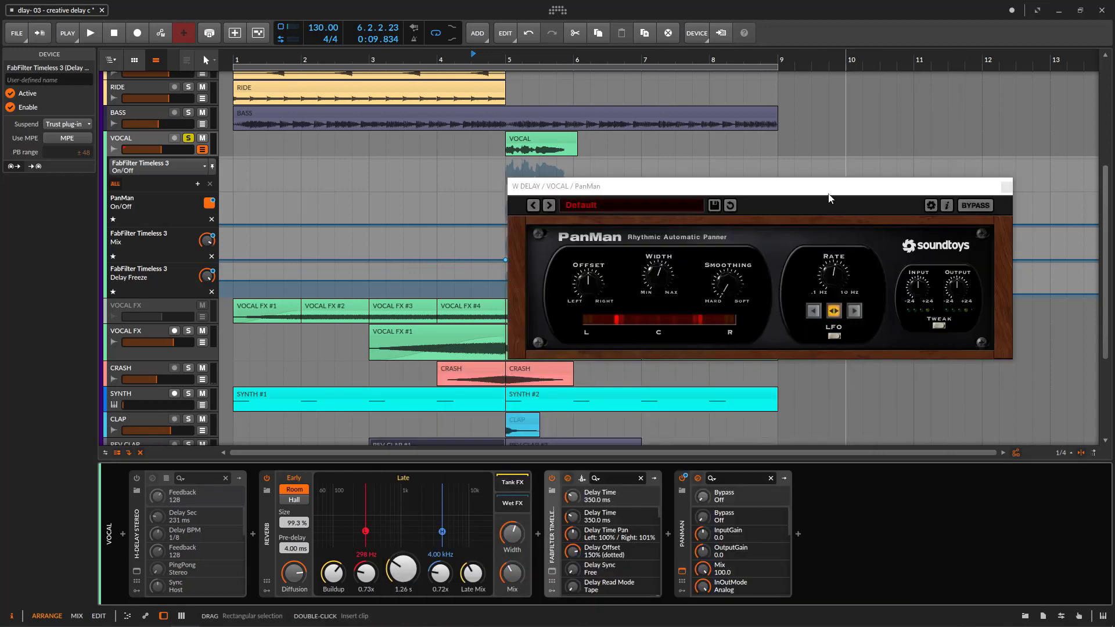
{"action": "left_click_drag", "start_coordinate": [824, 189], "coordinate": [814, 300]}
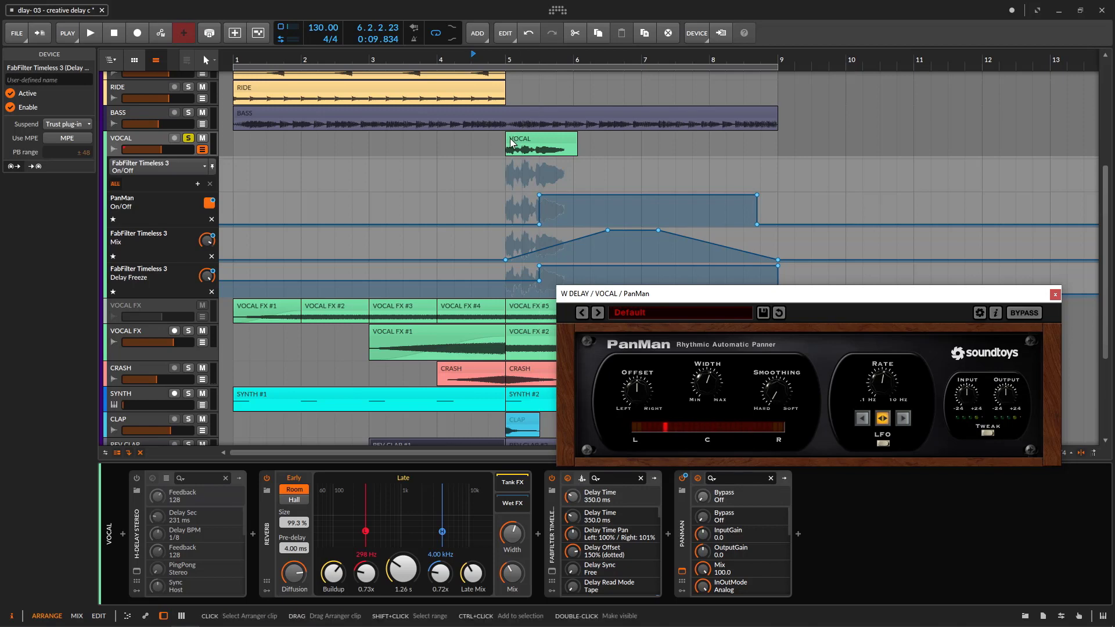
{"action": "scroll", "coordinate": [523, 131], "scroll_direction": "up", "scroll_amount": 4}
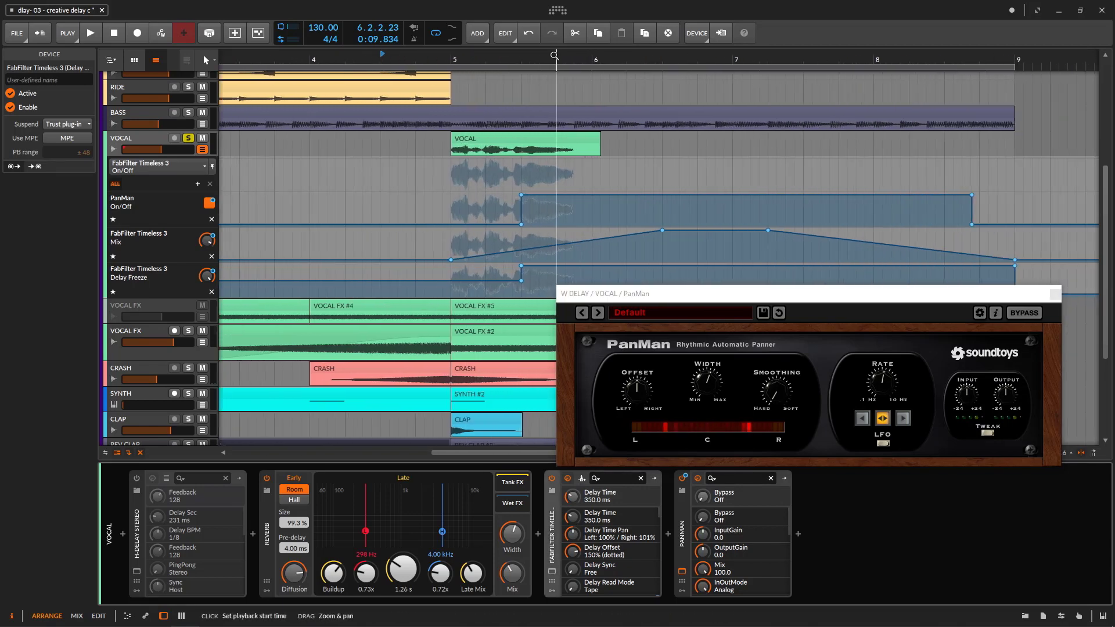
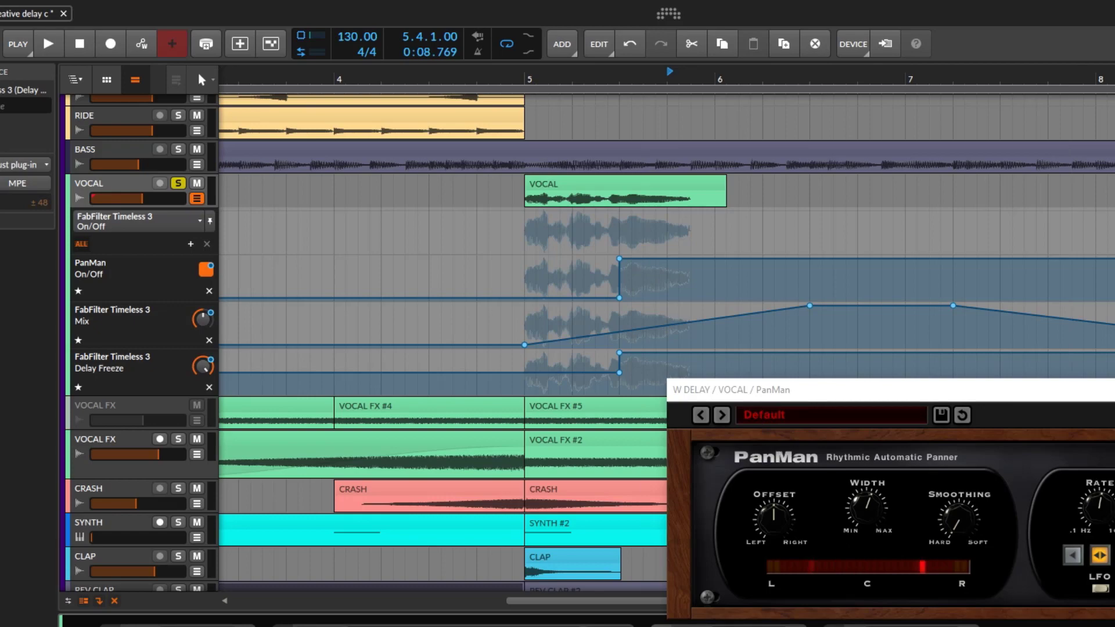
Step: Close the PanMan window and open the vocal's FabFilter Timeless 3 window during playback of the soloed vocal
{"action": "left_click", "coordinate": [1058, 356]}
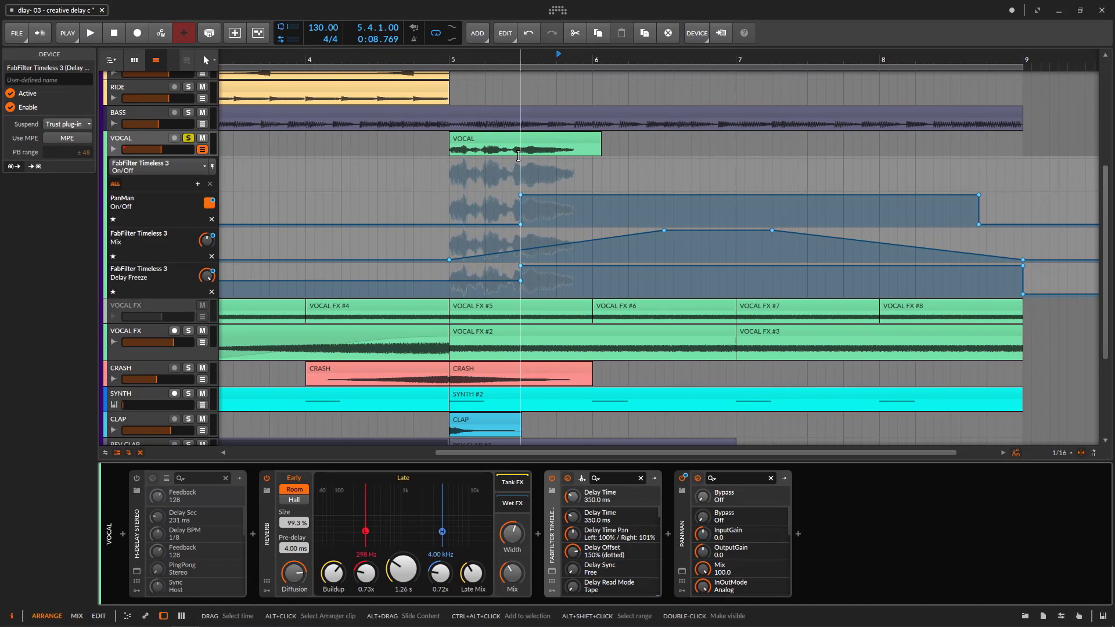
{"action": "left_click", "coordinate": [554, 572]}
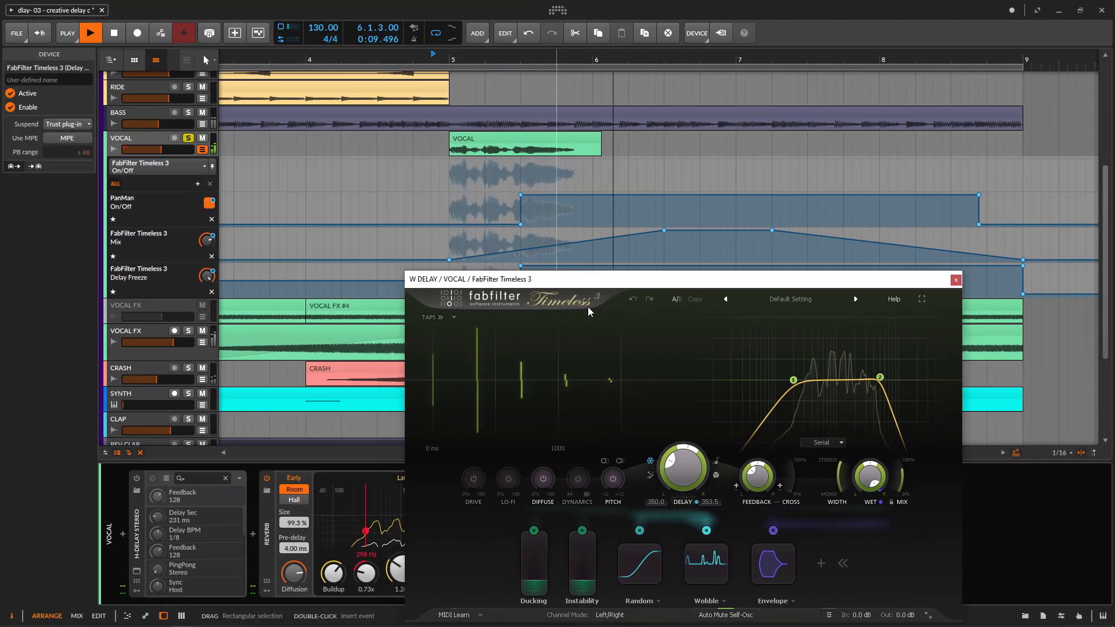
{"action": "left_click_drag", "start_coordinate": [574, 312], "coordinate": [562, 302]}
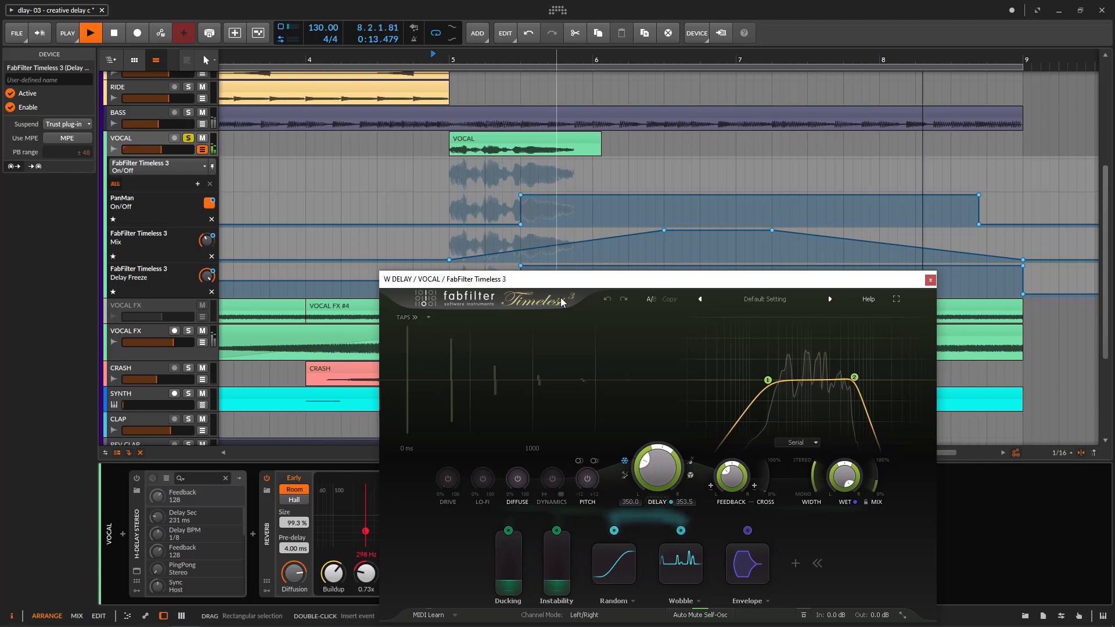
{"action": "left_click", "coordinate": [120, 36]}
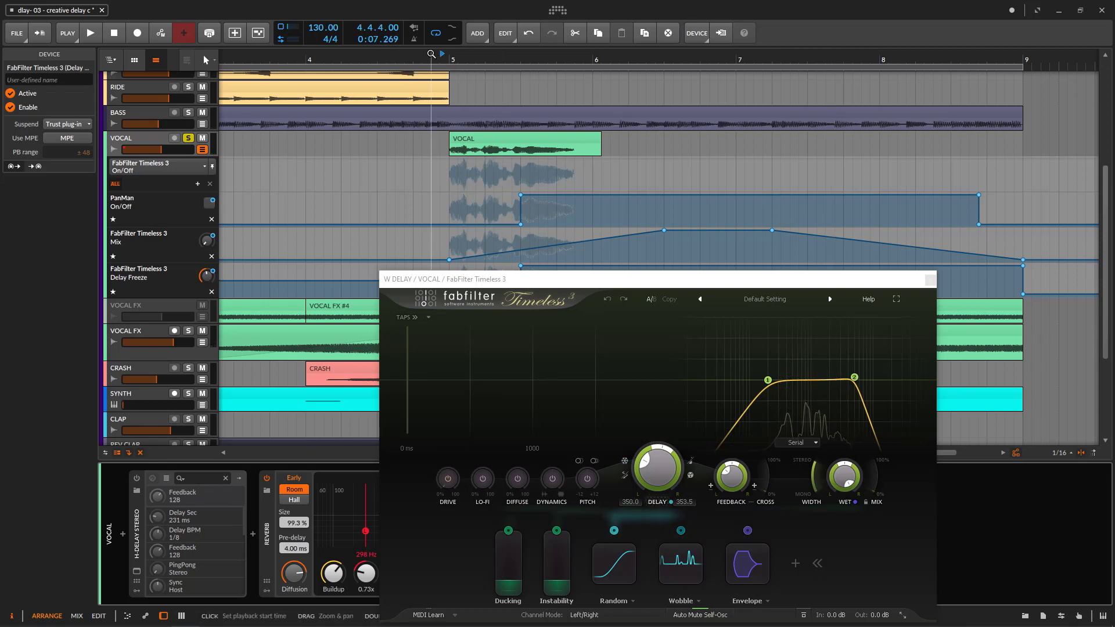
Step: Replay the soloed vocal from just before bar 5 against its uncovered automation and close the Timeless 3 window
{"action": "key", "text": "space"}
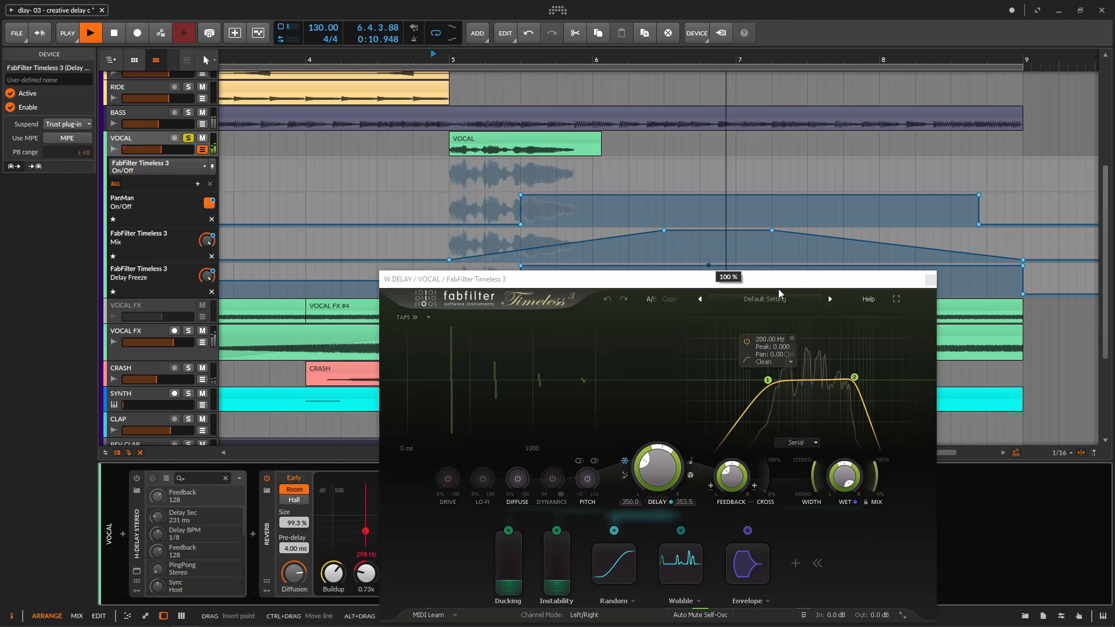
{"action": "left_click_drag", "start_coordinate": [779, 294], "coordinate": [320, 218]}
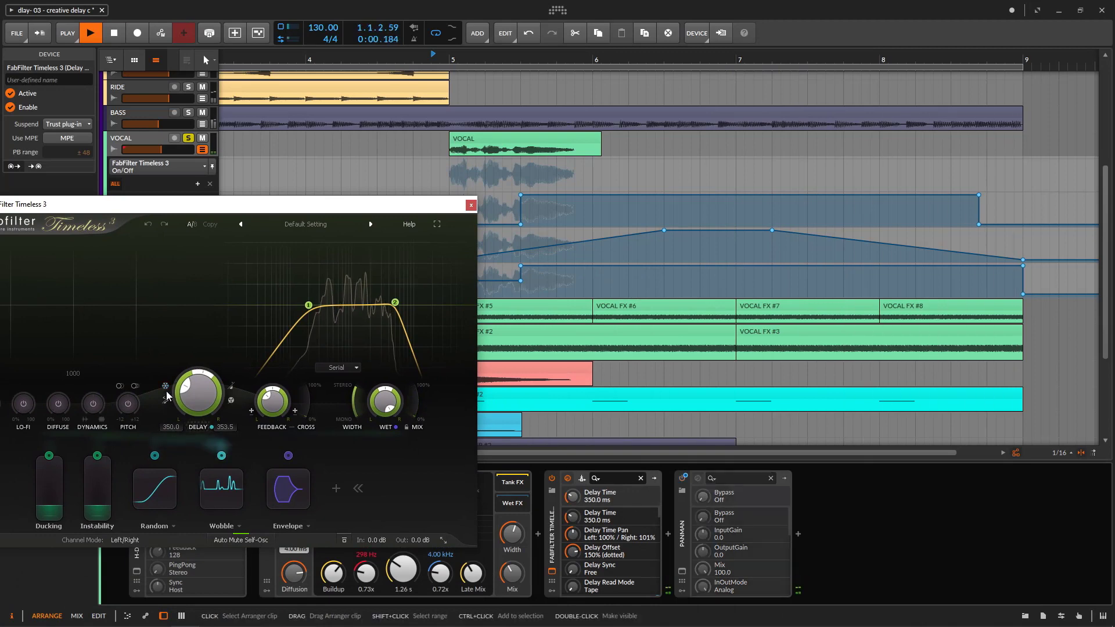
{"action": "left_click", "coordinate": [471, 205]}
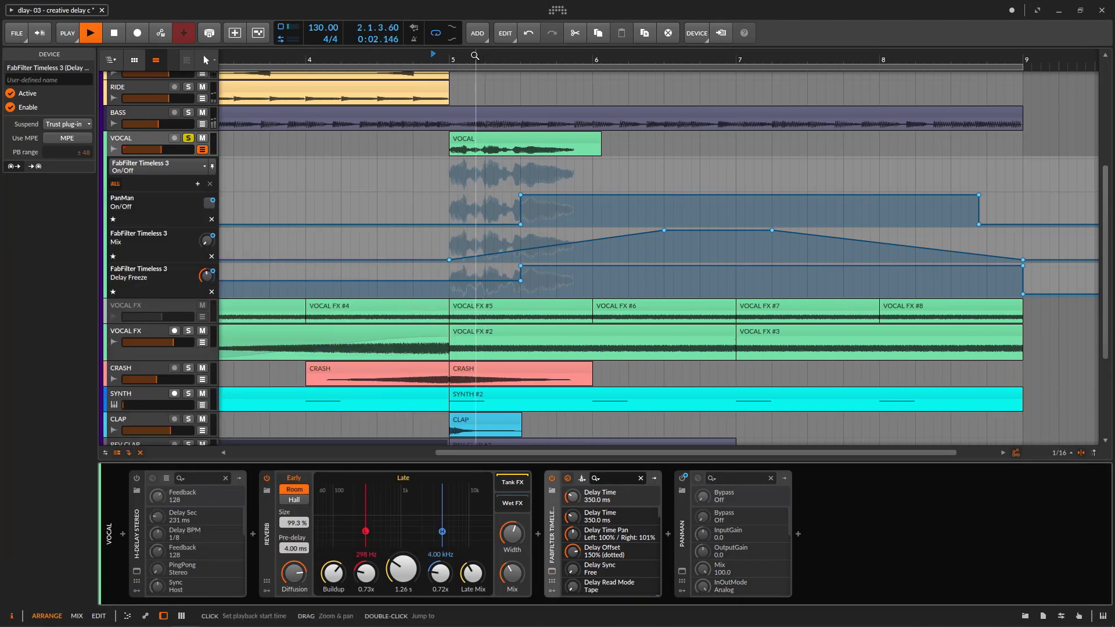
{"action": "left_click_drag", "start_coordinate": [475, 56], "coordinate": [468, 35]}
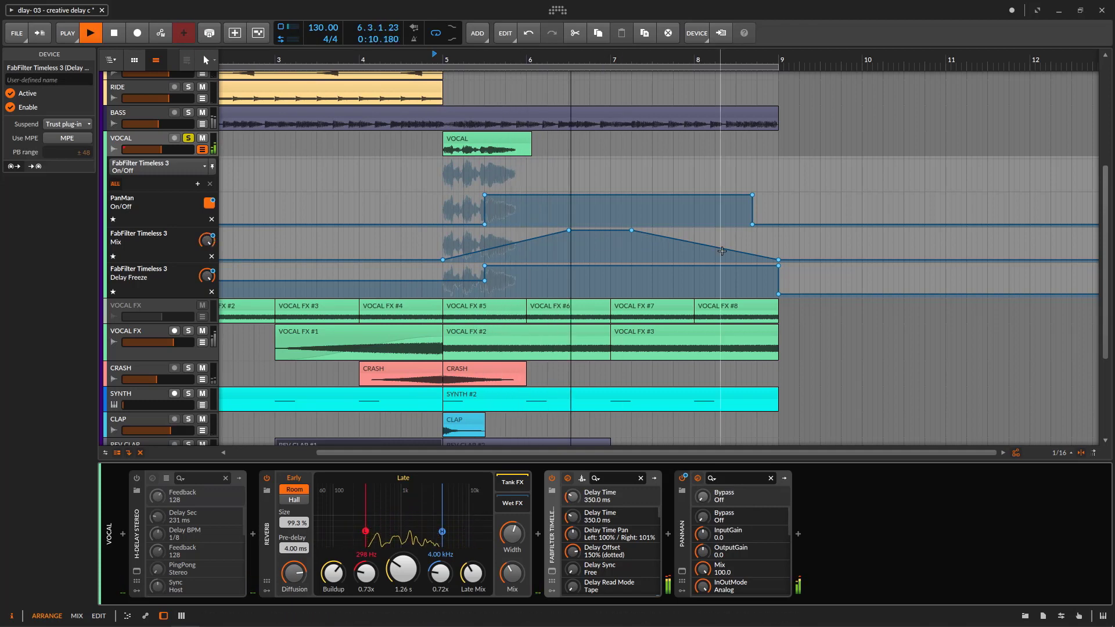
{"action": "key", "text": "space"}
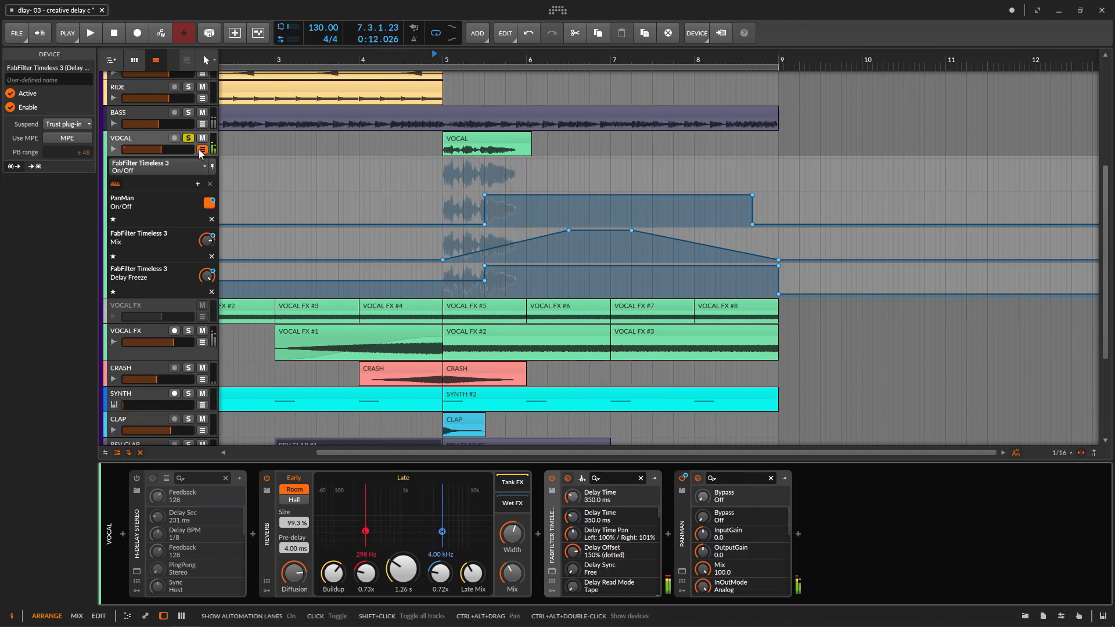
Step: Hide the VOCAL track's automation lanes, unsolo it and play the full mix from the middle of bar 4
{"action": "left_click", "coordinate": [202, 149]}
{"action": "left_click", "coordinate": [194, 145]}
{"action": "key", "text": "space"}
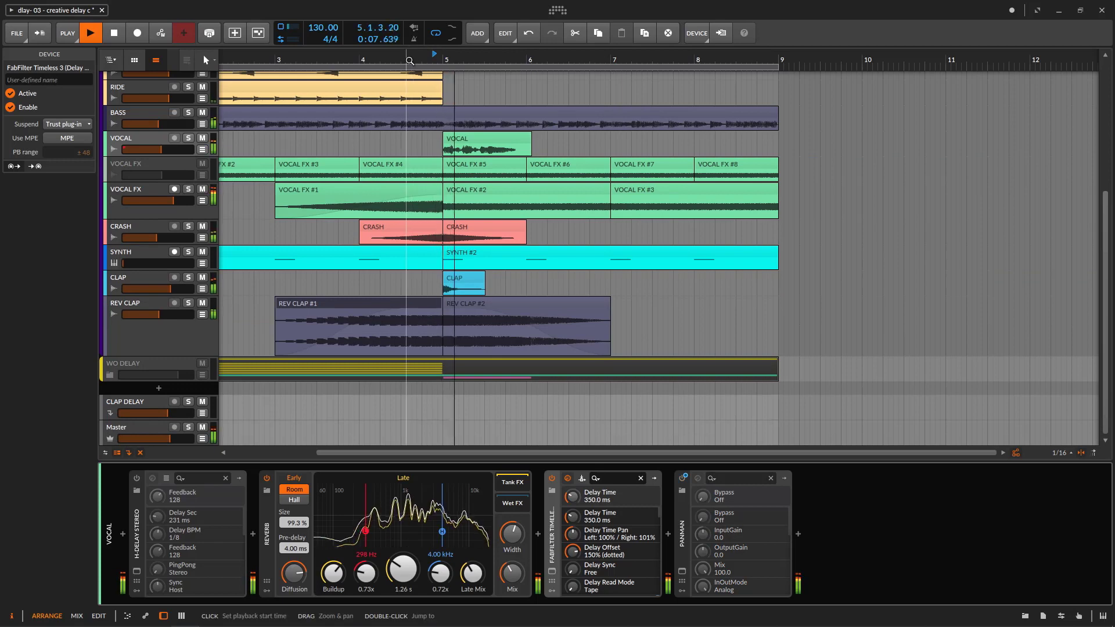
{"action": "left_click", "coordinate": [410, 60]}
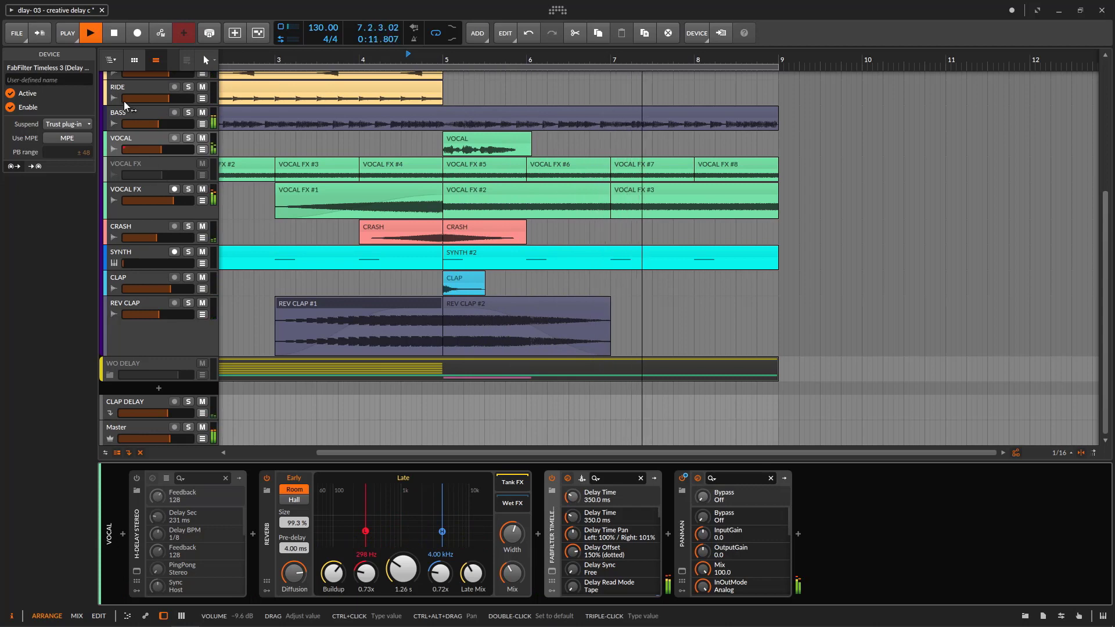
{"action": "left_click", "coordinate": [113, 40]}
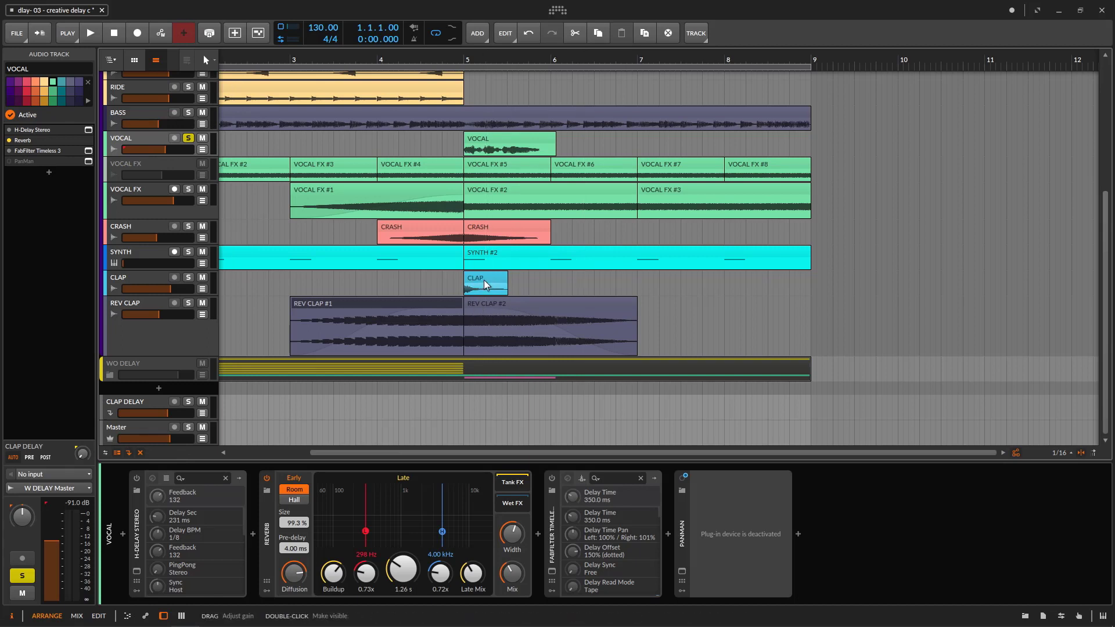
Step: Turn on the VOCAL track's H-Delay Stereo, set its Feedback to 0 and play the vocal from early in bar 4
{"action": "left_click", "coordinate": [137, 479]}
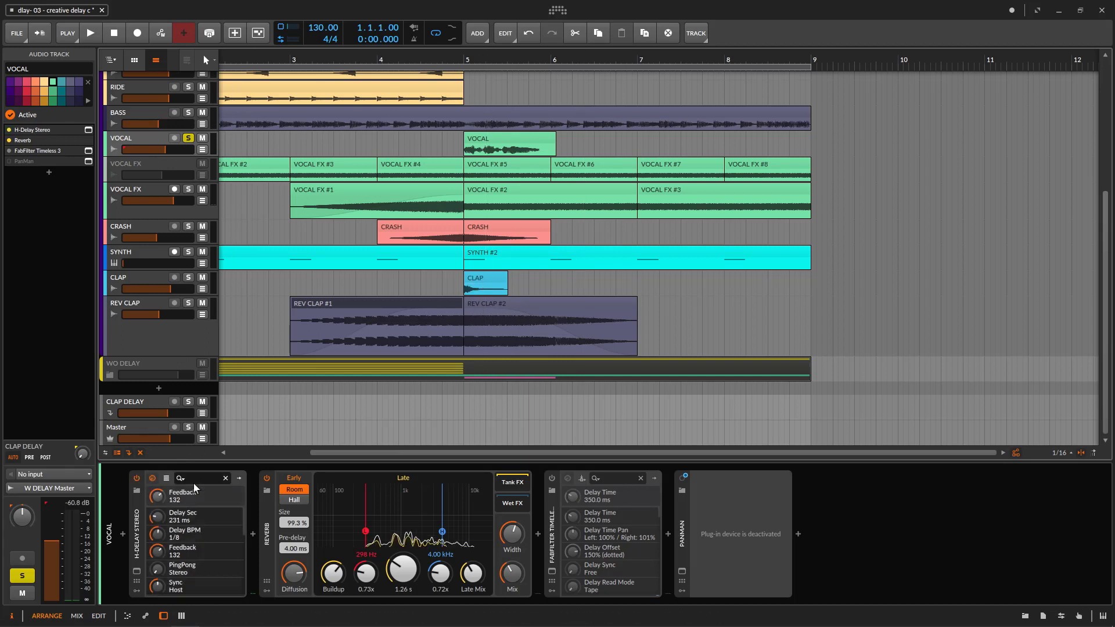
{"action": "key", "text": "space"}
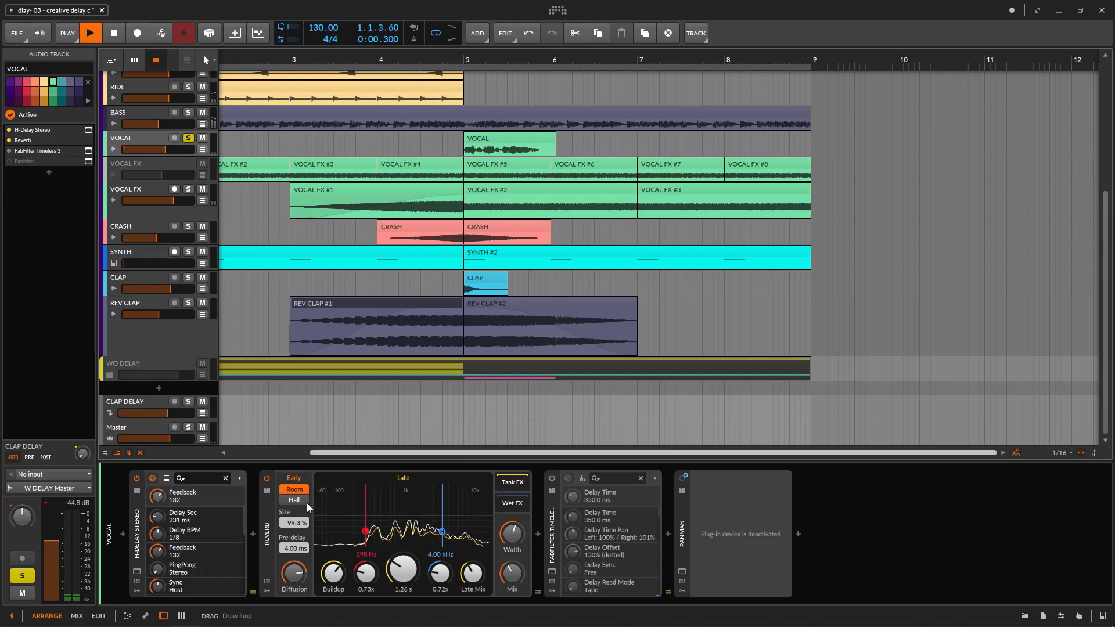
{"action": "left_click", "coordinate": [136, 572]}
{"action": "left_click_drag", "start_coordinate": [740, 314], "coordinate": [748, 332]}
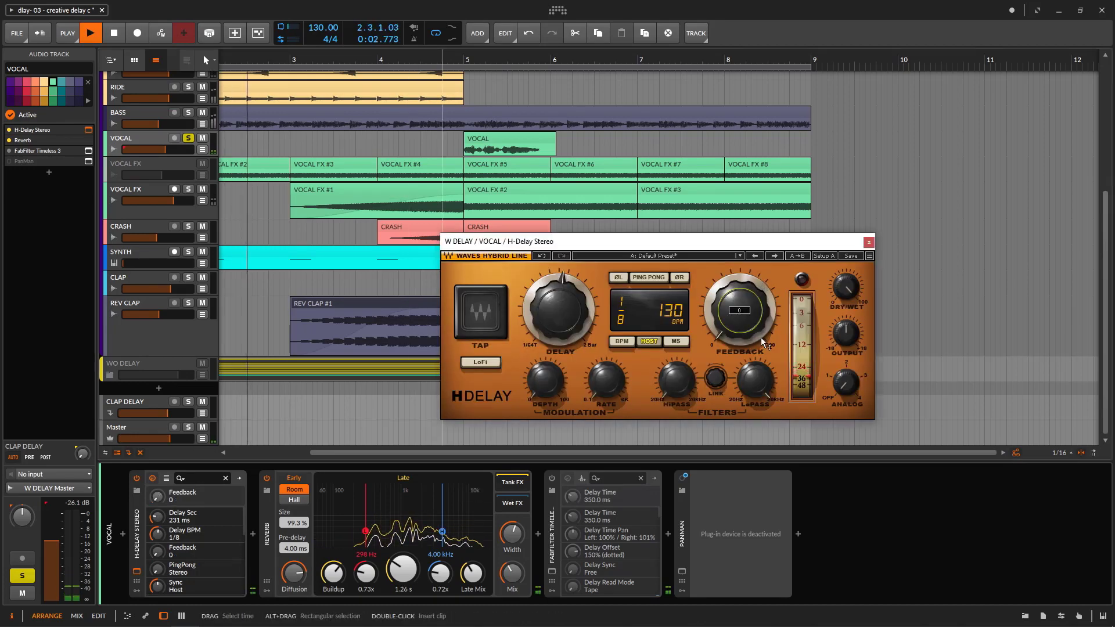
{"action": "key", "text": "space"}
{"action": "left_click", "coordinate": [406, 55]}
{"action": "key", "text": "space"}
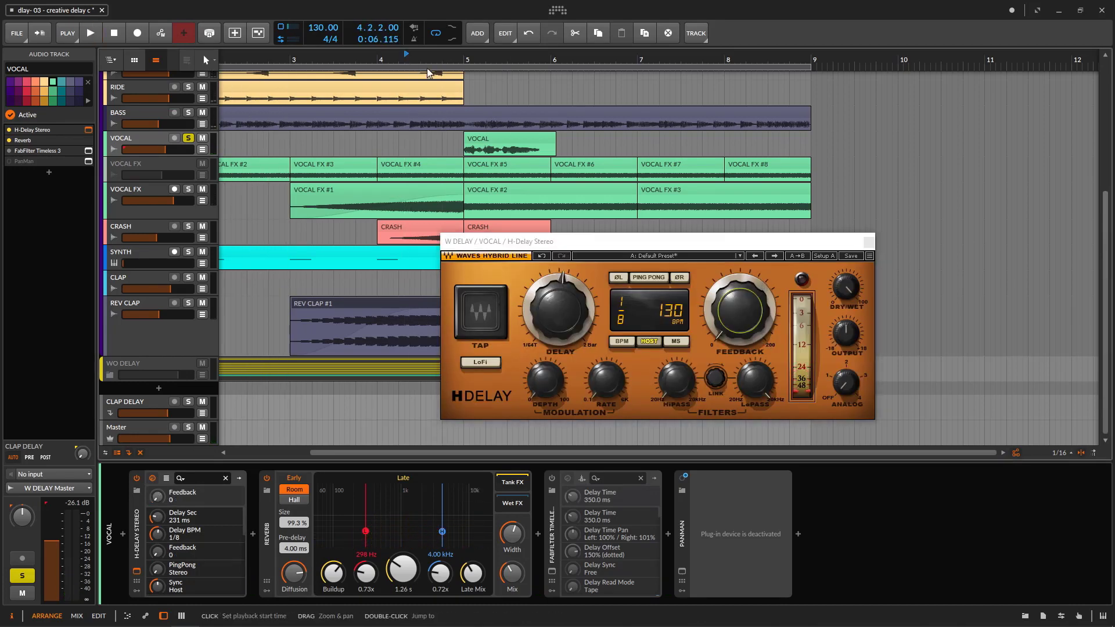
Step: Try the H-Delay Feedback at 133 while playing the soloed vocal and reset it to 0
{"action": "left_click_drag", "start_coordinate": [740, 314], "coordinate": [740, 303]}
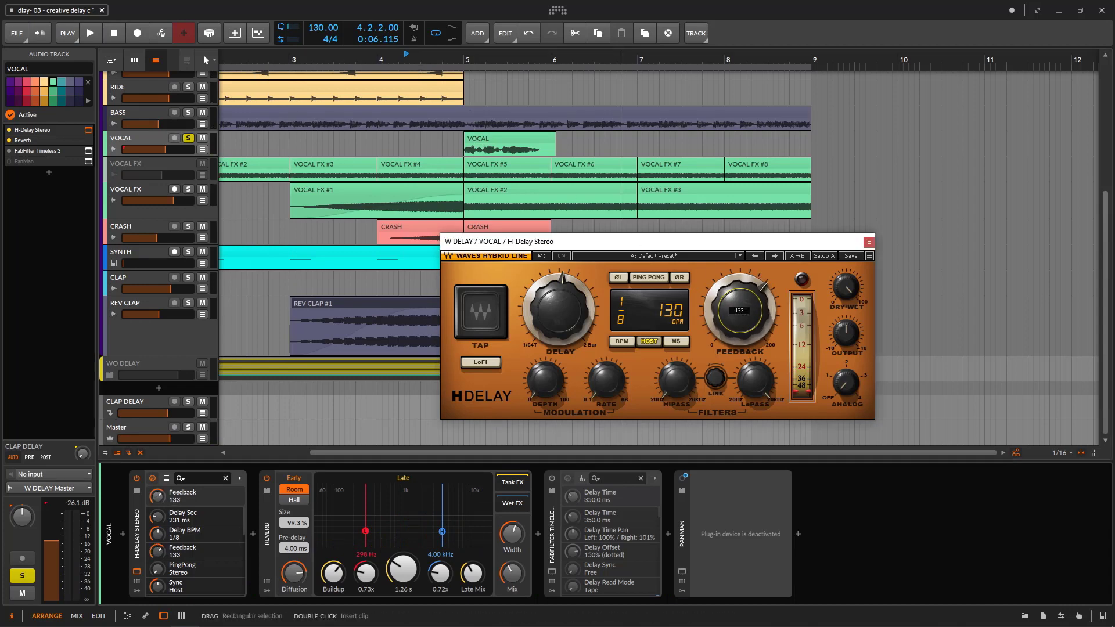
{"action": "key", "text": "space"}
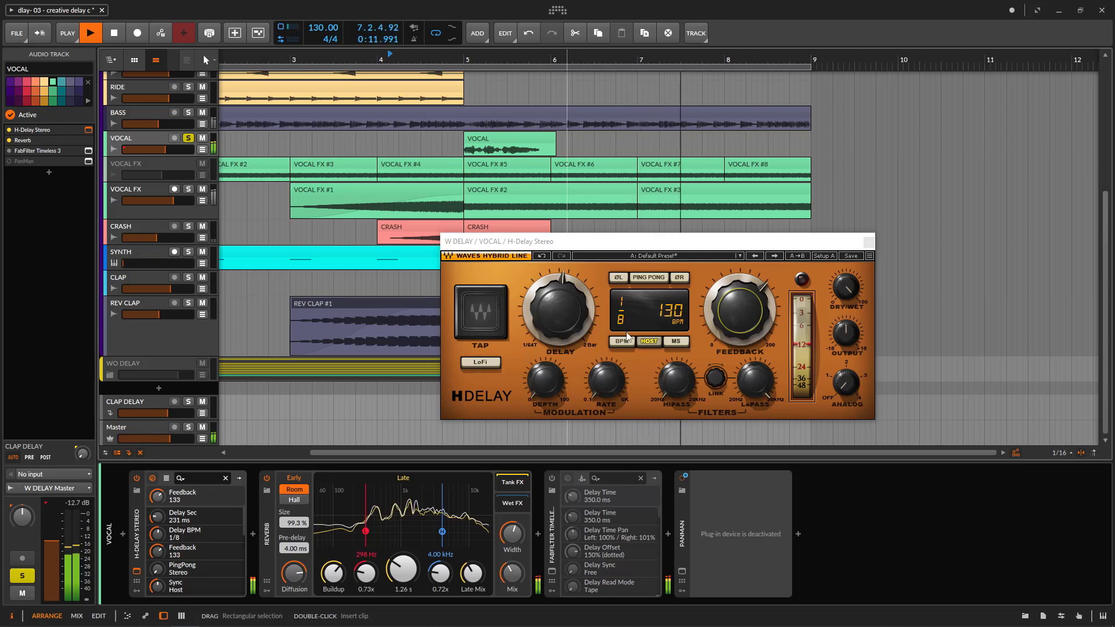
{"action": "key", "text": "space"}
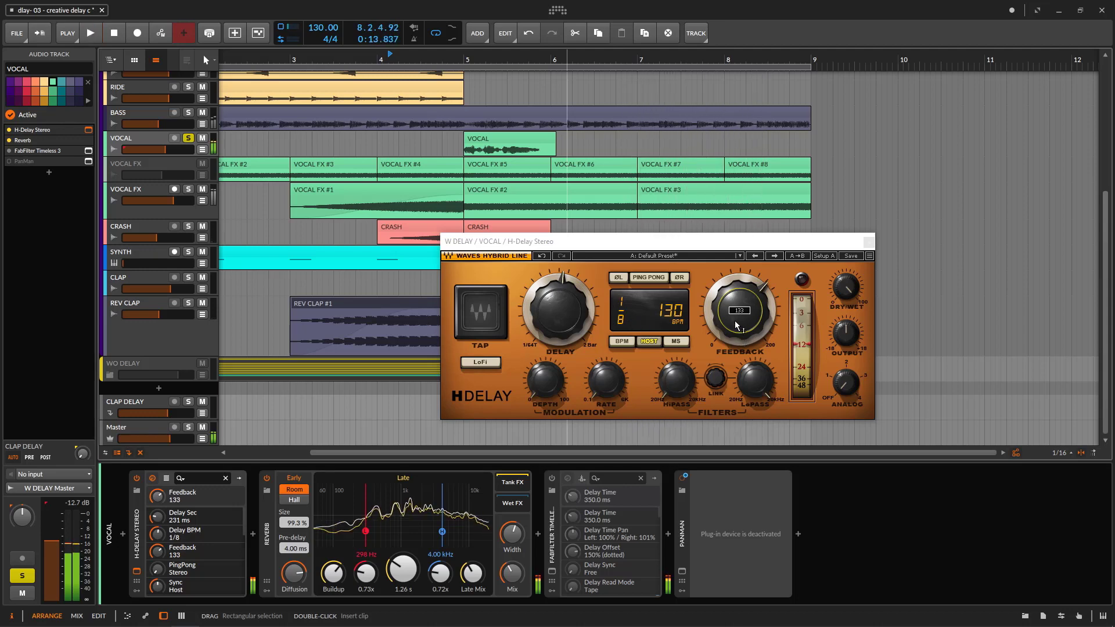
{"action": "left_click", "coordinate": [734, 322], "text": "alt"}
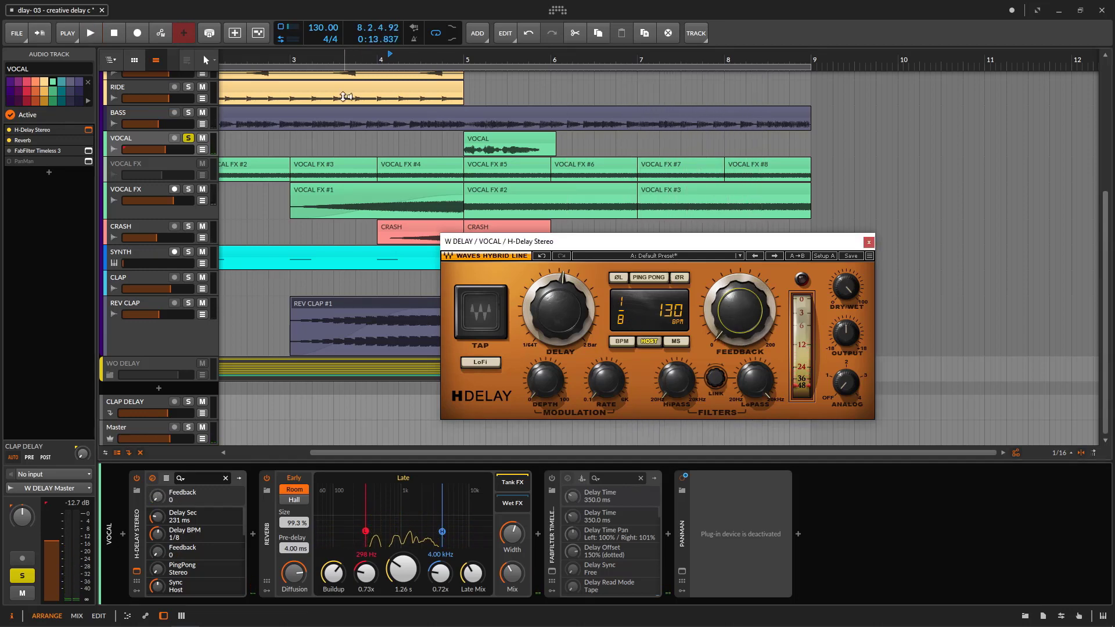
Step: Delete all the clips on the deactivated VOCAL FX track directly below VOCAL
{"action": "left_click_drag", "start_coordinate": [322, 58], "coordinate": [291, 64]}
{"action": "left_click", "coordinate": [273, 169]}
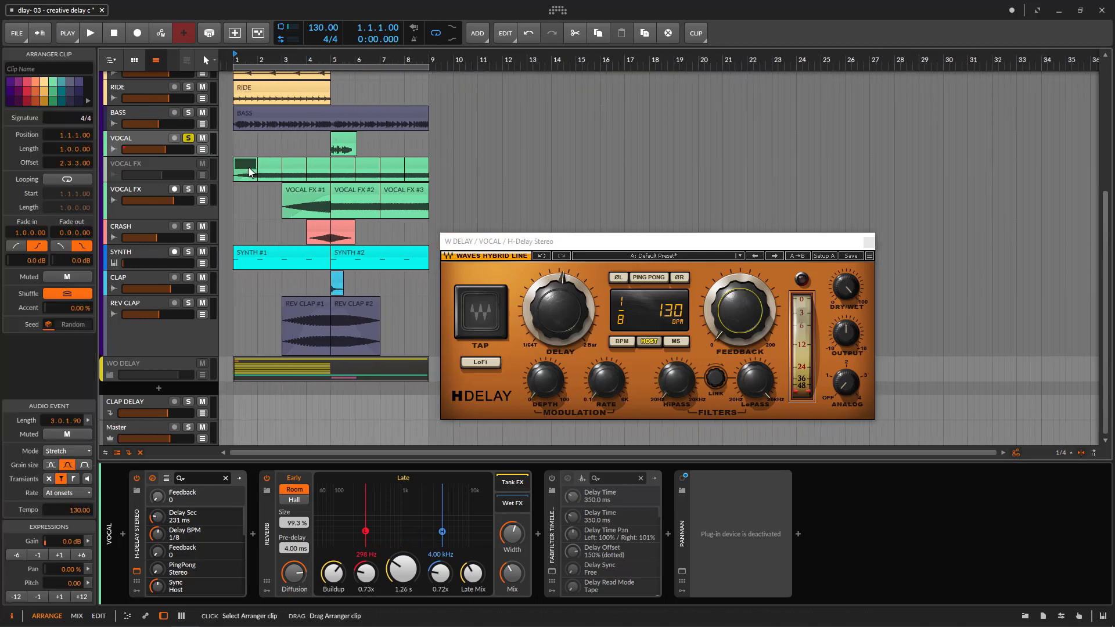
{"action": "left_click", "coordinate": [417, 168], "text": "shift"}
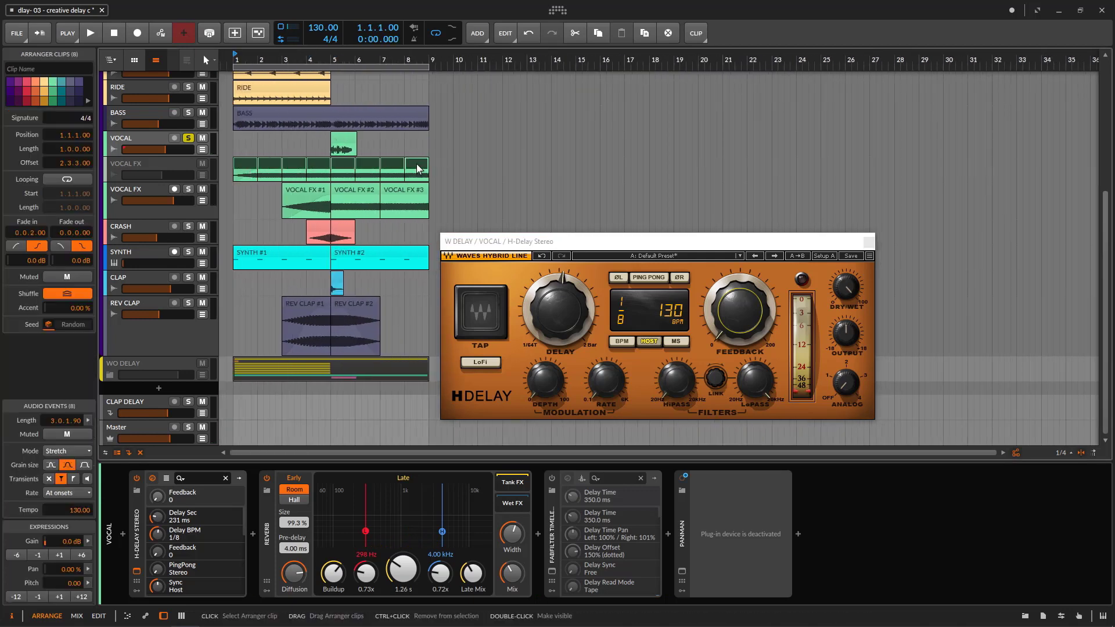
{"action": "key", "text": "Delete"}
Step: Reactivate the emptied VOCAL FX track and dismiss the crash report without sending it
{"action": "left_click", "coordinate": [182, 173]}
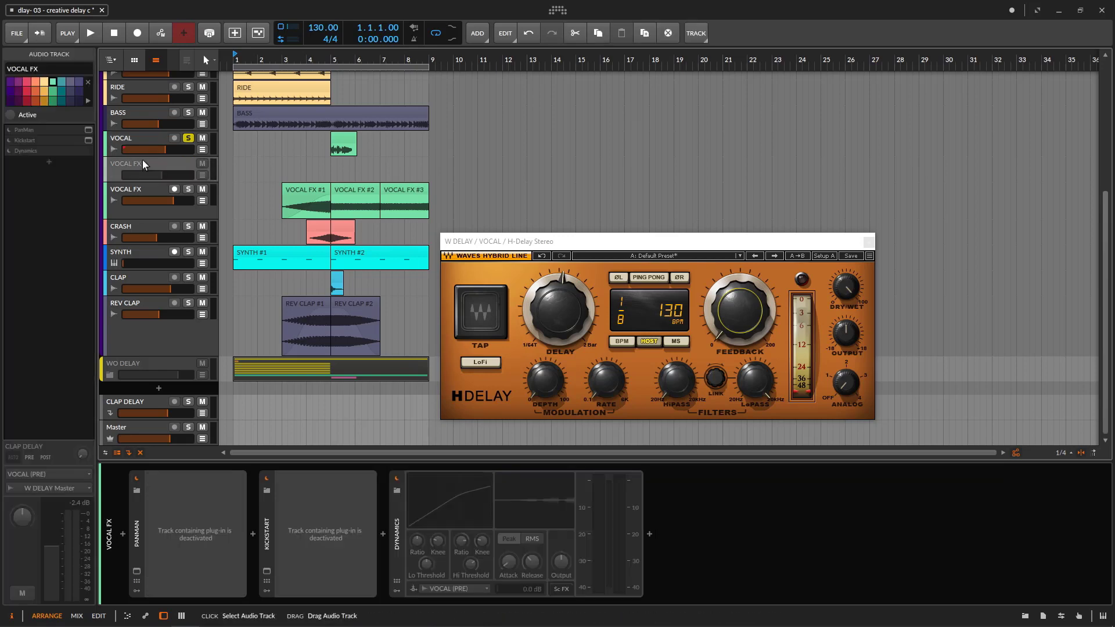
{"action": "right_click", "coordinate": [156, 174]}
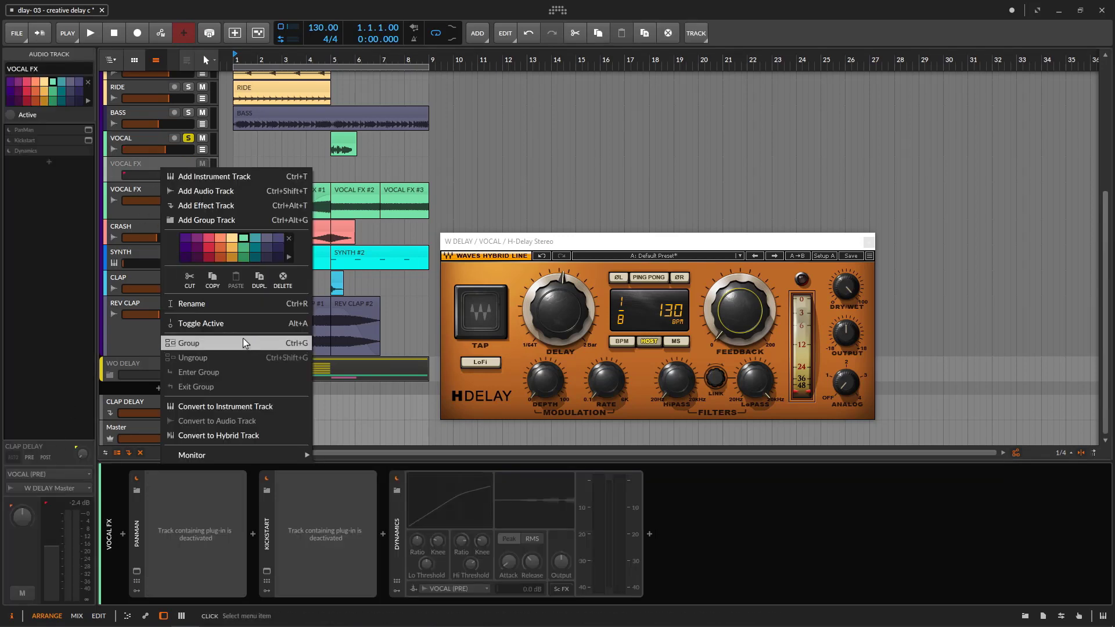
{"action": "left_click", "coordinate": [250, 323]}
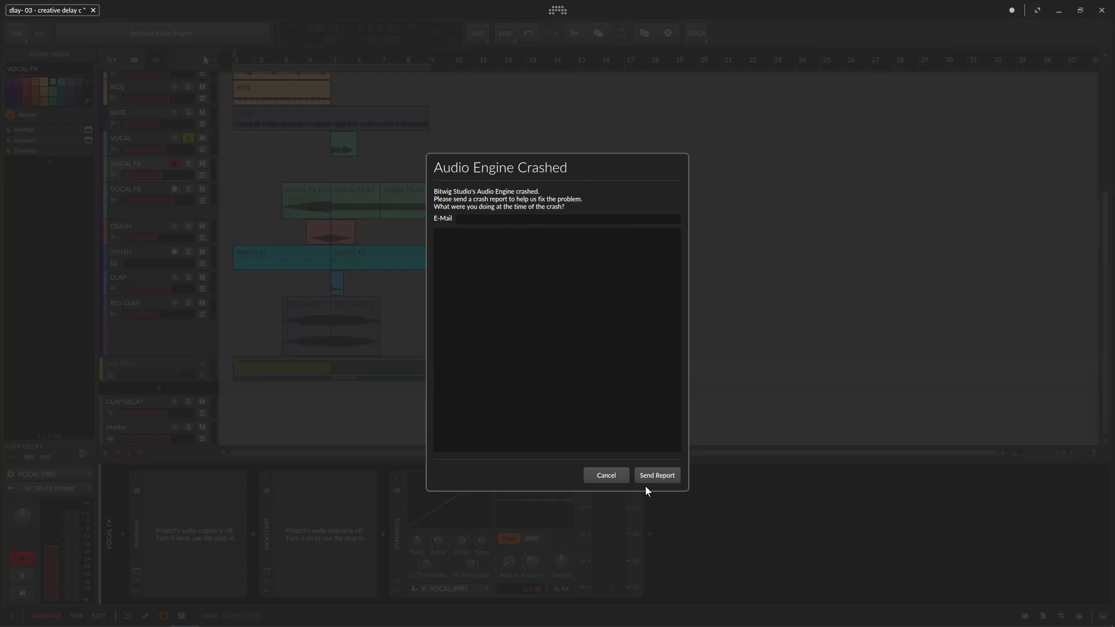
{"action": "left_click", "coordinate": [609, 479]}
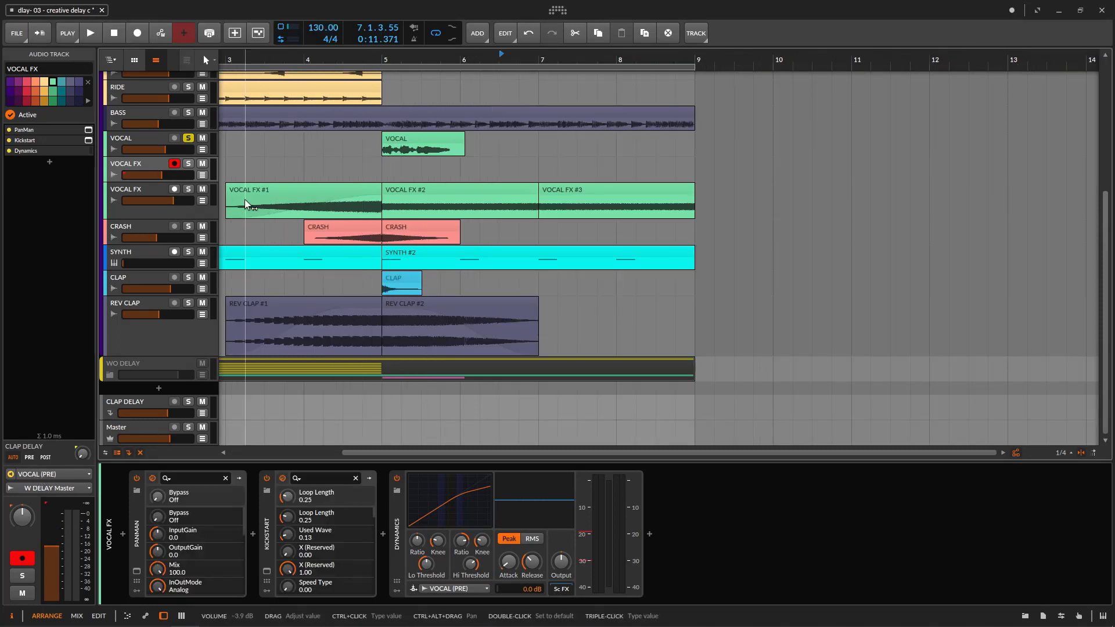
Step: Turn off the VOCAL track's H-Delay, play the vocal from early in bar 4 and solo the record-armed VOCAL FX track
{"action": "left_click", "coordinate": [150, 139]}
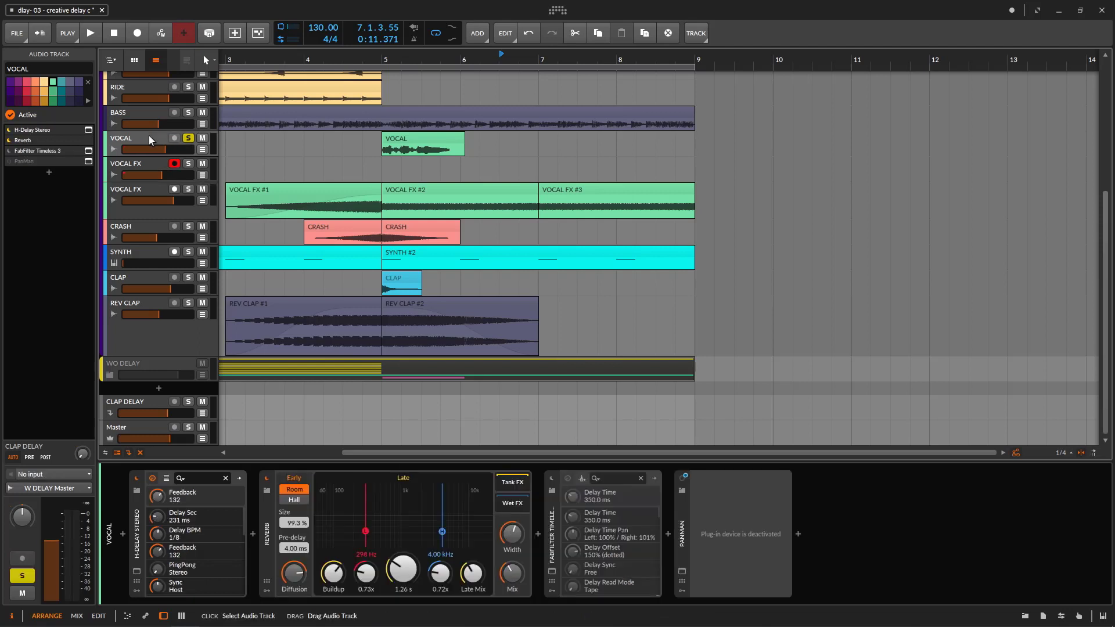
{"action": "left_click", "coordinate": [137, 478]}
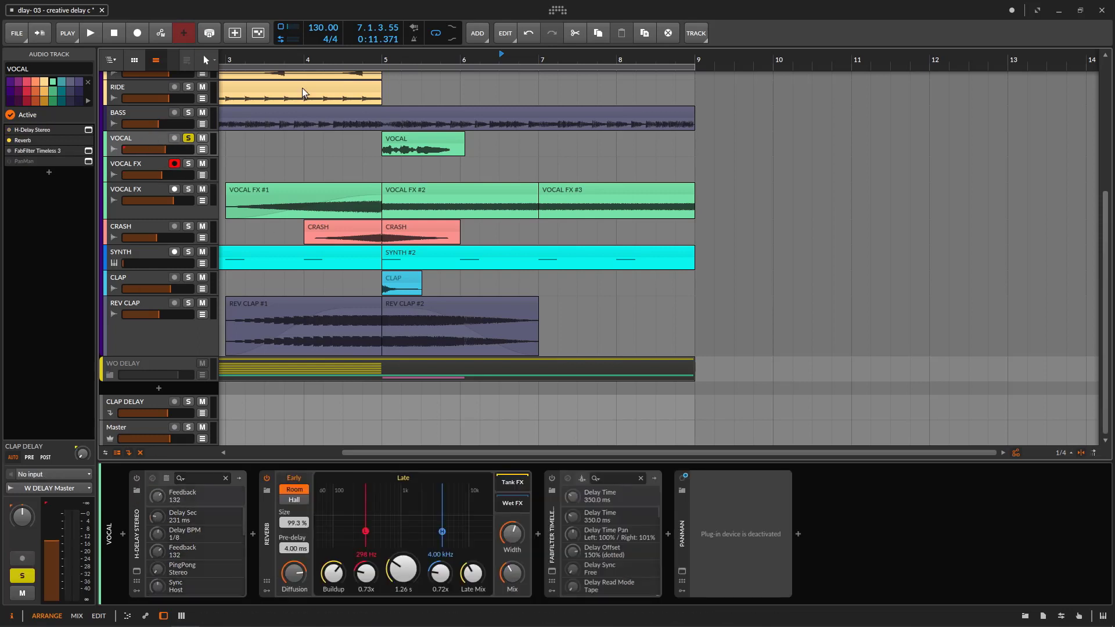
{"action": "left_click", "coordinate": [325, 63]}
{"action": "key", "text": "space"}
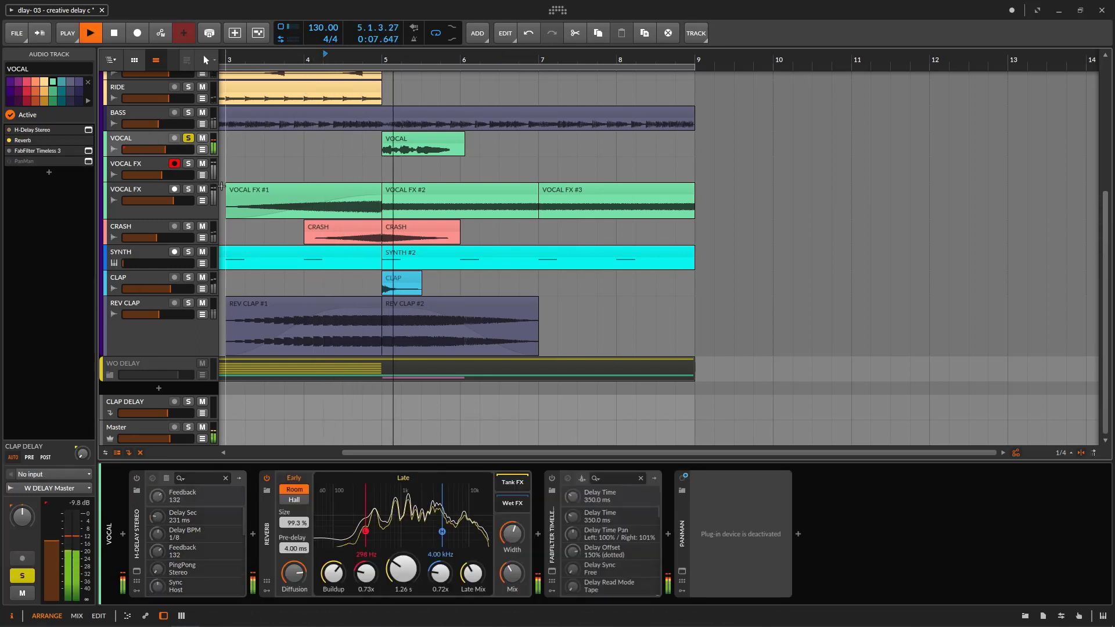
{"action": "left_click", "coordinate": [188, 164]}
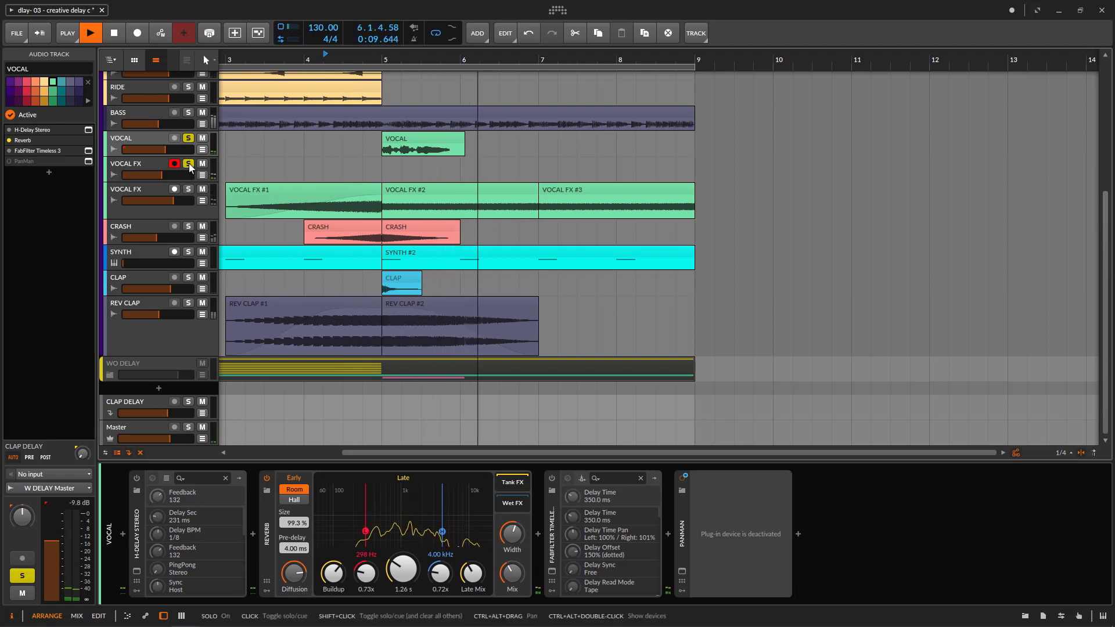
{"action": "key", "text": "space"}
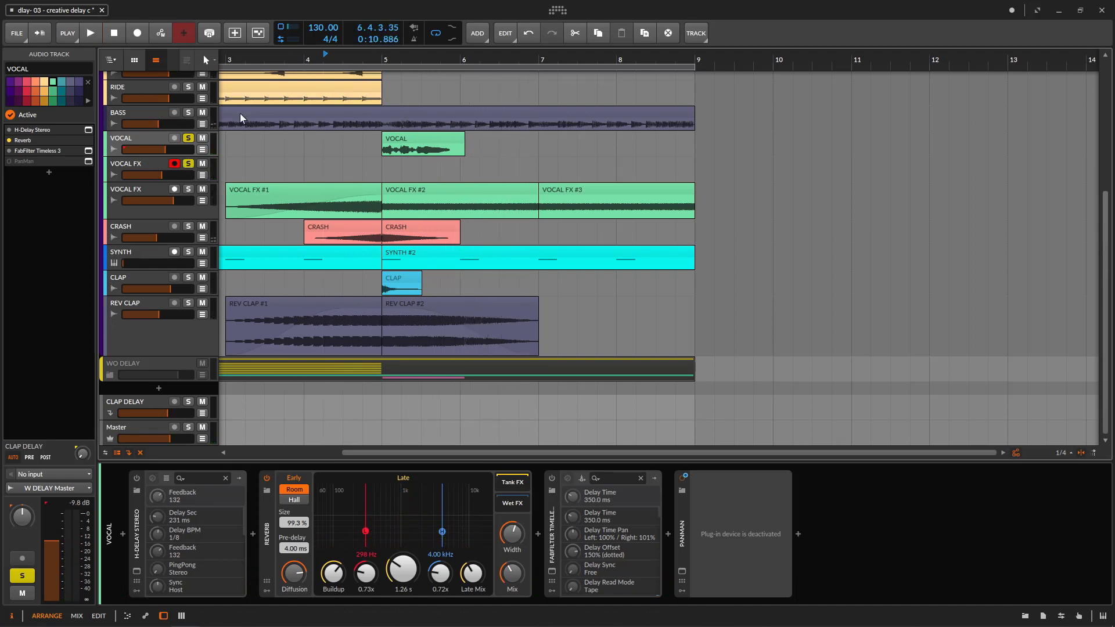
Step: Turn on the vocal's H-Delay with Feedback at 134 and start recording from bar 4
{"action": "left_click", "coordinate": [137, 478]}
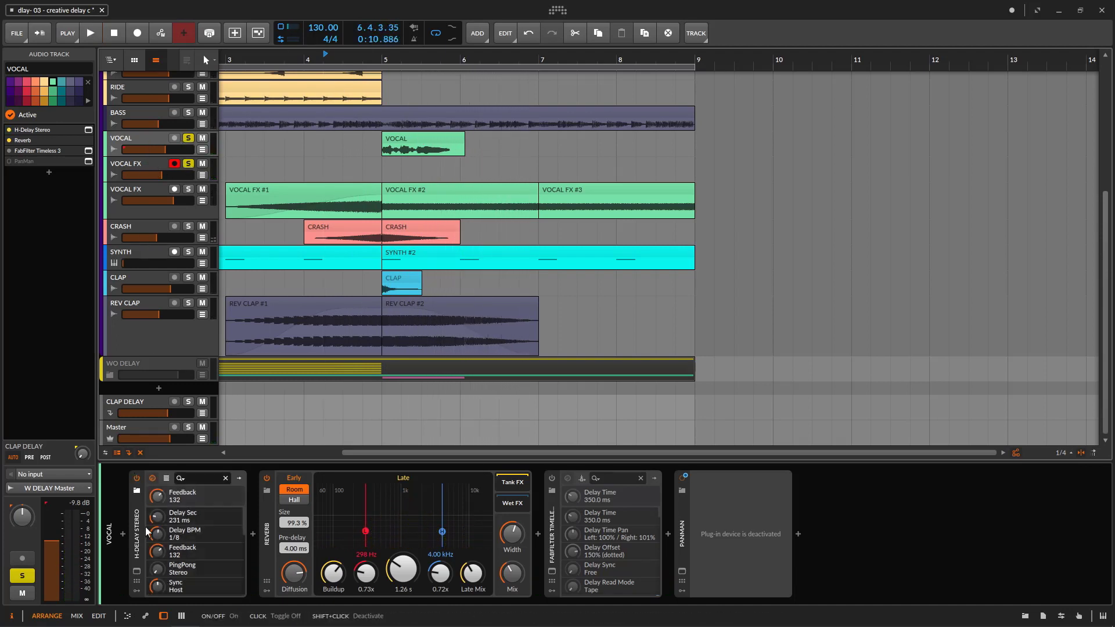
{"action": "left_click", "coordinate": [137, 572]}
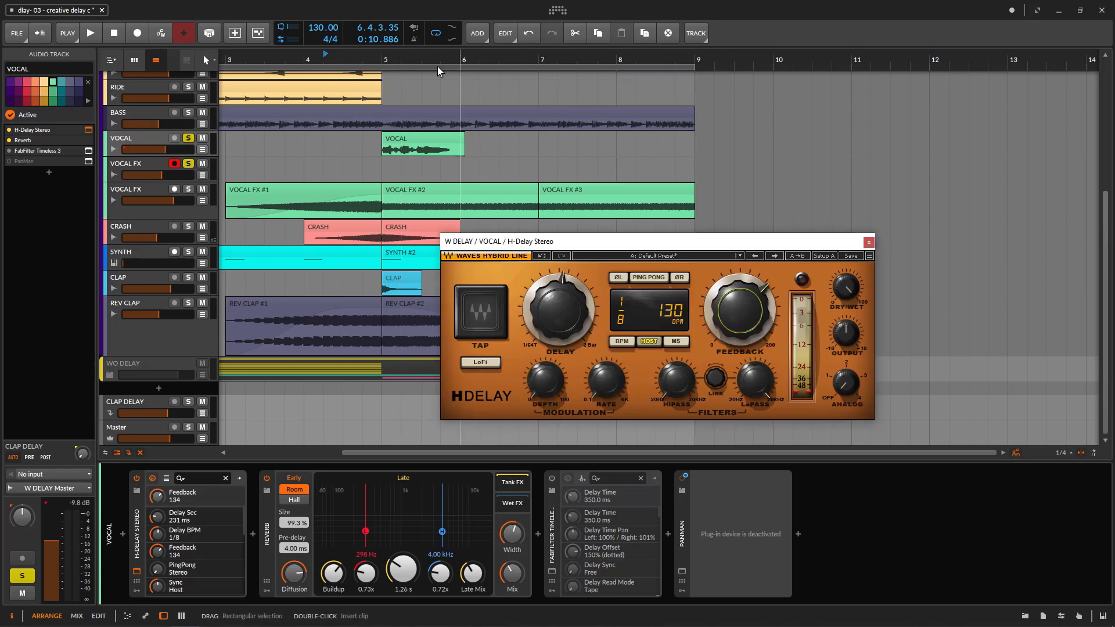
{"action": "left_click", "coordinate": [142, 29]}
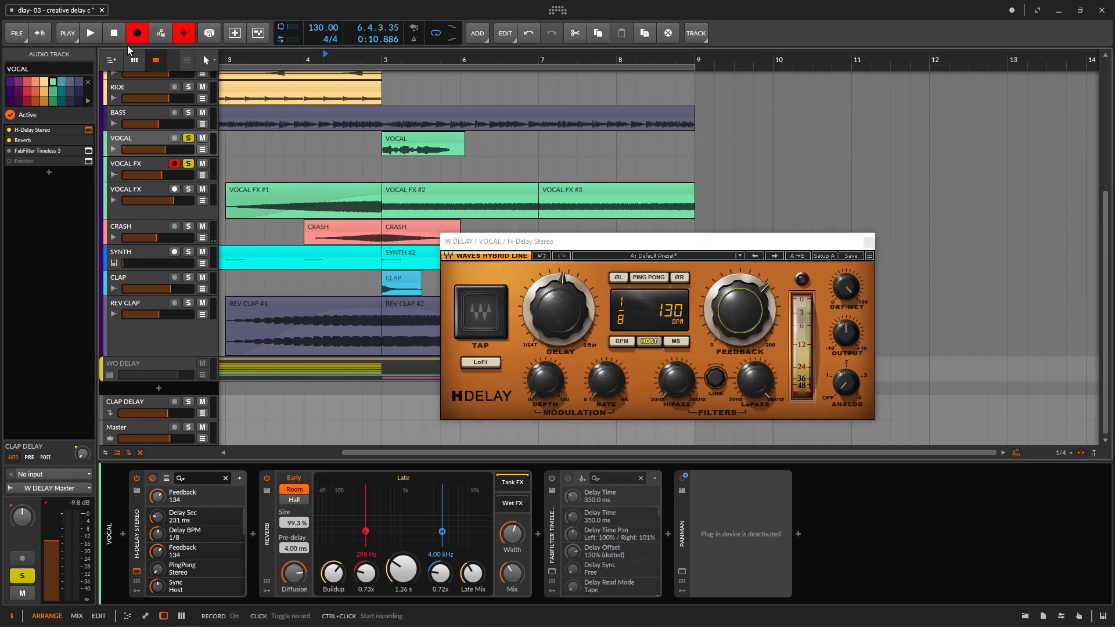
{"action": "left_click", "coordinate": [306, 58]}
{"action": "key", "text": "space"}
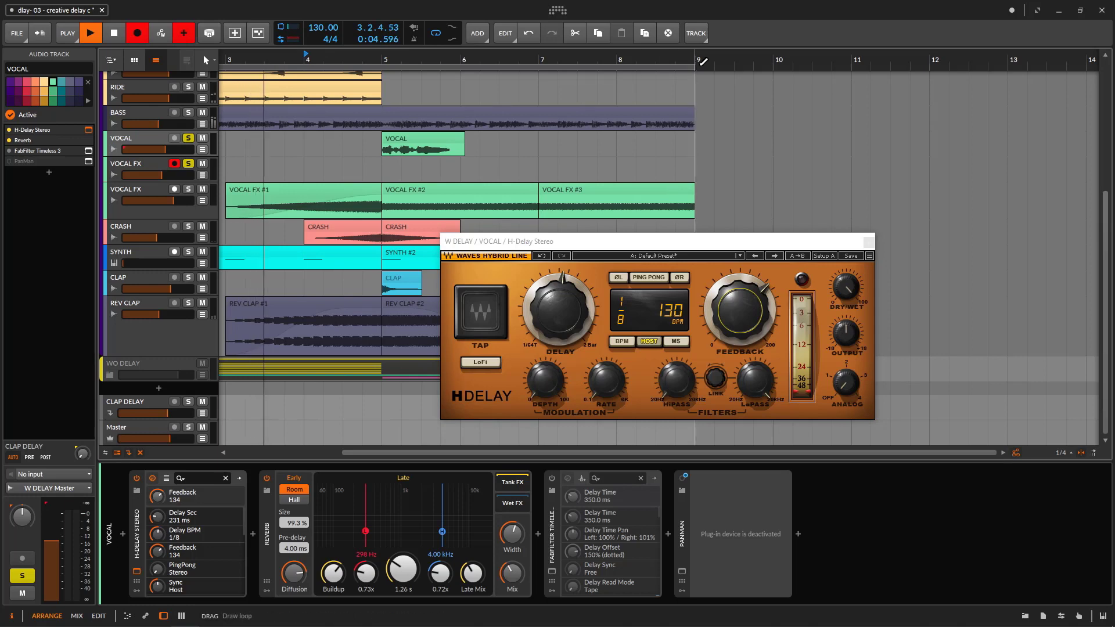
Step: Extend the loop region's length to 11.3.0.00, record to just past bar 10 and set the vocal's H-Delay Feedback to 0
{"action": "left_click_drag", "start_coordinate": [692, 71], "coordinate": [989, 69]}
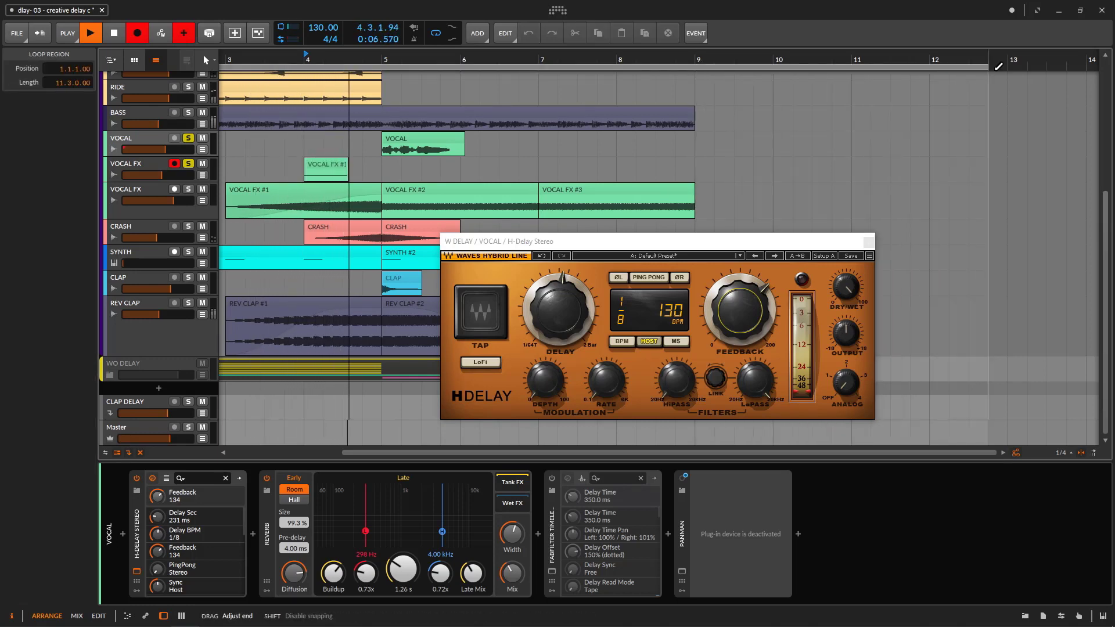
{"action": "mouse_move", "coordinate": [750, 320]}
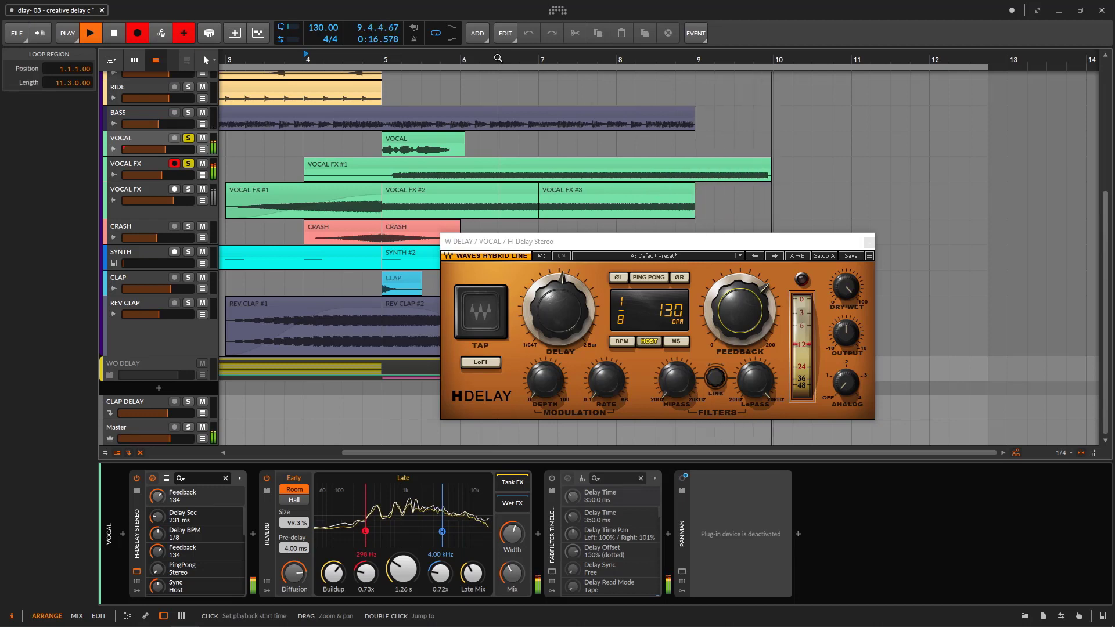
{"action": "key", "text": "space"}
{"action": "left_click_drag", "start_coordinate": [741, 310], "coordinate": [795, 319]}
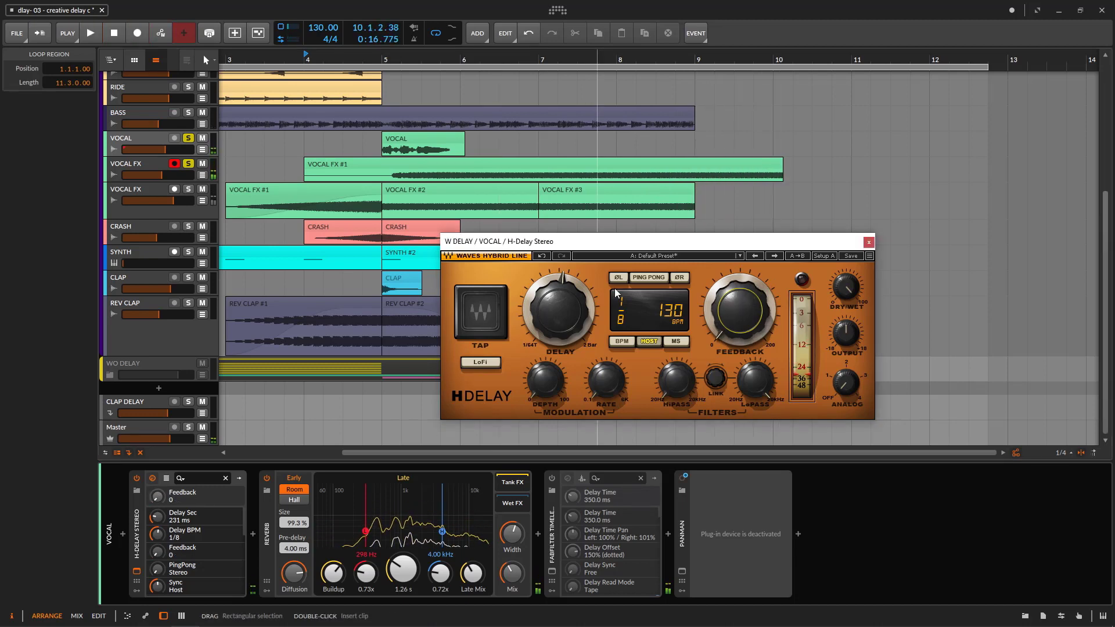
Step: Trim the recorded VOCAL FX clip to a single bar, starting at bar 7 and ending at bar 8
{"action": "left_click", "coordinate": [372, 169]}
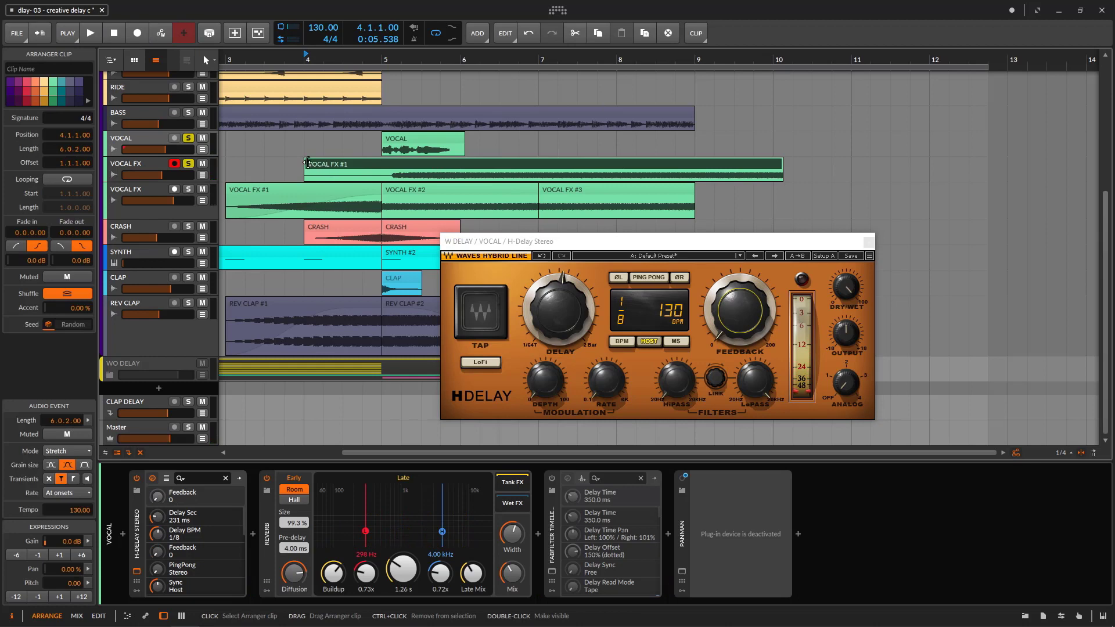
{"action": "left_click", "coordinate": [387, 169]}
{"action": "left_click_drag", "start_coordinate": [386, 164], "coordinate": [474, 191]}
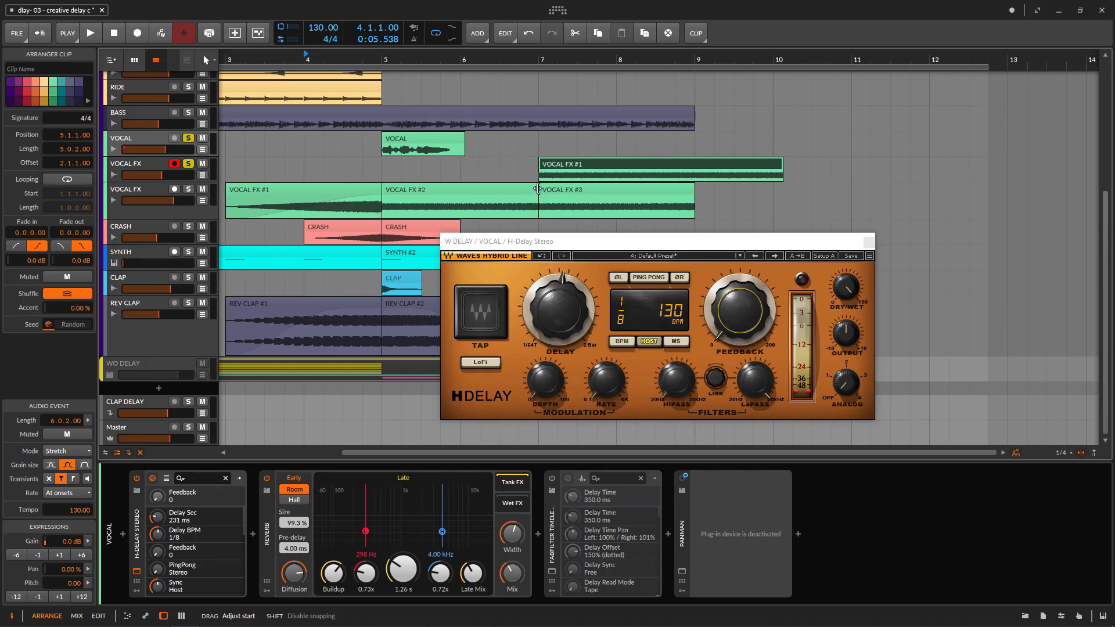
{"action": "left_click_drag", "start_coordinate": [782, 159], "coordinate": [618, 179]}
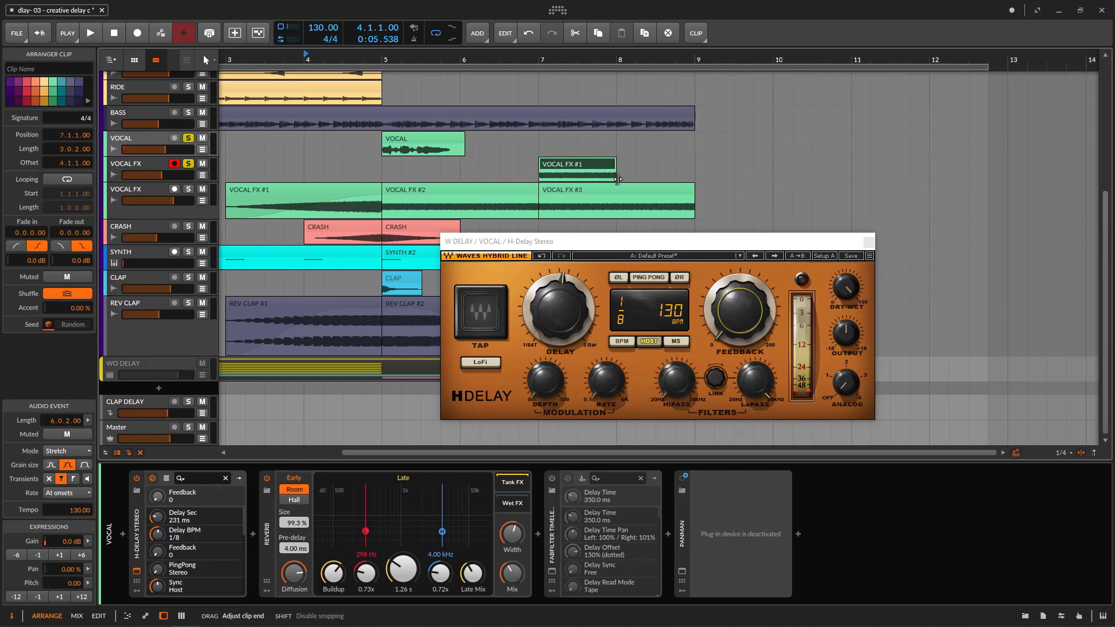
Step: Move the one-bar VOCAL FX clip to bar 1 and duplicate it three times to fill bars 1 to 4
{"action": "left_click_drag", "start_coordinate": [539, 56], "coordinate": [523, 82]}
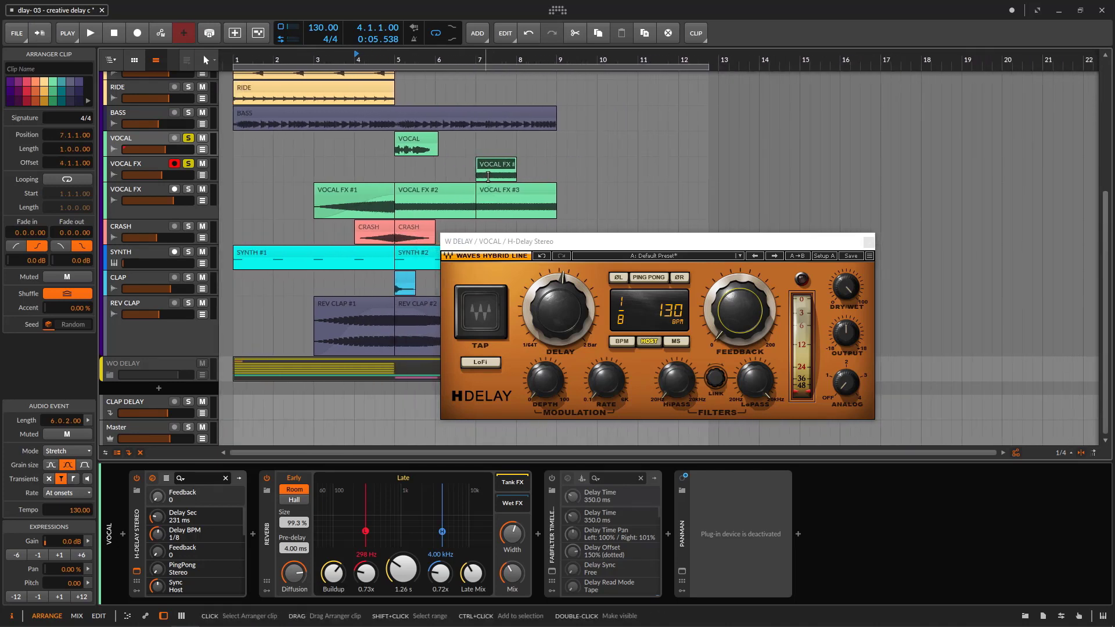
{"action": "left_click", "coordinate": [252, 164]}
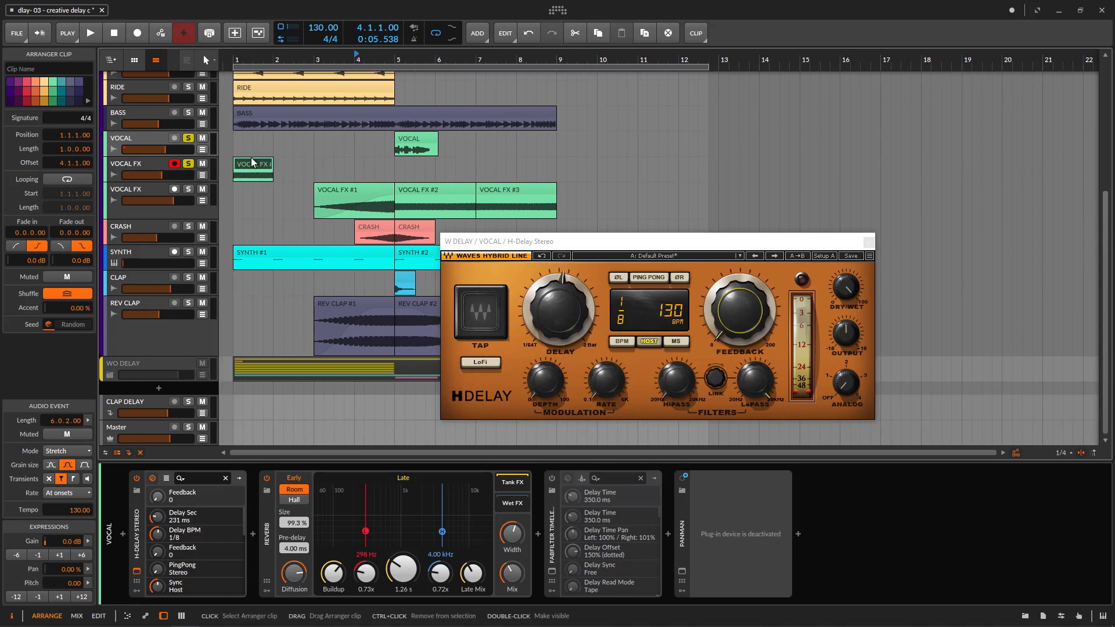
{"action": "key", "text": "ctrl+d"}
{"action": "key", "text": "ctrl+d"}
{"action": "key", "text": "ctrl+d"}
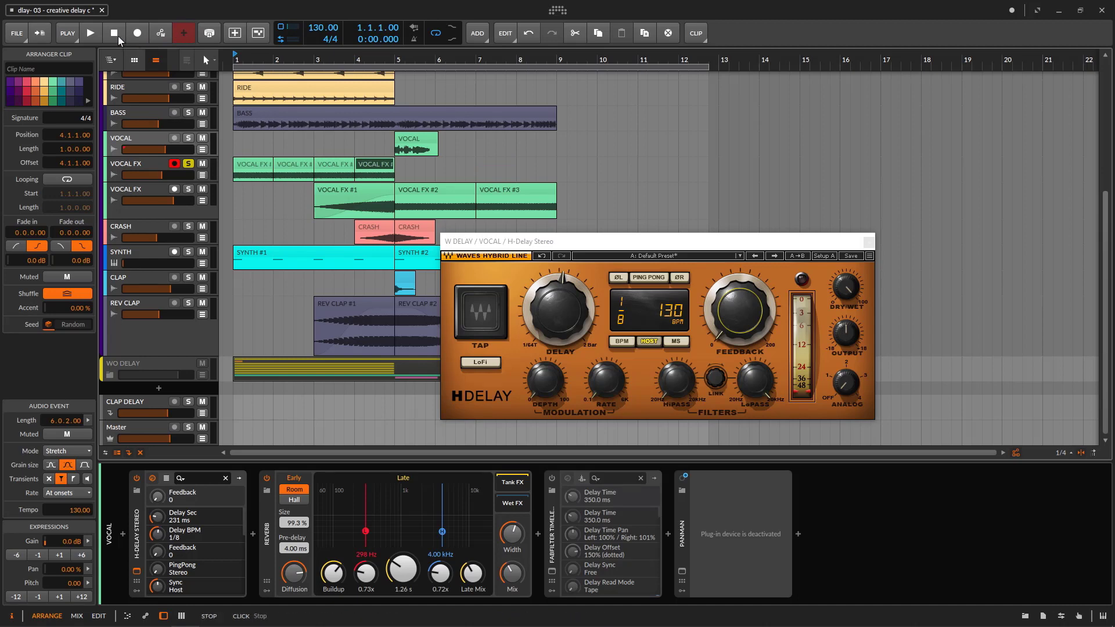
Step: Set the soloed VOCAL FX track's audio input to No input while the duplicated clips play
{"action": "left_click", "coordinate": [51, 501]}
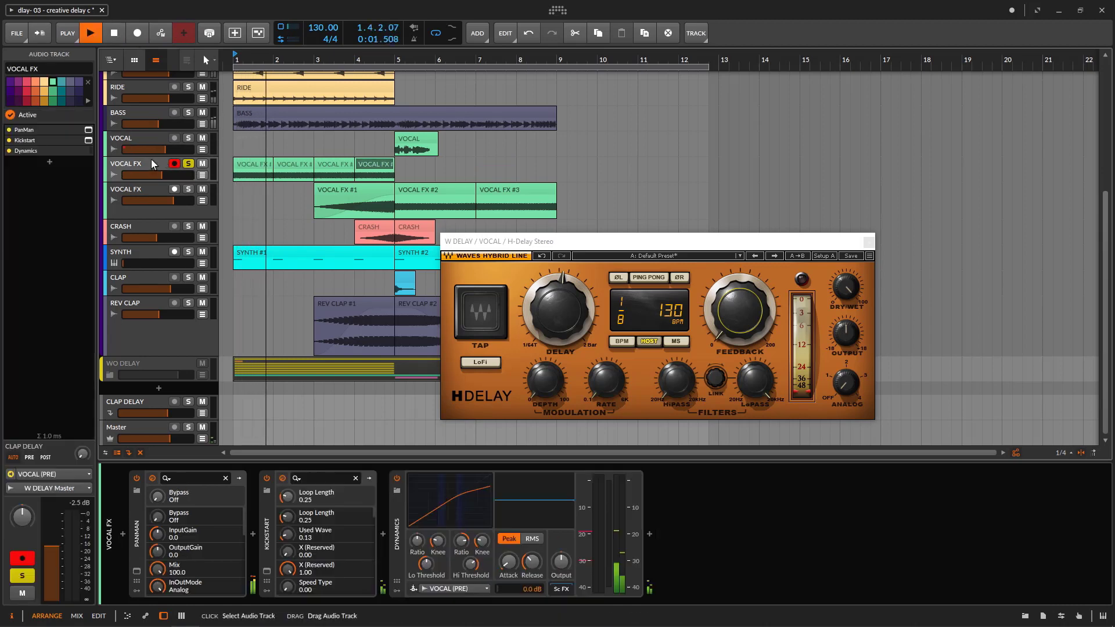
{"action": "left_click", "coordinate": [51, 474]}
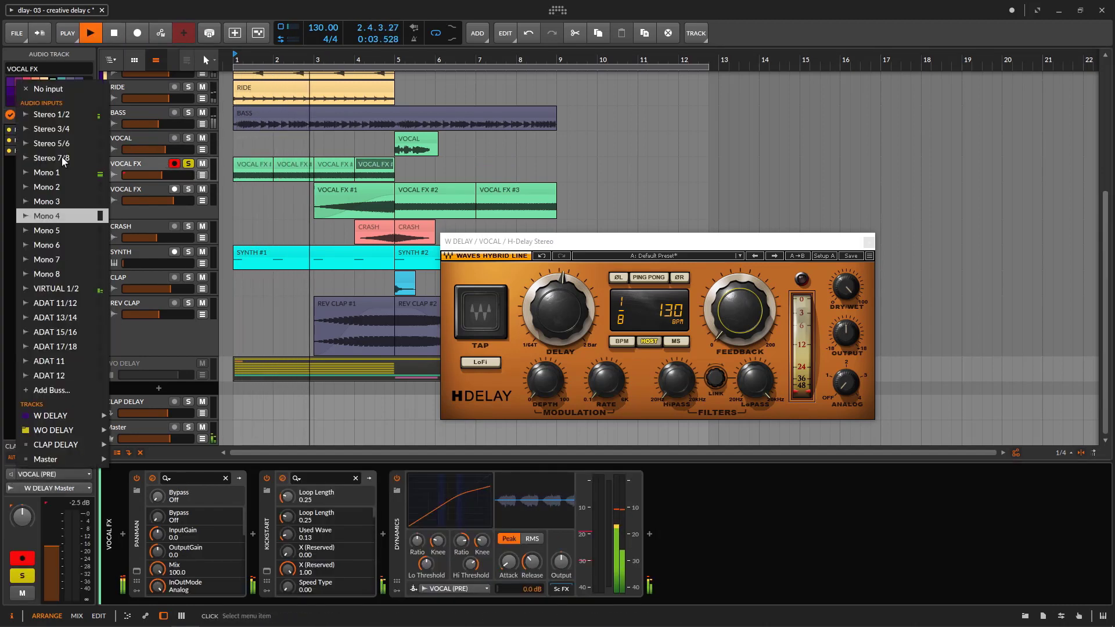
{"action": "left_click", "coordinate": [49, 88]}
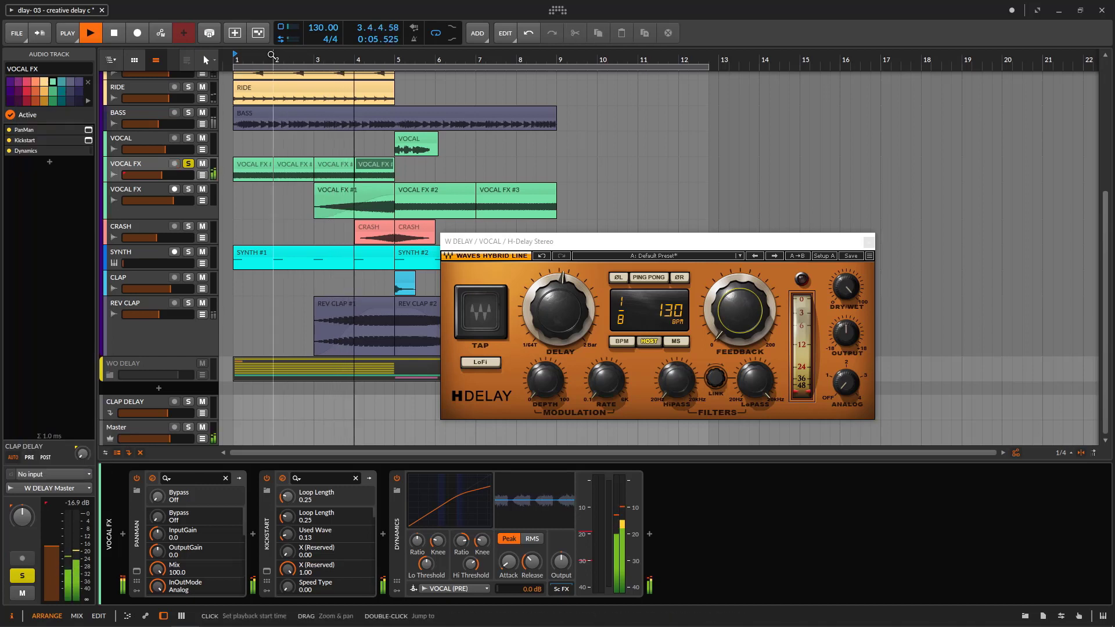
Step: Play the soloed VOCAL FX track from bar 1, stop it, and turn off its Dynamics and Kickstart devices
{"action": "left_click", "coordinate": [160, 170]}
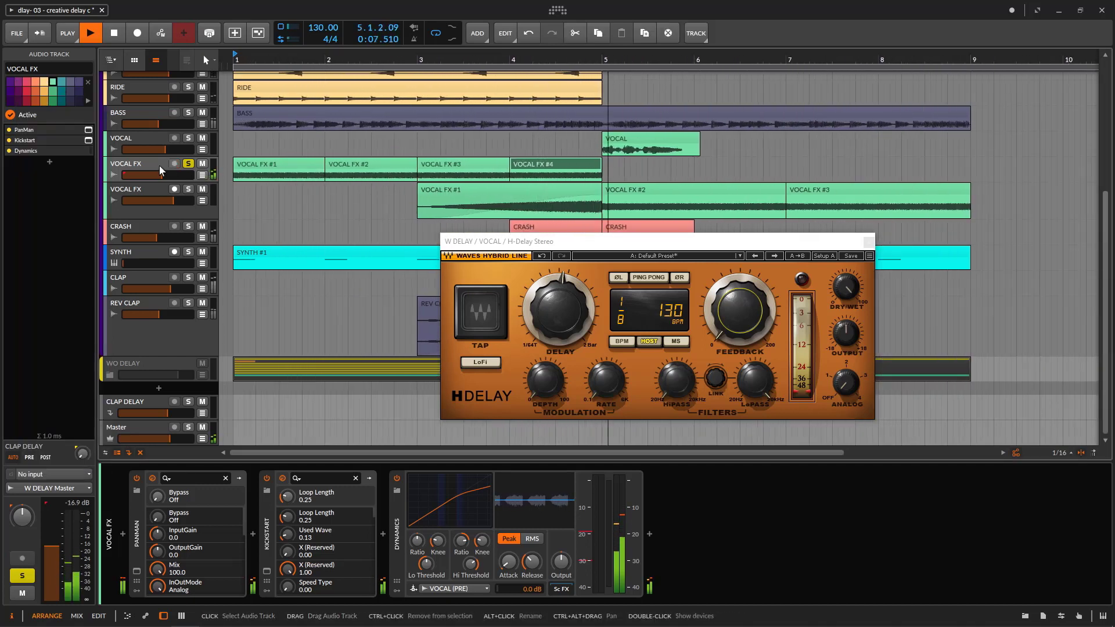
{"action": "key", "text": "space"}
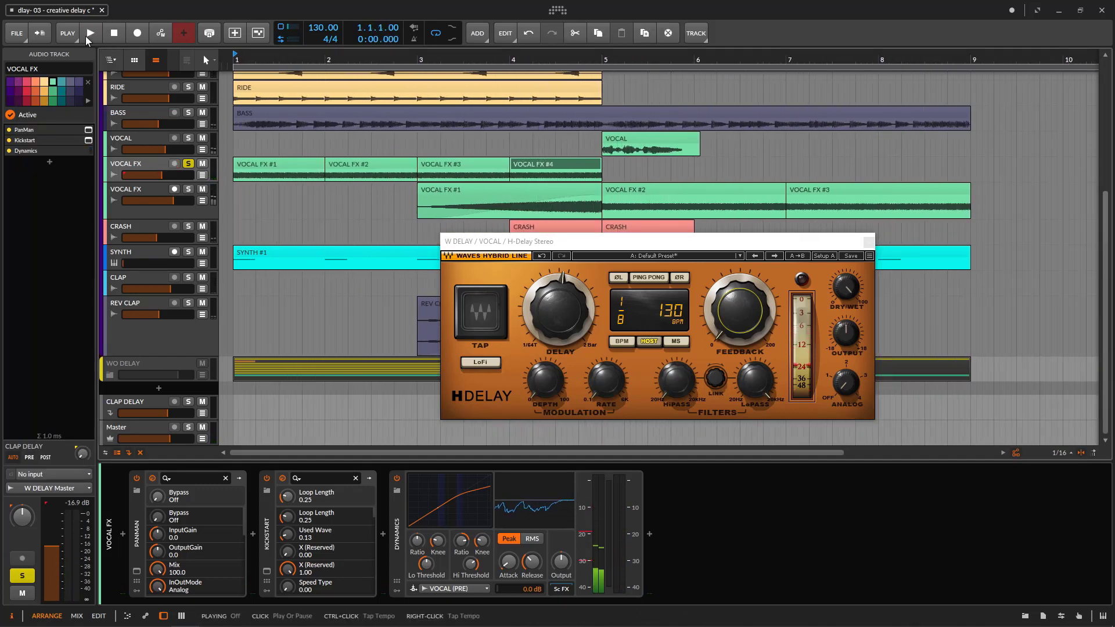
{"action": "key", "text": "space"}
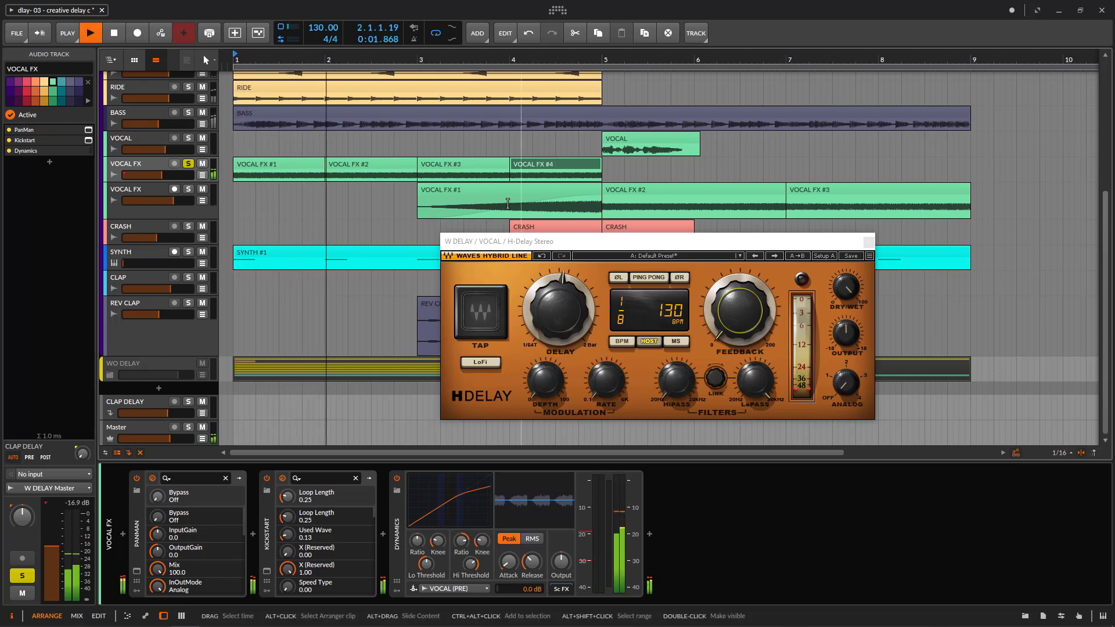
{"action": "key", "text": "space"}
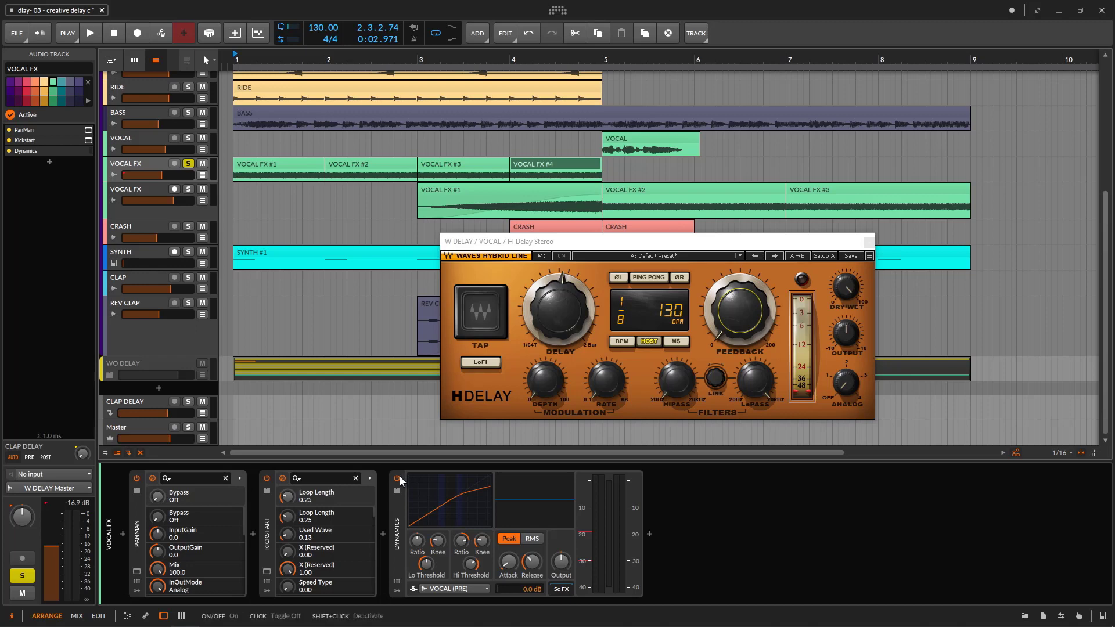
{"action": "left_click", "coordinate": [398, 478]}
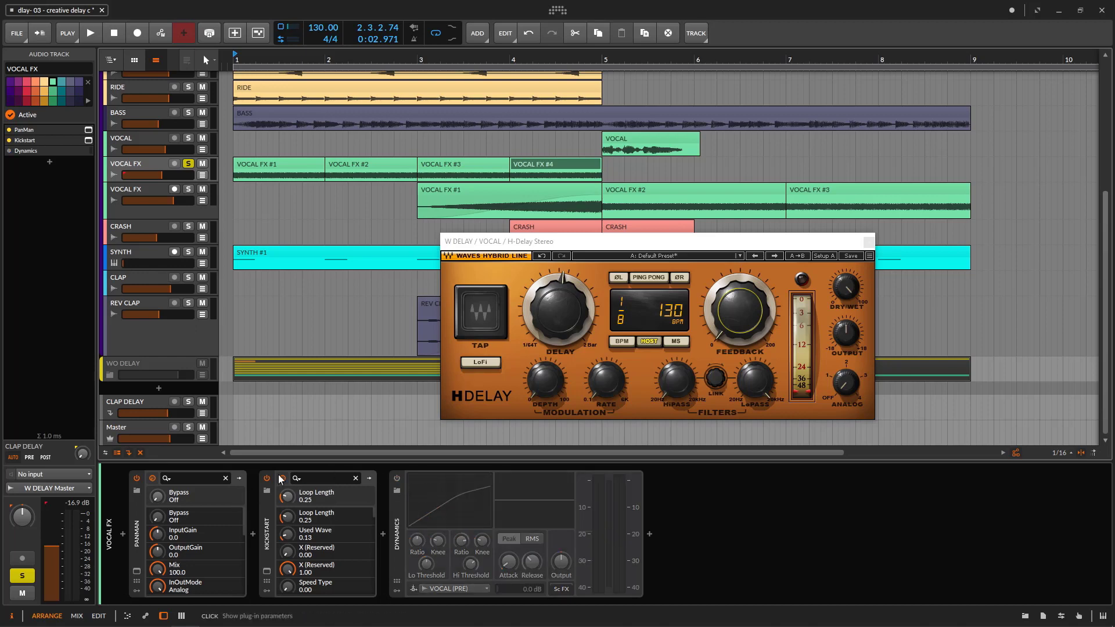
{"action": "left_click", "coordinate": [267, 479]}
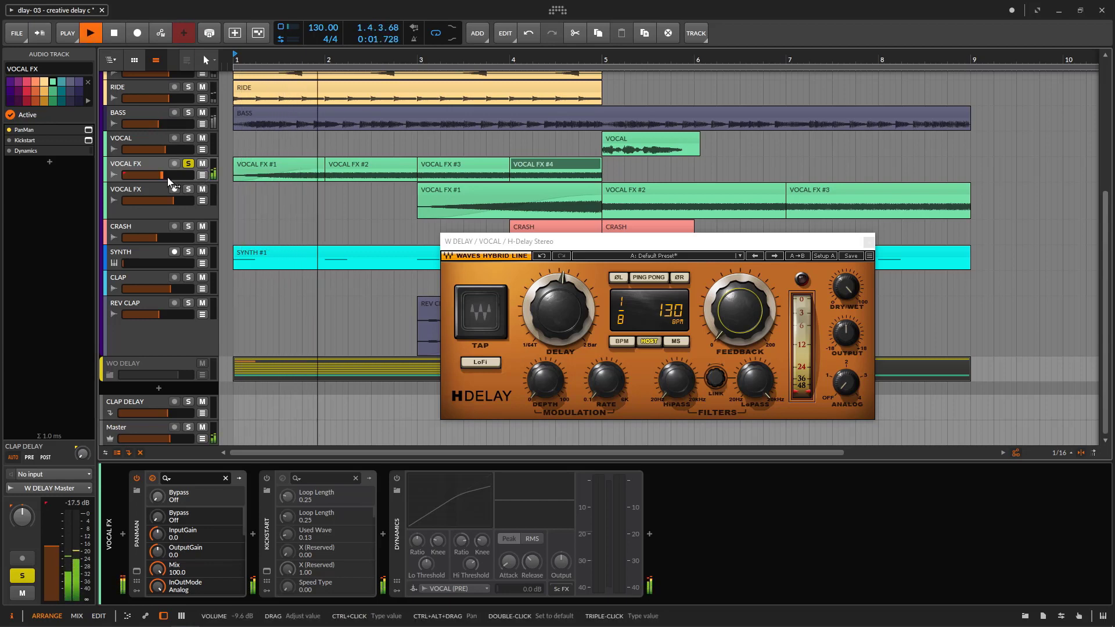
Step: Close the H-Delay window and play the soloed VOCAL FX track from bar 1 with Kickstart turned back on
{"action": "left_click", "coordinate": [188, 164]}
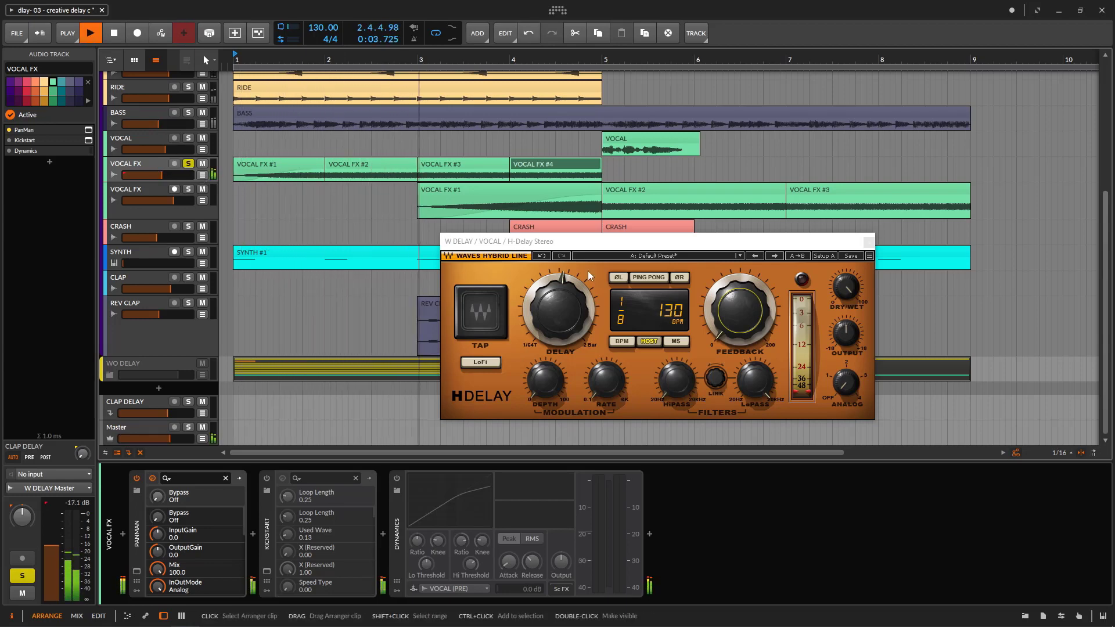
{"action": "left_click", "coordinate": [867, 243]}
{"action": "key", "text": "space"}
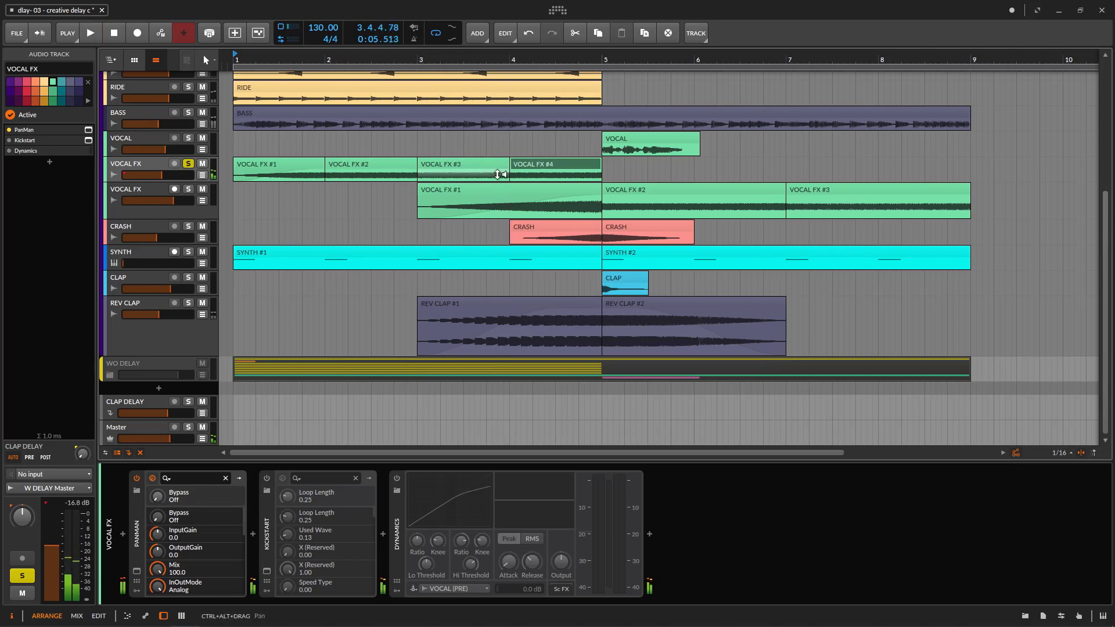
{"action": "left_click", "coordinate": [259, 478]}
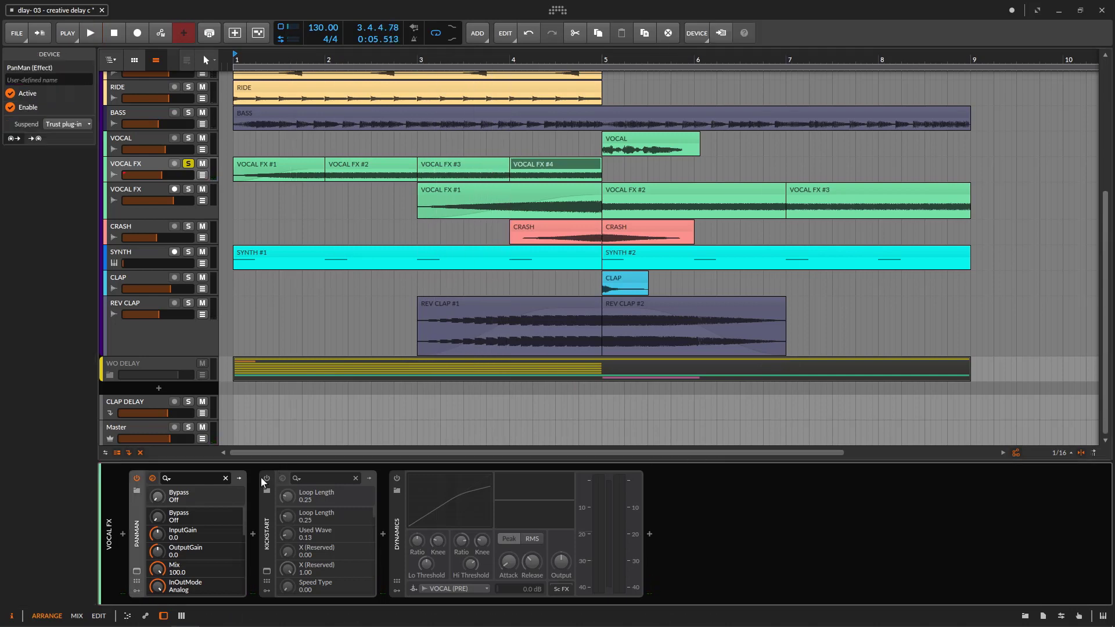
{"action": "left_click", "coordinate": [90, 36]}
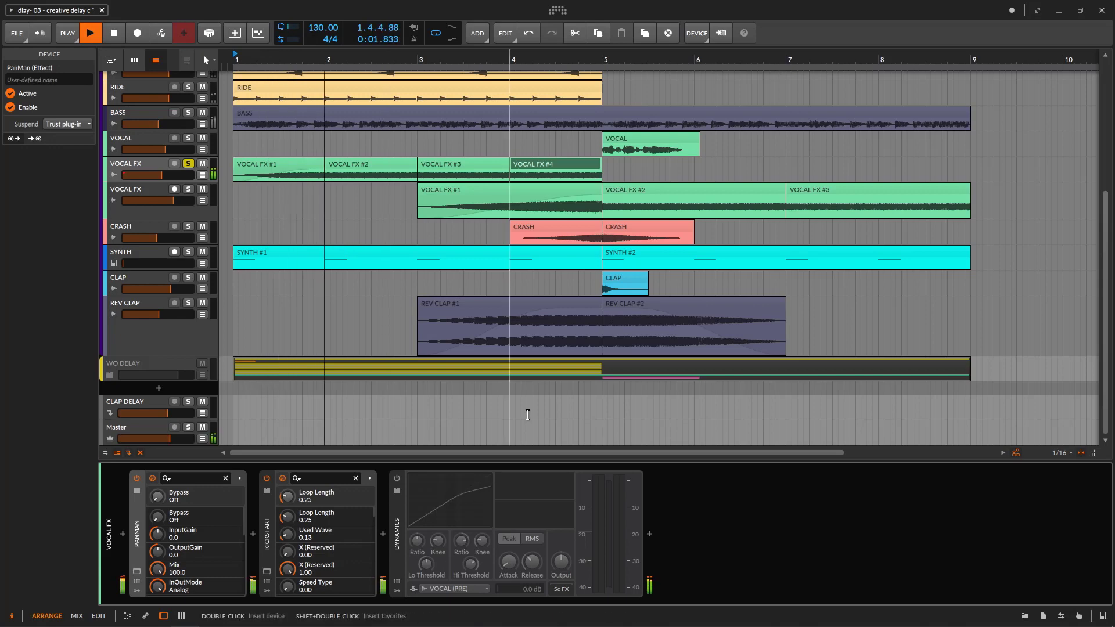
Step: Duplicate the last VOCAL FX clip four times so the texture fills bars 5 to 8
{"action": "left_click", "coordinate": [586, 165]}
{"action": "key", "text": "ctrl+d"}
{"action": "key", "text": "ctrl+d"}
{"action": "key", "text": "ctrl+d"}
{"action": "key", "text": "ctrl+d"}
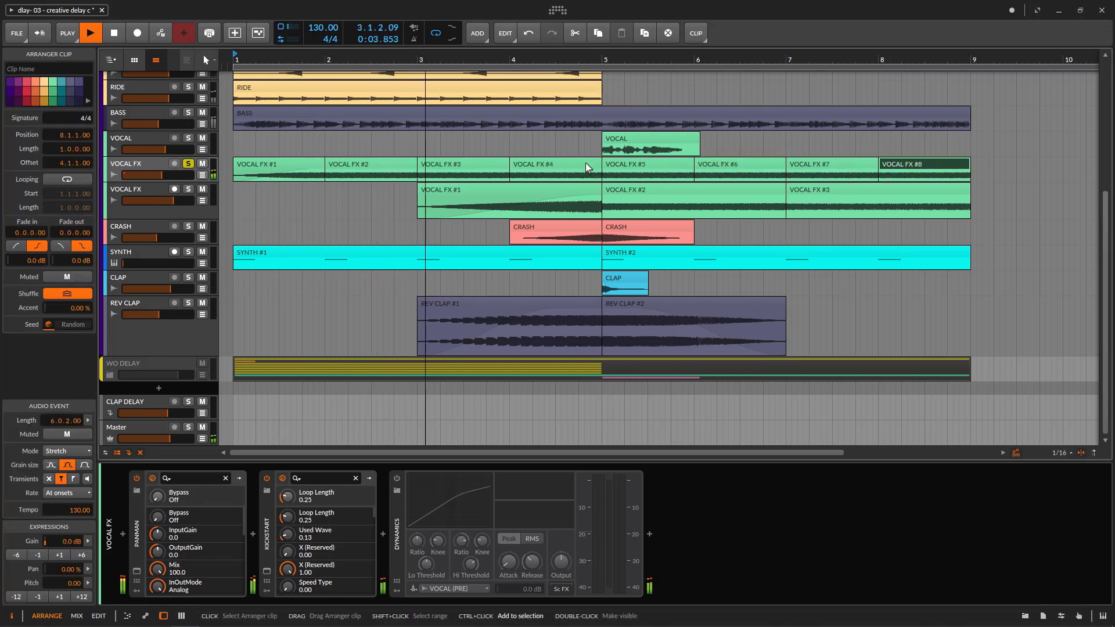
Step: Lower the upper VOCAL FX track's volume slightly and play it unsoloed with the full mix from bar 1
{"action": "left_click", "coordinate": [161, 175]}
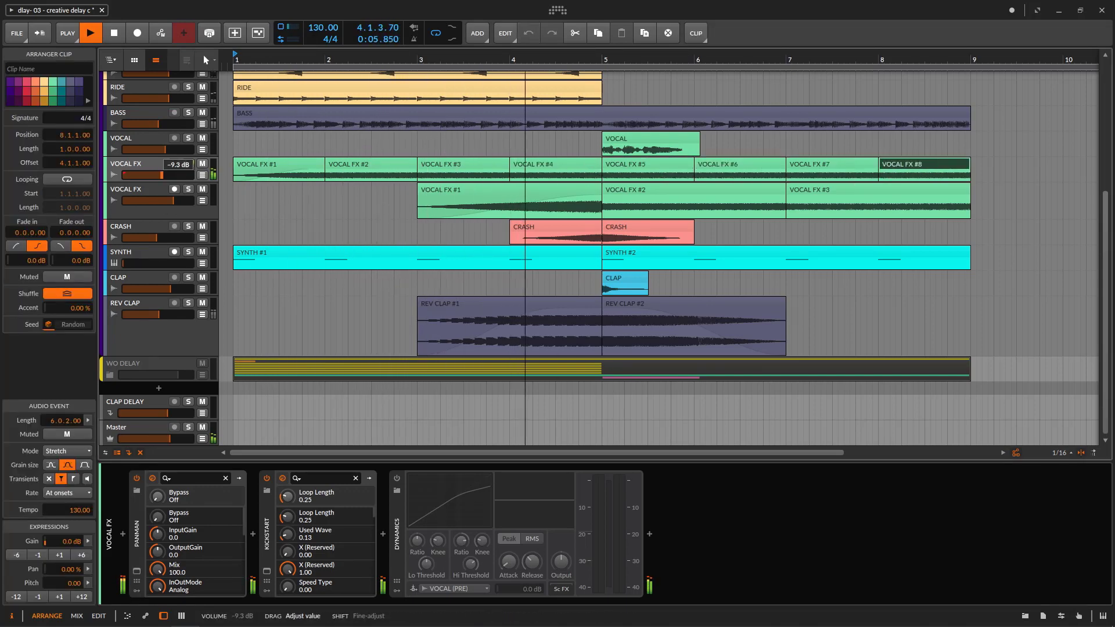
{"action": "left_click_drag", "start_coordinate": [161, 175], "coordinate": [156, 175]}
{"action": "key", "text": "space"}
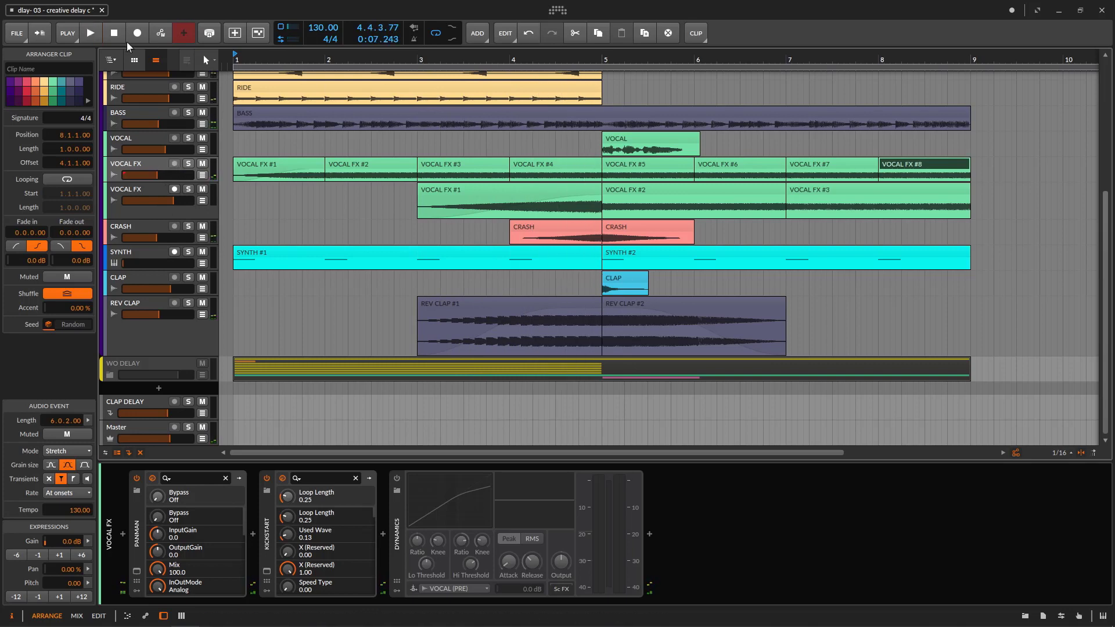
{"action": "left_click", "coordinate": [93, 33]}
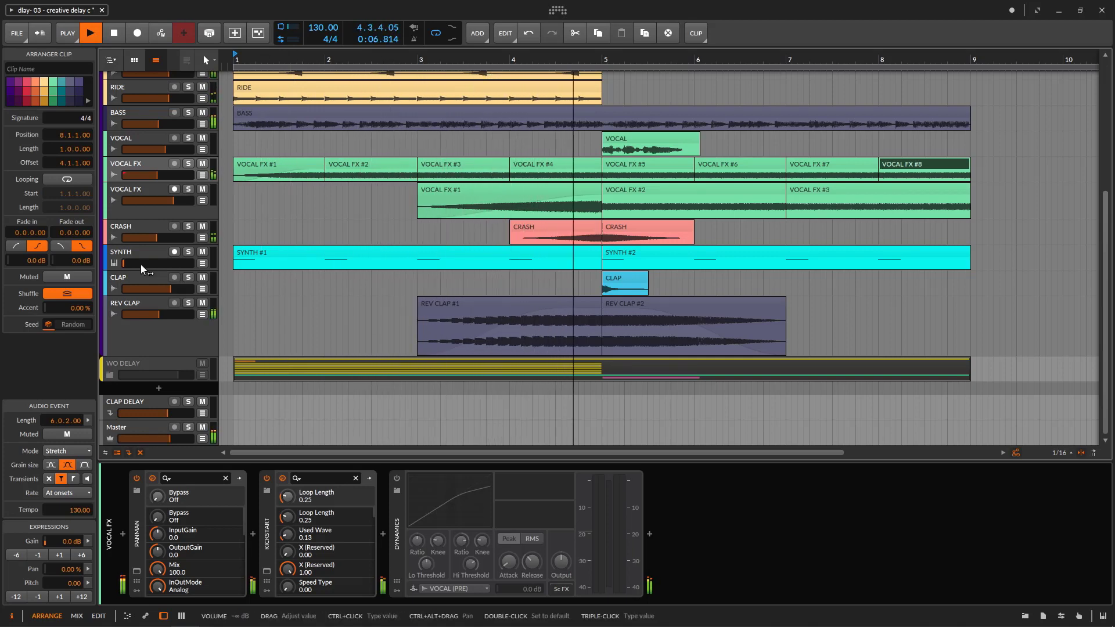
{"action": "key", "text": "space"}
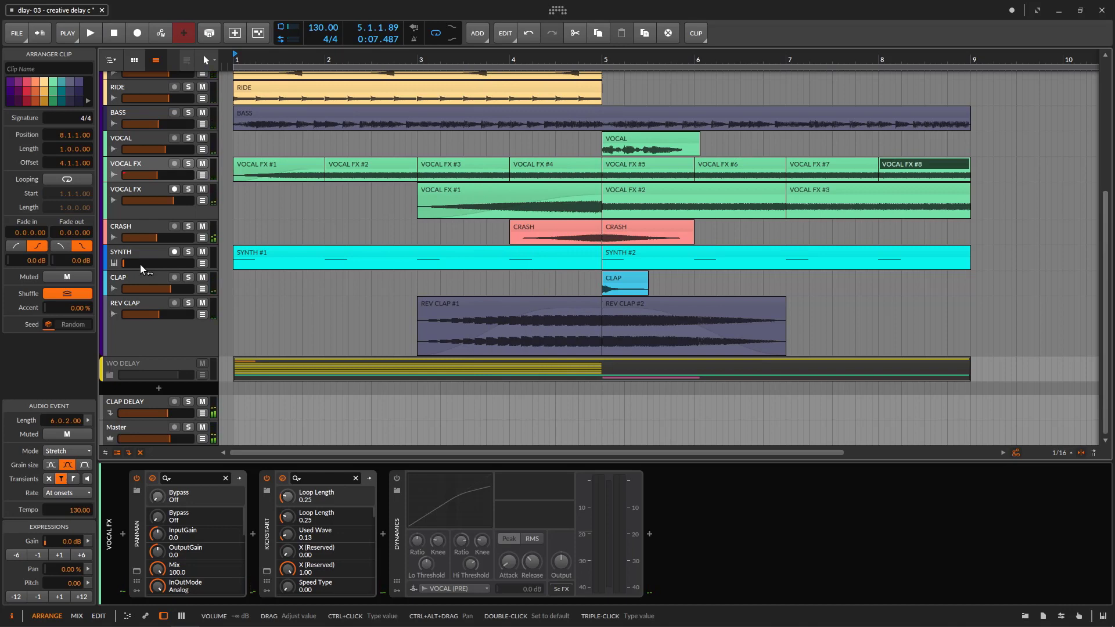
Step: Solo VOCAL and the upper VOCAL FX track, play them from bar 3, and compare their overlapping clips at bar 5
{"action": "left_click", "coordinate": [188, 140]}
{"action": "left_click", "coordinate": [187, 165]}
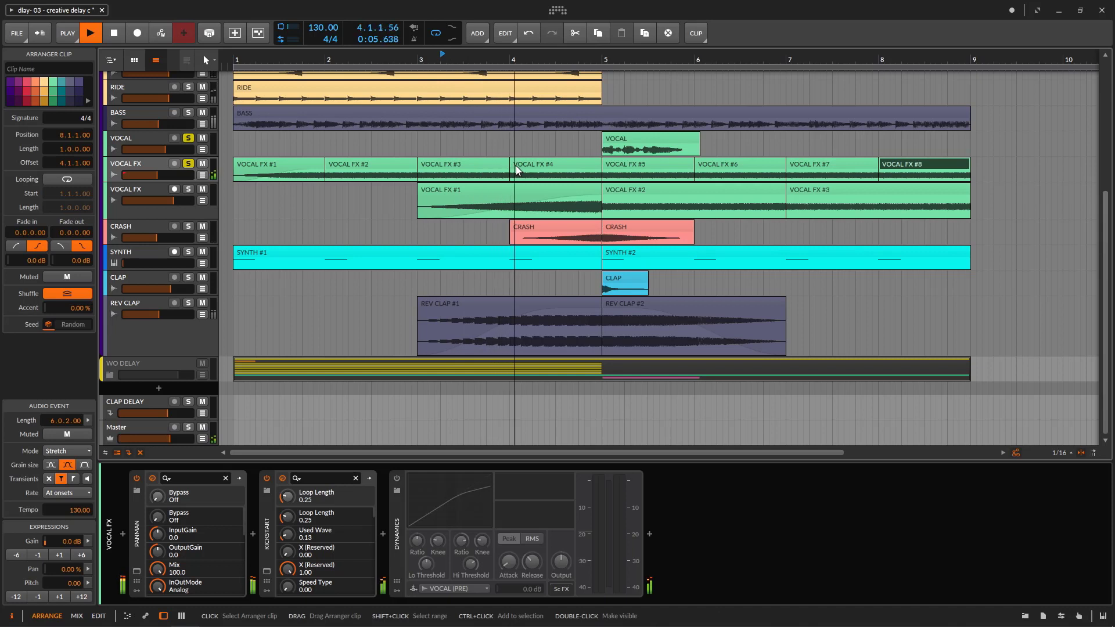
{"action": "key", "text": "space"}
{"action": "left_click", "coordinate": [638, 143]}
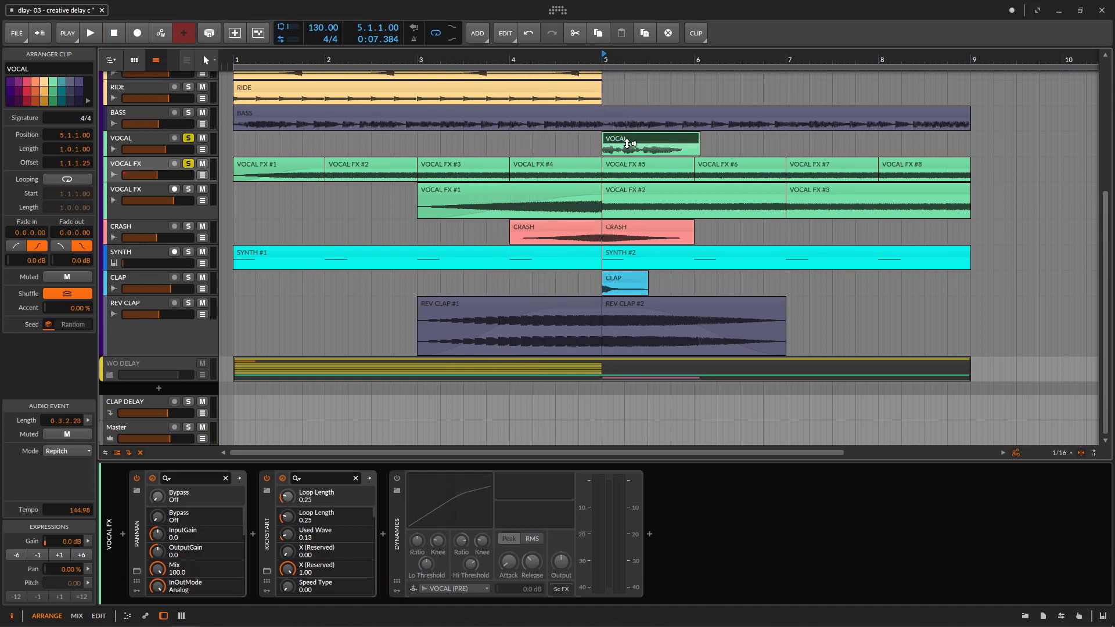
{"action": "left_click", "coordinate": [625, 168]}
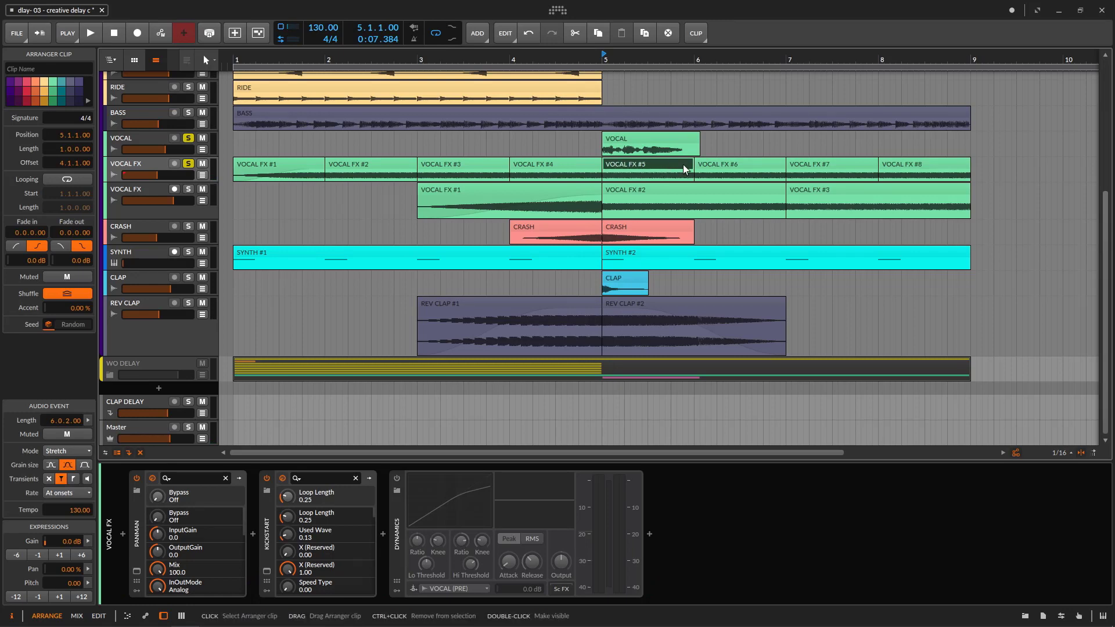
{"action": "left_click", "coordinate": [630, 140]}
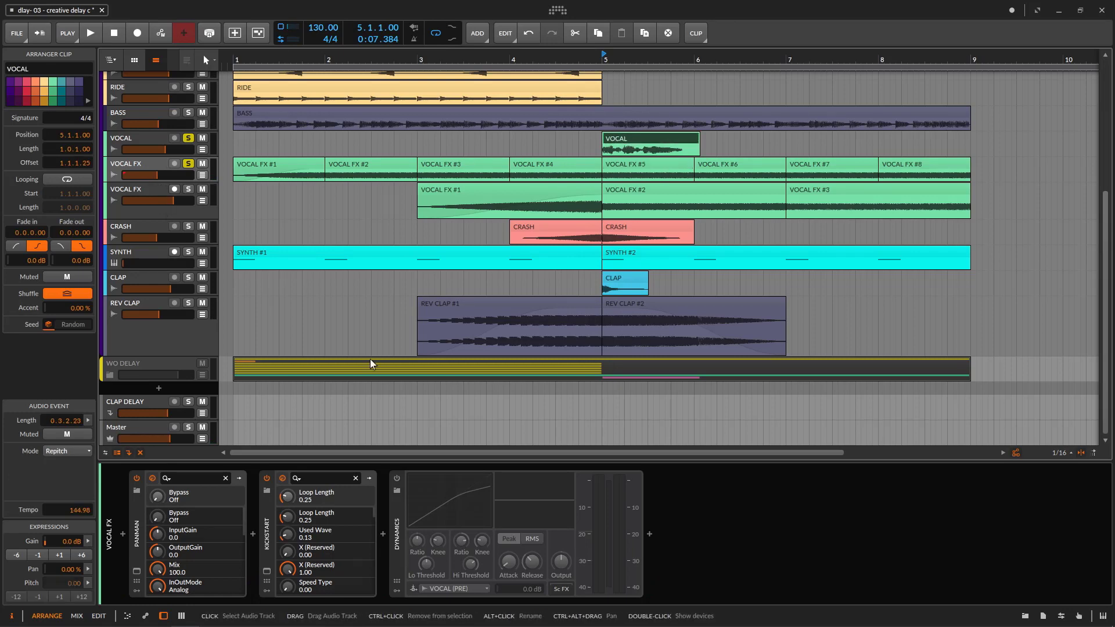
Step: Turn on the VOCAL FX track's Dynamics device with VOCAL (PRE) as its sidechain source and play the result
{"action": "left_click", "coordinate": [397, 478]}
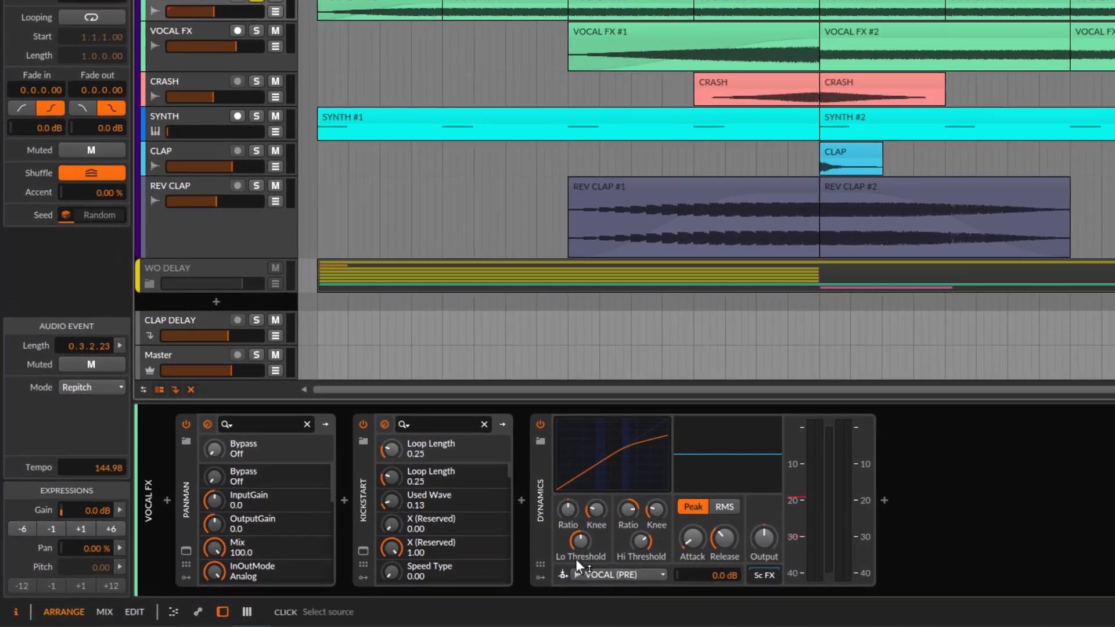
{"action": "left_click", "coordinate": [534, 472]}
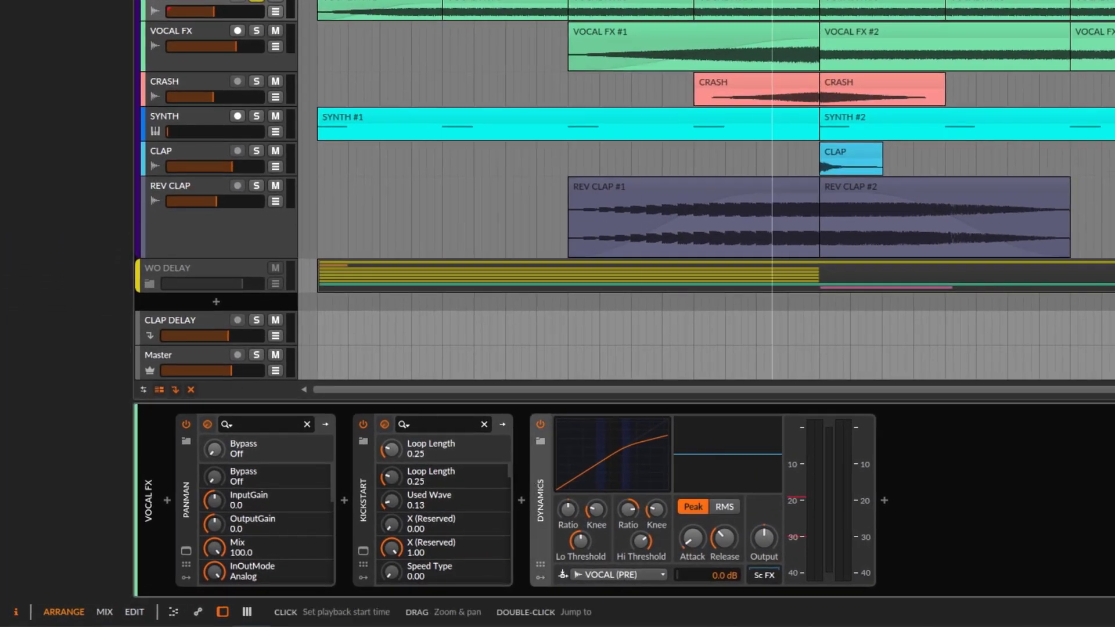
{"action": "key", "text": "space"}
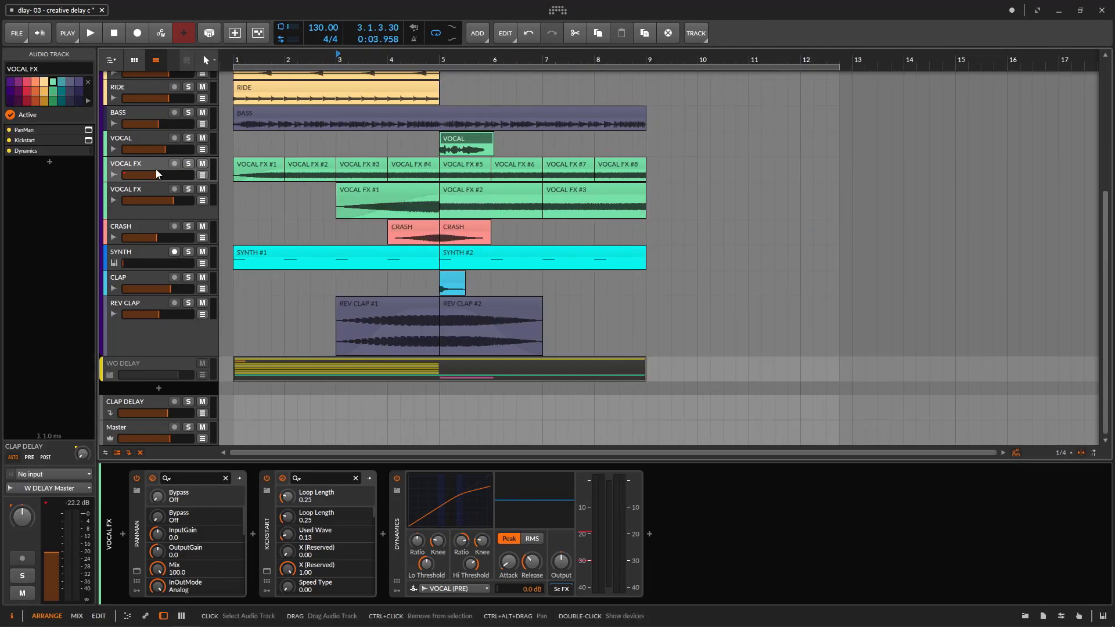
Step: Deactivate the upper VOCAL FX track directly below VOCAL
{"action": "right_click", "coordinate": [152, 166]}
{"action": "left_click", "coordinate": [208, 321]}
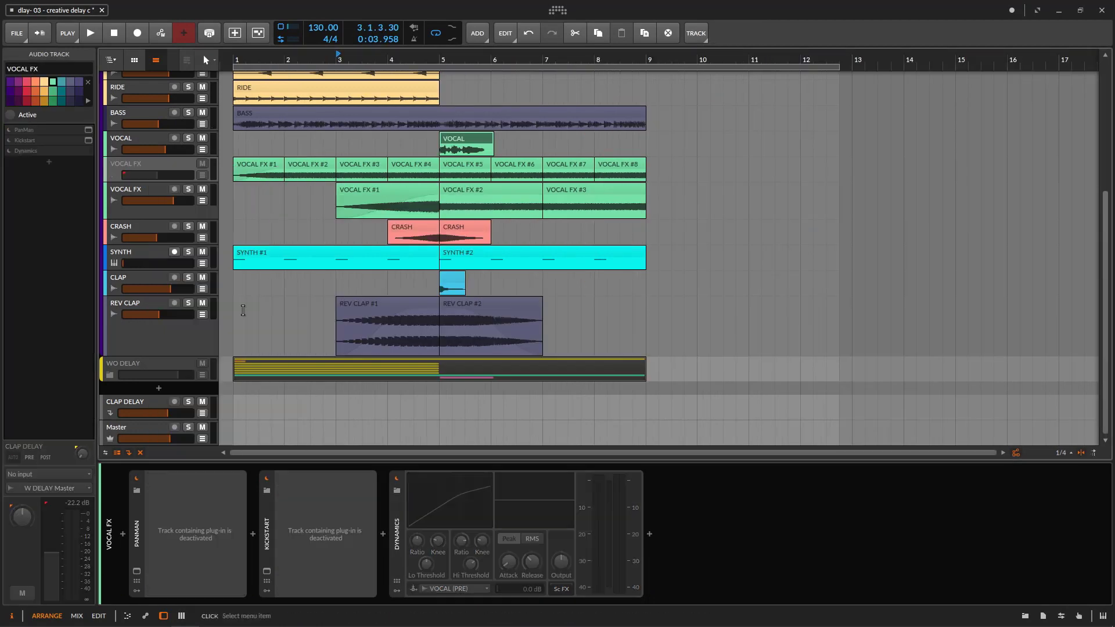
Step: Delete all three texture clips from the lower VOCAL FX track
{"action": "left_click", "coordinate": [359, 197]}
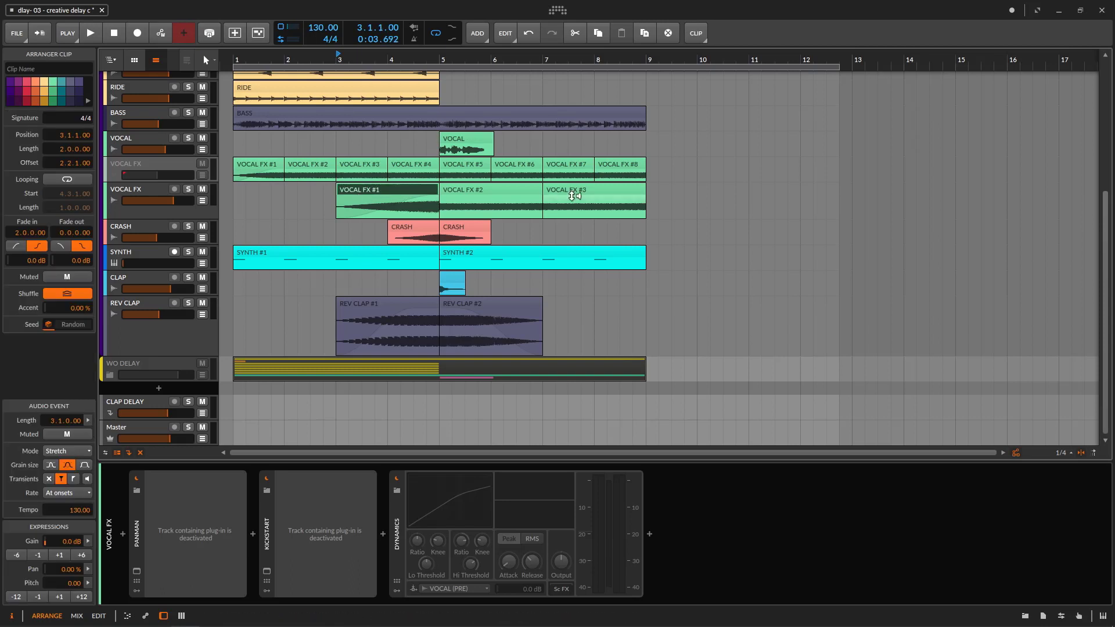
{"action": "left_click", "coordinate": [588, 193], "text": "shift"}
{"action": "key", "text": "Delete"}
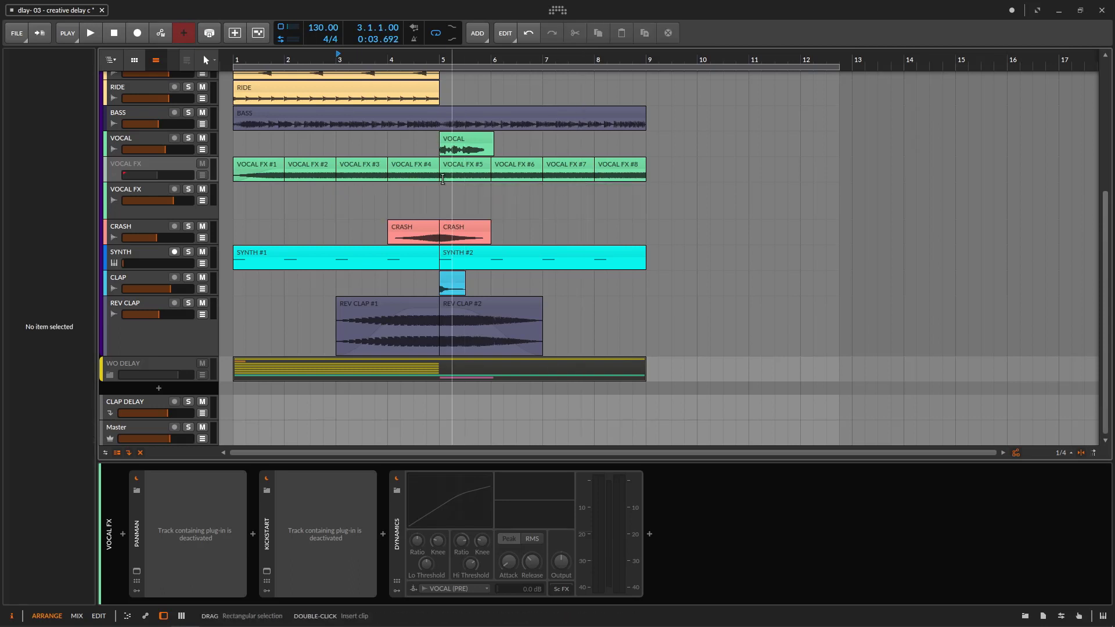
Step: Copy a texture clip from the deactivated VOCAL FX track to the lower VOCAL FX track and trim it to fill only bar 4
{"action": "left_click_drag", "start_coordinate": [409, 174], "coordinate": [452, 195]}
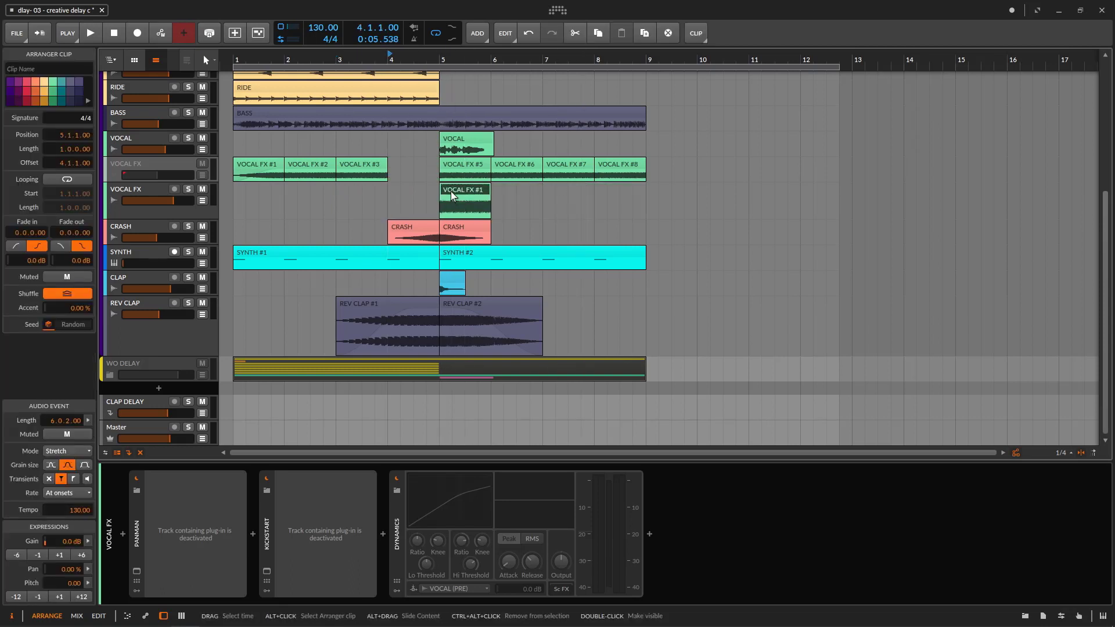
{"action": "key", "text": "ctrl+z"}
{"action": "key", "text": "ctrl+shift+z"}
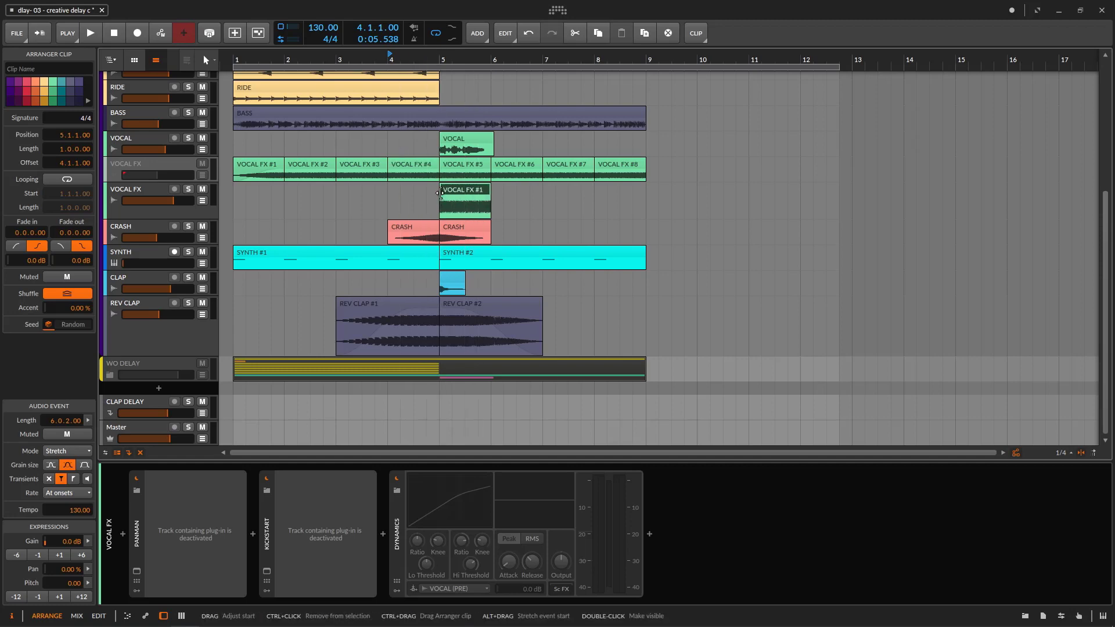
{"action": "left_click_drag", "start_coordinate": [439, 193], "coordinate": [349, 200]}
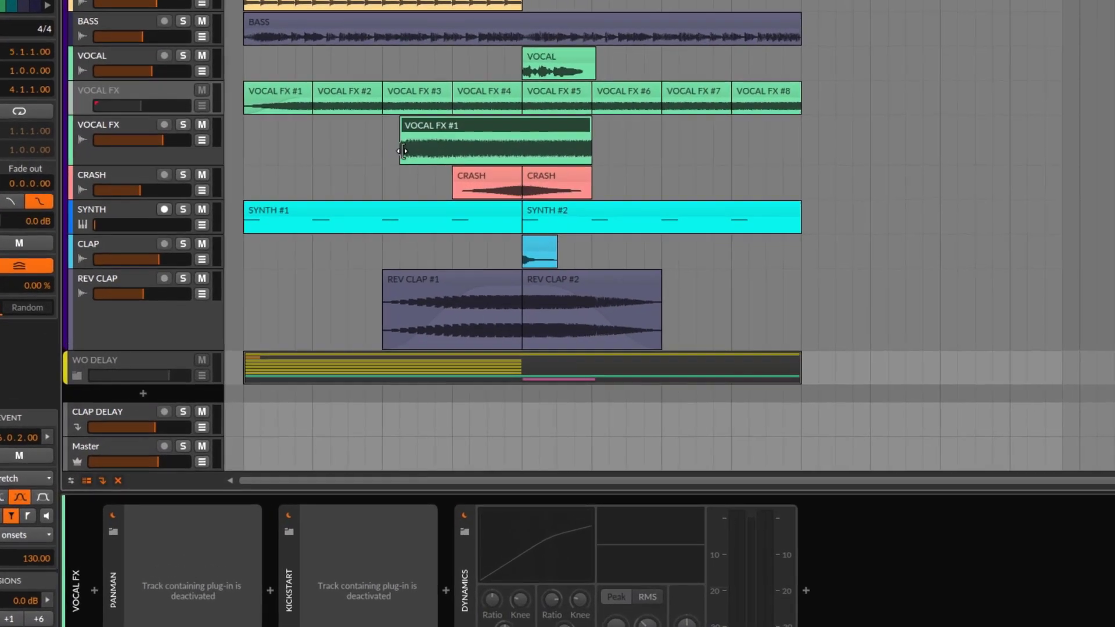
{"action": "left_click_drag", "start_coordinate": [402, 151], "coordinate": [451, 151]}
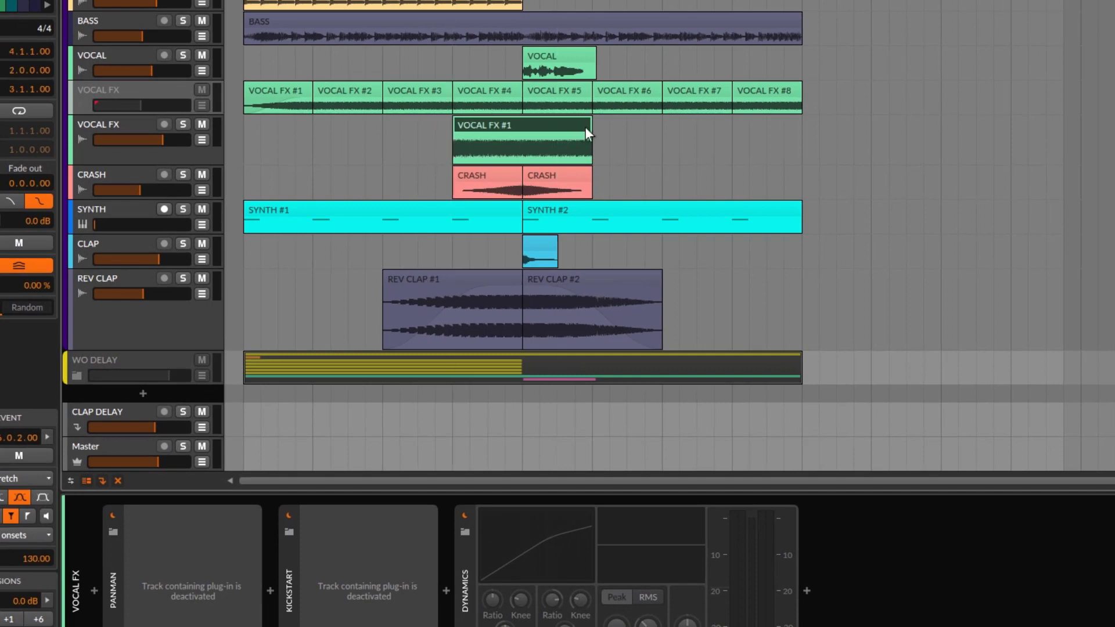
{"action": "left_click_drag", "start_coordinate": [591, 132], "coordinate": [526, 133]}
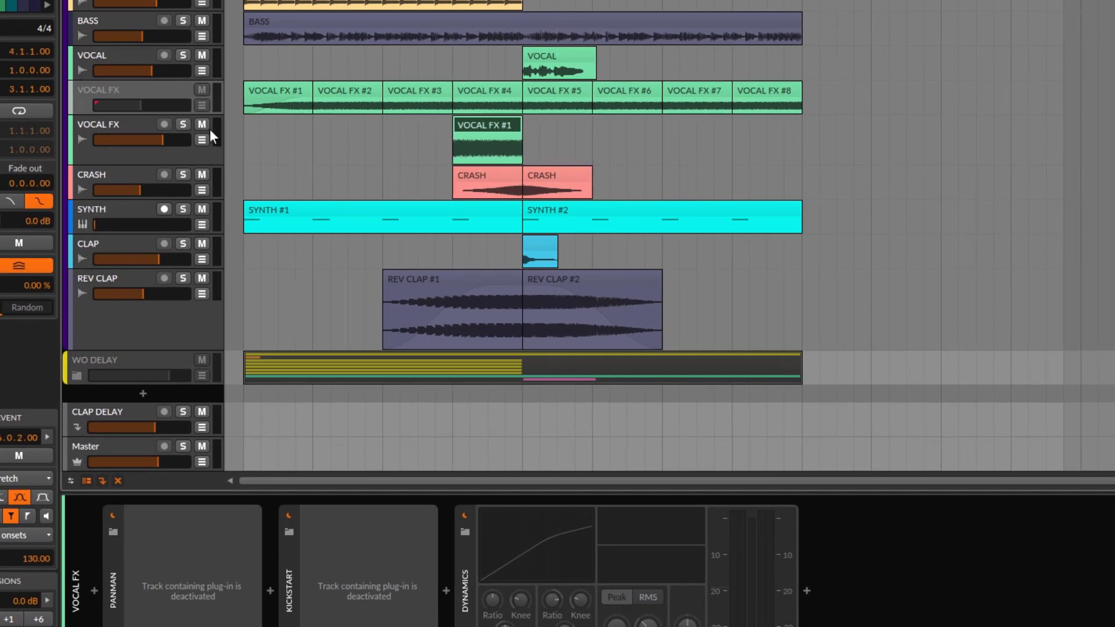
Step: Audition the lower VOCAL FX track in solo and reverse its bar-4 clip
{"action": "left_click", "coordinate": [183, 124]}
{"action": "key", "text": "space"}
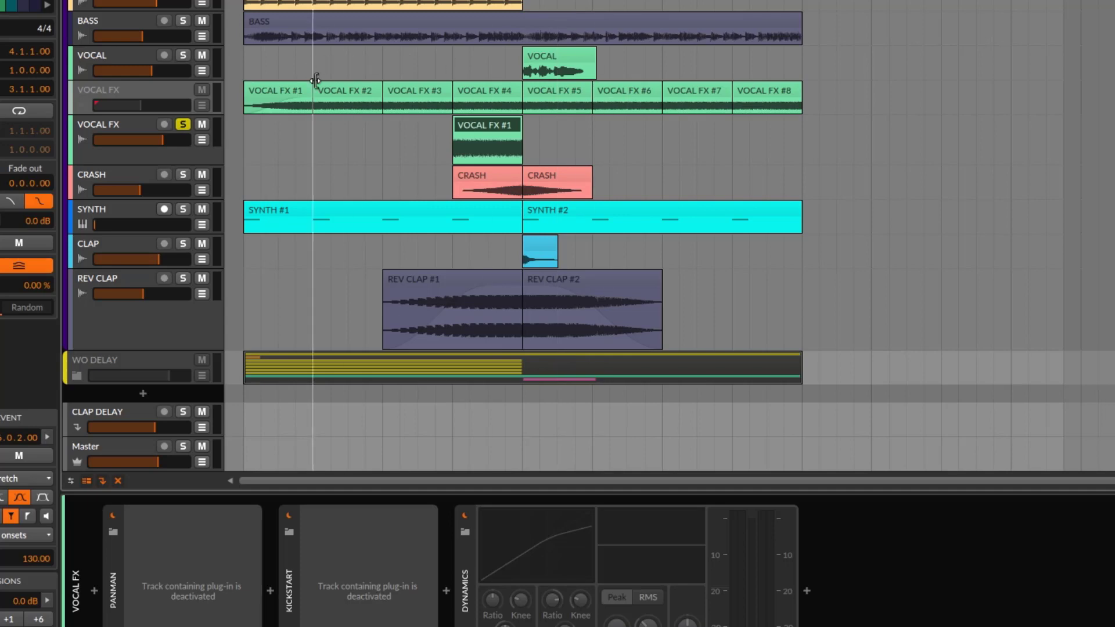
{"action": "left_click", "coordinate": [128, 93]}
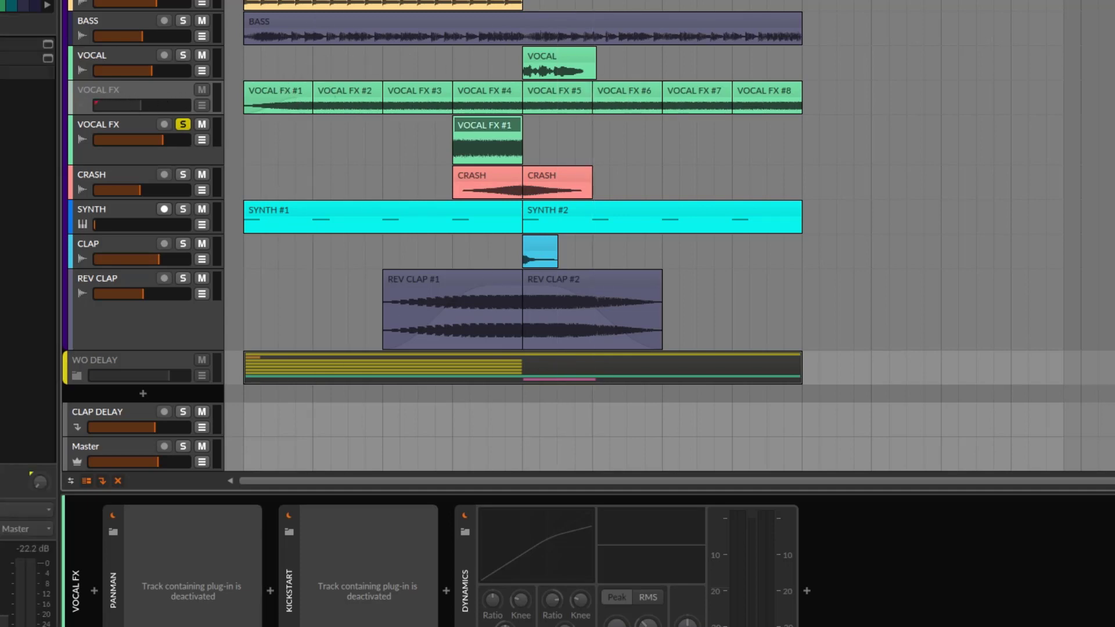
{"action": "key", "text": "Escape"}
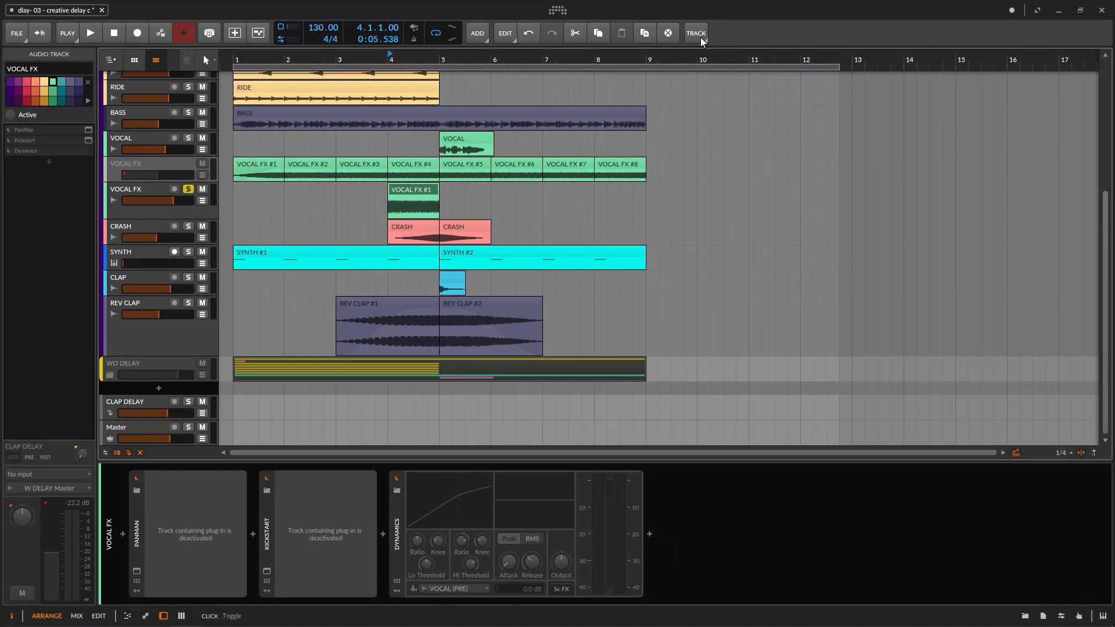
{"action": "left_click", "coordinate": [697, 34]}
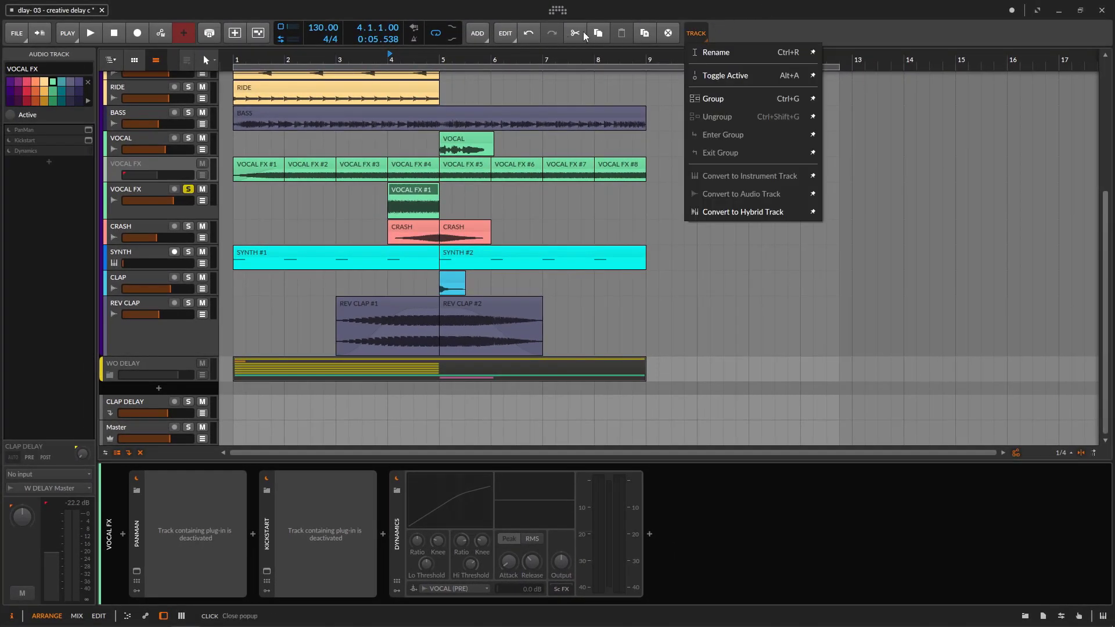
{"action": "left_click", "coordinate": [413, 200]}
{"action": "left_click", "coordinate": [696, 33]}
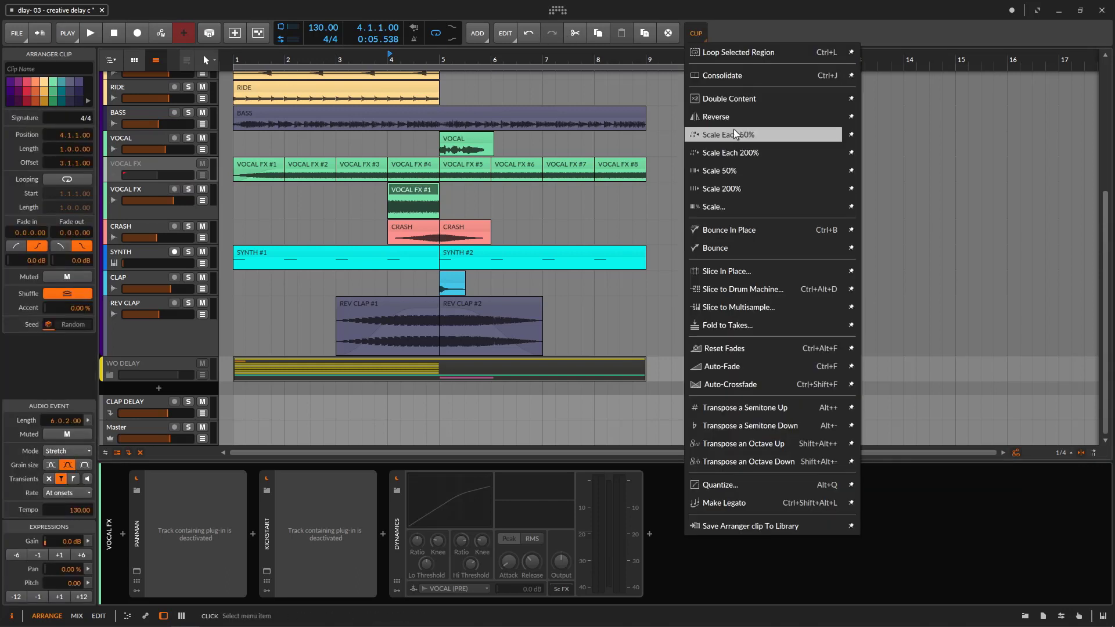
{"action": "left_click", "coordinate": [714, 115]}
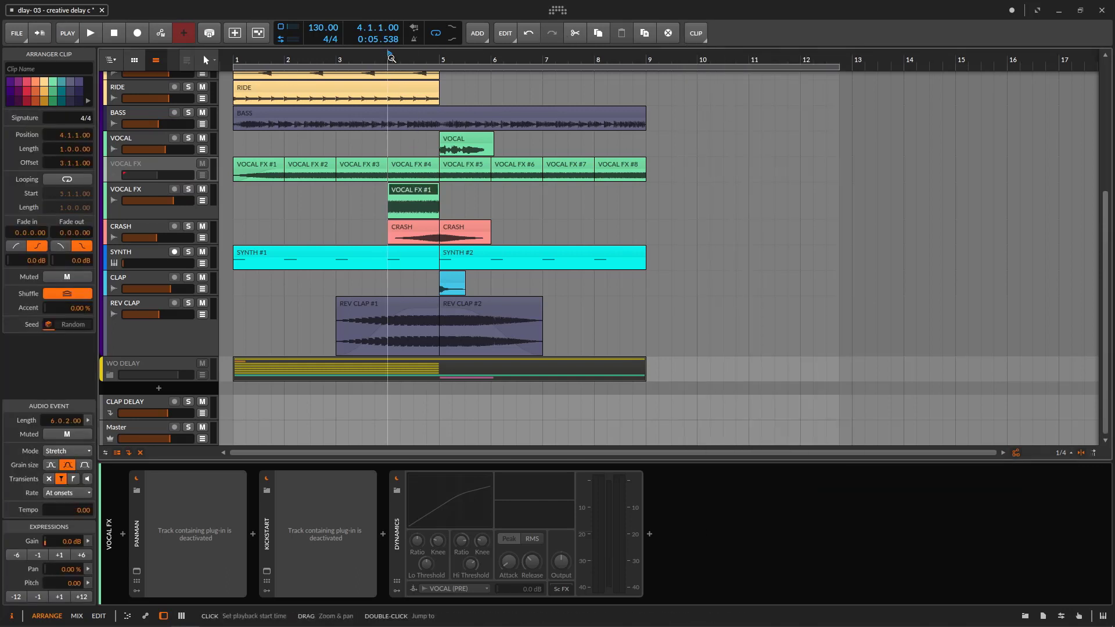
Step: Play the soloed lower VOCAL FX track from bar 4 and lower its volume
{"action": "left_click", "coordinate": [188, 189]}
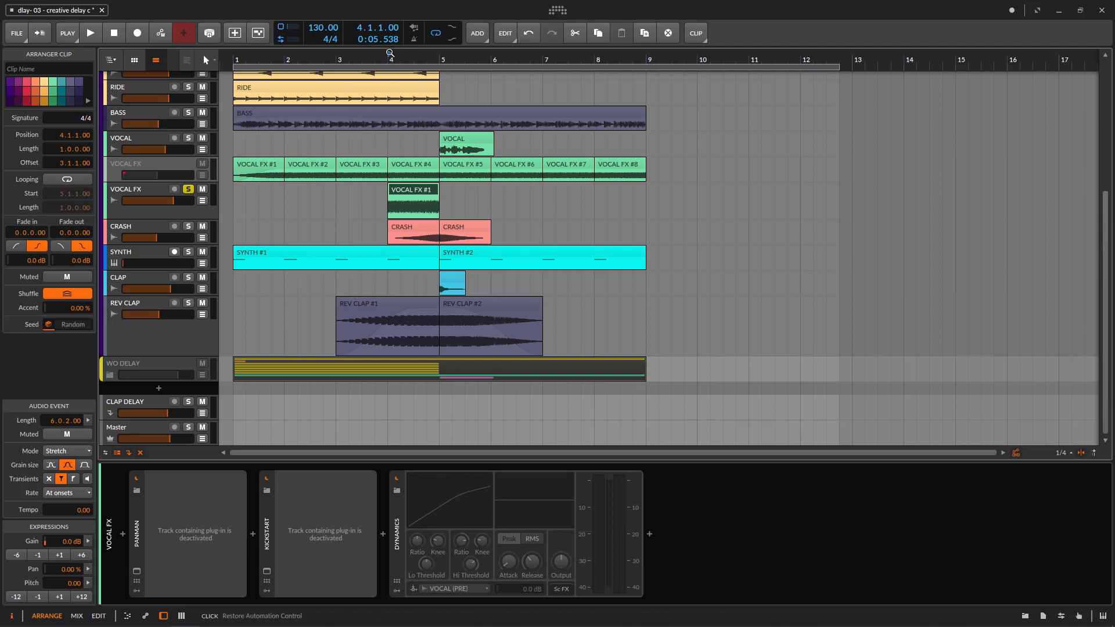
{"action": "key", "text": "space"}
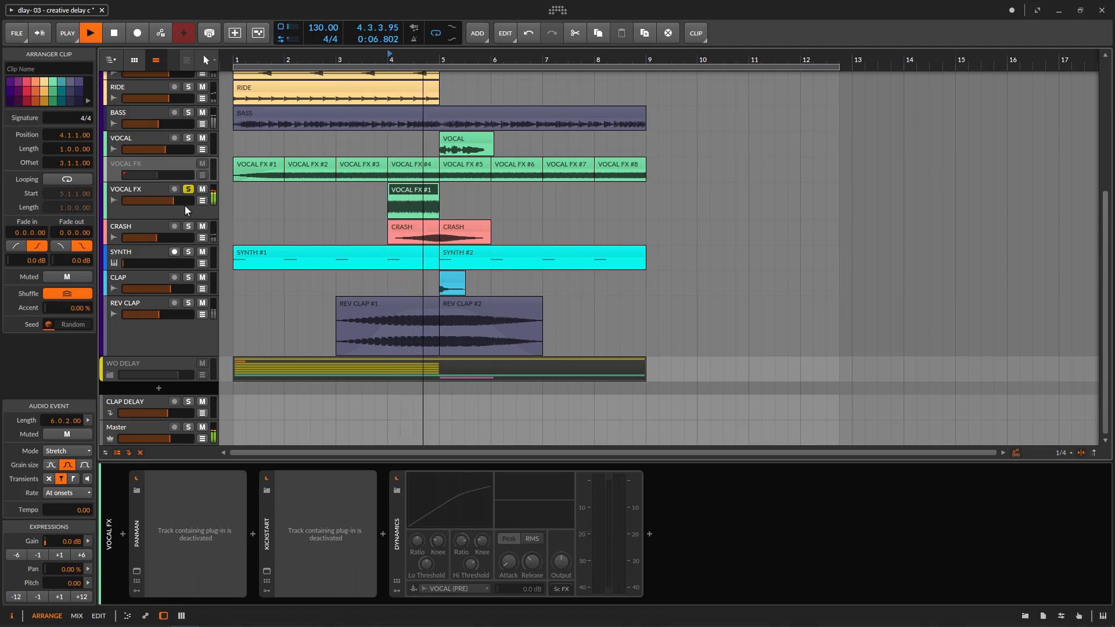
{"action": "left_click_drag", "start_coordinate": [186, 210], "coordinate": [178, 211]}
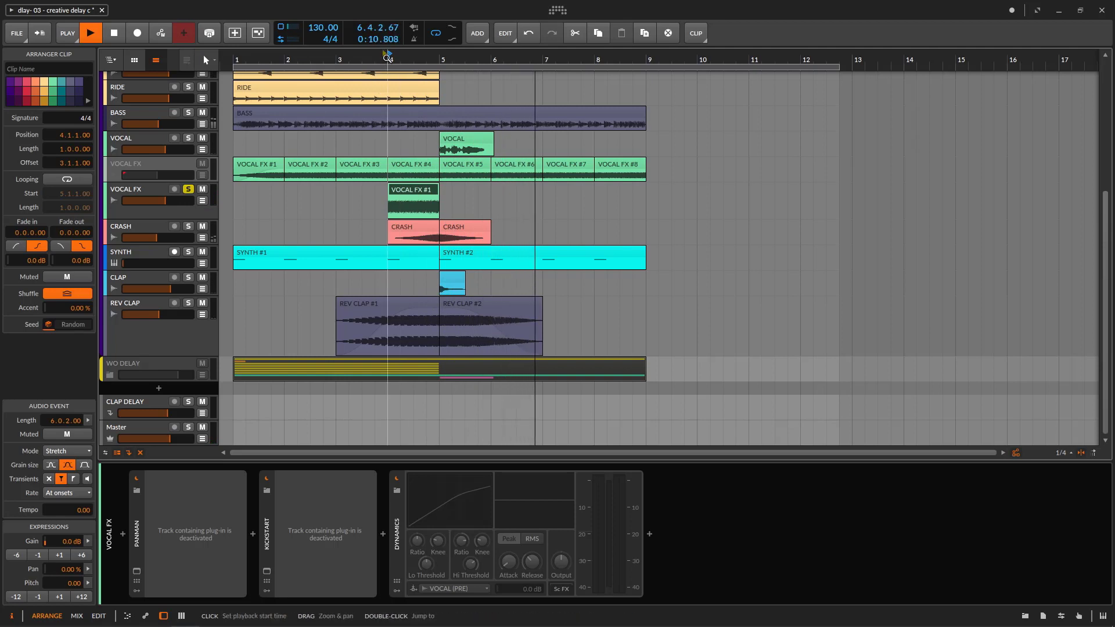
{"action": "left_click", "coordinate": [387, 58]}
{"action": "key", "text": "space"}
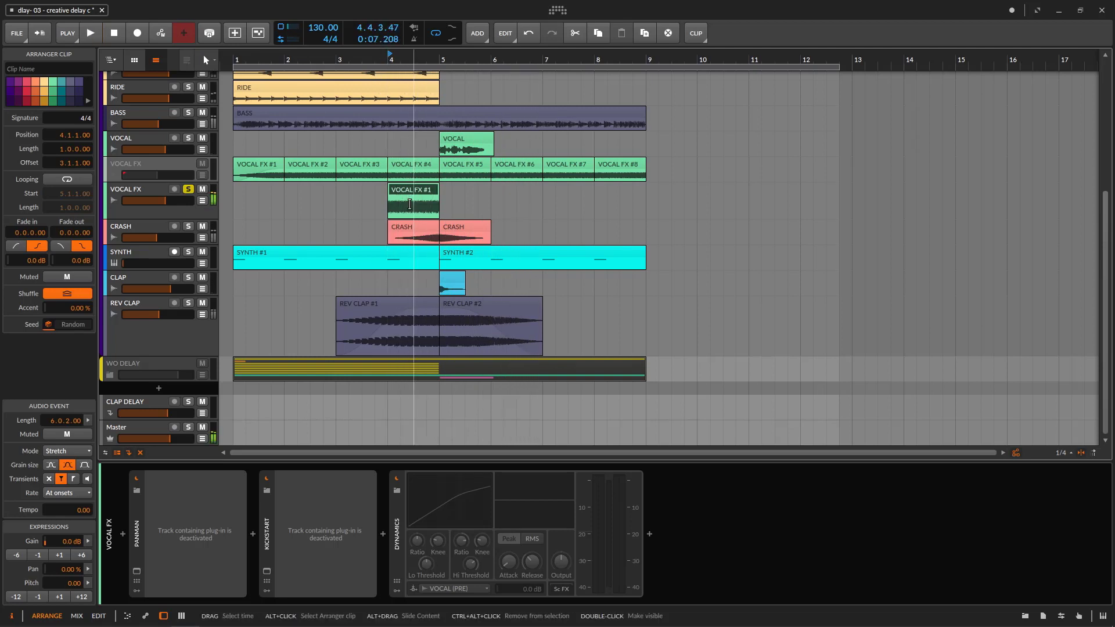
Step: Give the reversed bar-4 VOCAL FX clip a fade-in across its full one-bar length
{"action": "left_click_drag", "start_coordinate": [422, 58], "coordinate": [476, 181]}
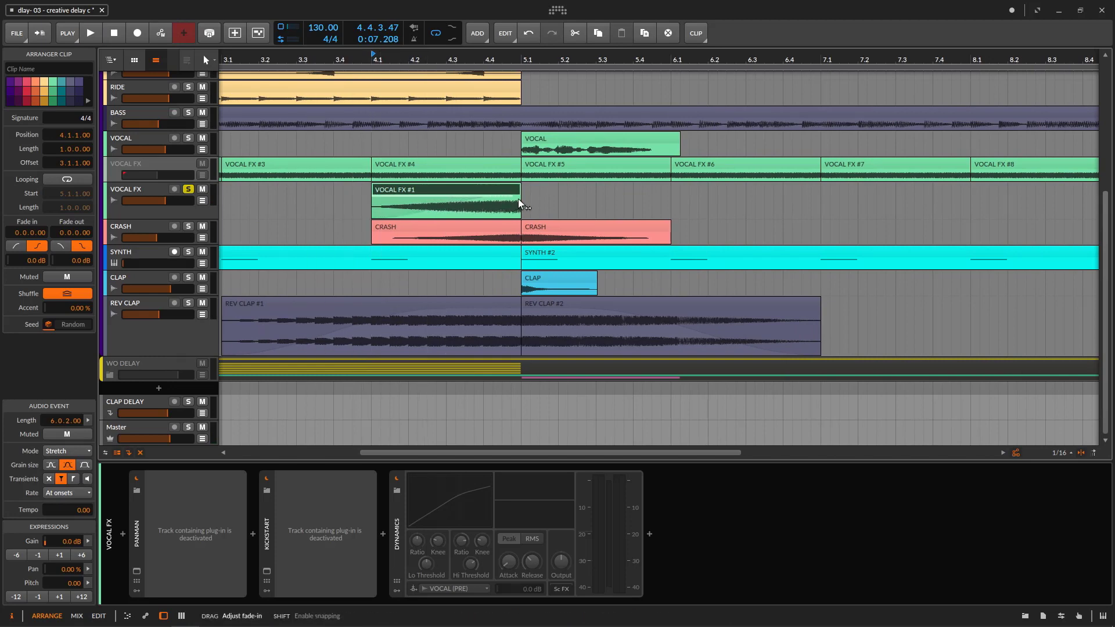
{"action": "left_click_drag", "start_coordinate": [525, 204], "coordinate": [521, 205]}
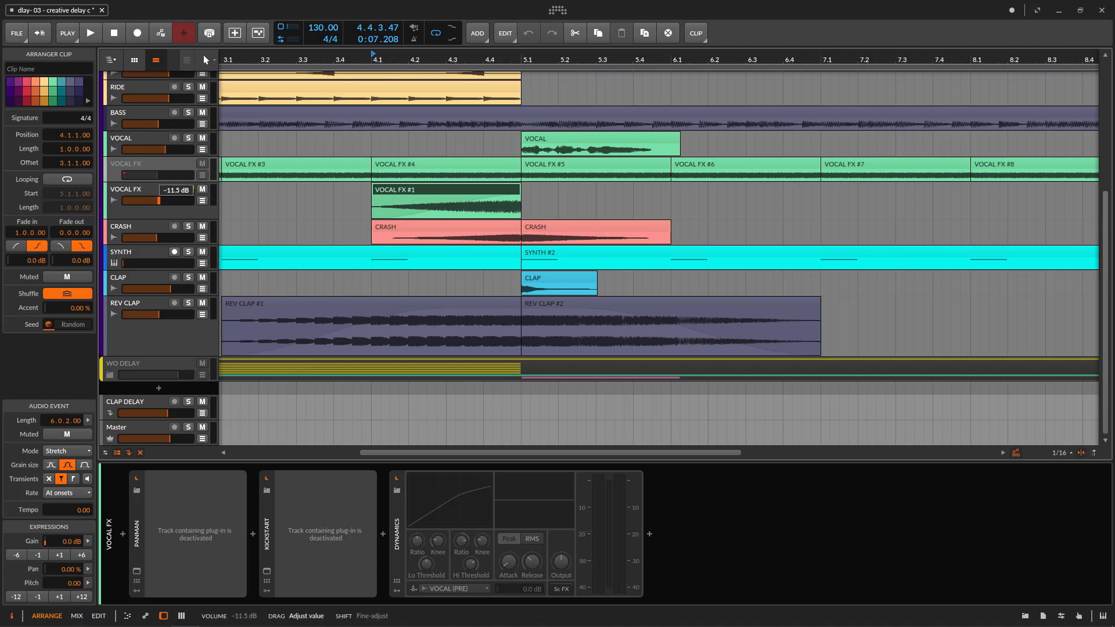
Step: Reduce the lower VOCAL FX track's volume a little more and play it unsoloed with the full mix from bar 4
{"action": "left_click", "coordinate": [188, 190]}
{"action": "key", "text": "space"}
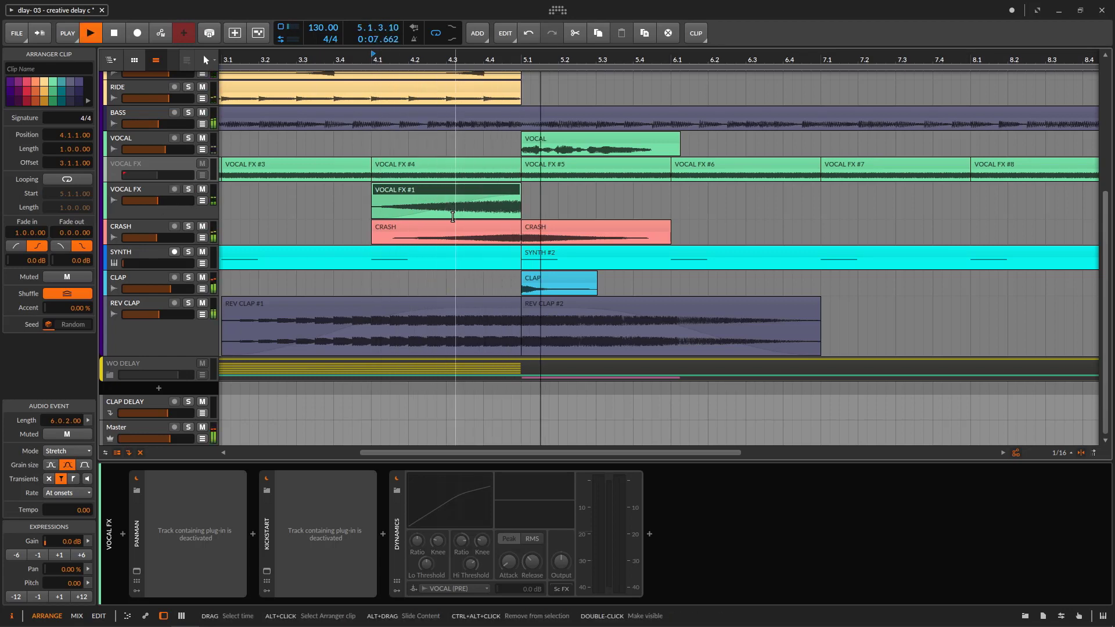
{"action": "key", "text": "space"}
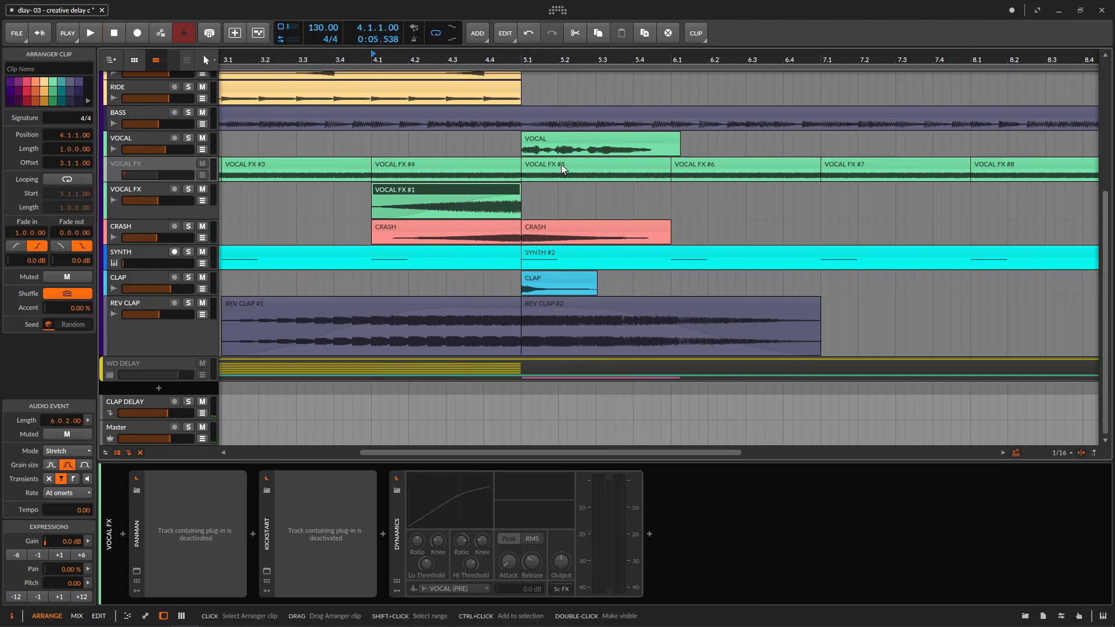
Step: Place a one-bar unfaded texture clip at bar 5 on the lower VOCAL FX track and turn on its PanMan, Kickstart and Dynamics devices
{"action": "key", "text": "ctrl+d"}
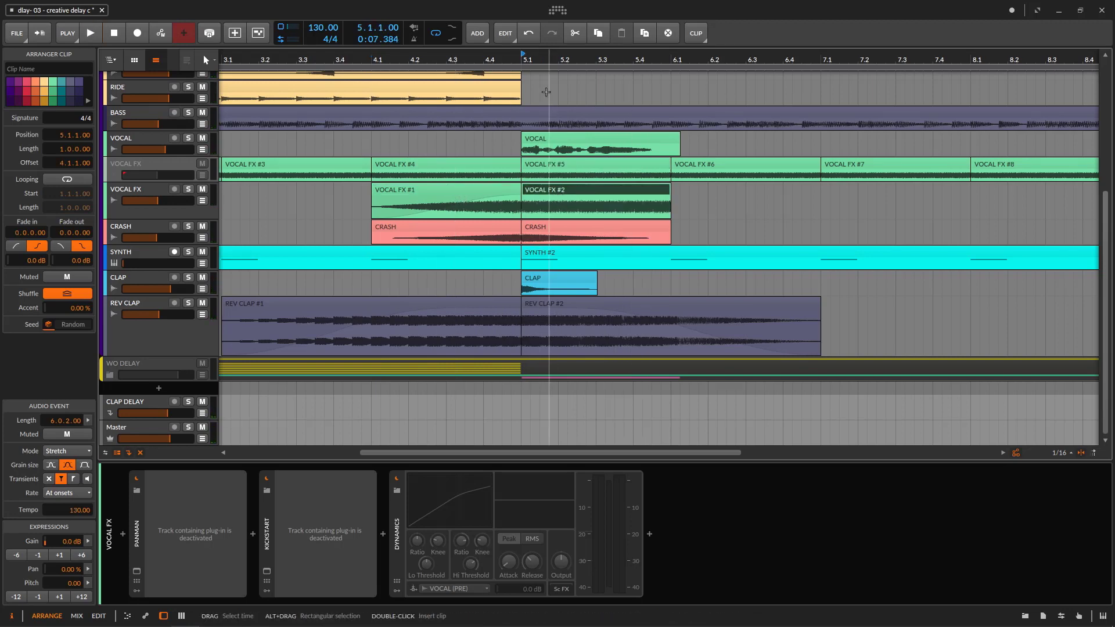
{"action": "left_click", "coordinate": [148, 232]}
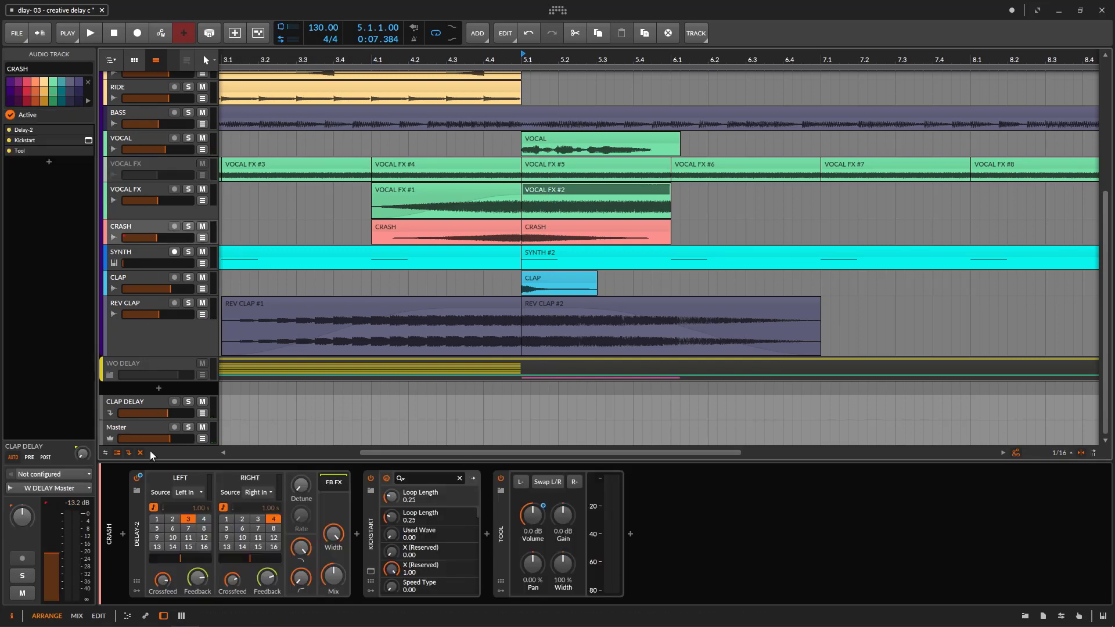
{"action": "left_click", "coordinate": [169, 206]}
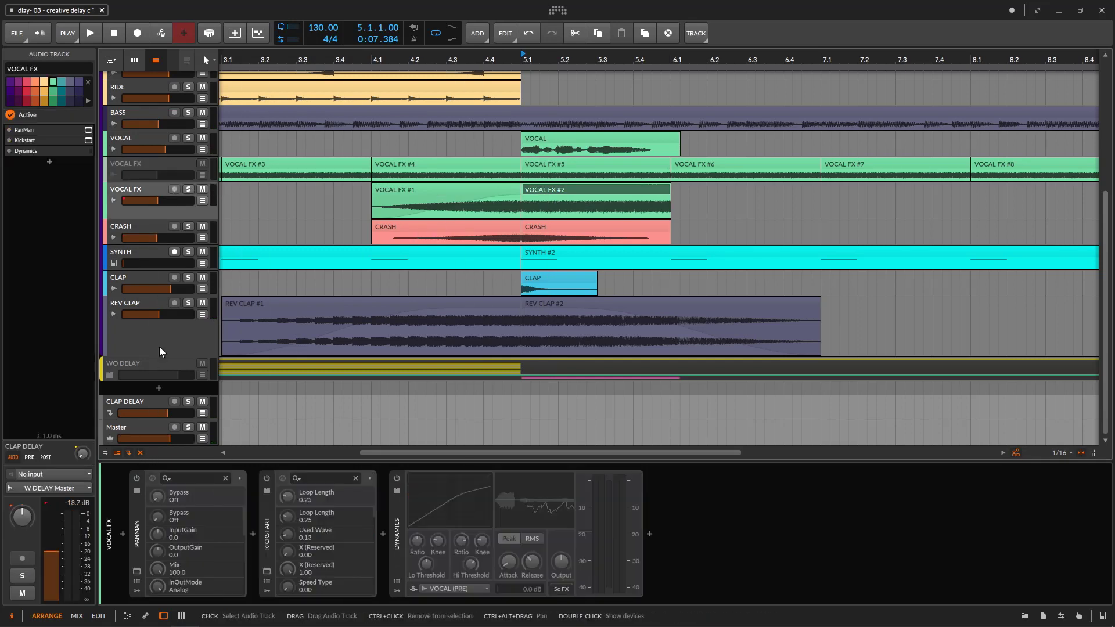
{"action": "left_click", "coordinate": [137, 480]}
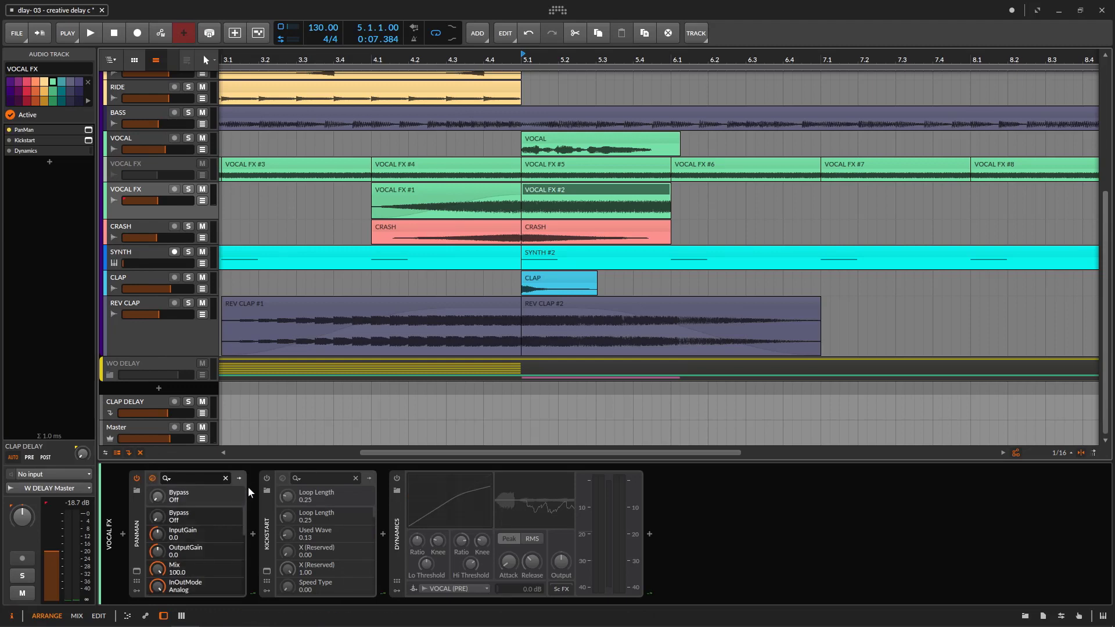
{"action": "left_click", "coordinate": [267, 480]}
{"action": "left_click", "coordinate": [397, 479]}
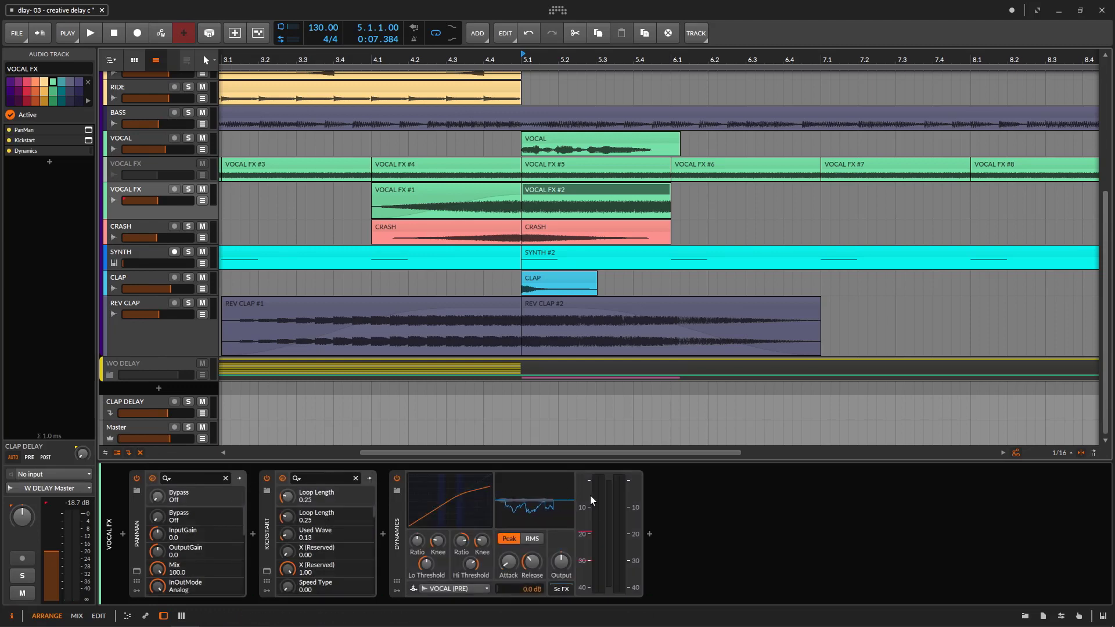
Step: Duplicate the bar-5 VOCAL FX clip four times to fill bars 6 through 9
{"action": "left_click", "coordinate": [639, 191]}
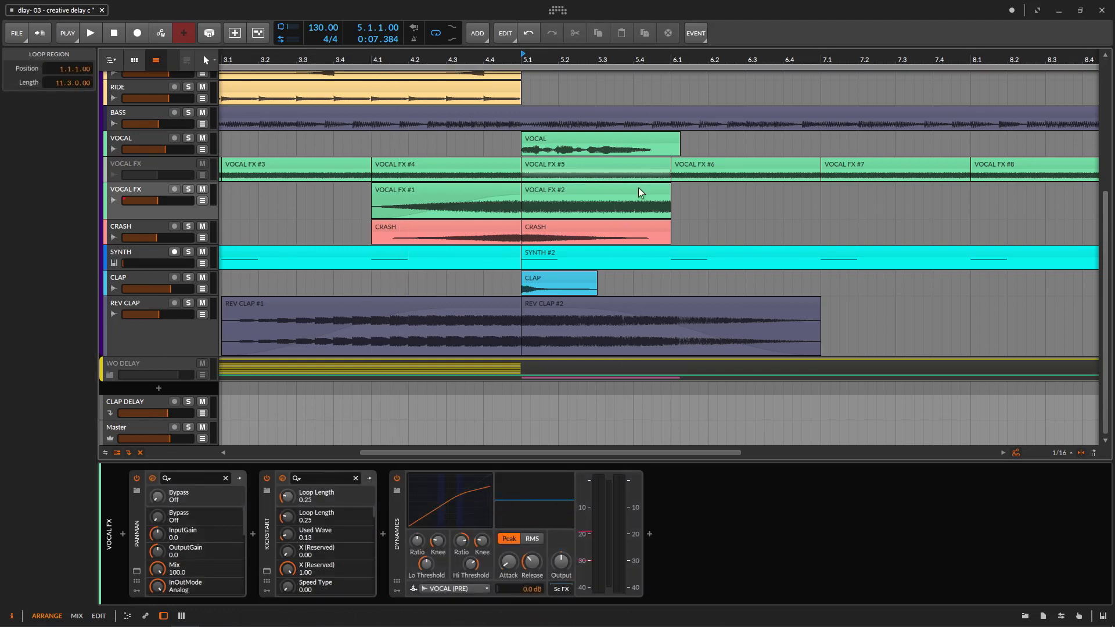
{"action": "key", "text": "ctrl+d"}
{"action": "key", "text": "ctrl+d"}
{"action": "key", "text": "ctrl+d"}
{"action": "key", "text": "ctrl+d"}
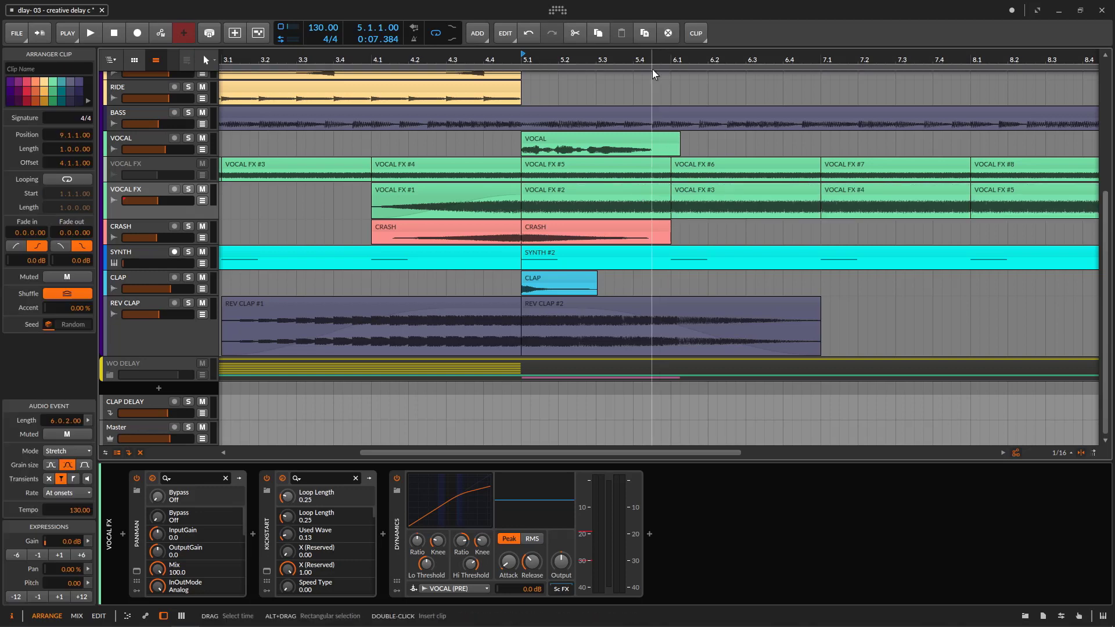
{"action": "scroll", "coordinate": [393, 151], "scroll_direction": "down", "scroll_amount": 5}
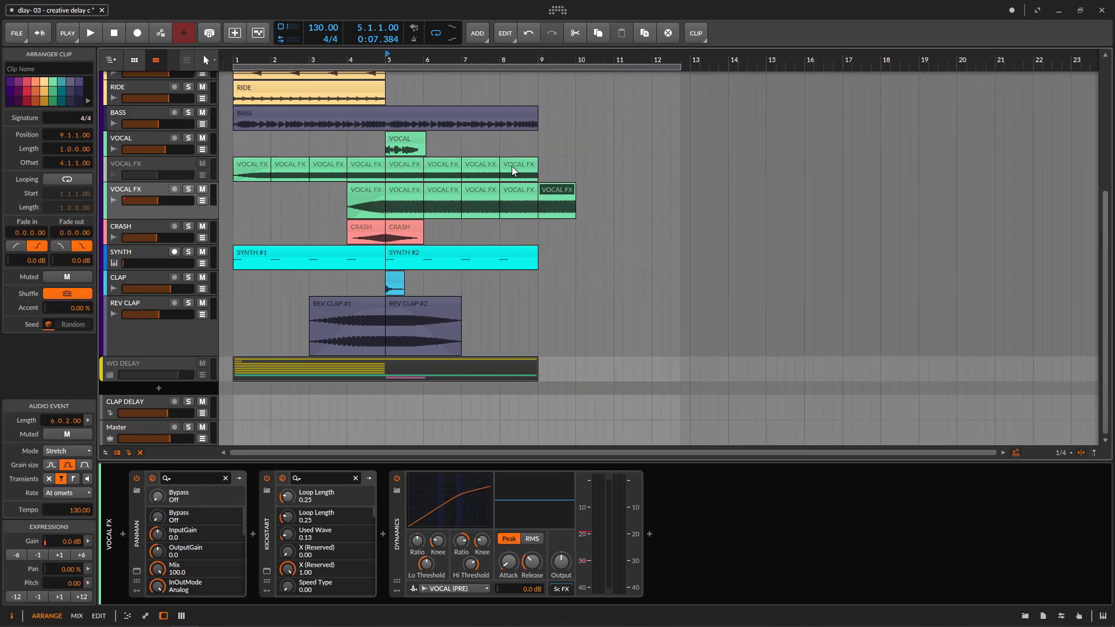
Step: Play the full mix from bar 4 and raise the lower VOCAL FX track's volume slightly
{"action": "left_click", "coordinate": [366, 198]}
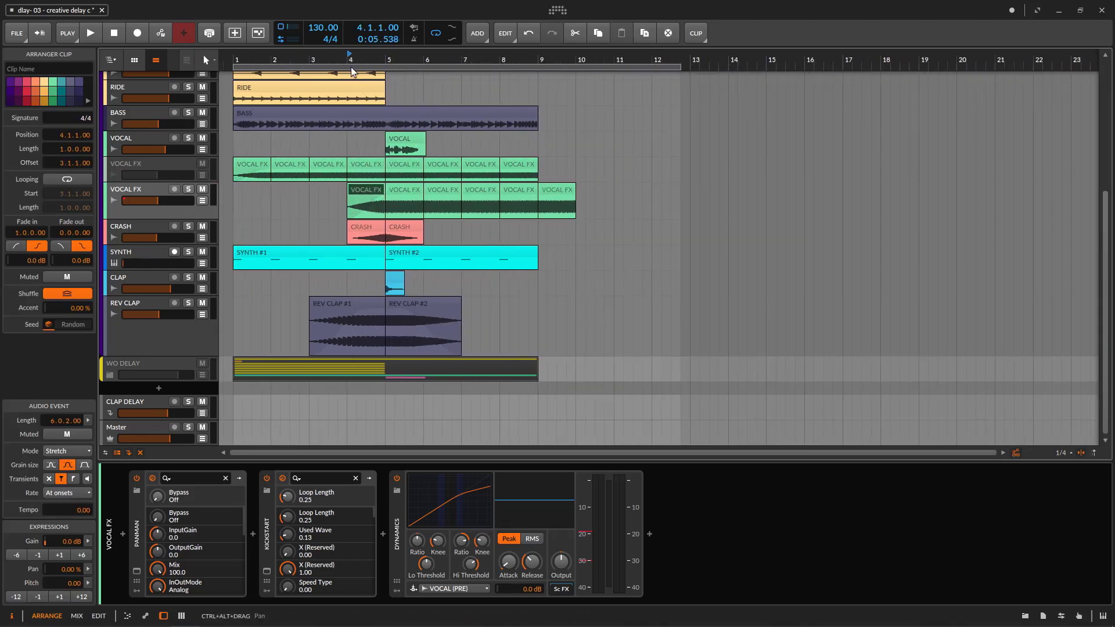
{"action": "key", "text": "space"}
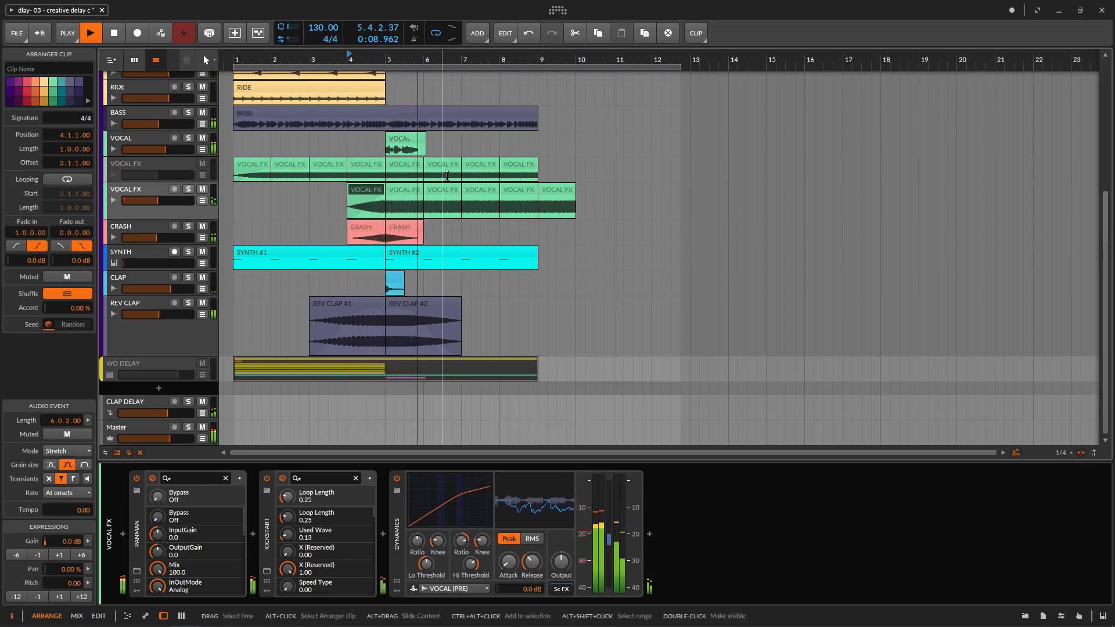
{"action": "left_click_drag", "start_coordinate": [158, 200], "coordinate": [162, 200]}
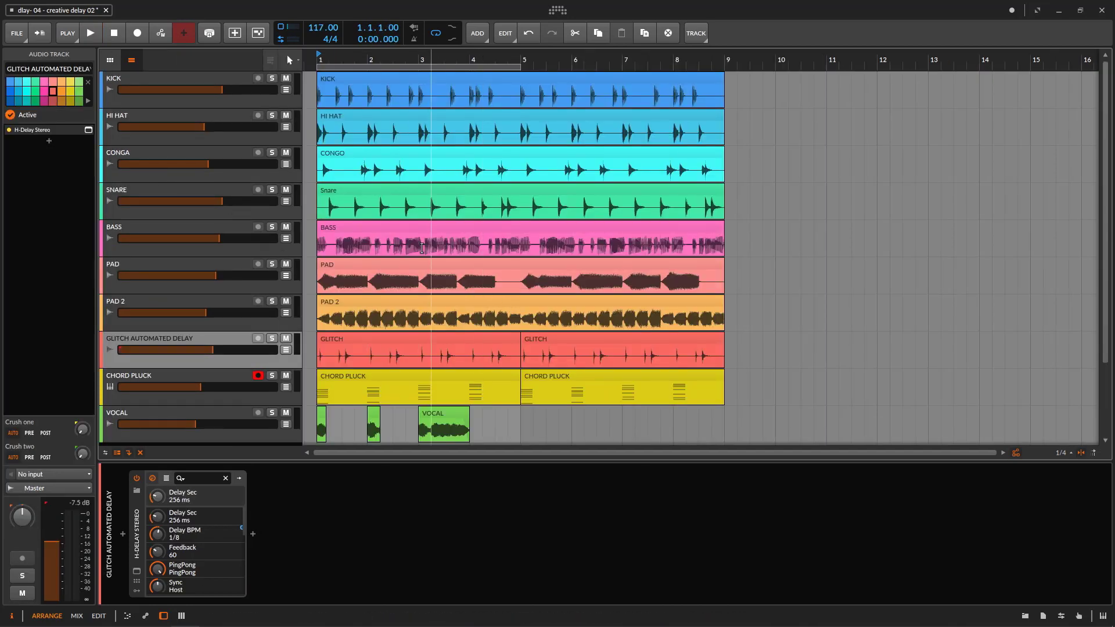
Step: Play the creative delay 02 arrangement from bar 1 and hide the device chain to enlarge the arranger
{"action": "left_click", "coordinate": [90, 34]}
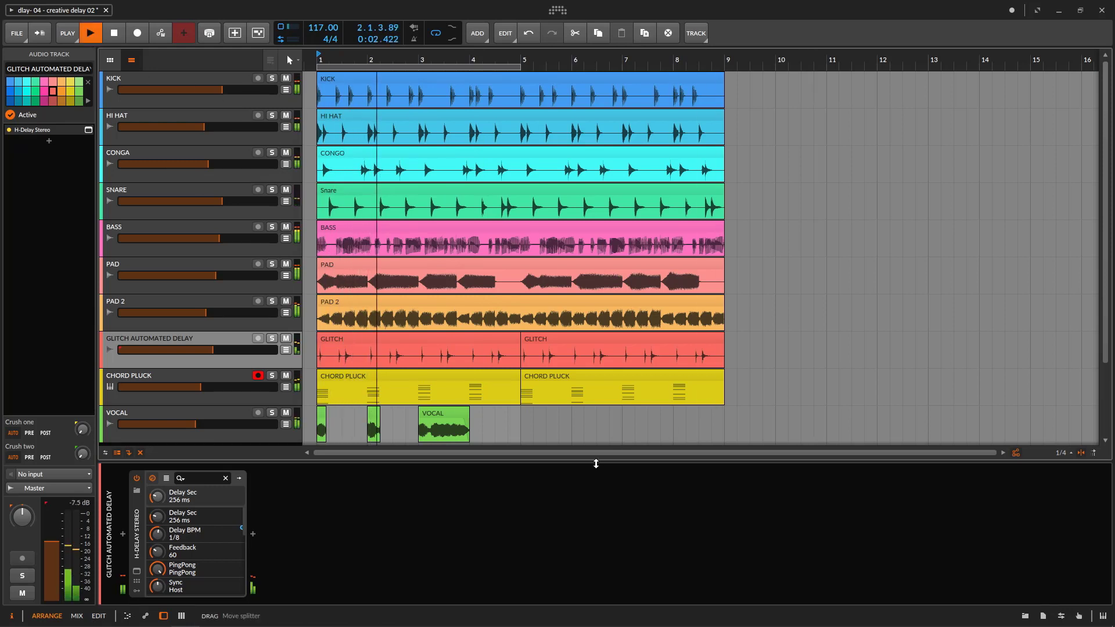
{"action": "left_click_drag", "start_coordinate": [595, 463], "coordinate": [576, 615]}
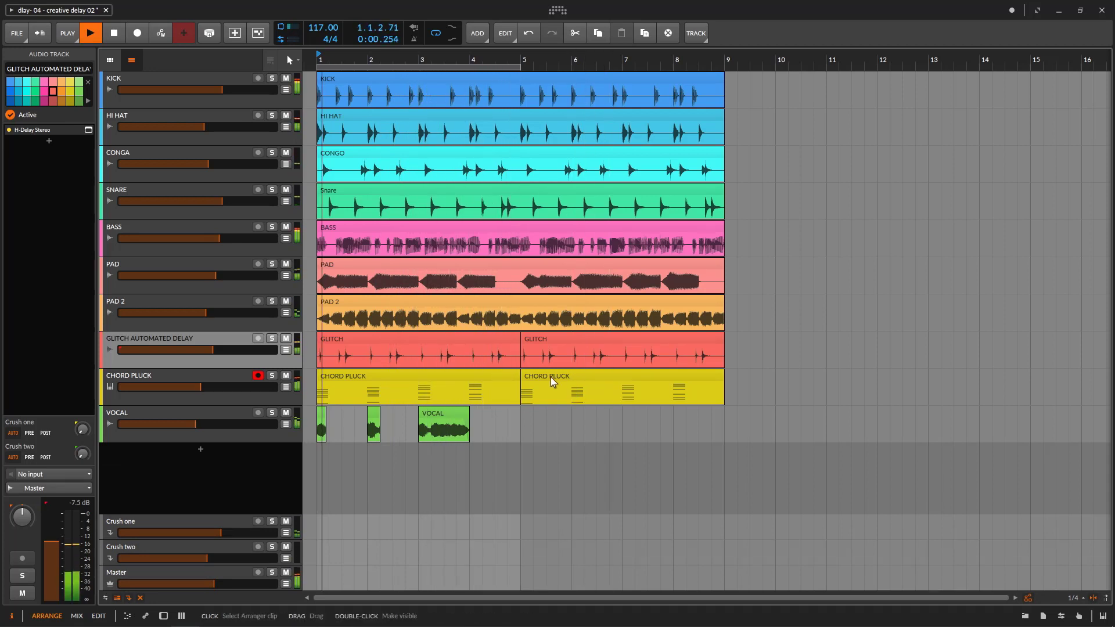
{"action": "key", "text": "space"}
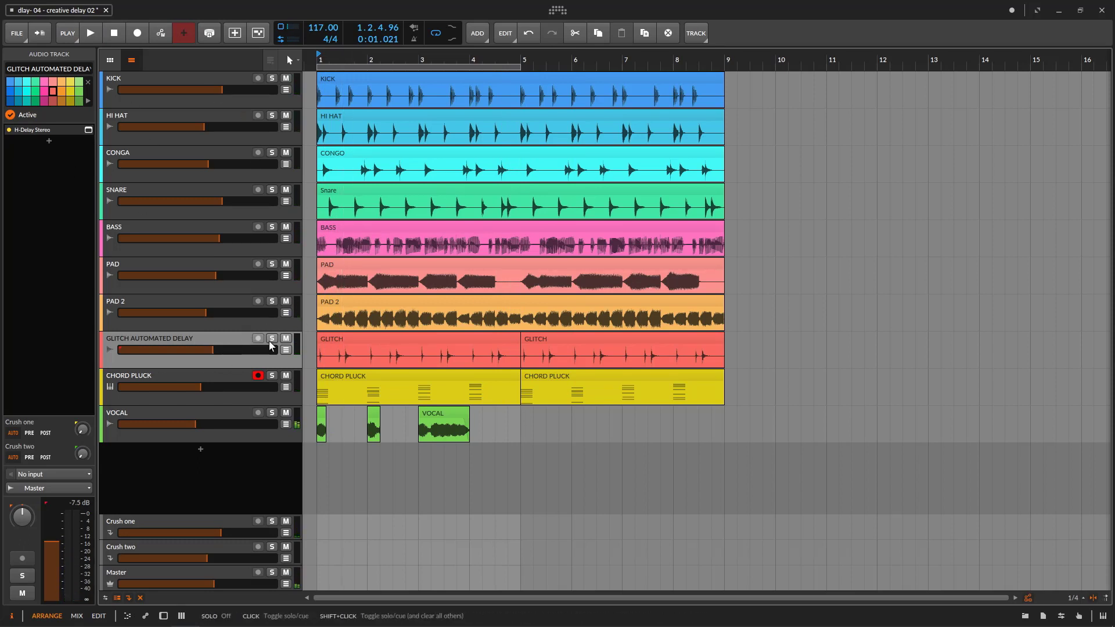
Step: Return to bar 1 with GLITCH AUTOMATED DELAY soloed, show its automation and devices, and bypass H-Delay Stereo
{"action": "key", "text": "Home"}
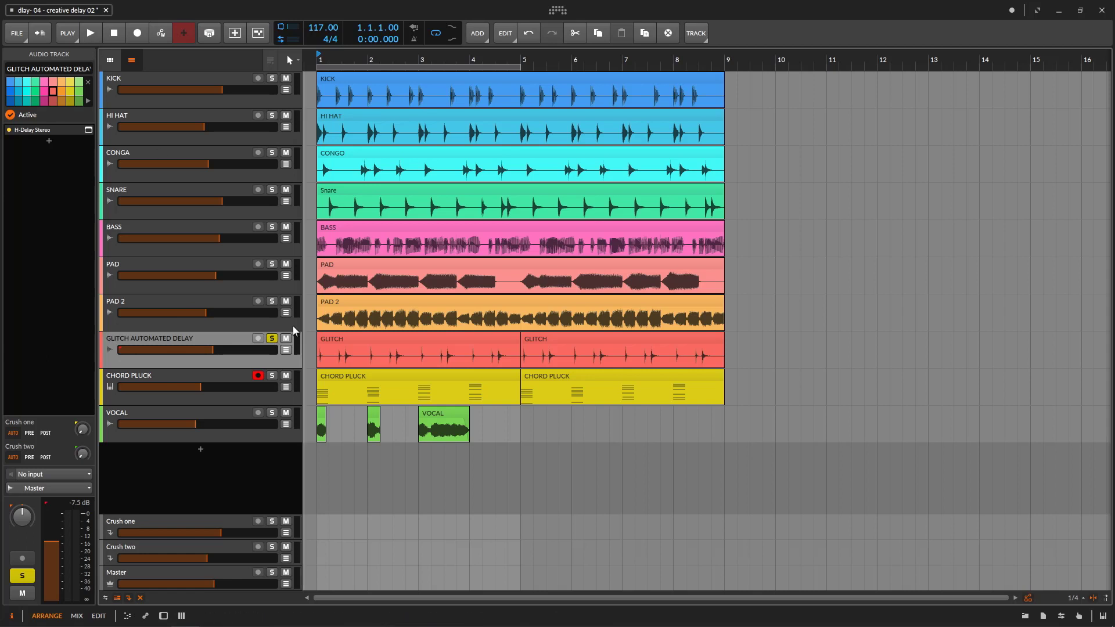
{"action": "left_click", "coordinate": [287, 351]}
{"action": "double_click", "coordinate": [231, 341]}
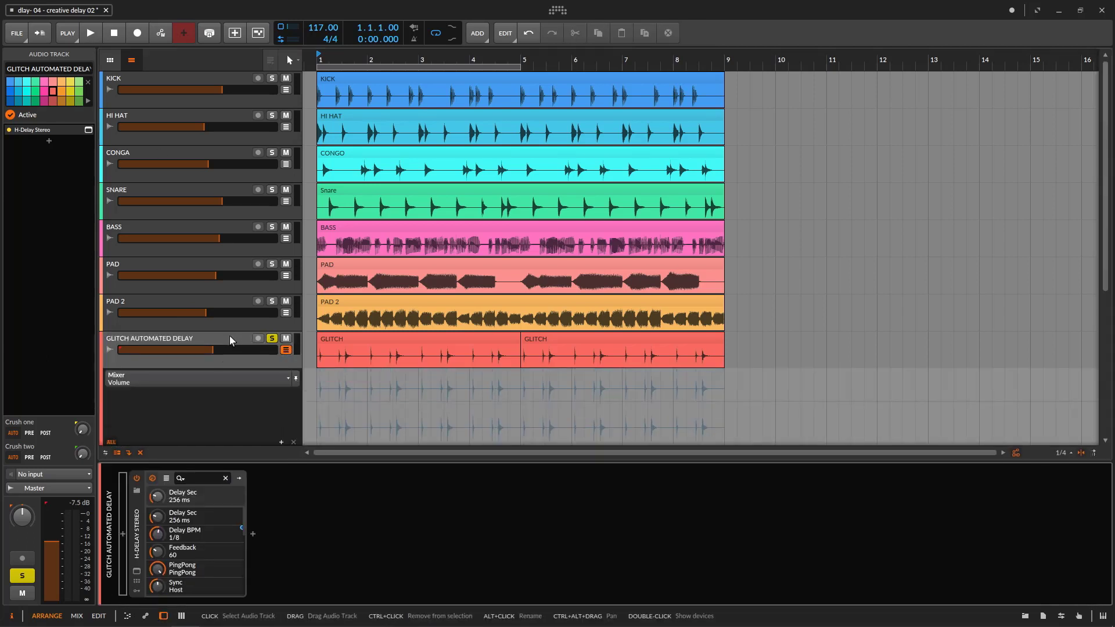
{"action": "left_click", "coordinate": [138, 480]}
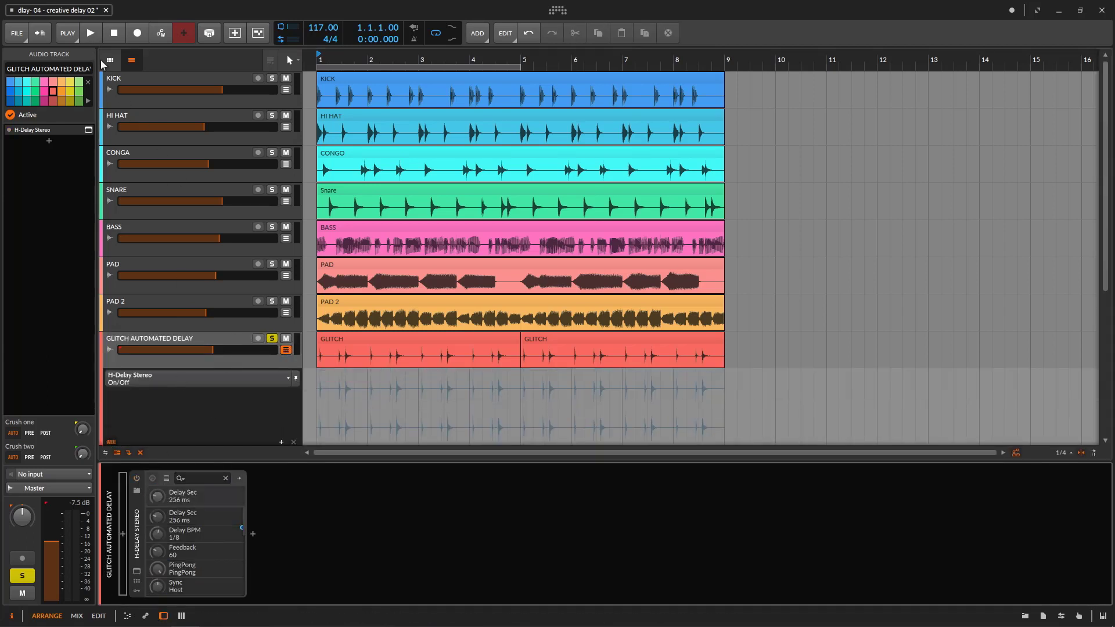
Step: Play the dry glitch loop, raise the track's volume to about -2.9 dB, and show its Delay BPM automation lane
{"action": "key", "text": "space"}
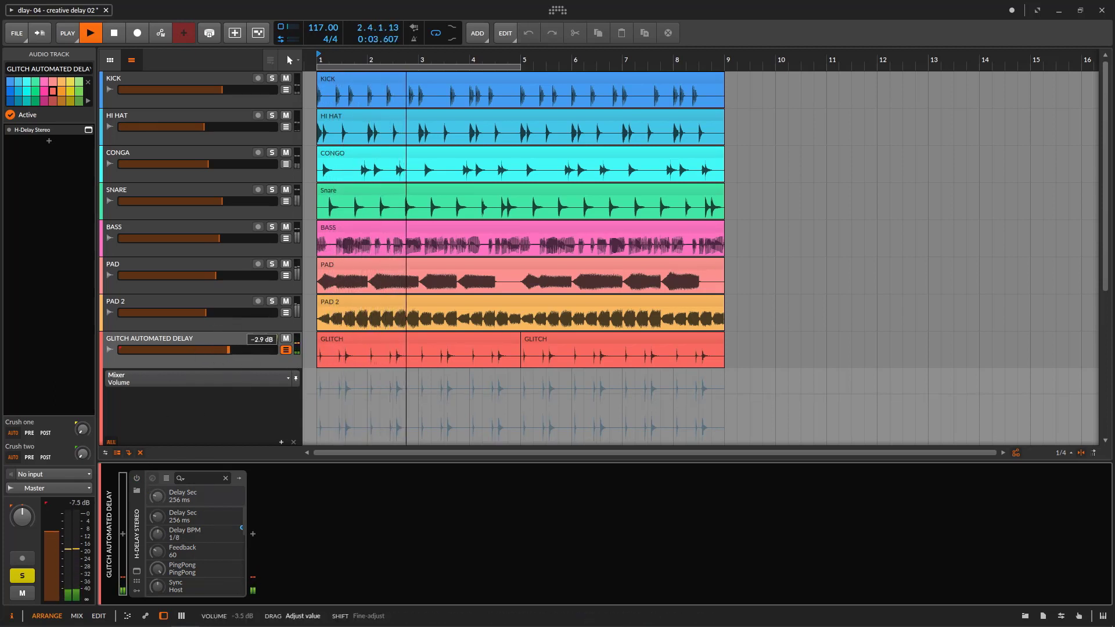
{"action": "left_click_drag", "start_coordinate": [247, 349], "coordinate": [230, 354]}
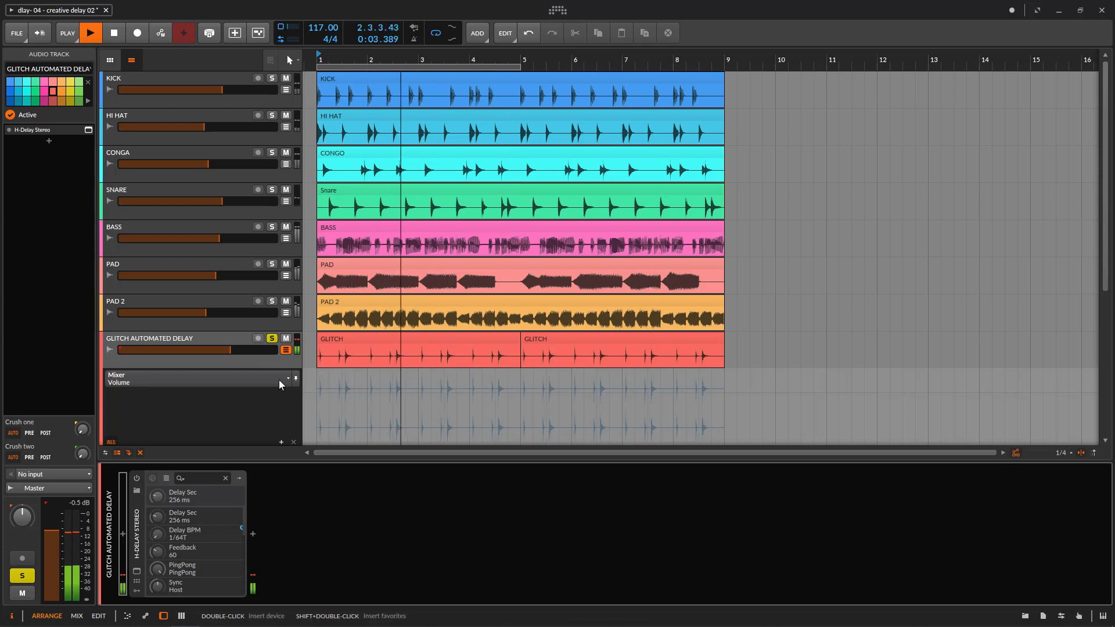
{"action": "left_click", "coordinate": [291, 351]}
{"action": "scroll", "coordinate": [292, 353], "scroll_direction": "down", "scroll_amount": 2}
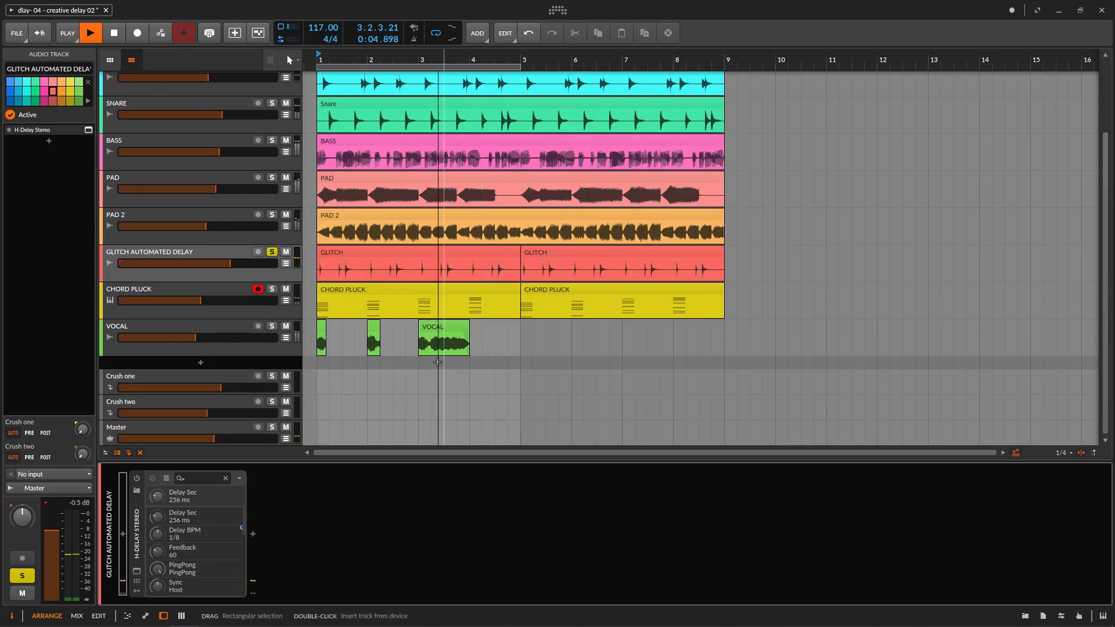
{"action": "left_click", "coordinate": [286, 264]}
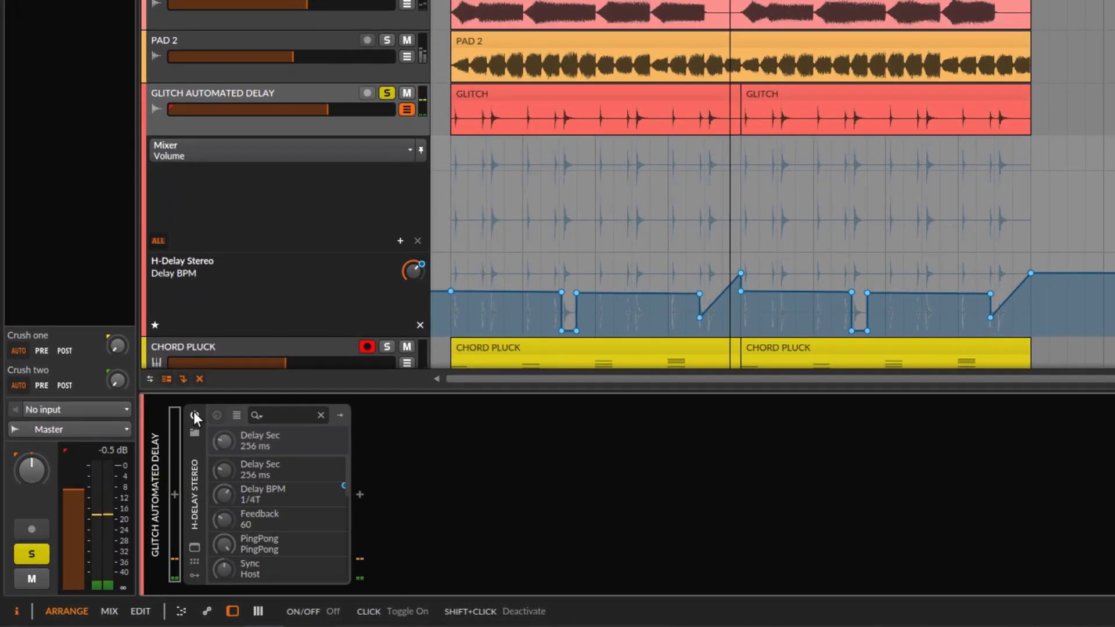
Step: Turn H-Delay Stereo back on and examine how its delay time follows the Delay BPM automation during playback
{"action": "left_click", "coordinate": [136, 478]}
{"action": "left_click", "coordinate": [195, 415]}
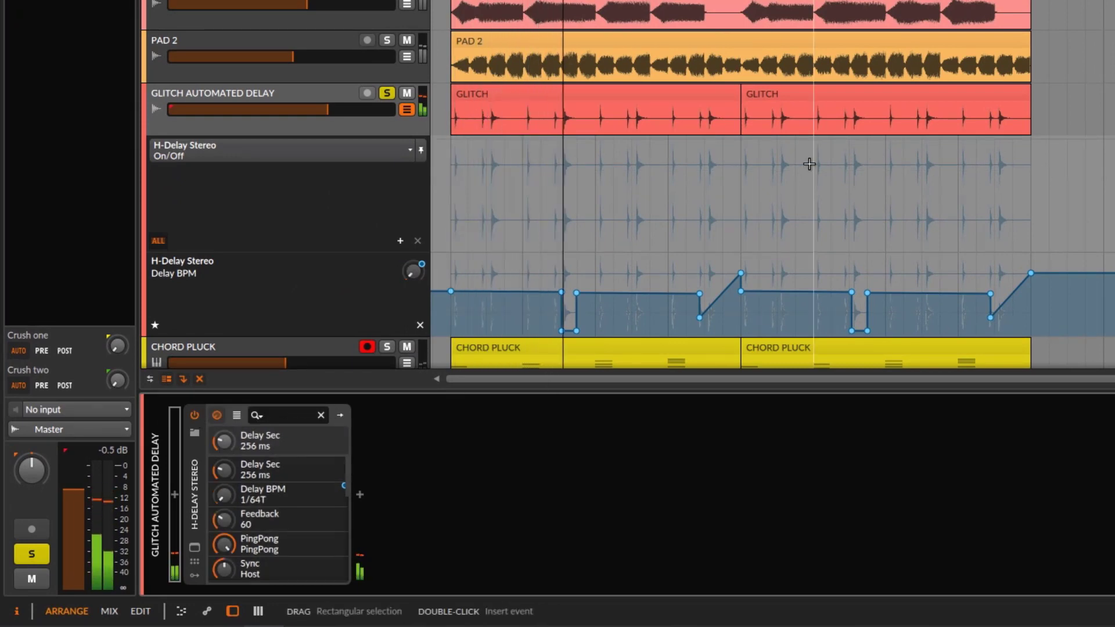
{"action": "scroll", "coordinate": [809, 164], "scroll_direction": "down", "scroll_amount": 3}
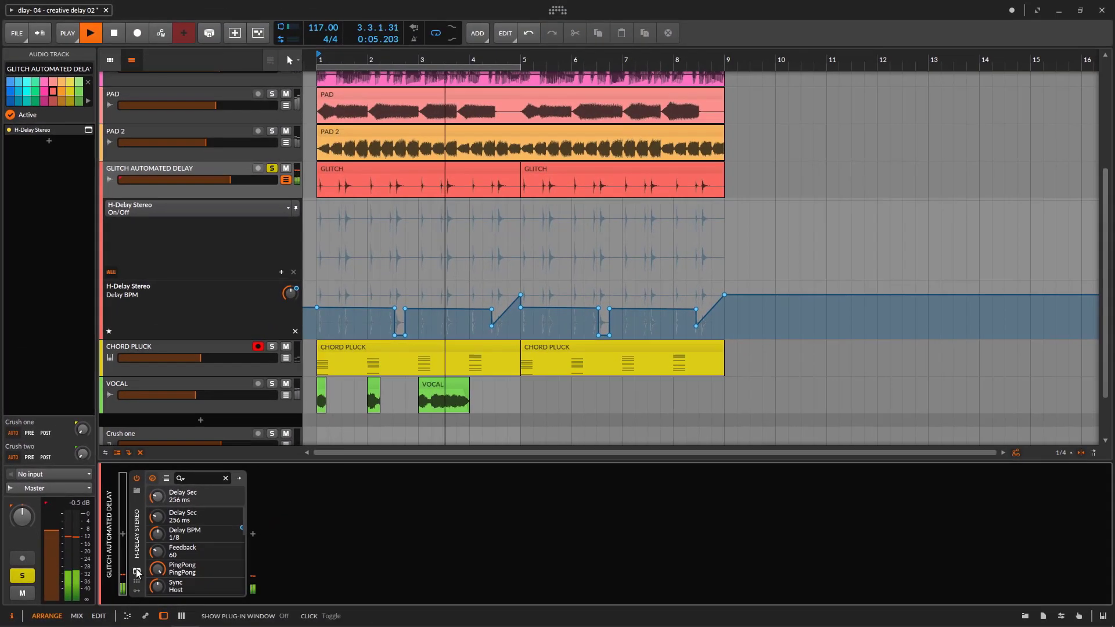
{"action": "left_click_drag", "start_coordinate": [720, 114], "coordinate": [808, 351]}
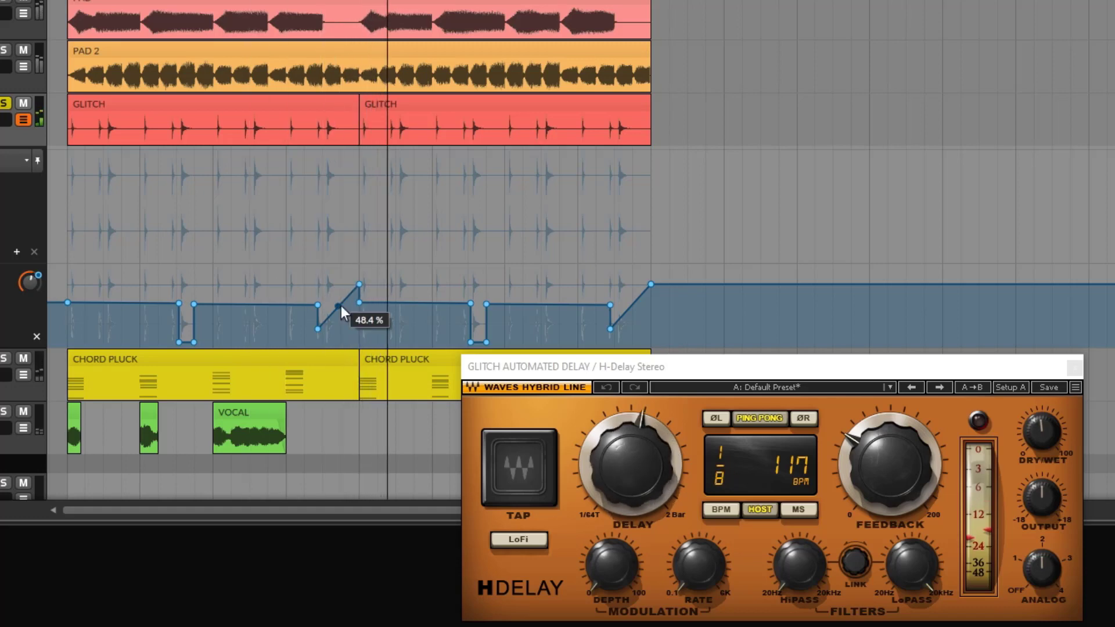
{"action": "mouse_move", "coordinate": [358, 289]}
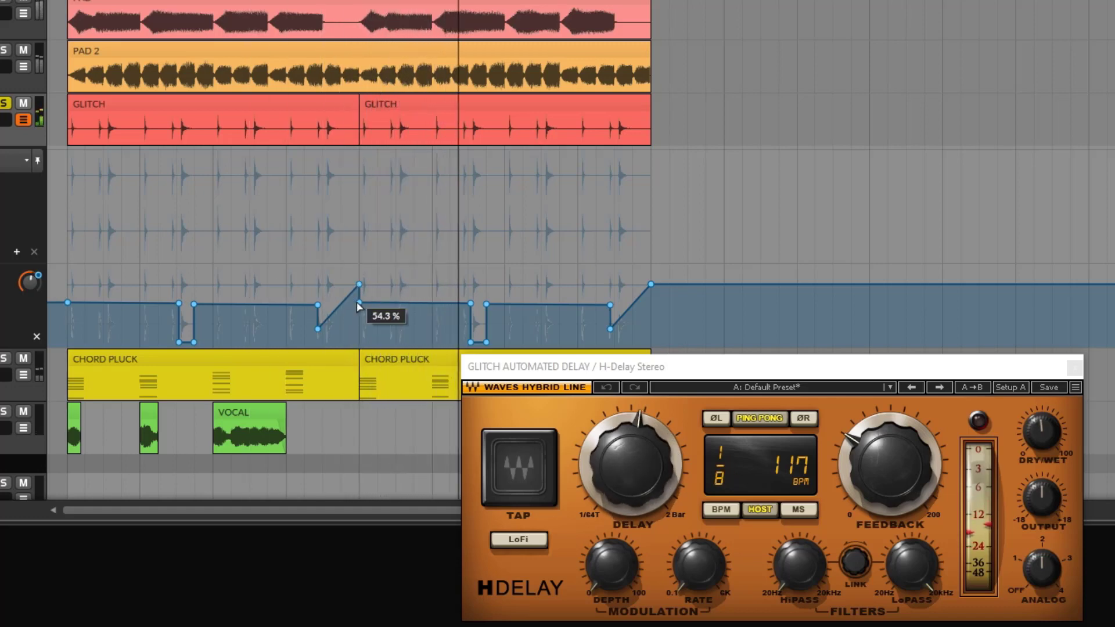
{"action": "mouse_move", "coordinate": [470, 302]}
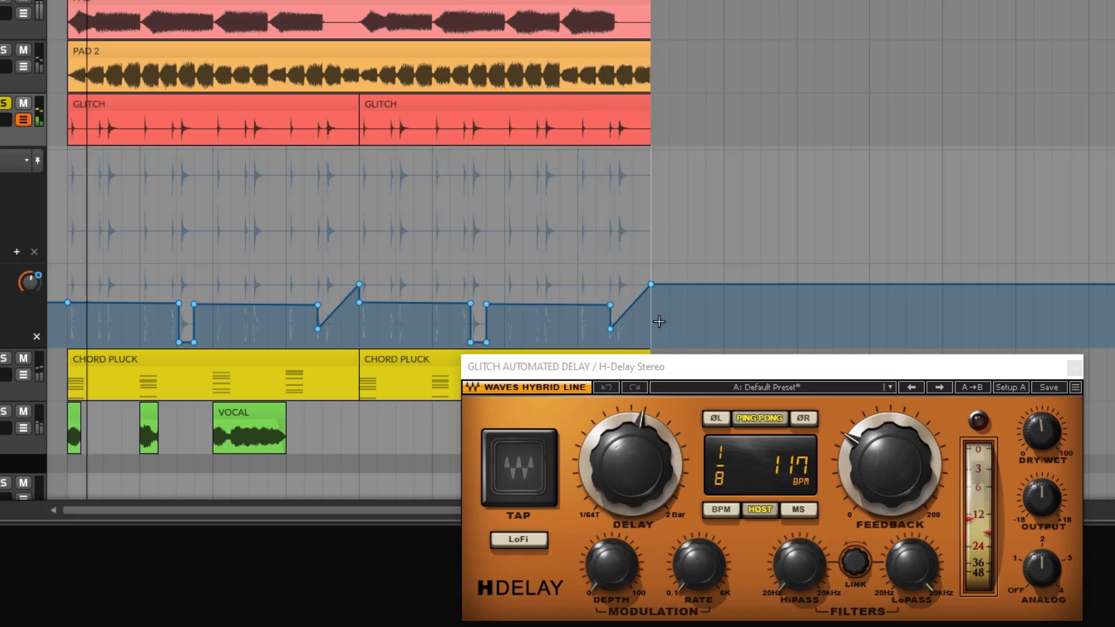
Step: Unsolo the glitch track to hear it within the full mix, and hide its automation lanes
{"action": "left_click", "coordinate": [4, 106]}
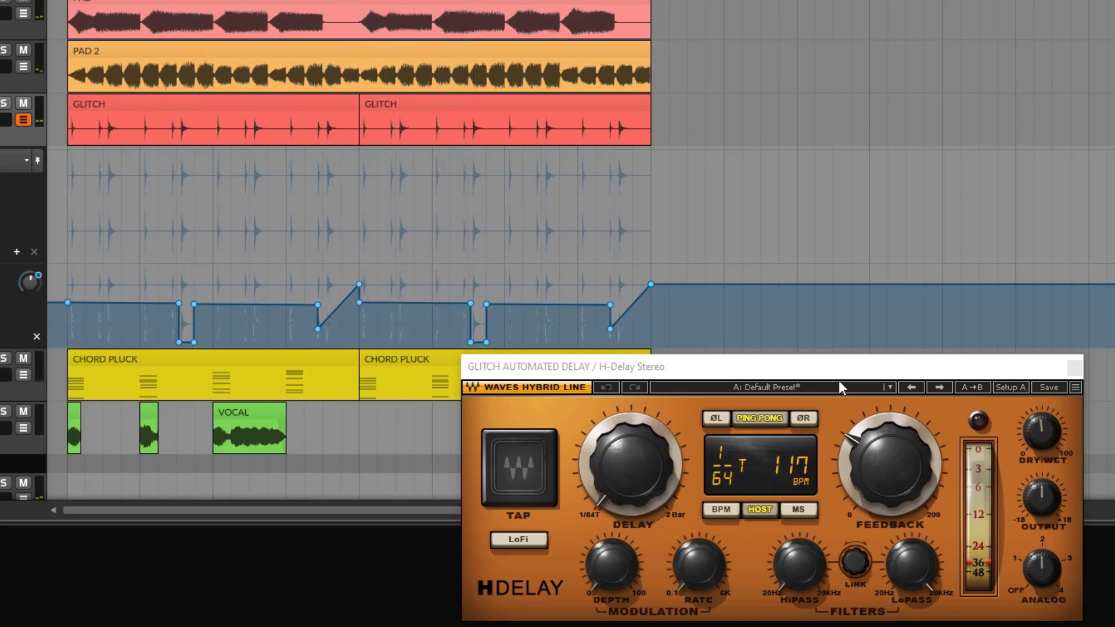
{"action": "left_click_drag", "start_coordinate": [839, 378], "coordinate": [851, 415]}
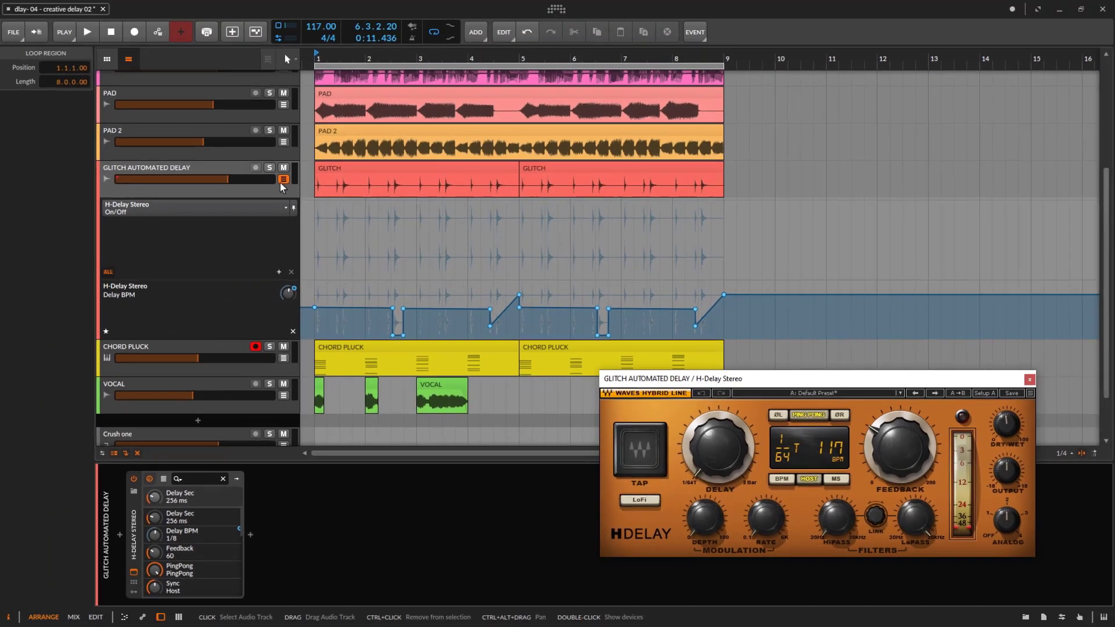
{"action": "left_click", "coordinate": [287, 180]}
Step: Solo the CHORD PLUCK track, play it from bar 1, and close the H-Delay window
{"action": "left_click", "coordinate": [222, 296]}
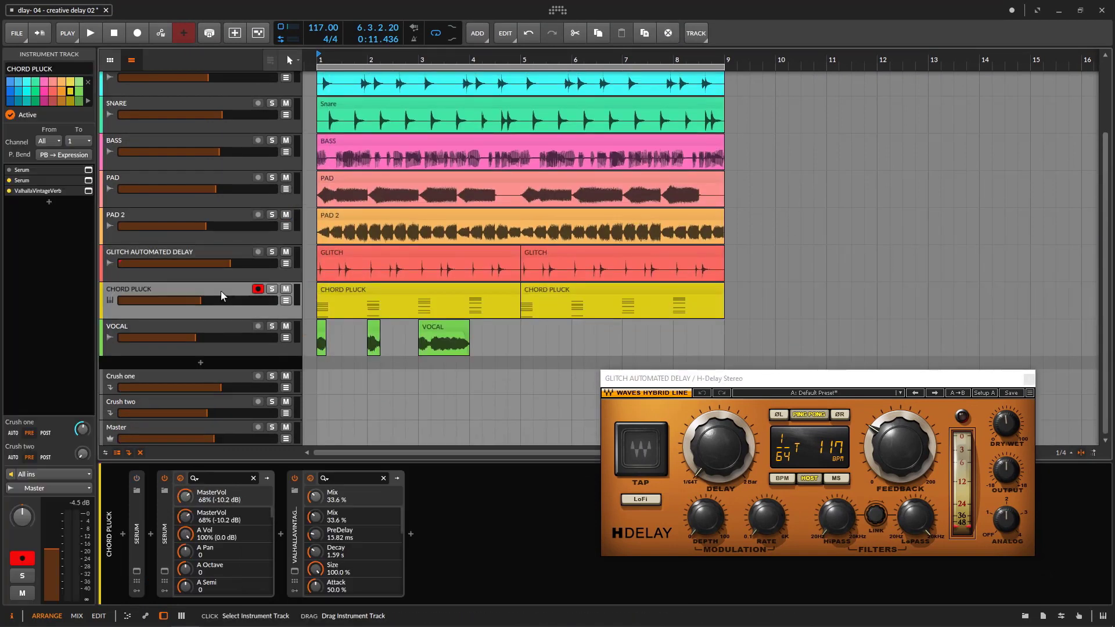
{"action": "left_click", "coordinate": [258, 289]}
{"action": "left_click", "coordinate": [272, 288]}
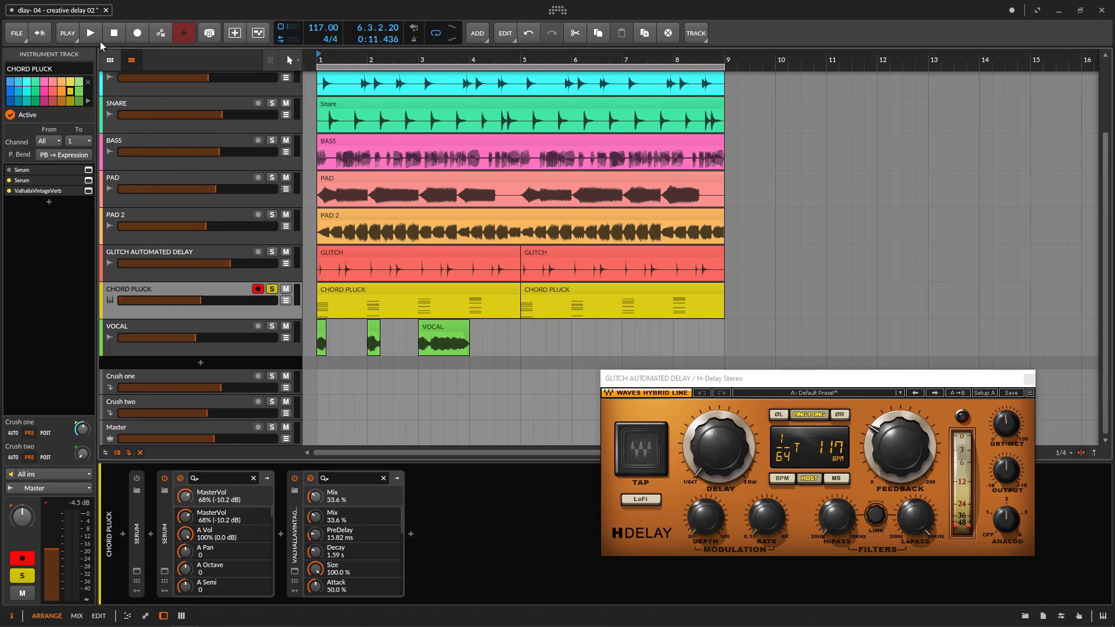
{"action": "key", "text": "space"}
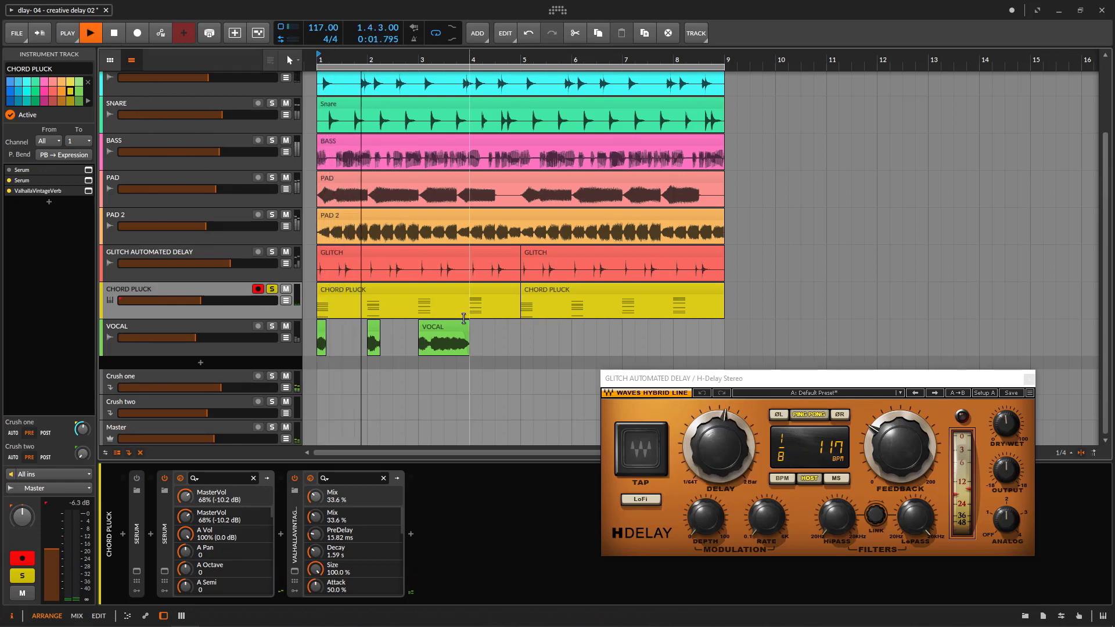
{"action": "left_click", "coordinate": [1029, 379]}
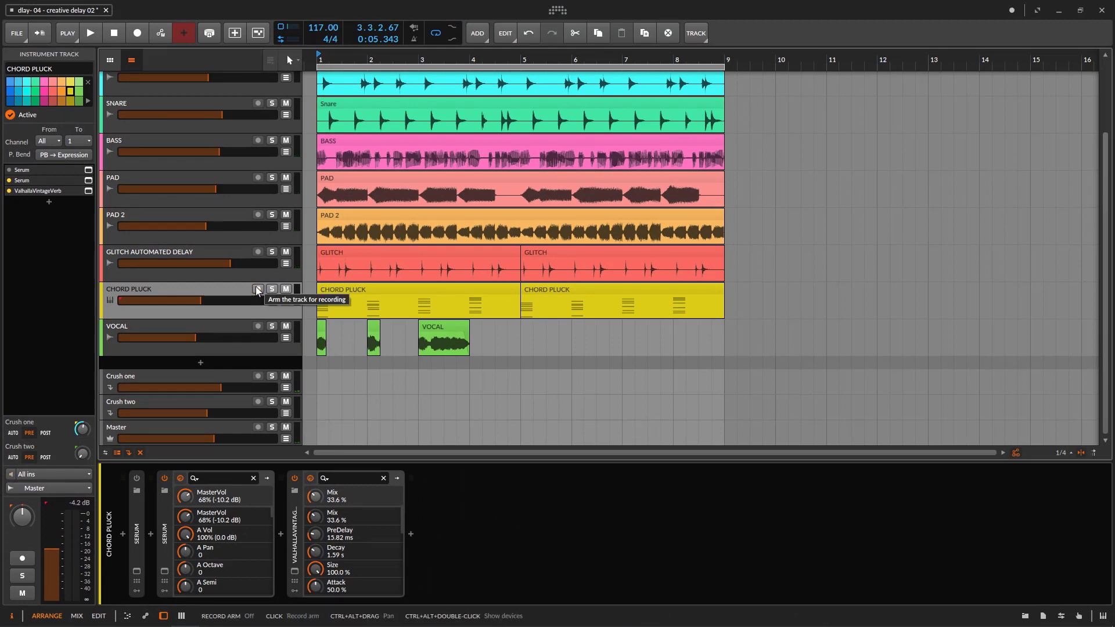
Step: Arm and solo CHORD PLUCK again, and compare it with the Crush one send fully down and back up
{"action": "left_click", "coordinate": [272, 377]}
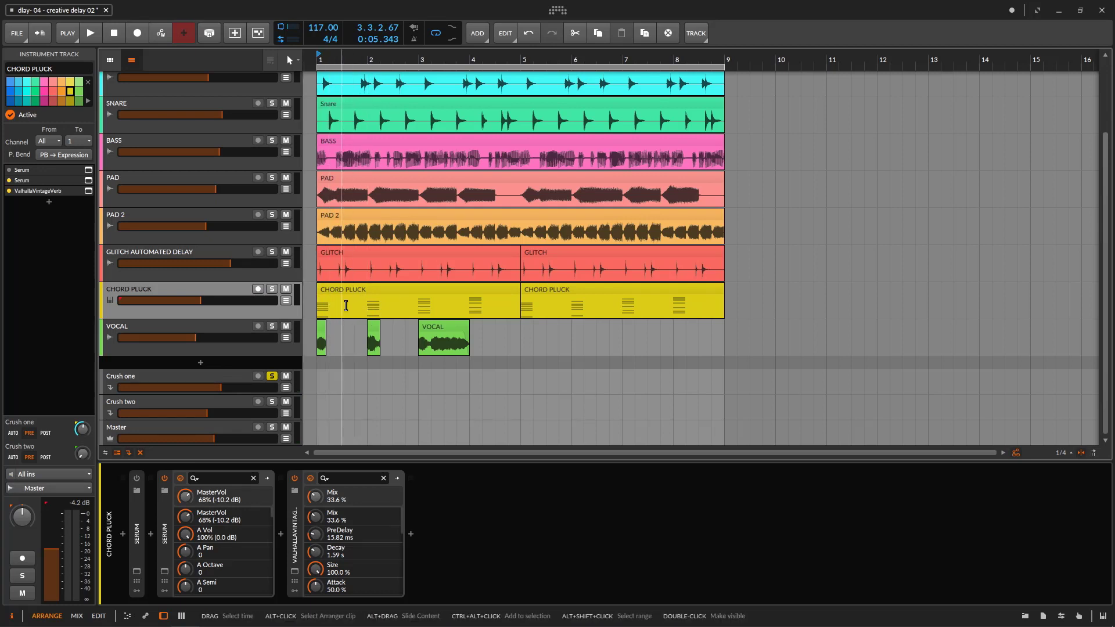
{"action": "left_click", "coordinate": [258, 289]}
{"action": "left_click", "coordinate": [272, 289]}
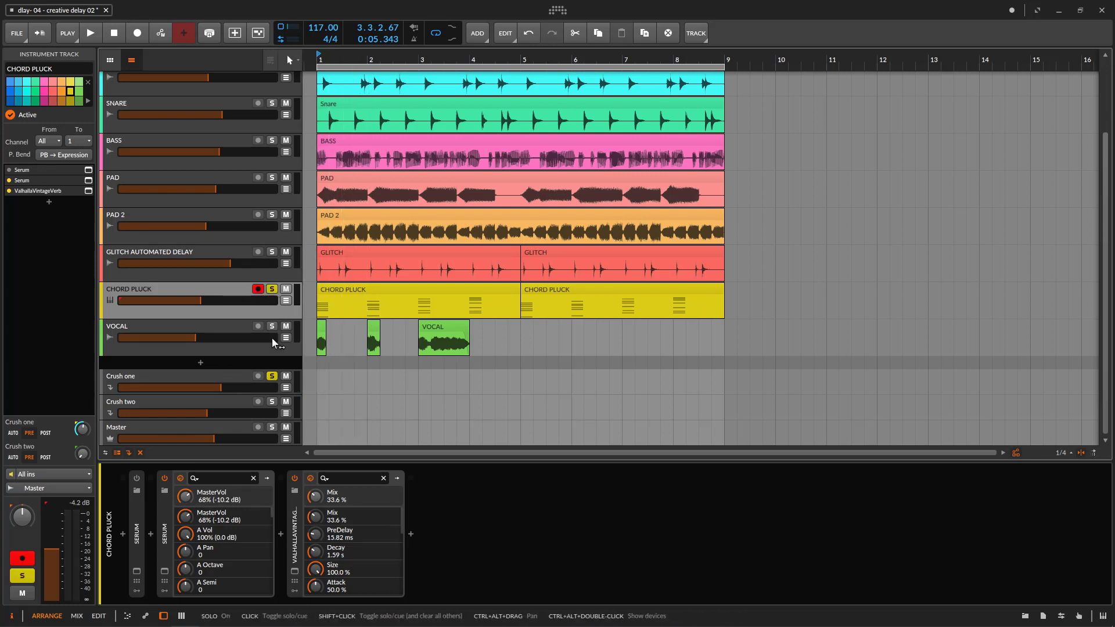
{"action": "left_click", "coordinate": [271, 376]}
{"action": "key", "text": "space"}
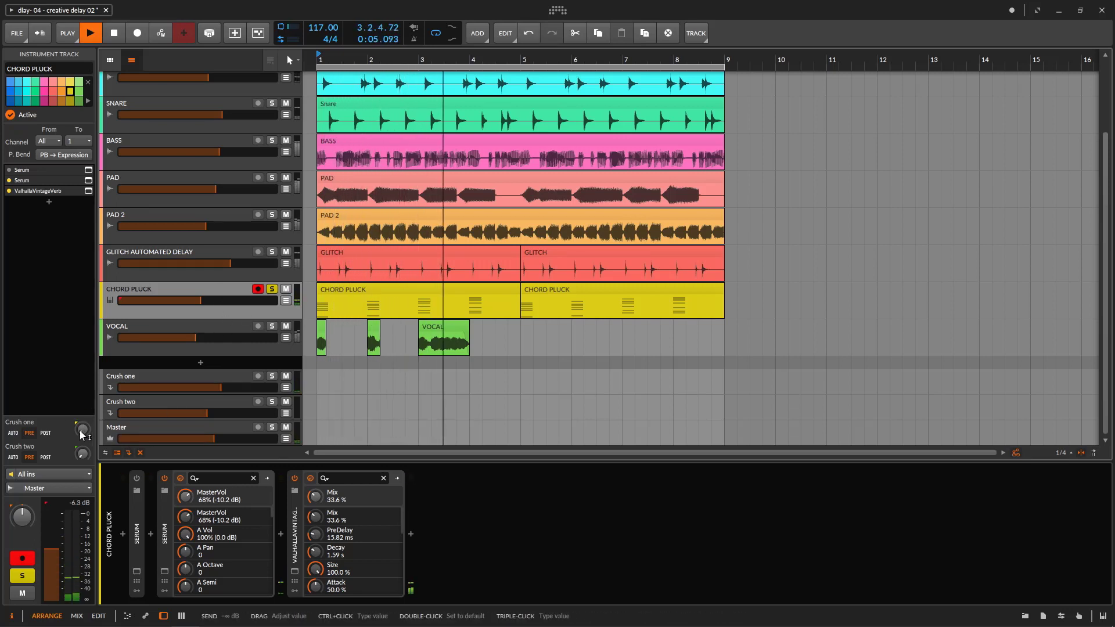
{"action": "mouse_move", "coordinate": [85, 433]}
{"action": "left_mouse_down"}
{"action": "mouse_move", "coordinate": [84, 407]}
{"action": "mouse_move", "coordinate": [82, 430]}
{"action": "left_mouse_up"}
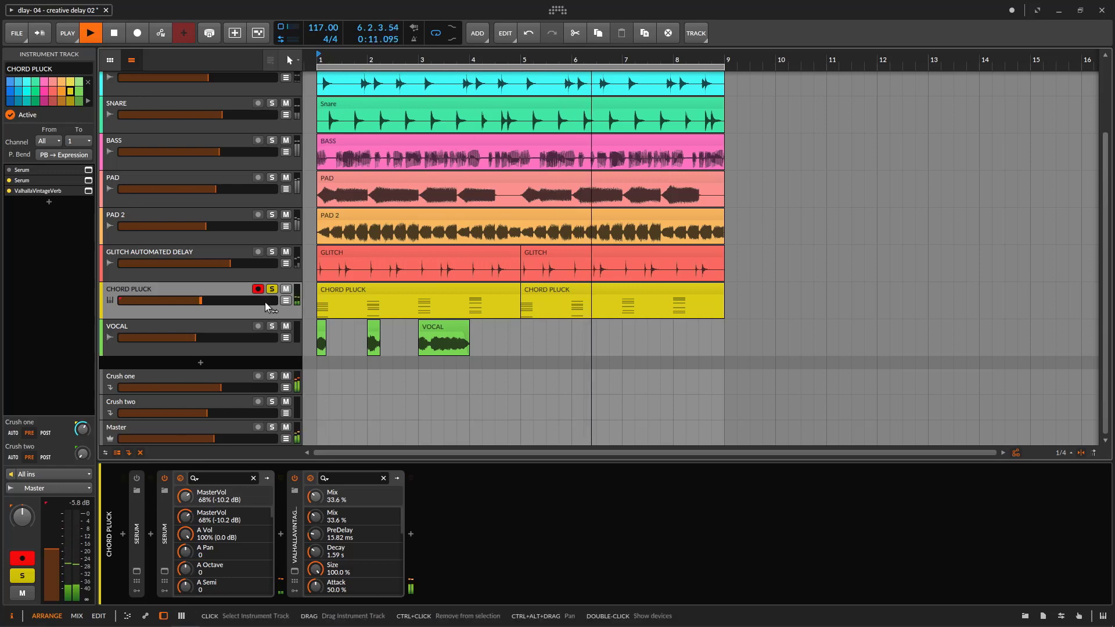
Step: Solo the Crush one effect track and open its Krush plug-in window clear of the device chain
{"action": "left_click", "coordinate": [208, 371]}
{"action": "left_click", "coordinate": [272, 376]}
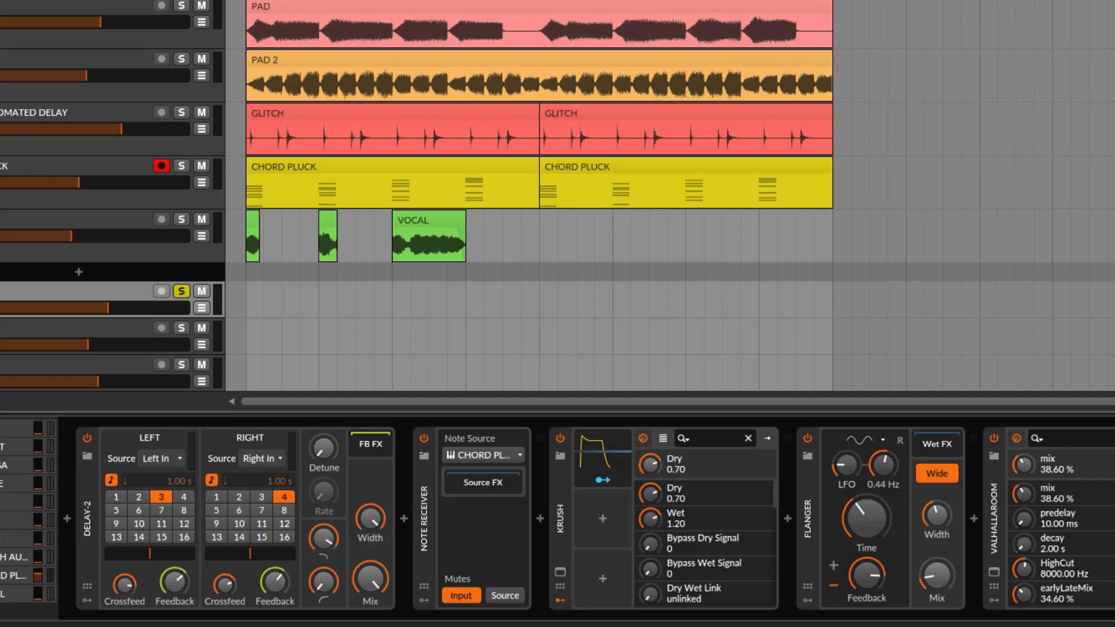
{"action": "left_click", "coordinate": [562, 540]}
{"action": "left_click", "coordinate": [560, 571]}
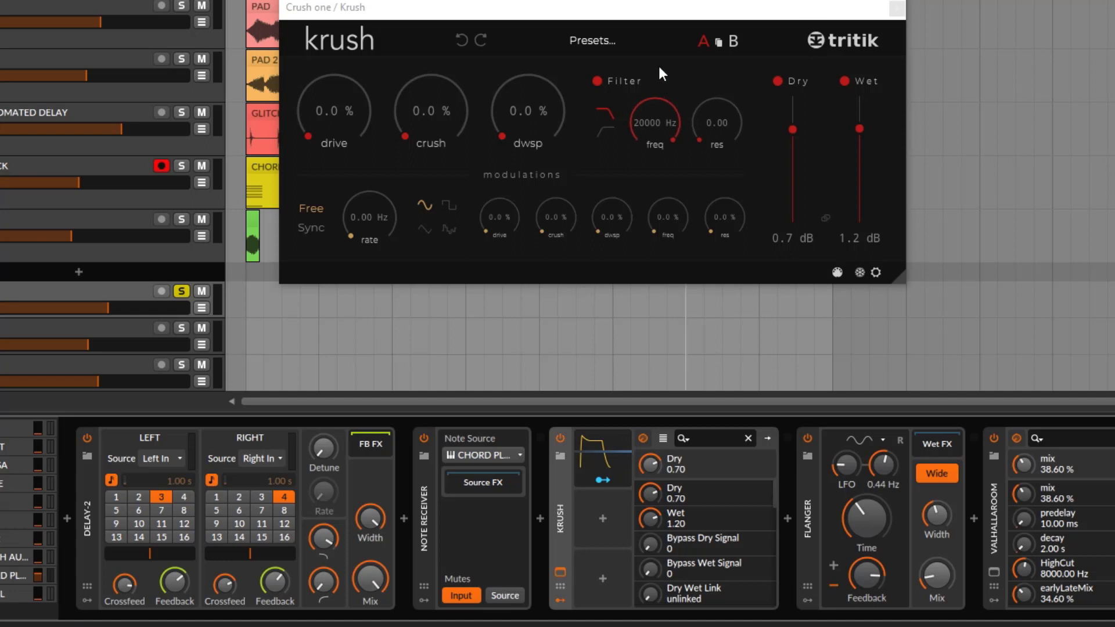
{"action": "left_click_drag", "start_coordinate": [632, 22], "coordinate": [782, 35]}
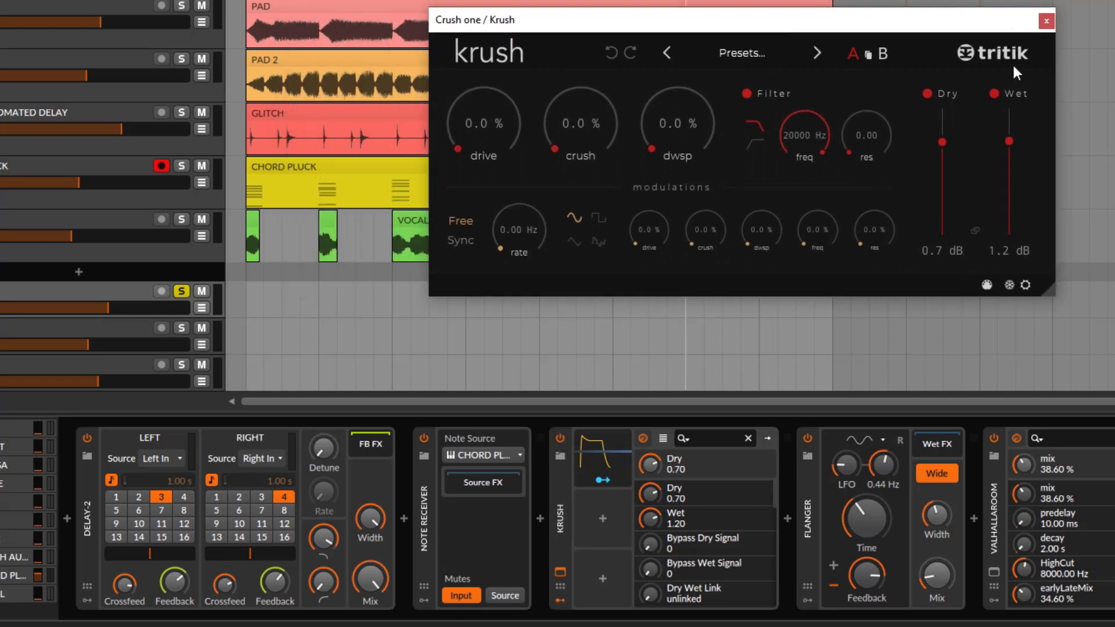
{"action": "left_click_drag", "start_coordinate": [681, 31], "coordinate": [784, 0]}
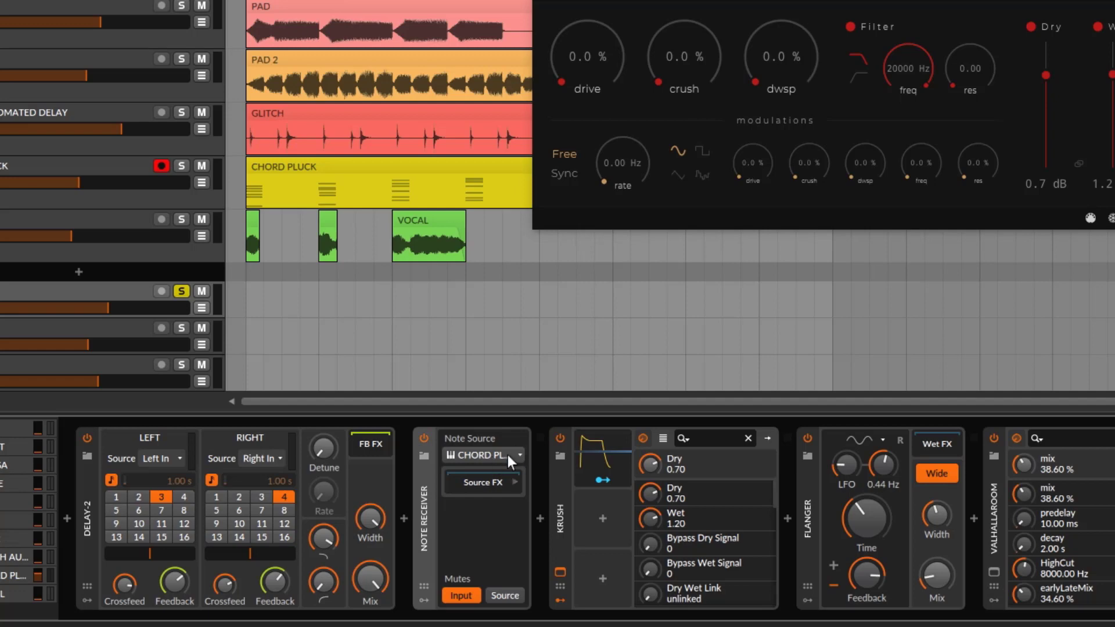
Step: Expand Krush's ADSR modulator and play the chords to examine how it modulates drive, crush and downsampling
{"action": "left_click", "coordinate": [602, 455]}
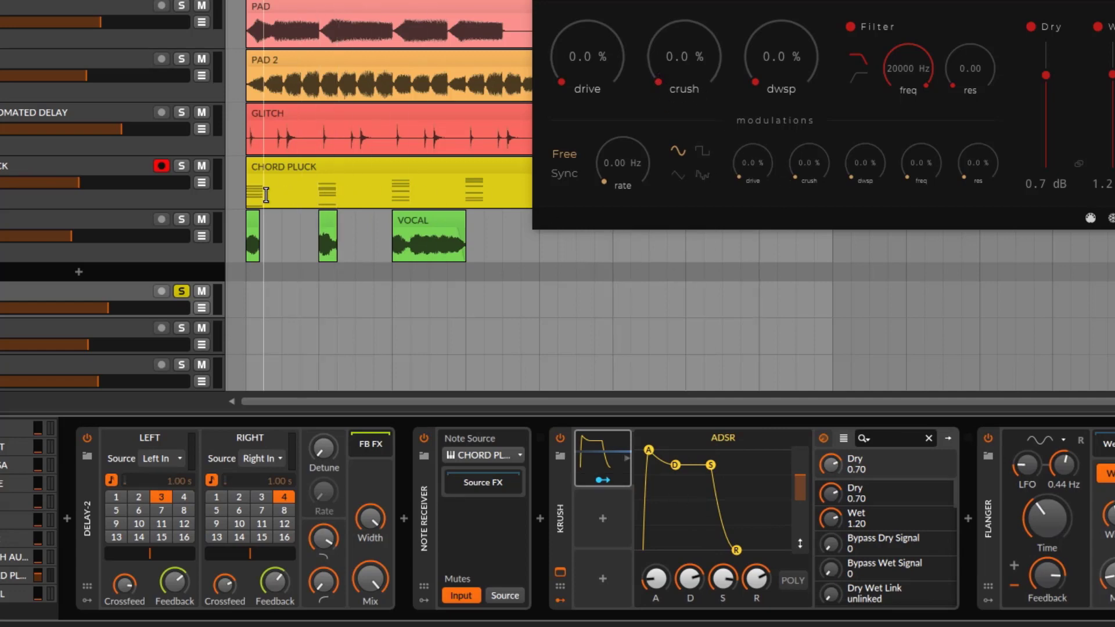
{"action": "key", "text": "space"}
{"action": "key", "text": "space"}
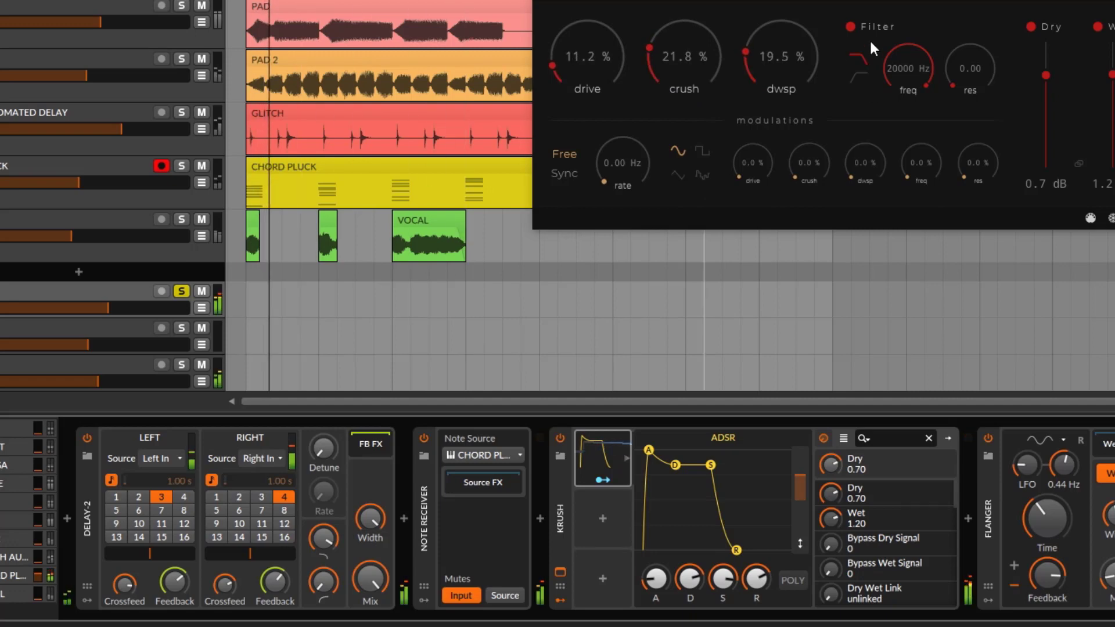
{"action": "left_click_drag", "start_coordinate": [876, 1], "coordinate": [884, 149]}
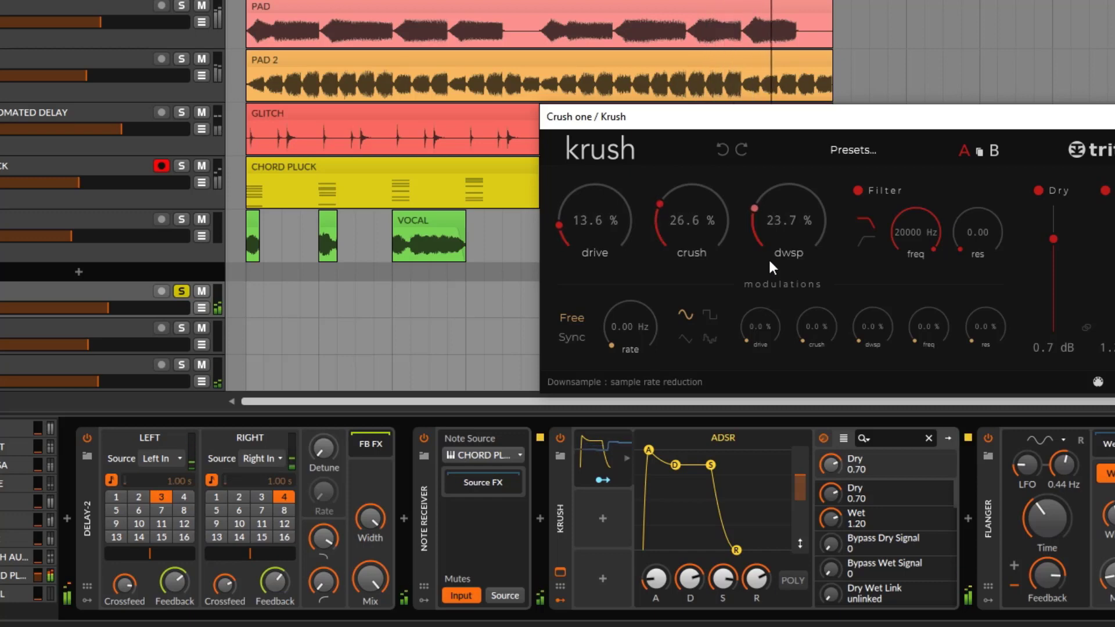
Step: Bypass Krush and the Note Receiver on Crush one to compare the sound, and turn both back on
{"action": "left_click", "coordinate": [560, 439]}
{"action": "left_click", "coordinate": [424, 438]}
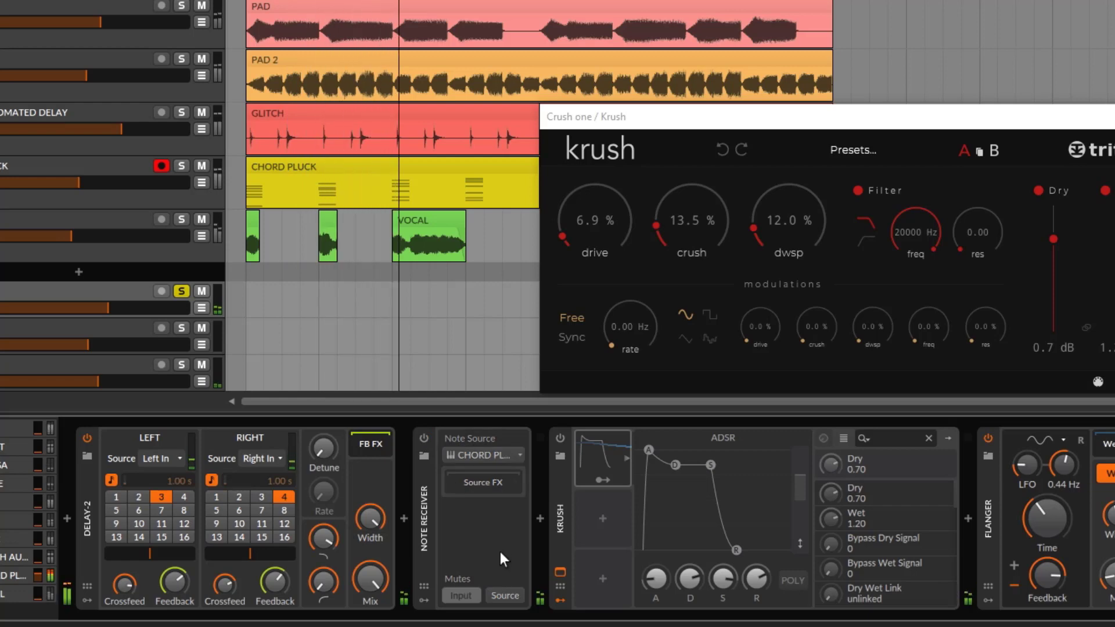
{"action": "left_click", "coordinate": [424, 438]}
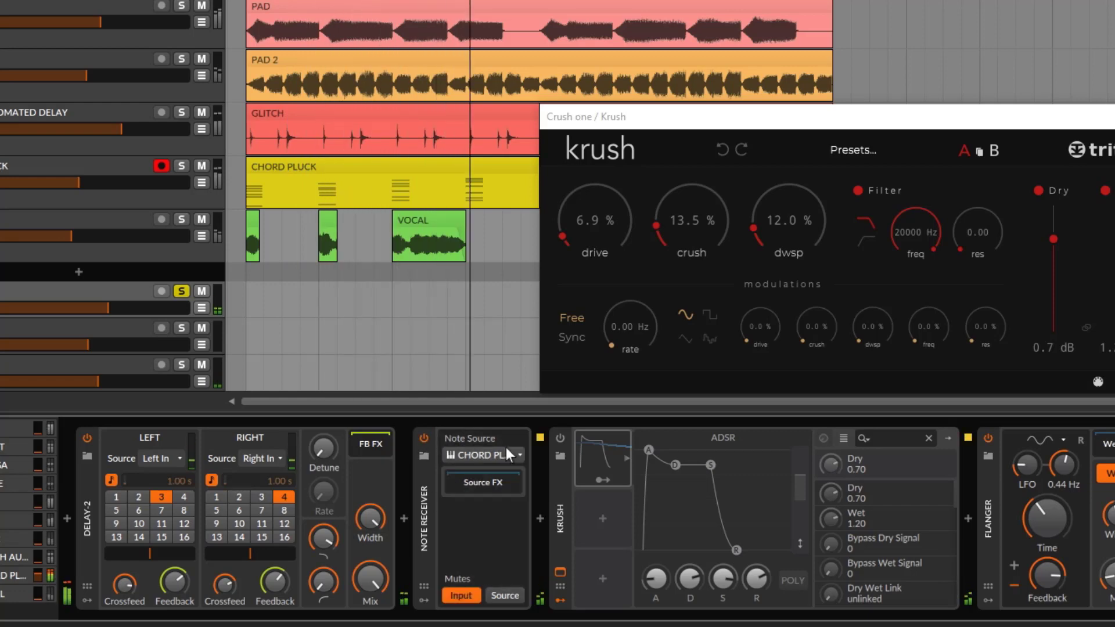
{"action": "left_click", "coordinate": [560, 438]}
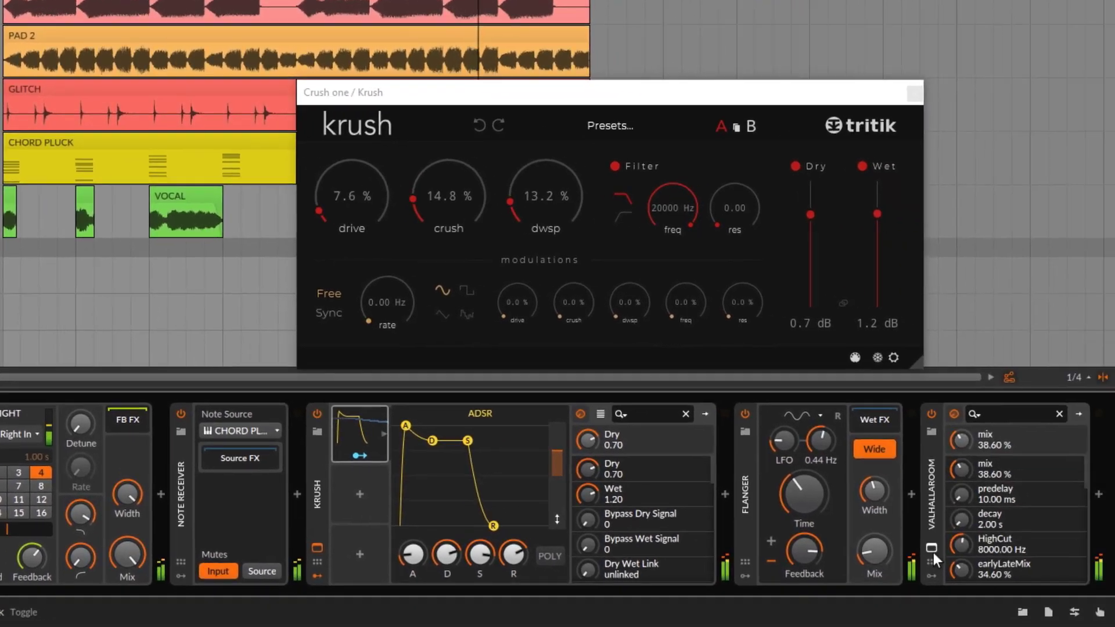
Step: Check the ValhallaRoom settings on Crush one and add the Kickstart-64bit plug-in after it at the end of the chain
{"action": "left_click", "coordinate": [931, 550]}
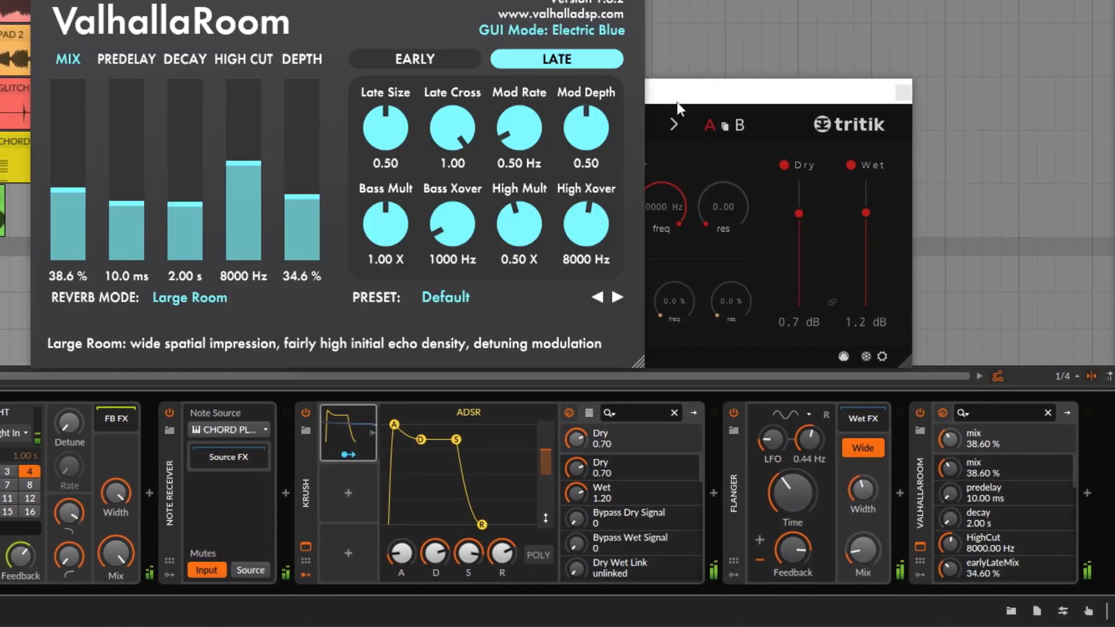
{"action": "left_click", "coordinate": [920, 547]}
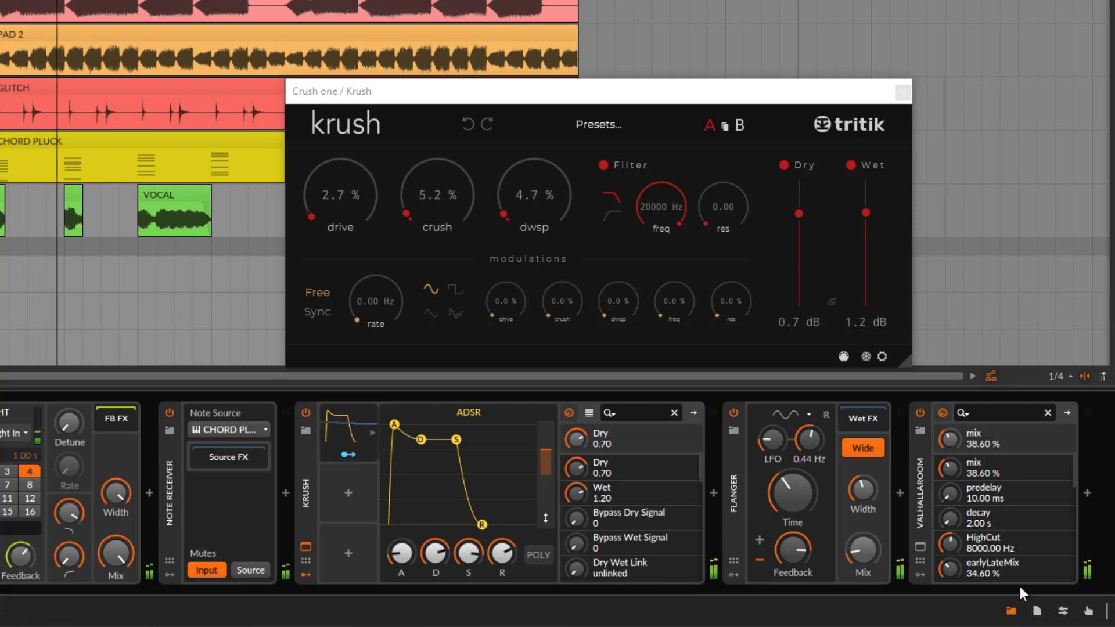
{"action": "left_click", "coordinate": [1011, 611]}
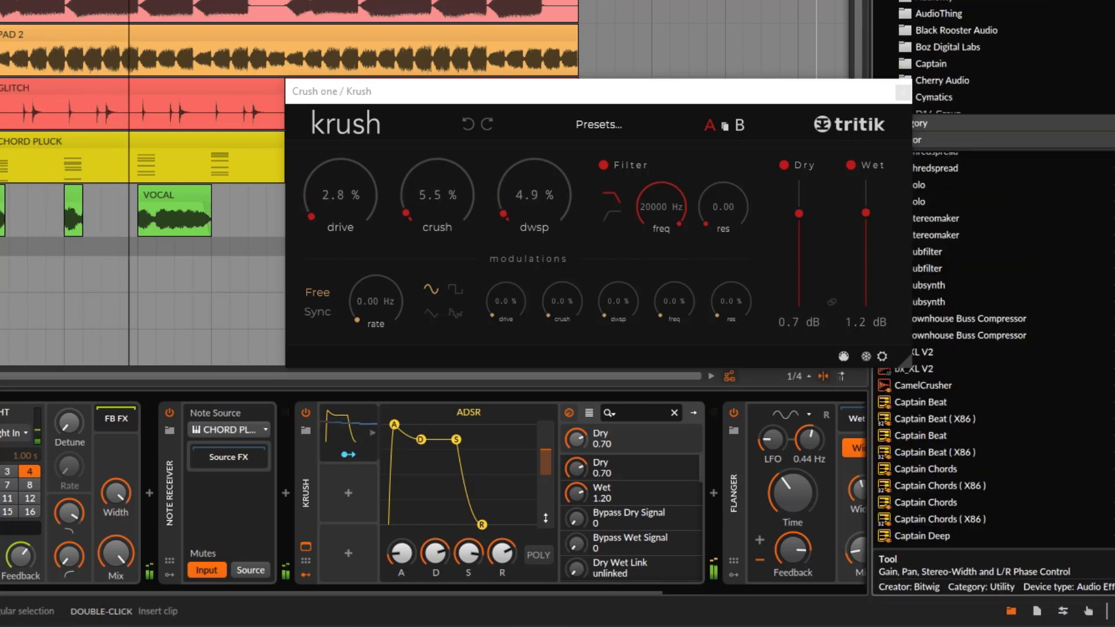
{"action": "left_click", "coordinate": [903, 93]}
{"action": "left_click_drag", "start_coordinate": [923, 177], "coordinate": [851, 488]}
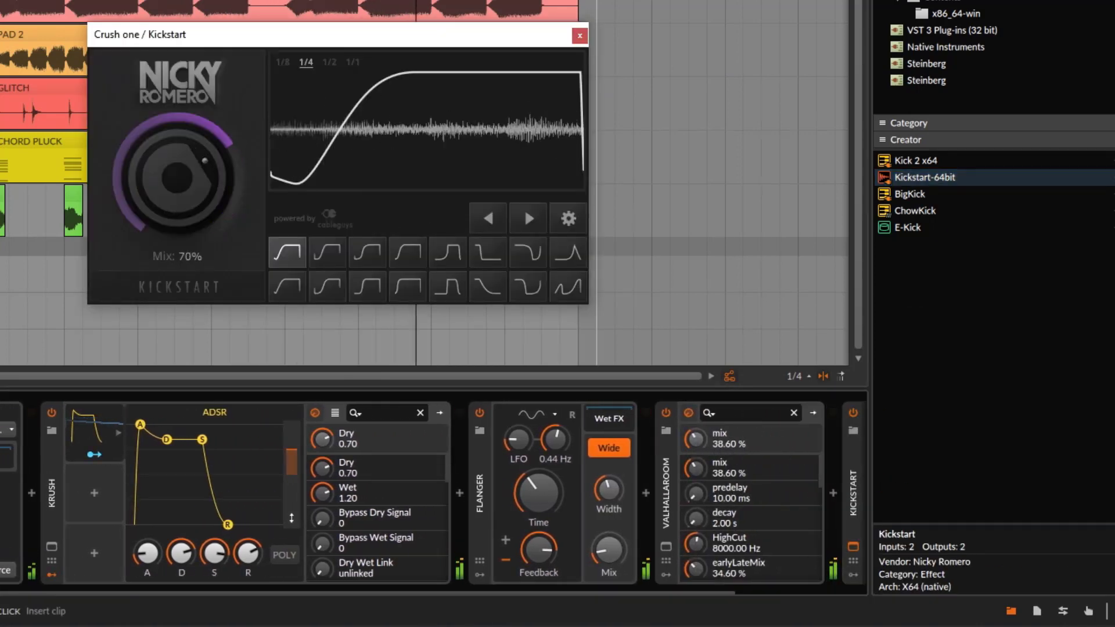
Step: Raise Kickstart's mix to 82%, listen to the ducked effect, and close the plug-in window
{"action": "left_click_drag", "start_coordinate": [162, 192], "coordinate": [163, 178]}
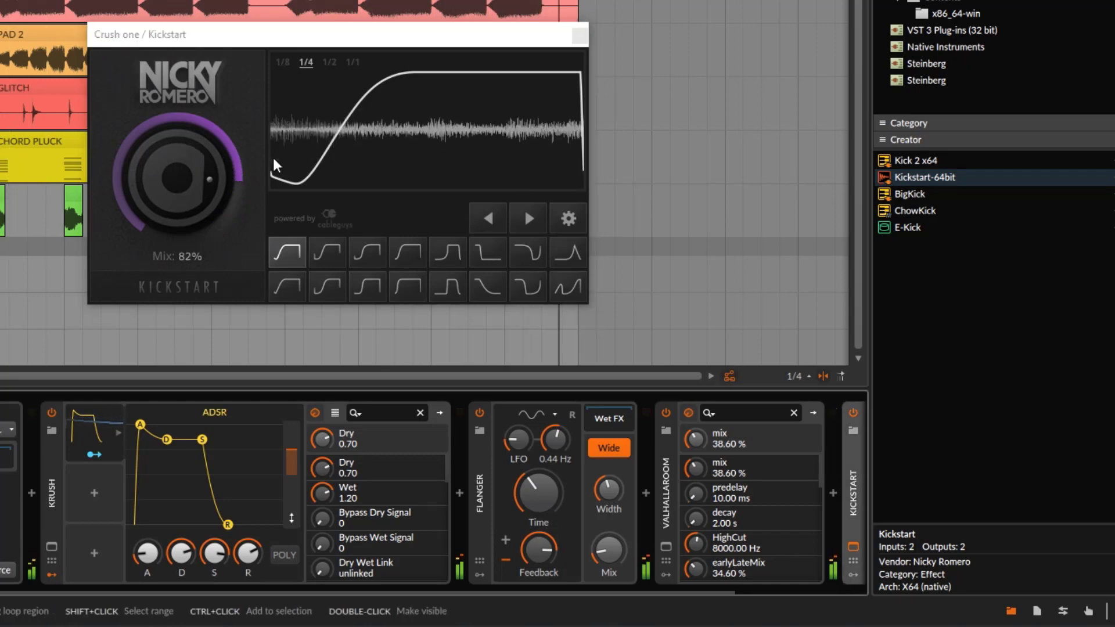
{"action": "left_click_drag", "start_coordinate": [361, 35], "coordinate": [595, 0]}
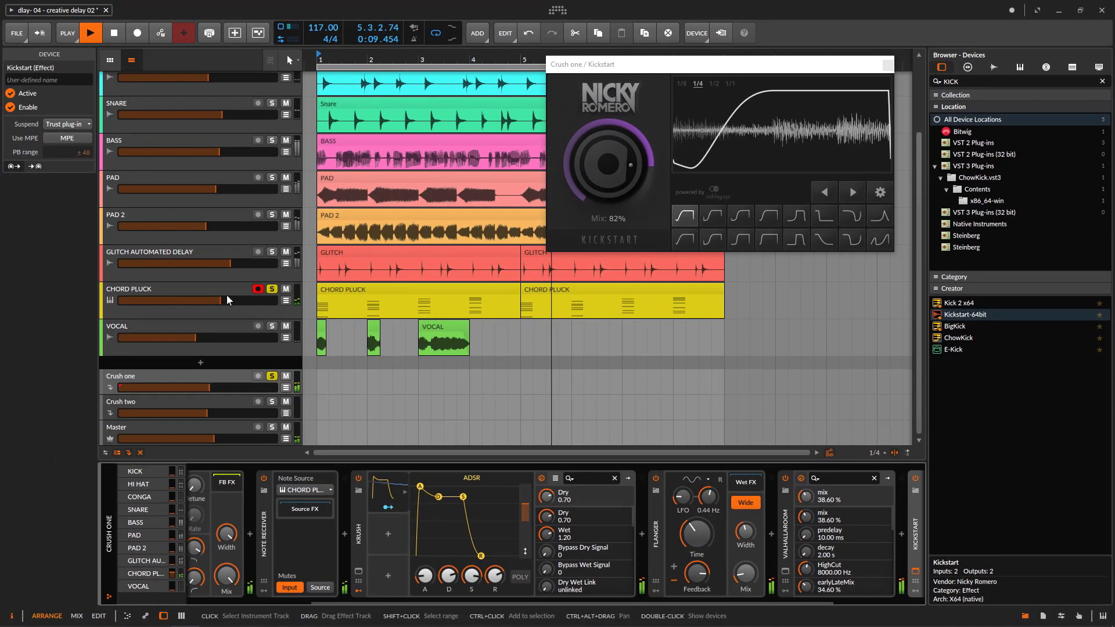
{"action": "left_click", "coordinate": [227, 296]}
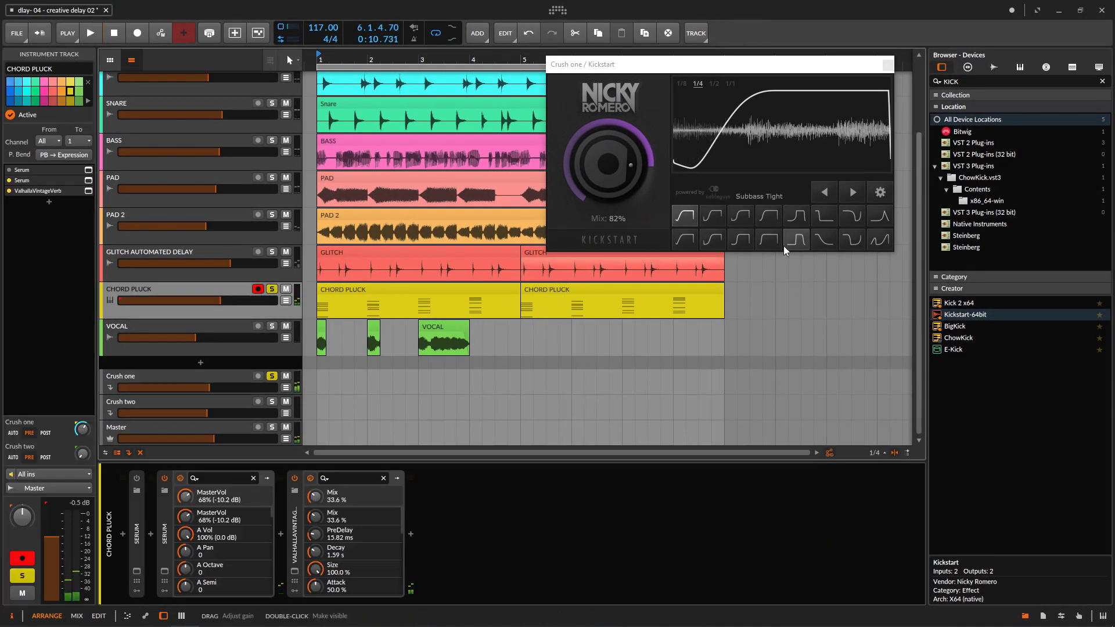
{"action": "left_click", "coordinate": [888, 65]}
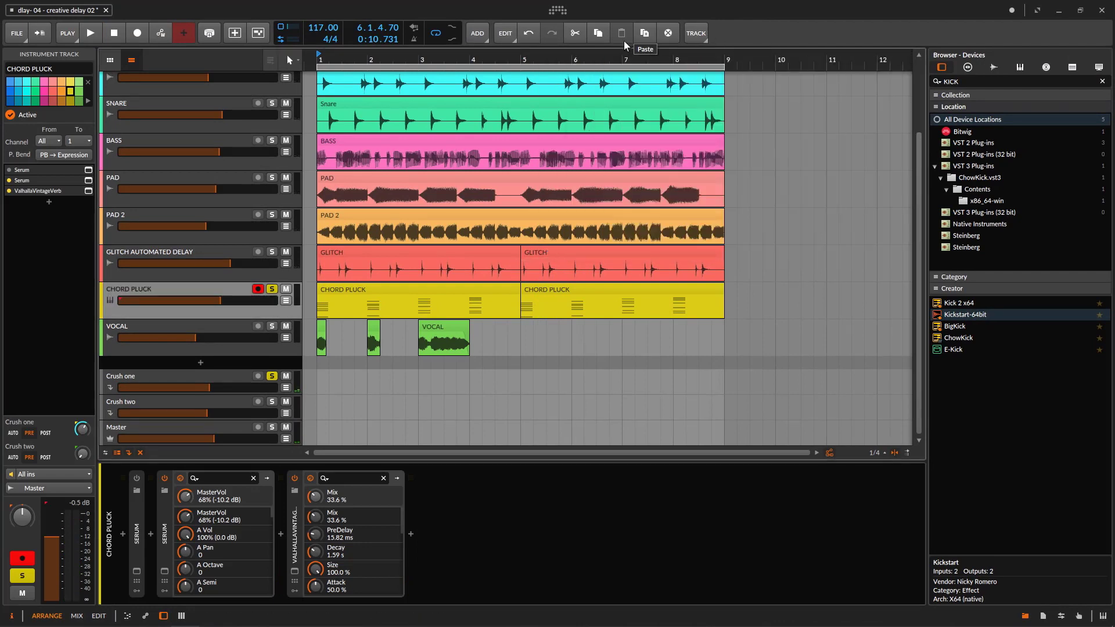
Step: Review the Crush one device chain, examining the Krush modulation targets and the Delay-2 settings
{"action": "left_click_drag", "start_coordinate": [577, 59], "coordinate": [575, 56]}
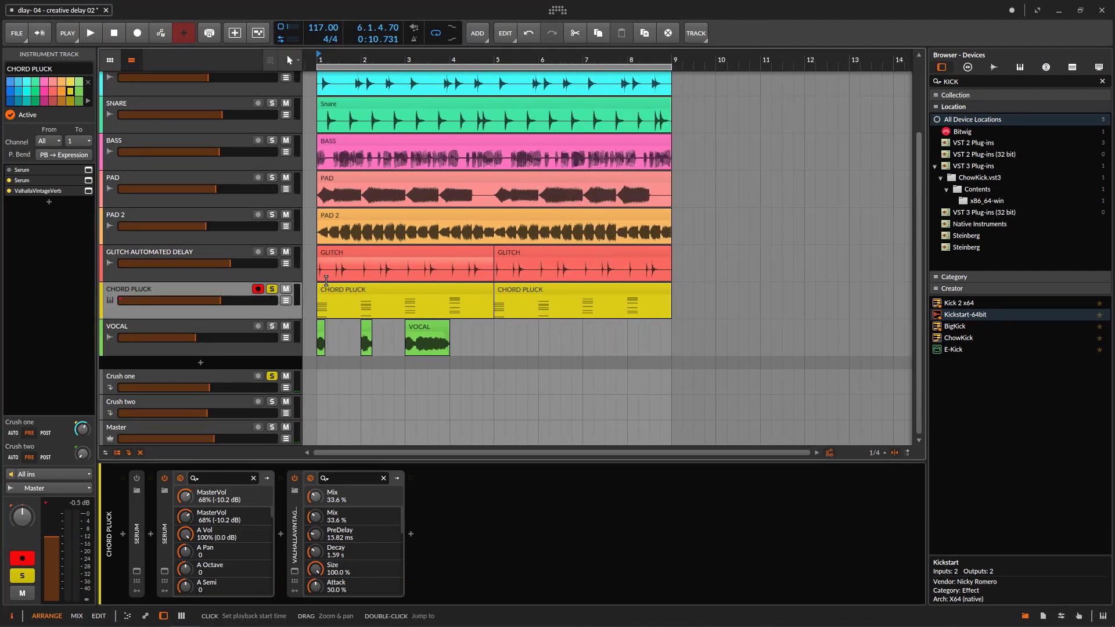
{"action": "left_click", "coordinate": [235, 276]}
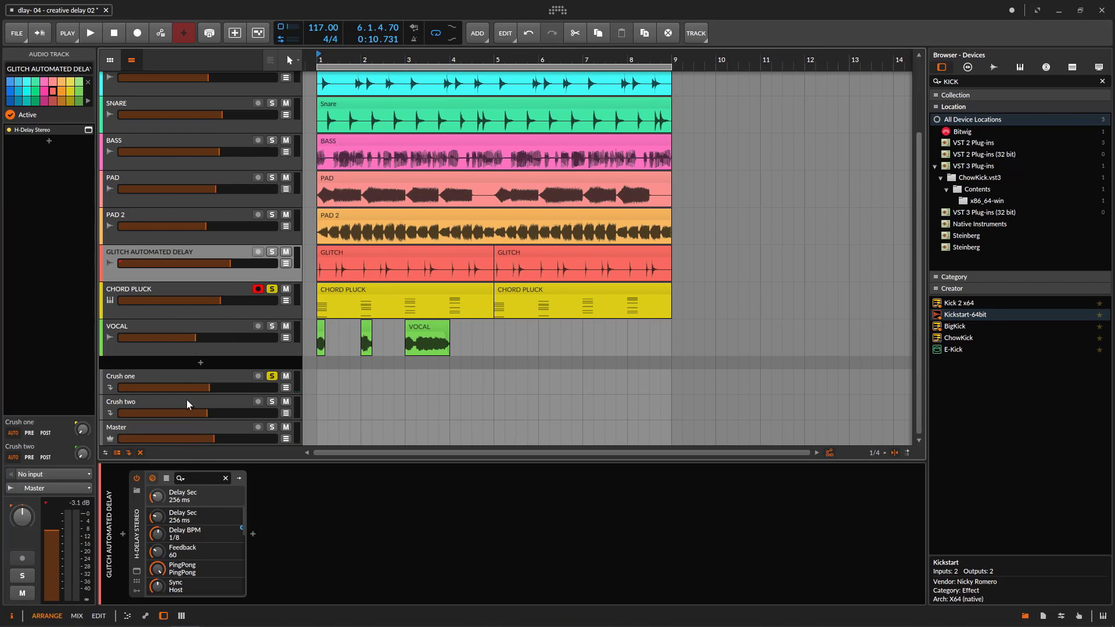
{"action": "left_click", "coordinate": [178, 375]}
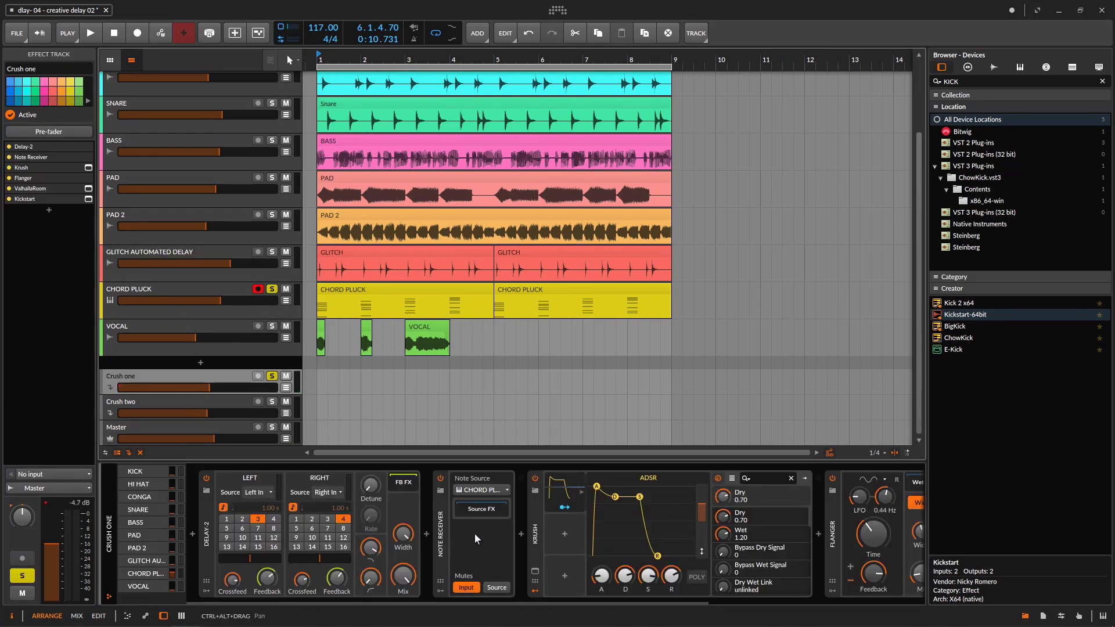
{"action": "left_click", "coordinate": [540, 530]}
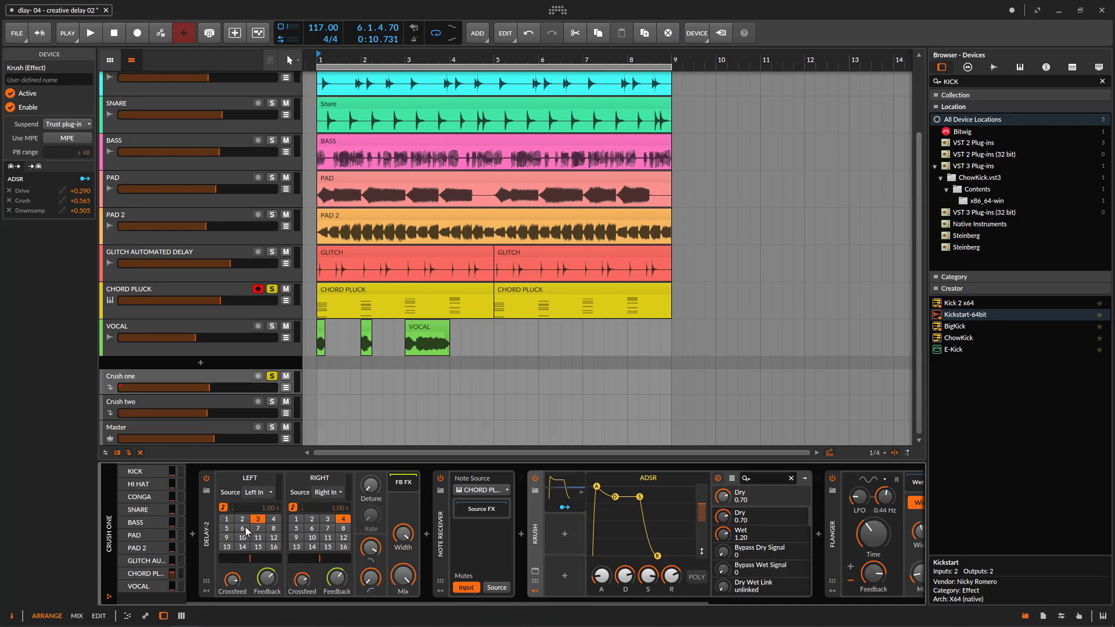
{"action": "left_click", "coordinate": [208, 510]}
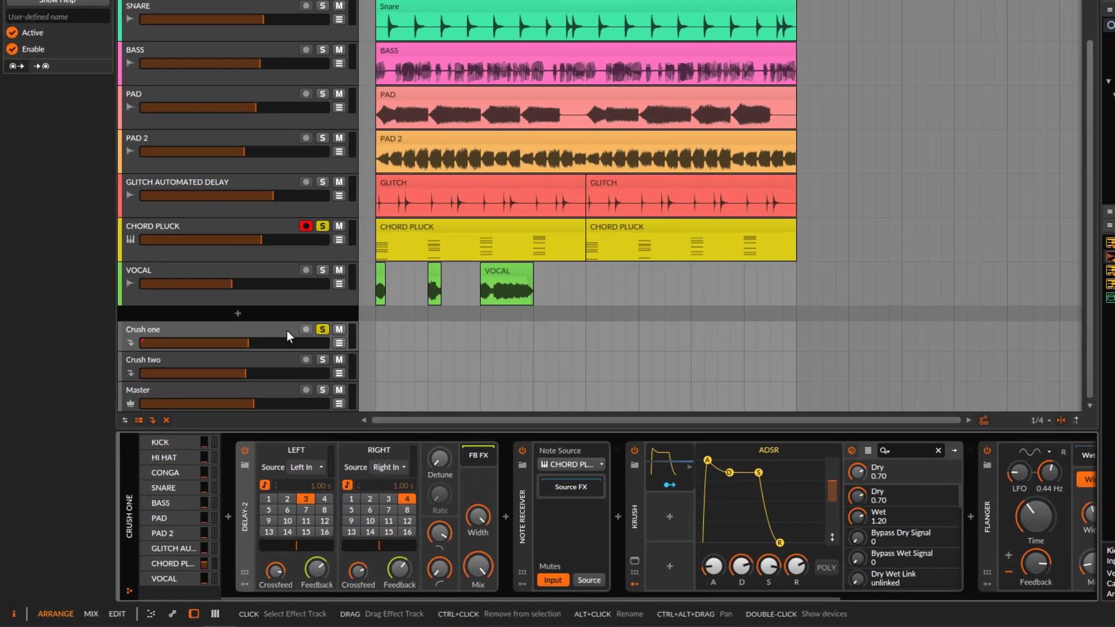
Step: Turn off the solo on Crush one and raise CHORD PLUCK's send to Crush two
{"action": "left_click", "coordinate": [272, 375]}
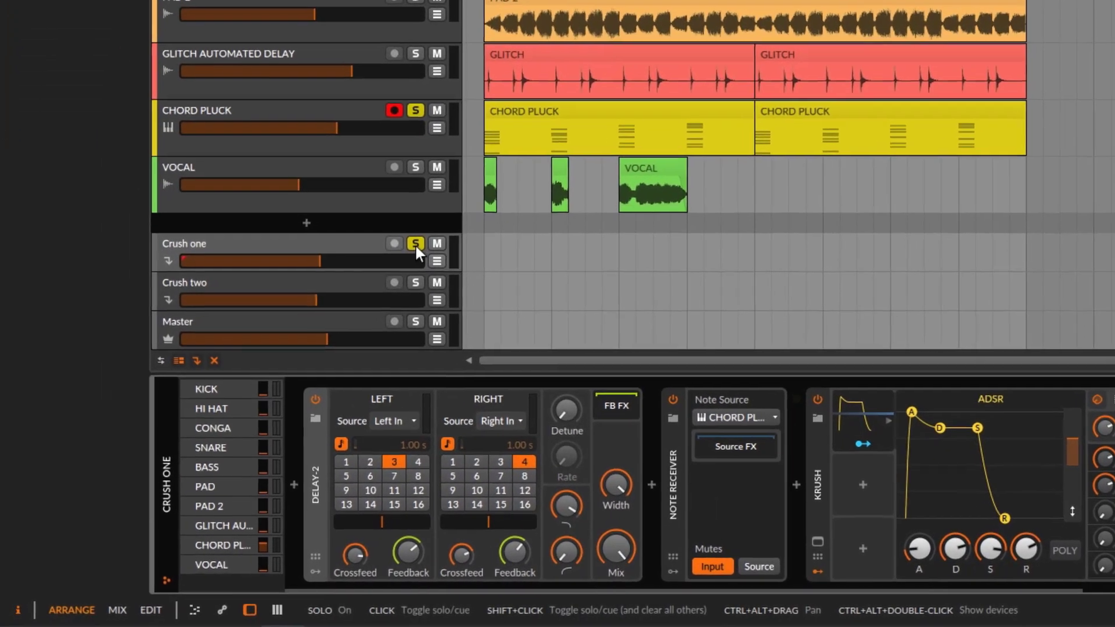
{"action": "left_click", "coordinate": [185, 376]}
{"action": "left_click", "coordinate": [332, 105]}
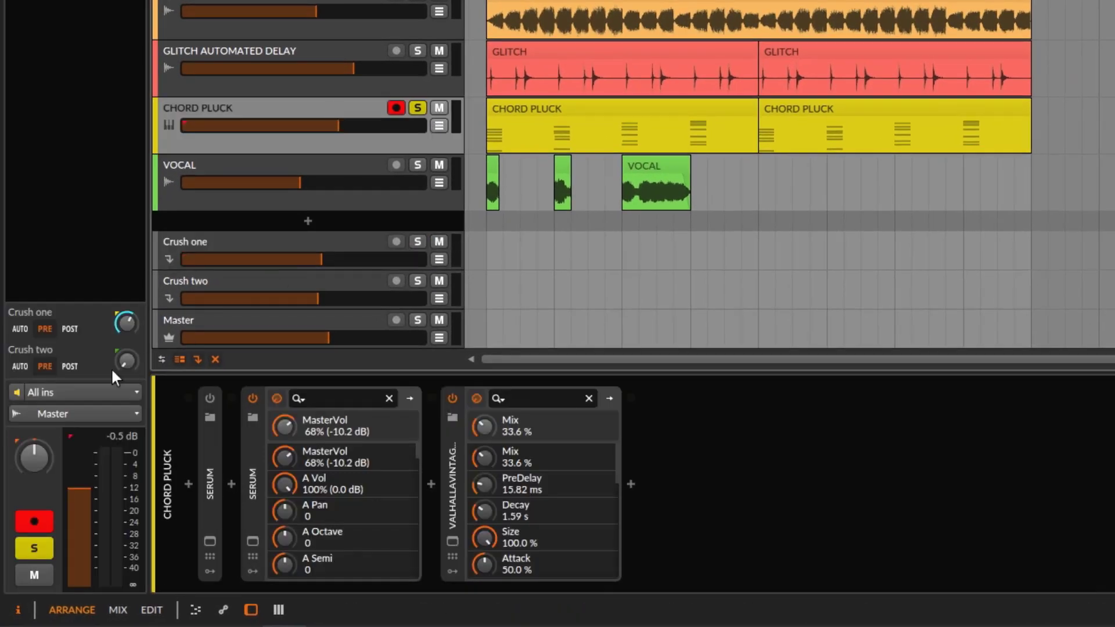
{"action": "left_click_drag", "start_coordinate": [126, 360], "coordinate": [126, 336]}
Step: Show the Crush two device chain and open its RC-20 Retro Color window clear of the devices
{"action": "left_click", "coordinate": [251, 286]}
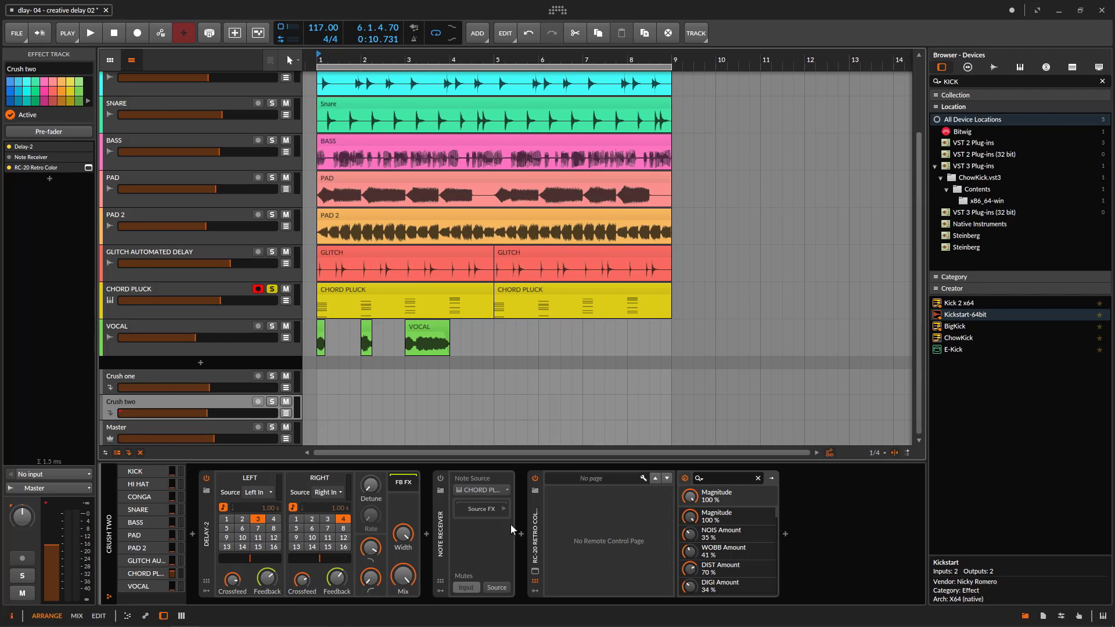
{"action": "left_click", "coordinate": [534, 572]}
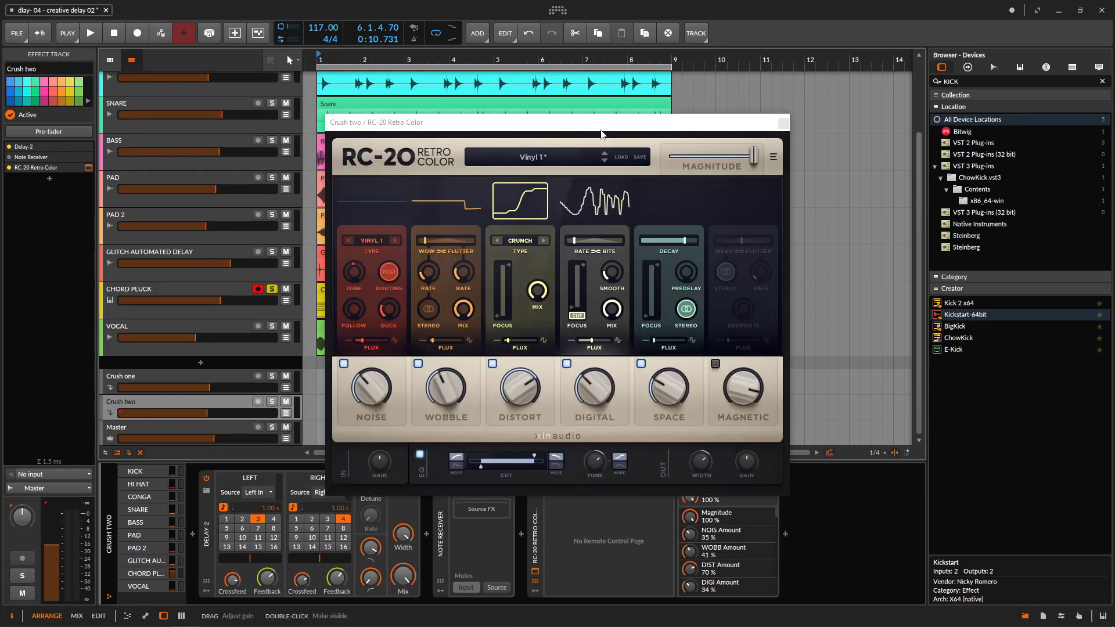
{"action": "left_click_drag", "start_coordinate": [605, 122], "coordinate": [833, 52]}
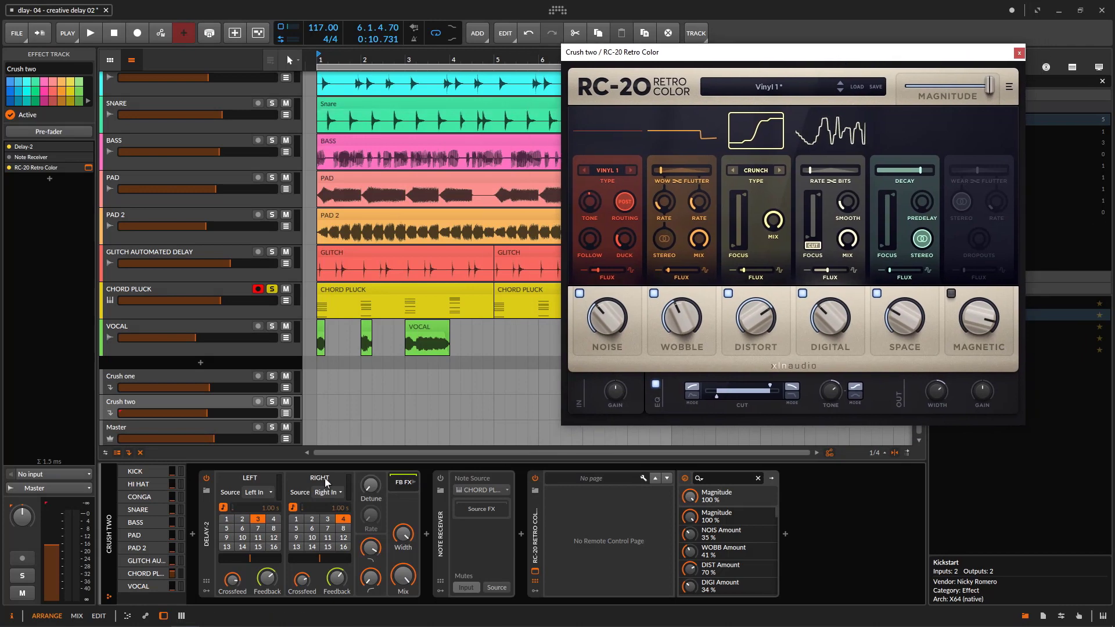
Step: Solo only Crush two, play it back with its volume lowered to about -15.7 dB, and close the RC-20 Retro Color window
{"action": "left_click", "coordinate": [277, 403]}
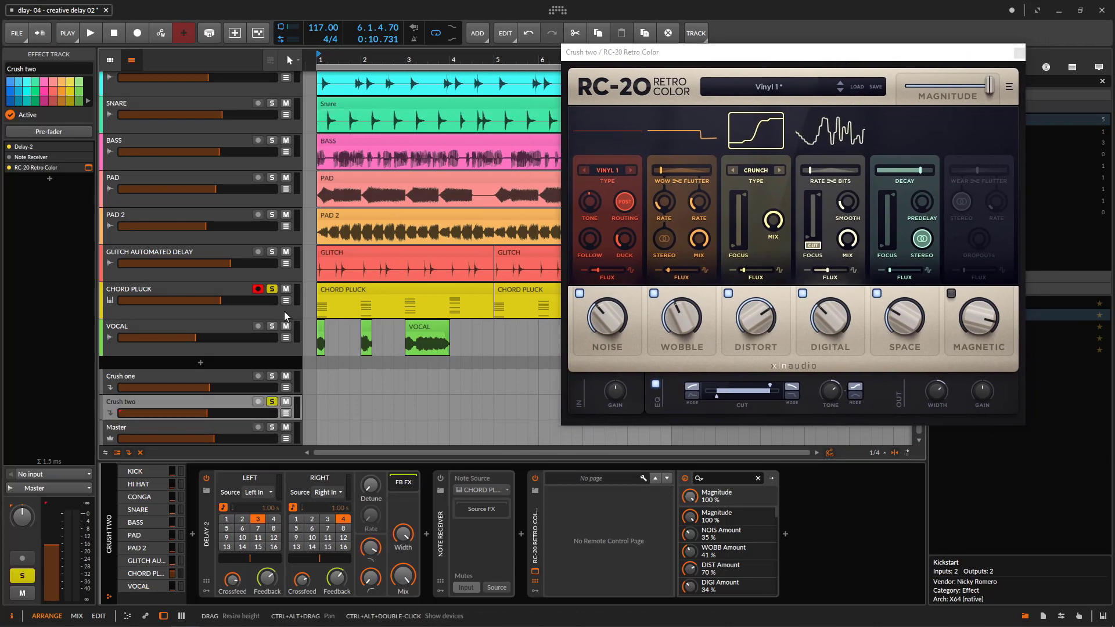
{"action": "key", "text": "space"}
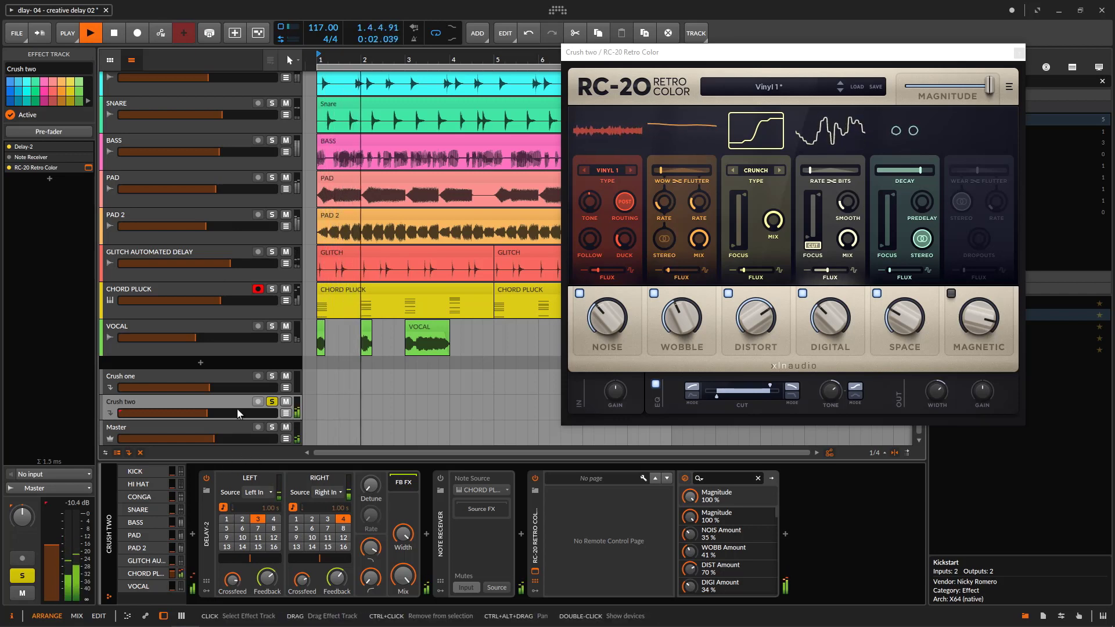
{"action": "left_click_drag", "start_coordinate": [277, 412], "coordinate": [266, 412]}
{"action": "left_click_drag", "start_coordinate": [196, 413], "coordinate": [203, 418]}
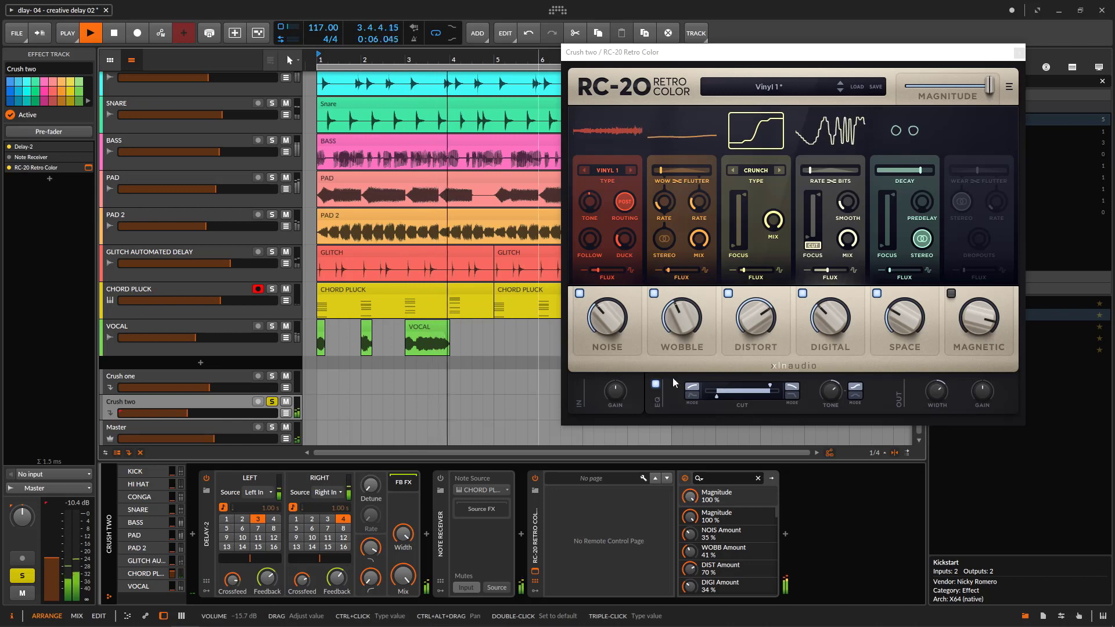
{"action": "left_click_drag", "start_coordinate": [851, 59], "coordinate": [767, 47]}
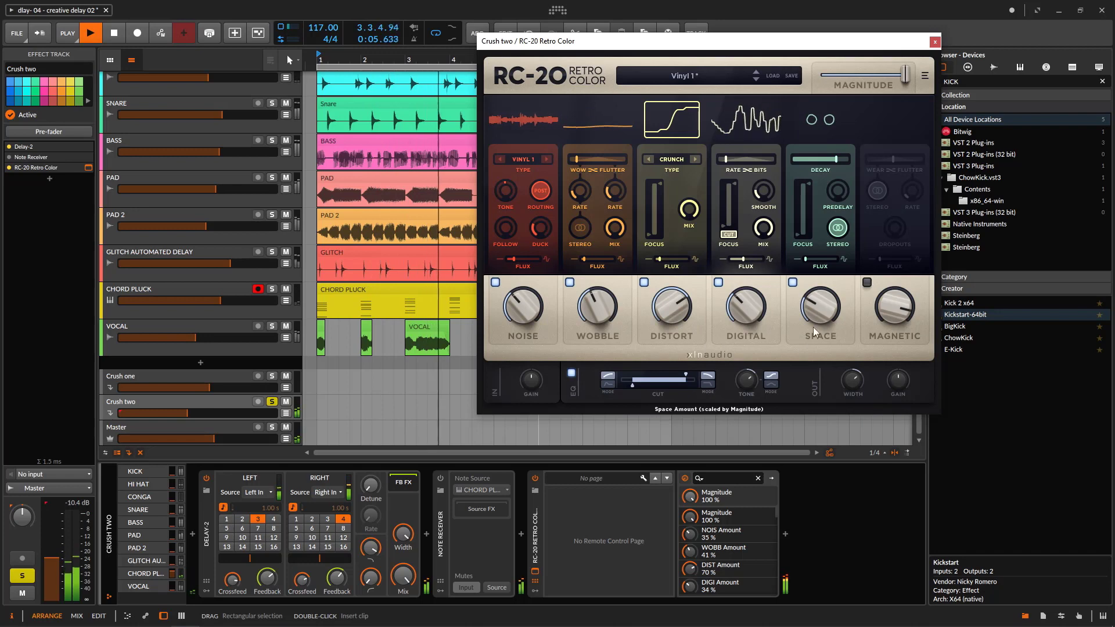
{"action": "left_click", "coordinate": [935, 42]}
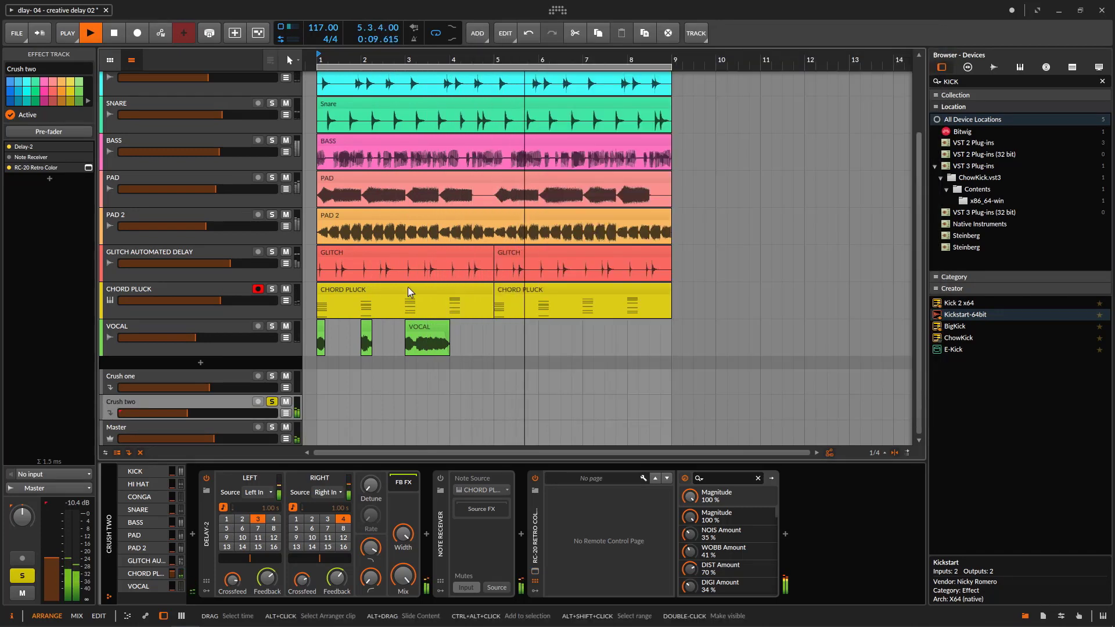
Step: Solo CHORD PLUCK alongside Crush two and lower Crush two's volume to about -19.6 dB during playback
{"action": "left_click", "coordinate": [272, 289]}
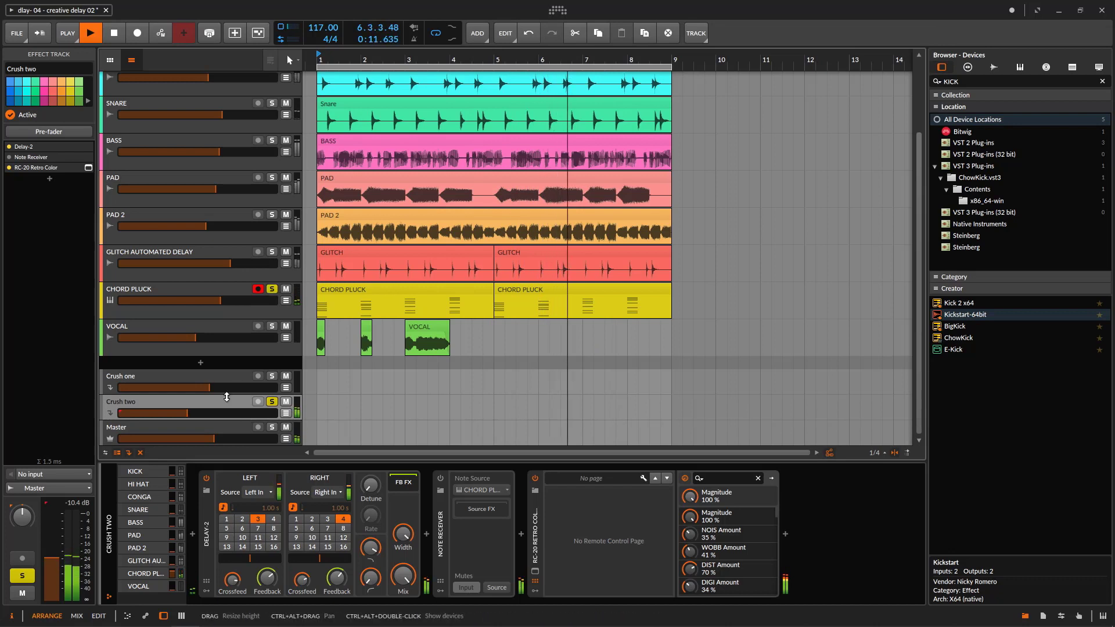
{"action": "mouse_move", "coordinate": [231, 408]}
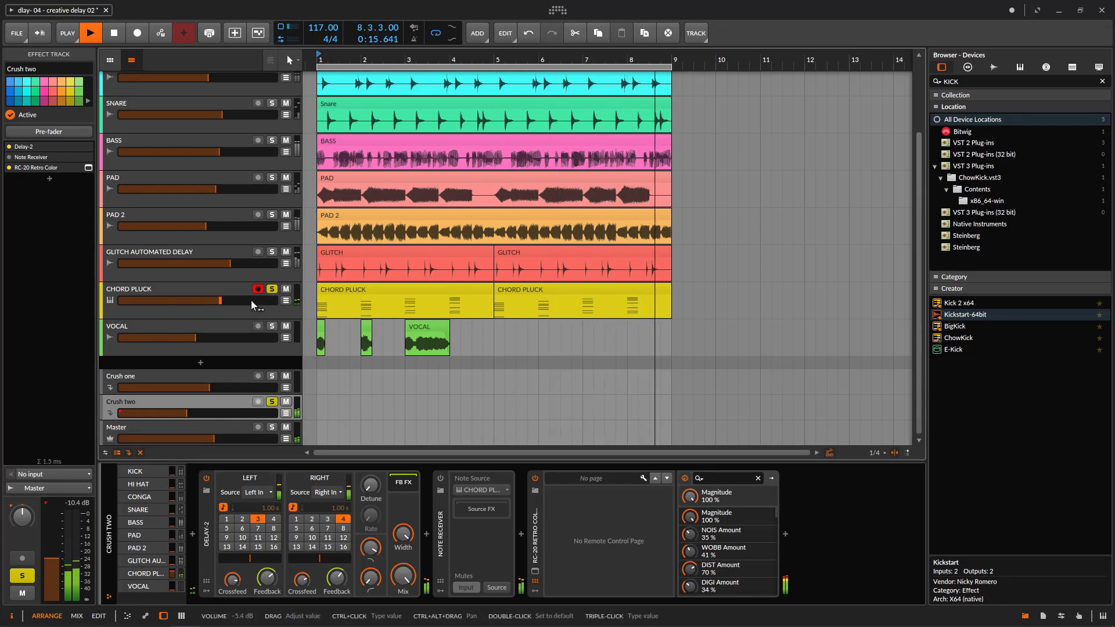
{"action": "key", "text": "s"}
{"action": "left_click_drag", "start_coordinate": [229, 405], "coordinate": [187, 413]}
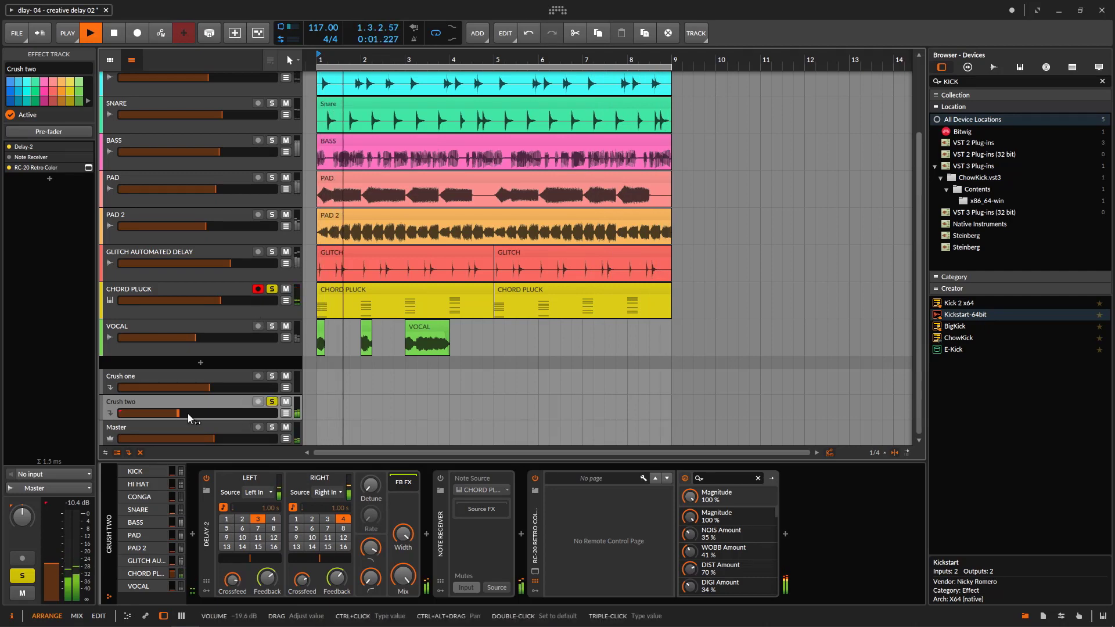
Step: Clear both solos, mute VOCAL, and fine-tune Crush two's volume against the full mix
{"action": "left_click", "coordinate": [272, 402]}
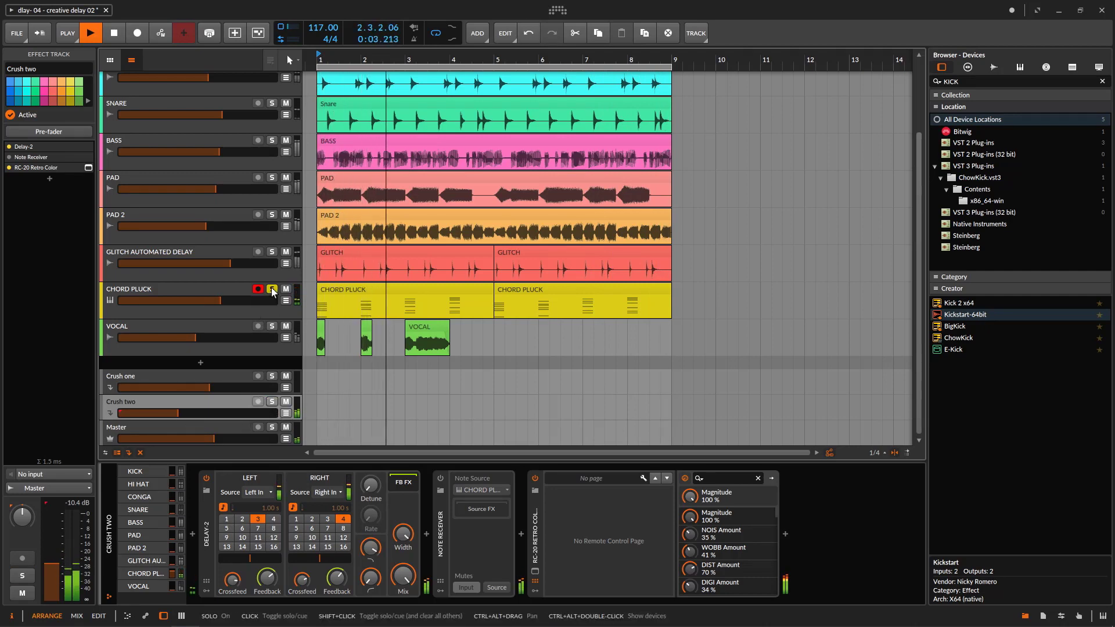
{"action": "left_click_drag", "start_coordinate": [186, 415], "coordinate": [179, 415]}
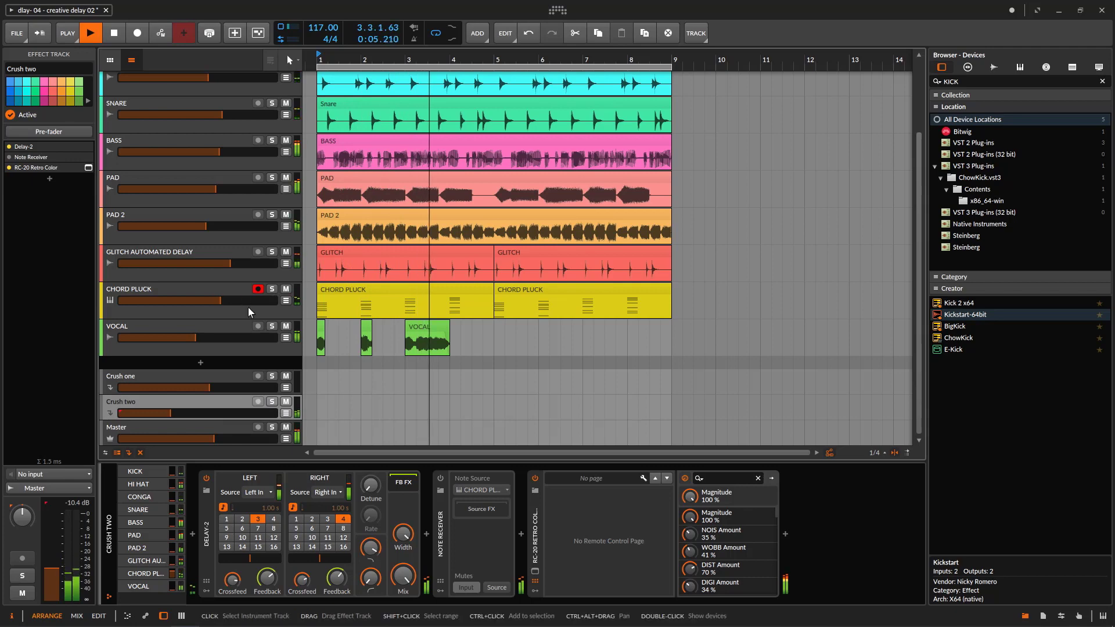
{"action": "left_click", "coordinate": [286, 326]}
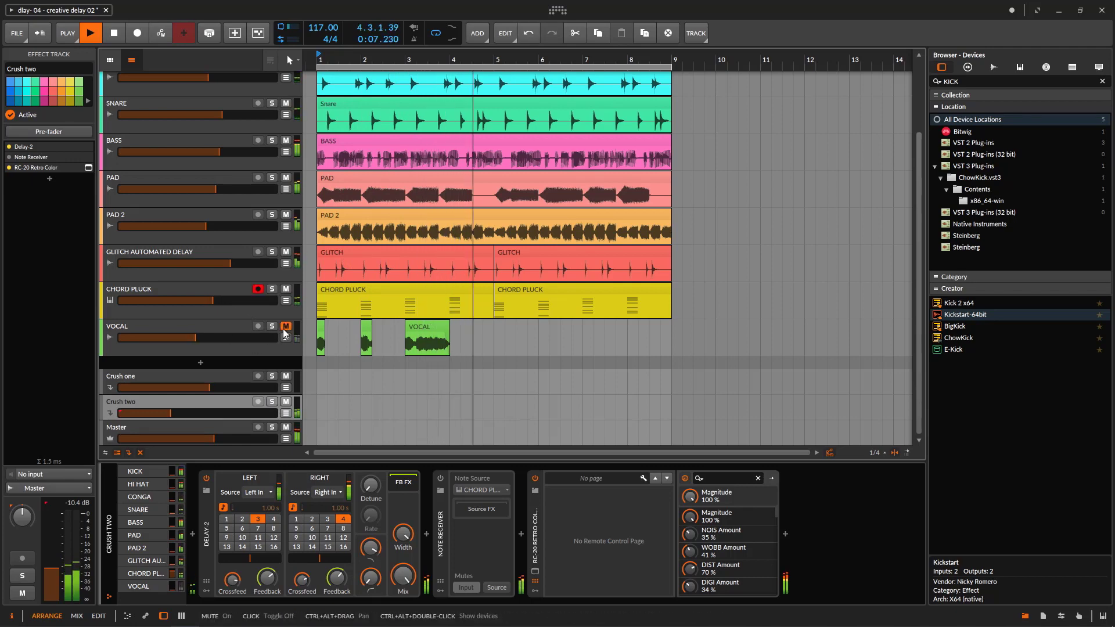
{"action": "left_click_drag", "start_coordinate": [194, 414], "coordinate": [186, 413]}
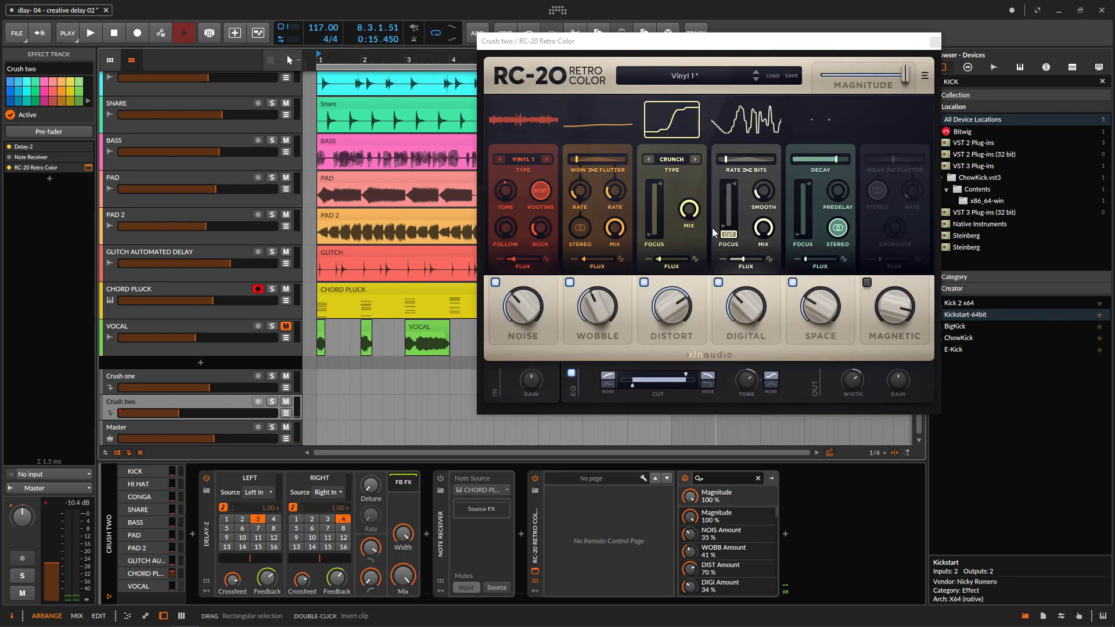
{"action": "left_click", "coordinate": [936, 42]}
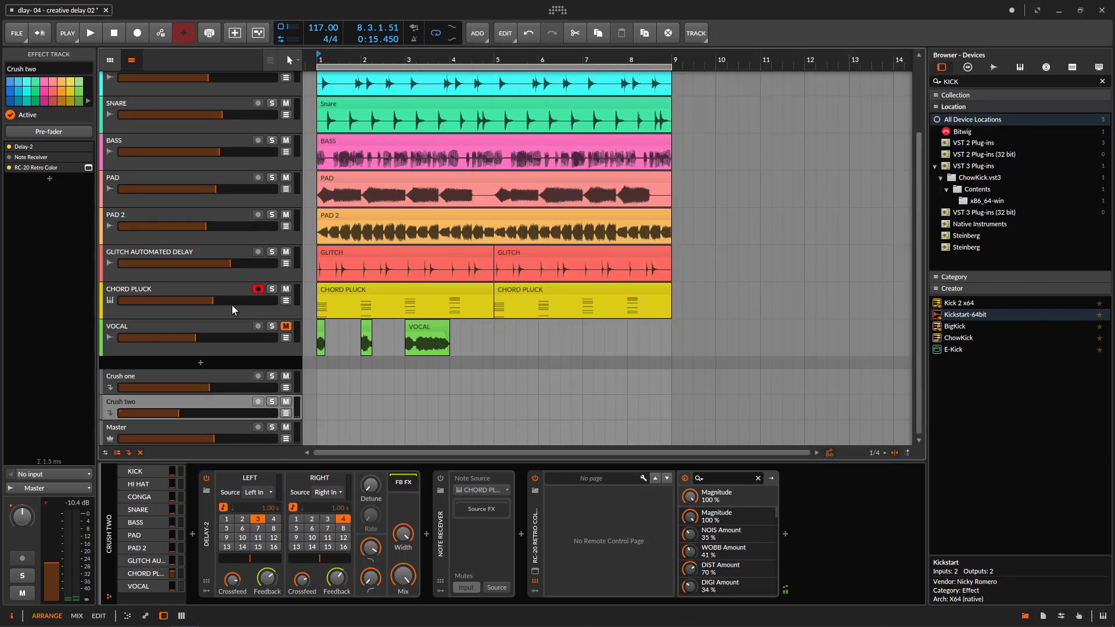
Step: Unmute and solo the VOCAL track and show its Tool volume and Timeless 3 Delay Freeze automation lanes
{"action": "left_click", "coordinate": [221, 332]}
{"action": "left_click", "coordinate": [285, 325]}
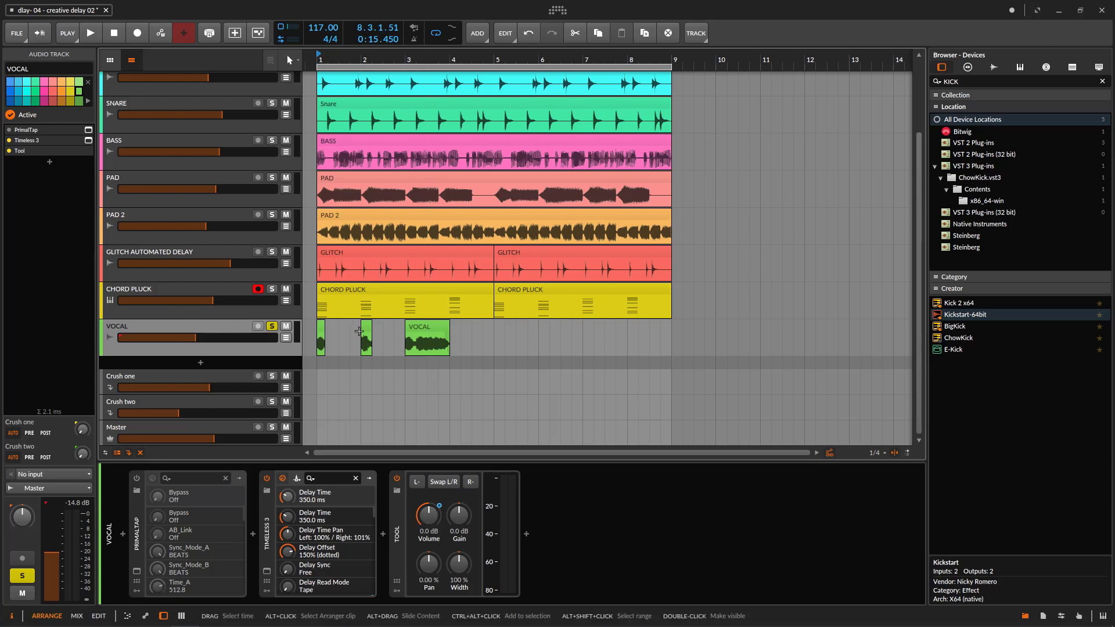
{"action": "left_click", "coordinate": [286, 339]}
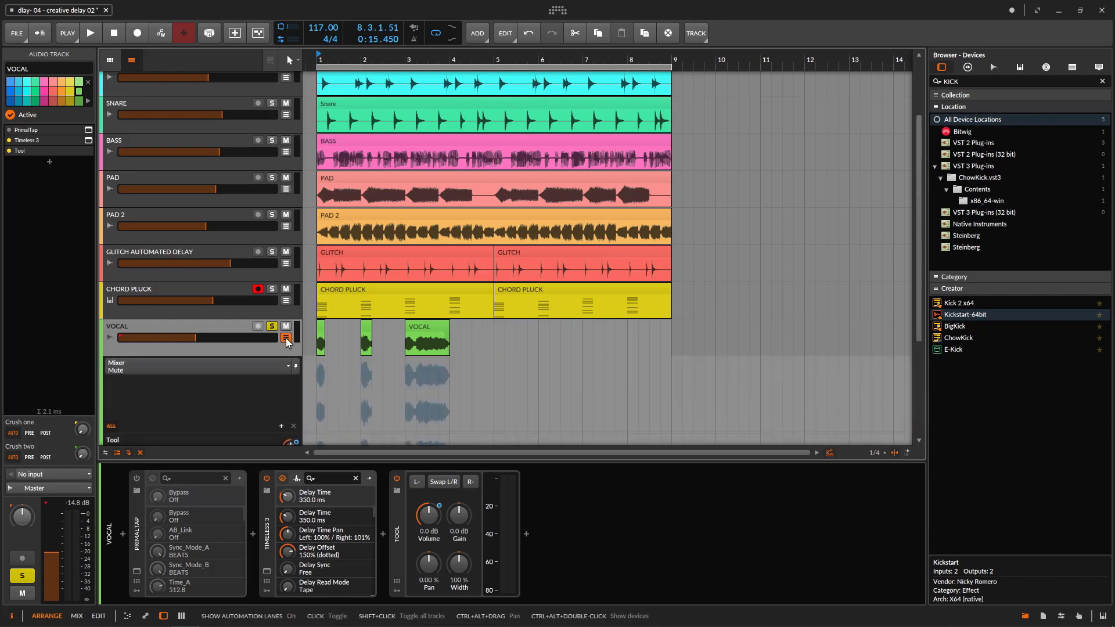
{"action": "scroll", "coordinate": [389, 414], "scroll_direction": "down", "scroll_amount": 3}
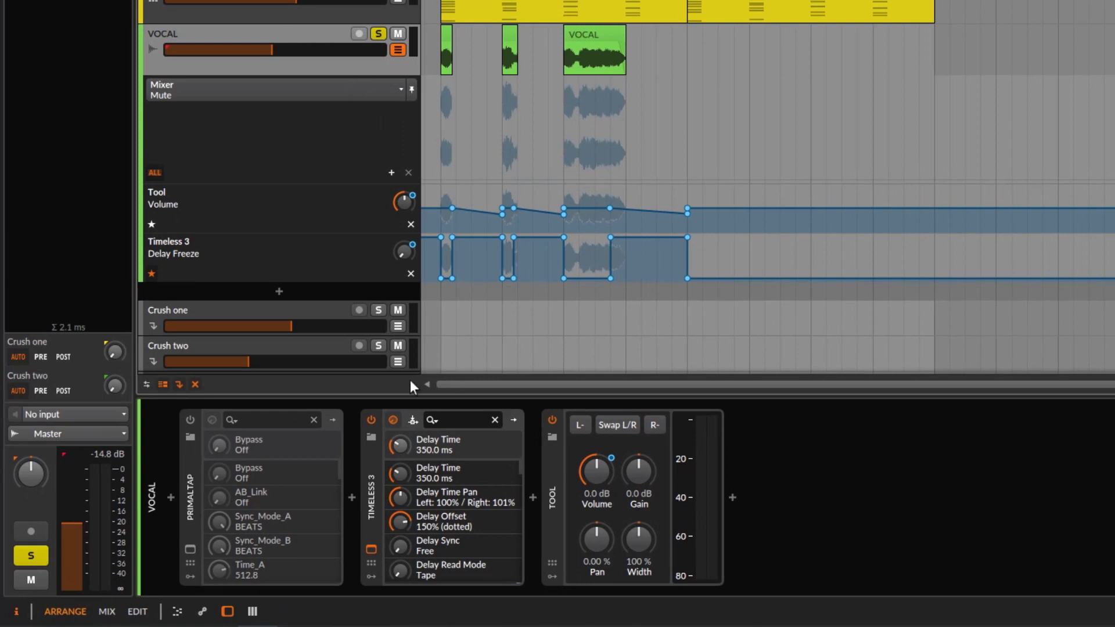
Step: Bypass Timeless 3 and Tool on the VOCAL track and play the dry vocal
{"action": "left_click", "coordinate": [371, 419]}
{"action": "left_click", "coordinate": [552, 420]}
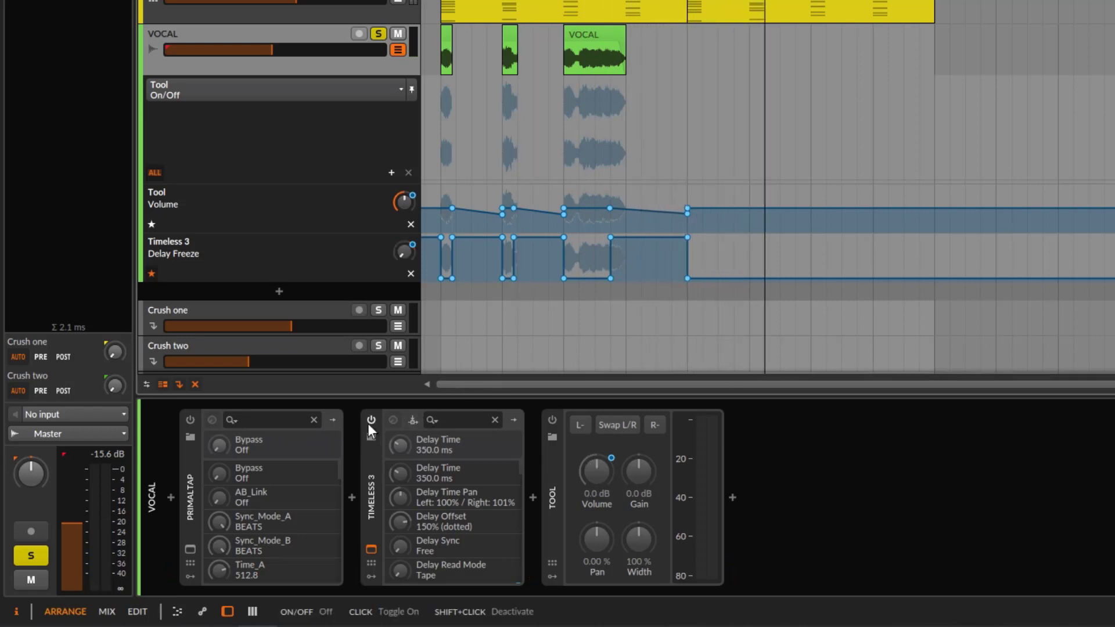
Step: Compare the dry vocal with Timeless 3 re-enabled during playback, keeping the plugin window clear of the VOCAL automation lanes
{"action": "key", "text": "space"}
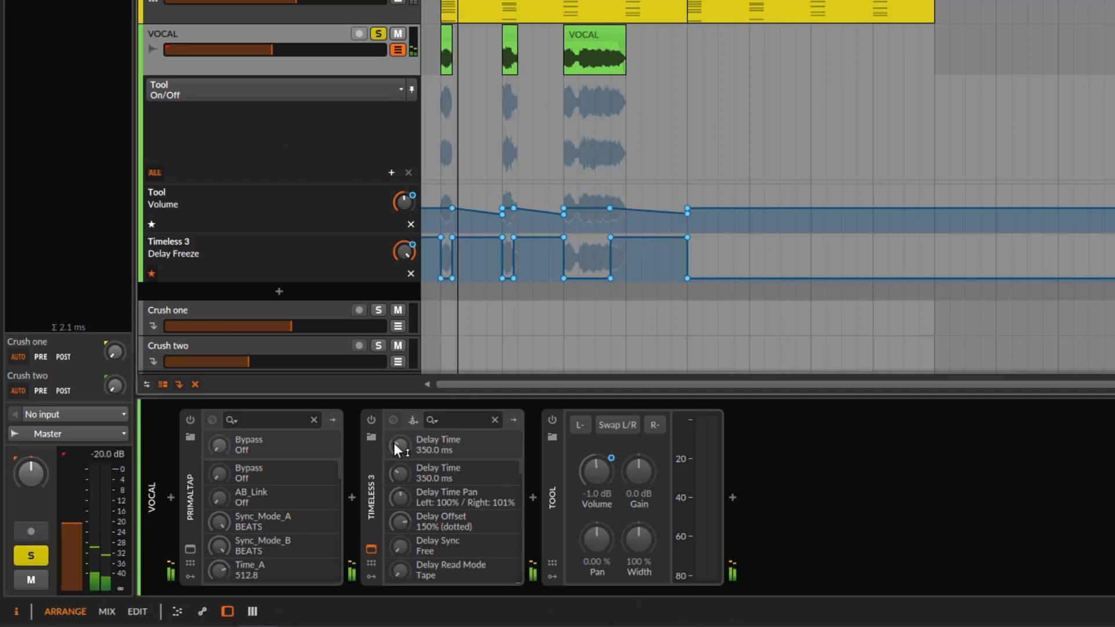
{"action": "key", "text": "space"}
{"action": "left_click_drag", "start_coordinate": [487, 1], "coordinate": [488, 157]}
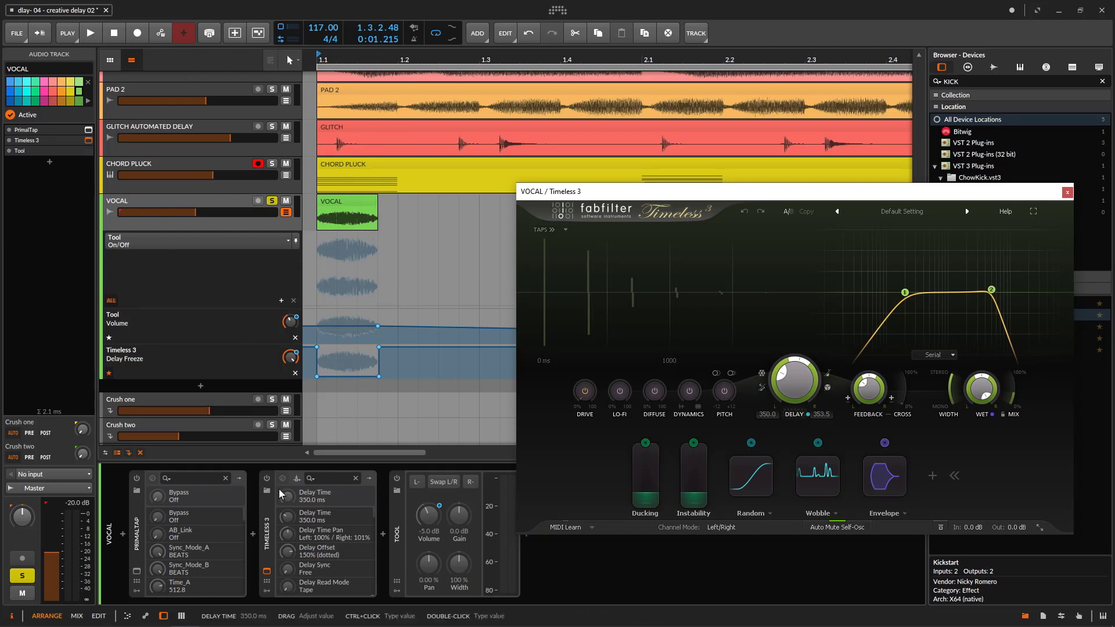
{"action": "left_click", "coordinate": [267, 480]}
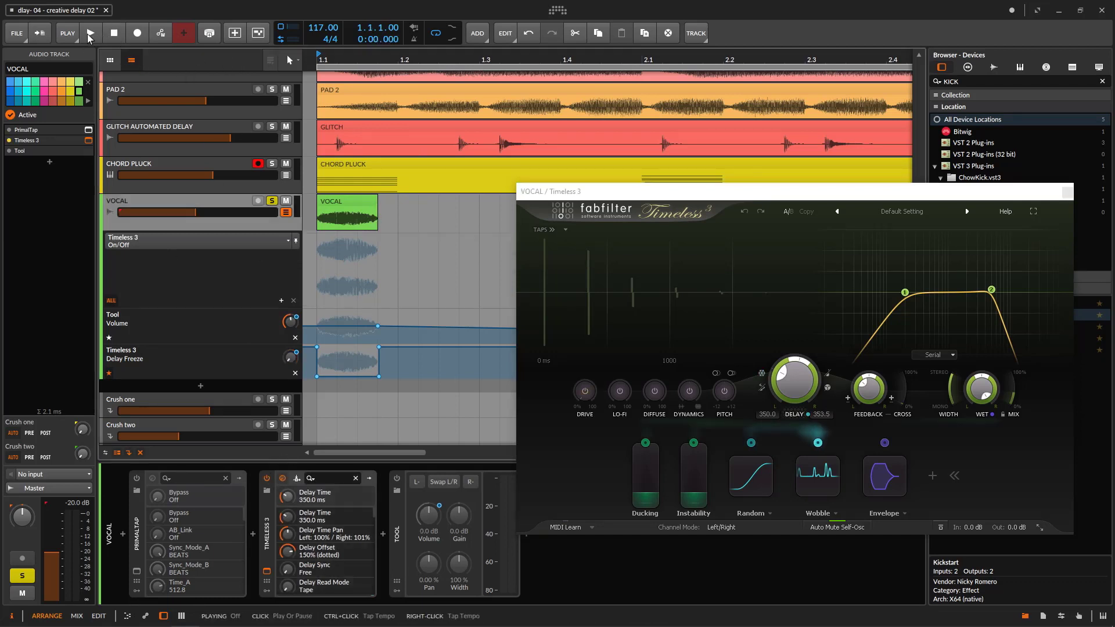
{"action": "left_click", "coordinate": [89, 33]}
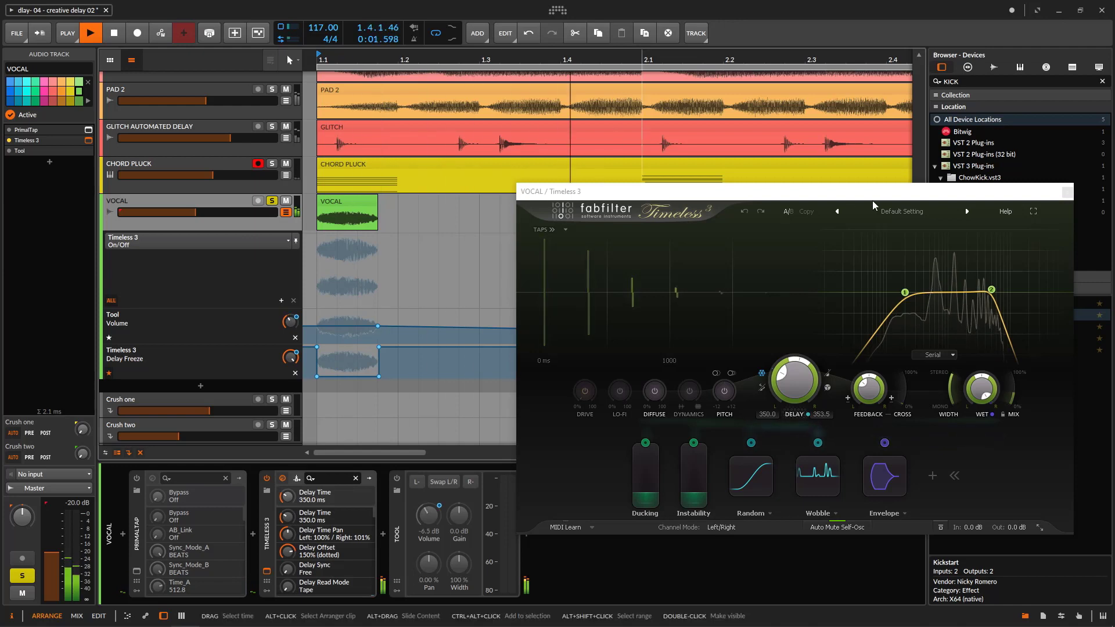
{"action": "left_click_drag", "start_coordinate": [873, 194], "coordinate": [536, 346]}
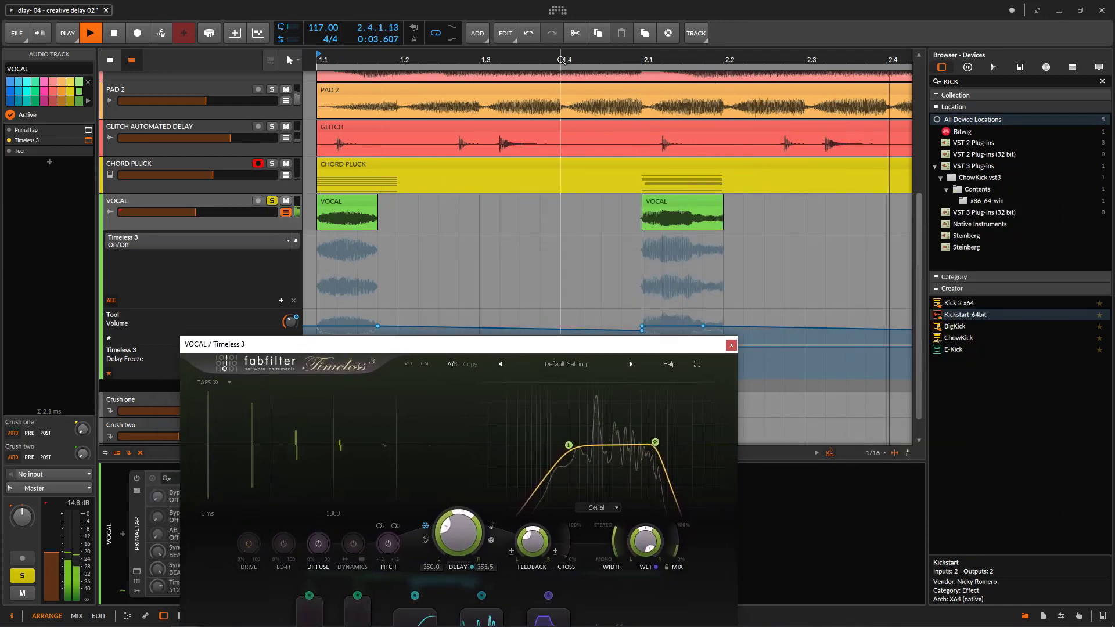
{"action": "left_click_drag", "start_coordinate": [562, 60], "coordinate": [380, 58]}
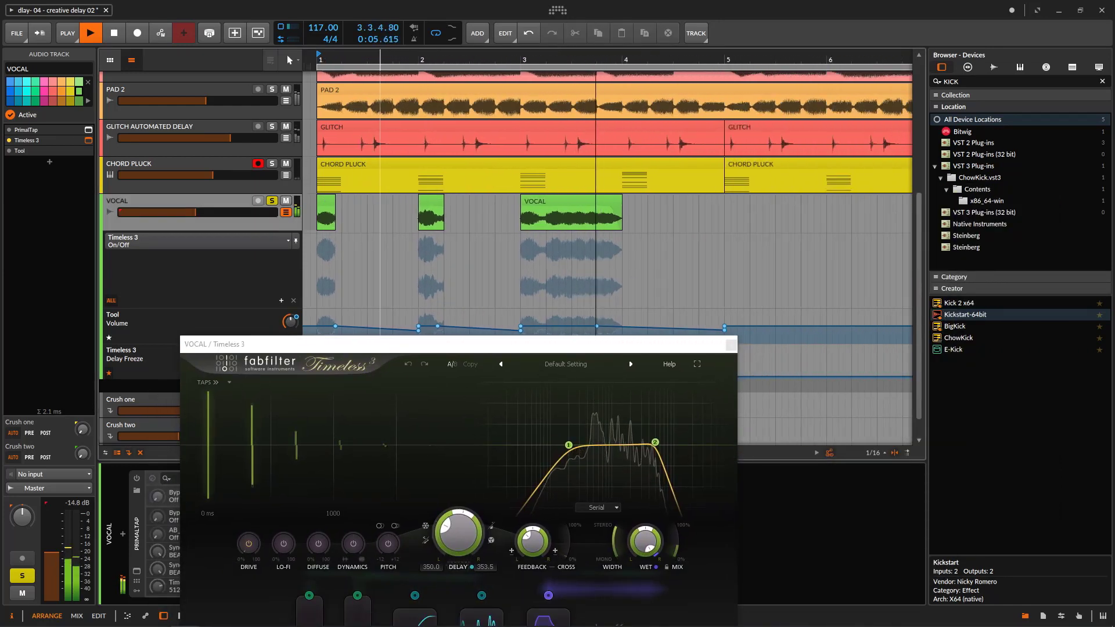
{"action": "left_click_drag", "start_coordinate": [561, 351], "coordinate": [941, 371]}
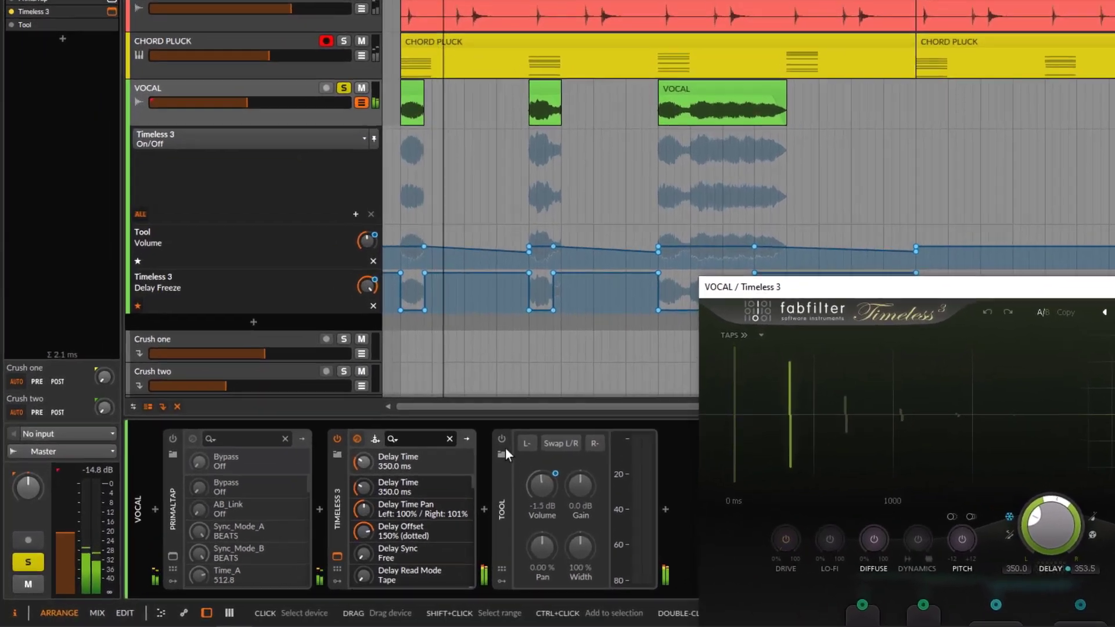
Step: Lower the Tool volume automation points at the ends of the three frozen vocal delay tails during playback
{"action": "mouse_move", "coordinate": [422, 335]}
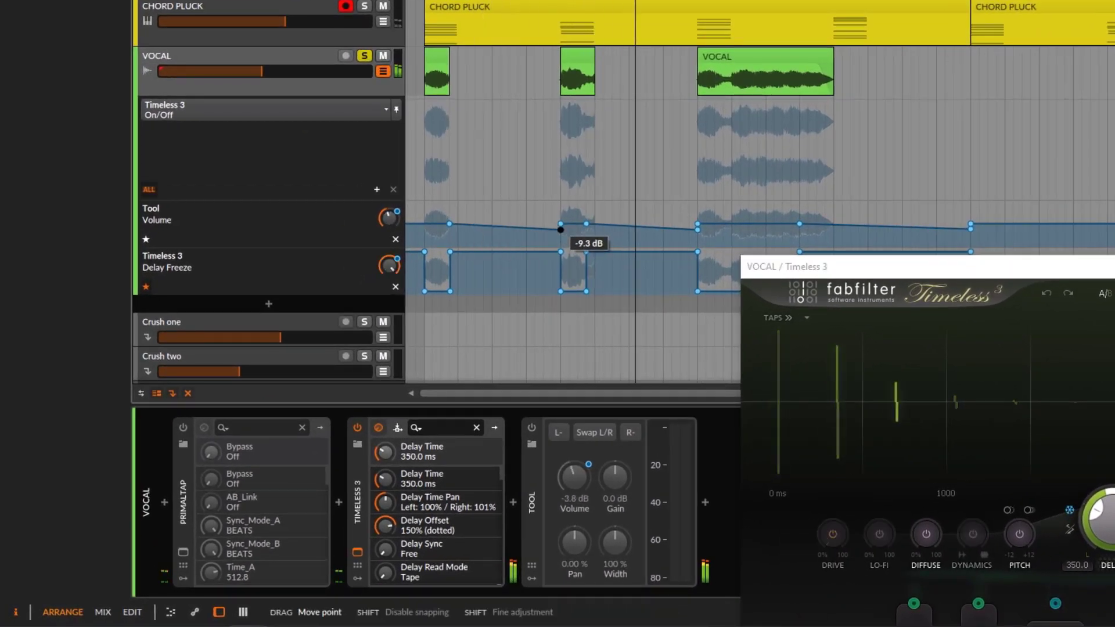
{"action": "left_click_drag", "start_coordinate": [564, 235], "coordinate": [564, 244]}
{"action": "left_click_drag", "start_coordinate": [697, 228], "coordinate": [698, 238]}
{"action": "mouse_move", "coordinate": [970, 229]}
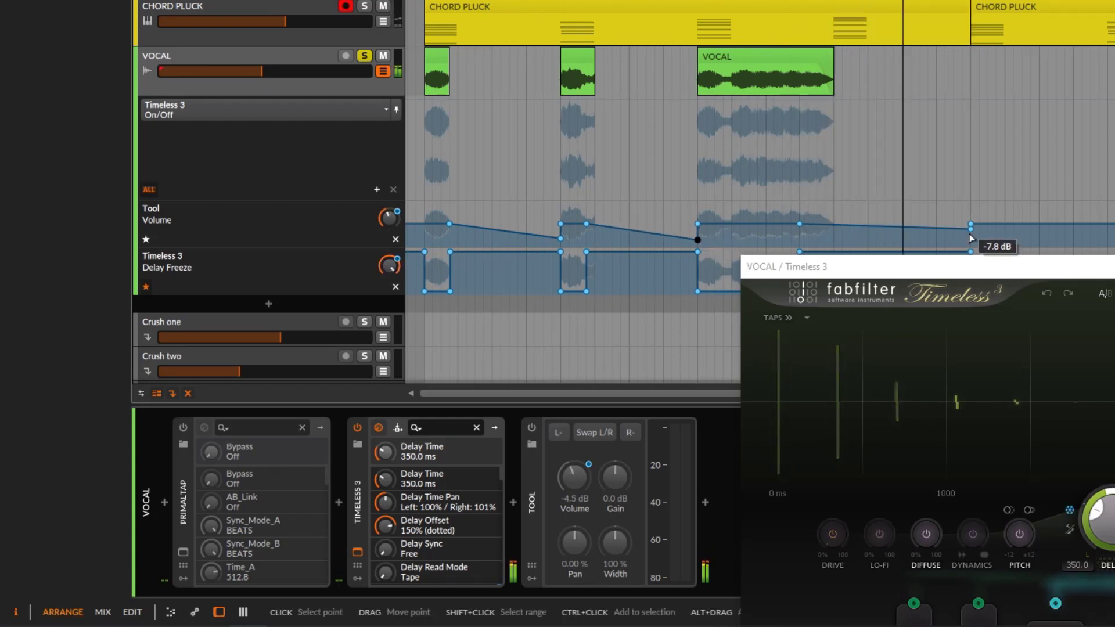
{"action": "left_click_drag", "start_coordinate": [971, 229], "coordinate": [971, 244]}
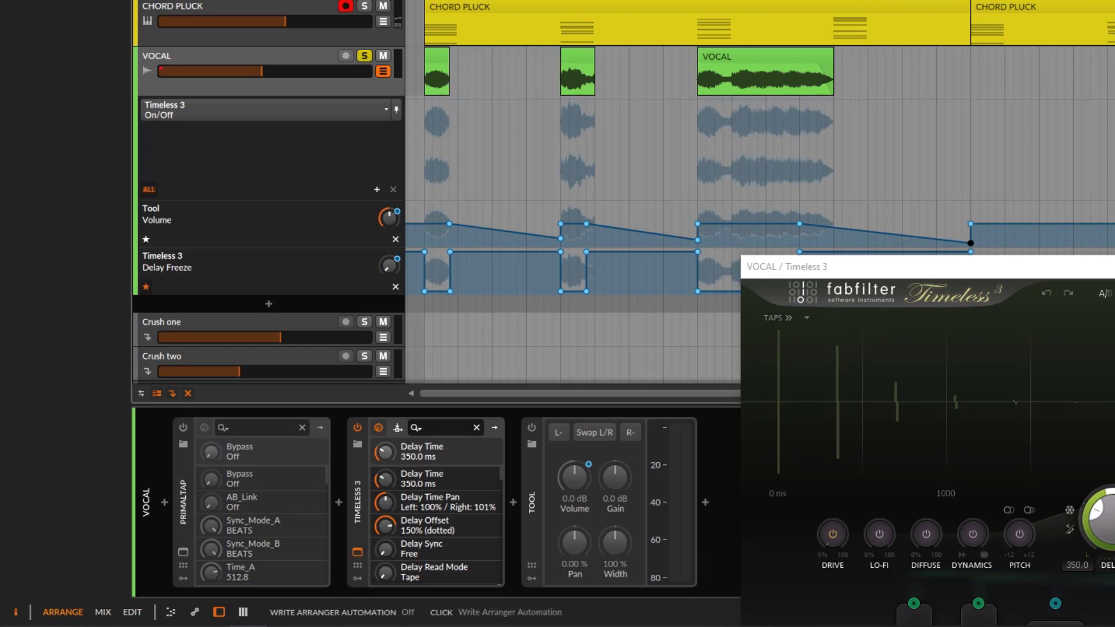
Step: Re-enable Tool and raise the three low volume automation points during playback, setting the one at bar 5 to -14.2 dB
{"action": "key", "text": "space"}
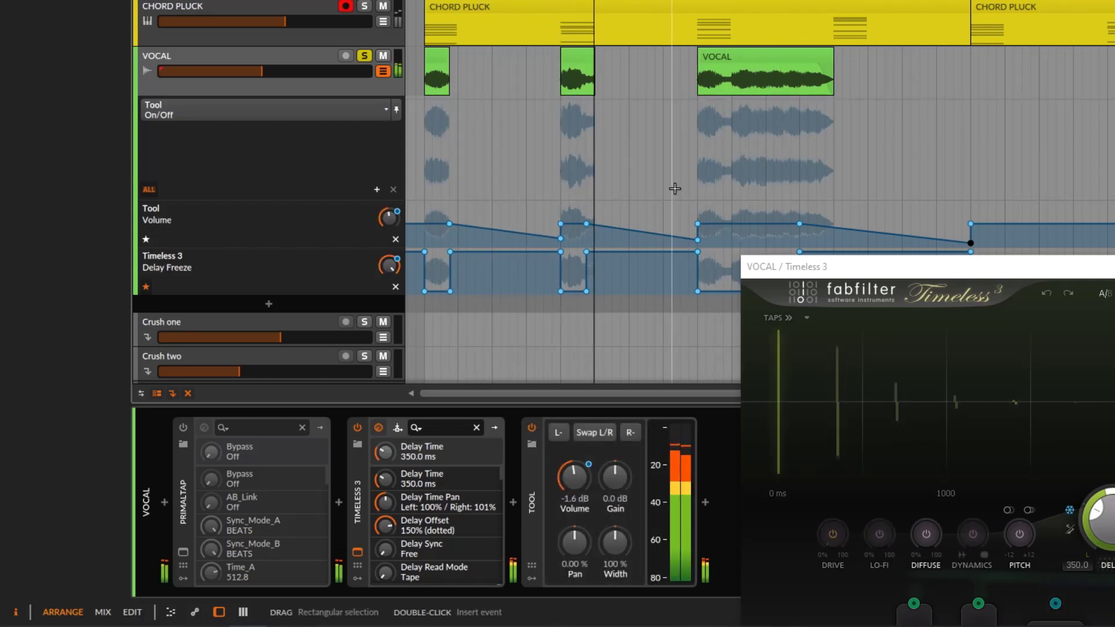
{"action": "left_click_drag", "start_coordinate": [698, 240], "coordinate": [698, 235]}
{"action": "left_click_drag", "start_coordinate": [561, 238], "coordinate": [560, 232]}
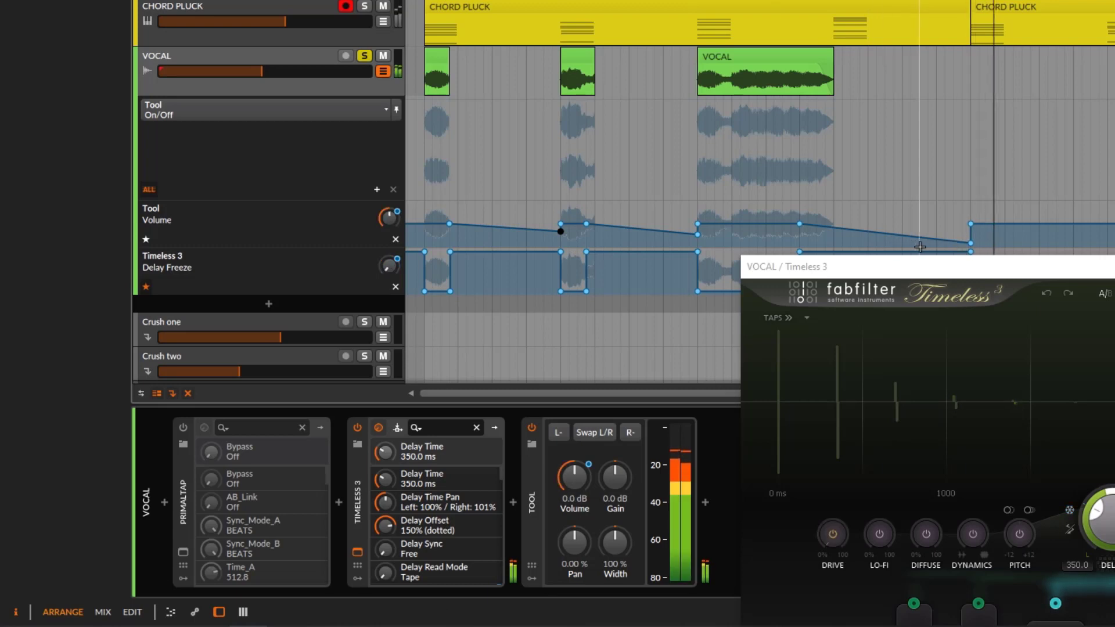
{"action": "left_click_drag", "start_coordinate": [972, 249], "coordinate": [971, 232]}
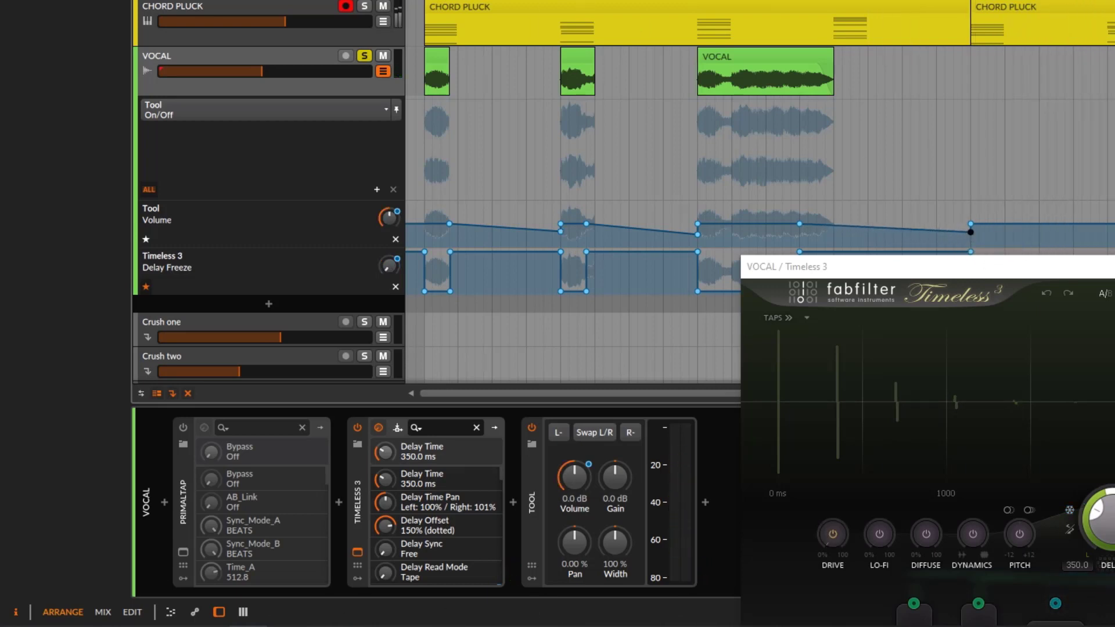
{"action": "key", "text": "space"}
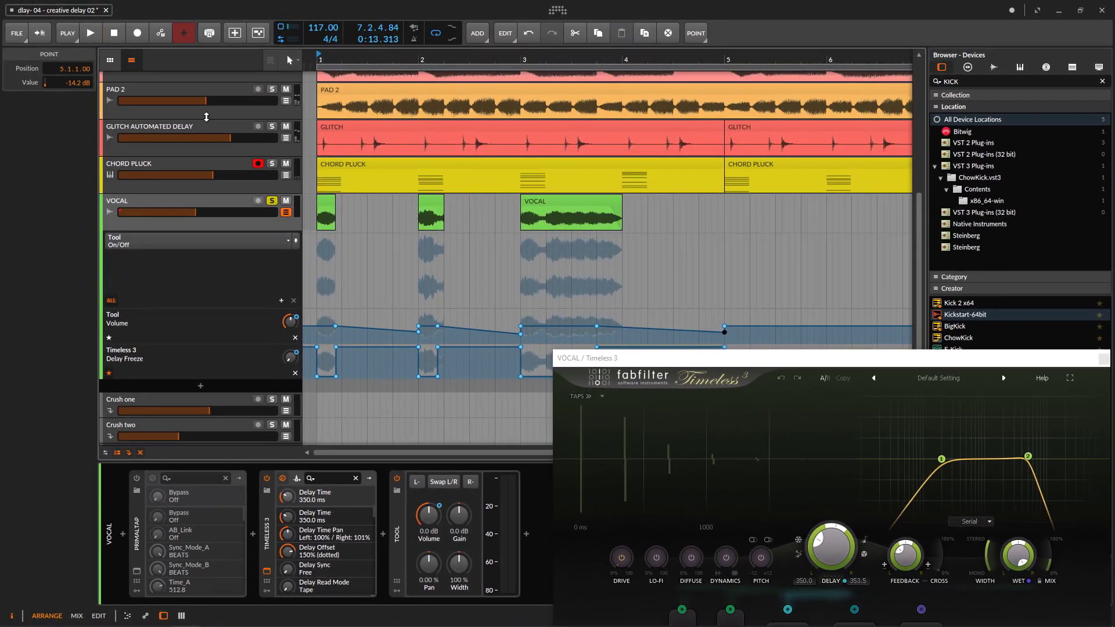
Step: Return the stopped song to its start, clear the VOCAL solo, and hide its automation lanes and the Timeless 3 window
{"action": "left_click", "coordinate": [113, 35]}
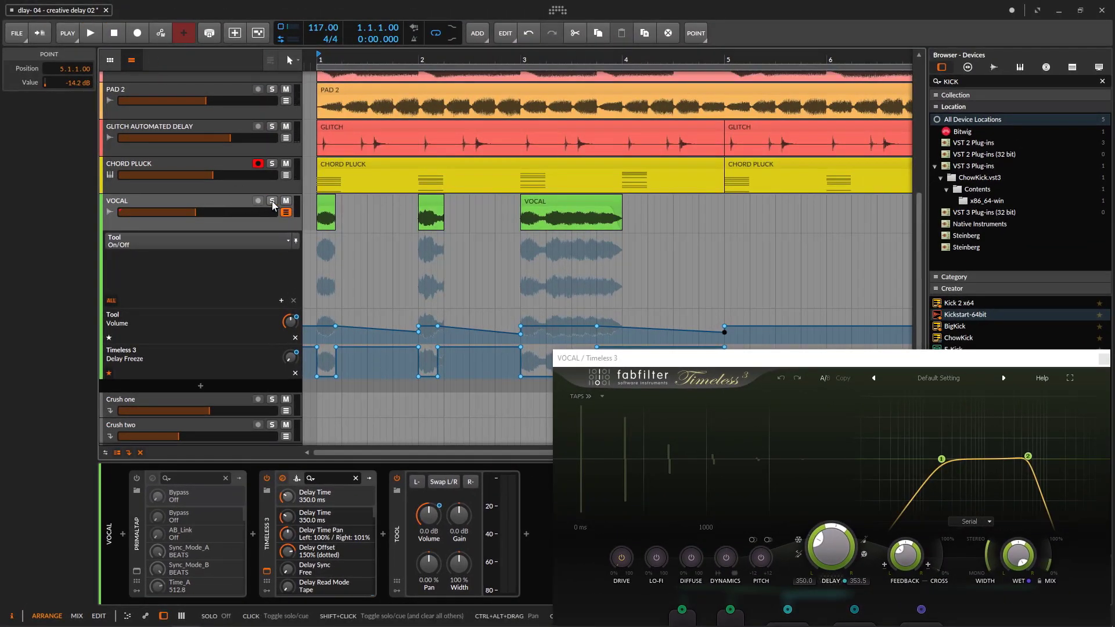
{"action": "left_click", "coordinate": [286, 213]}
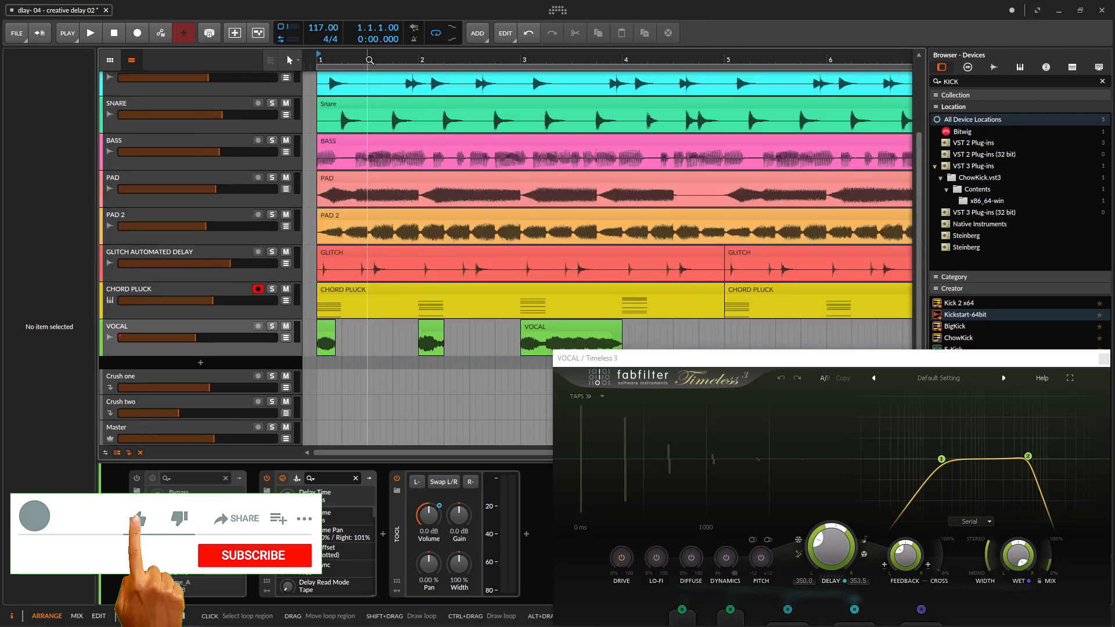
{"action": "left_click", "coordinate": [1104, 358]}
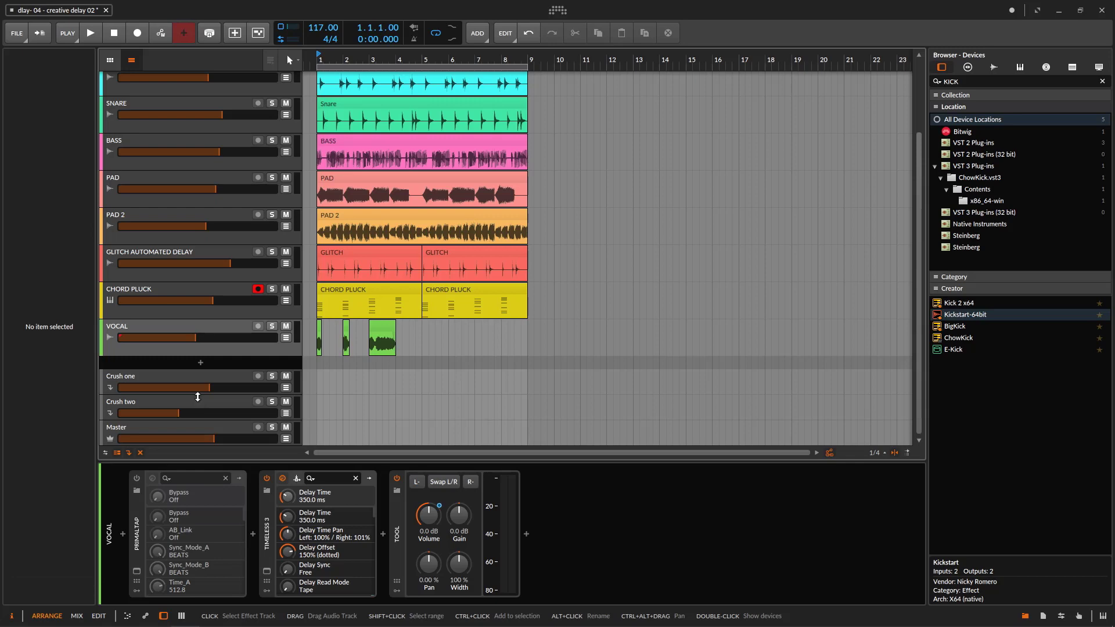
Step: Select the Crush one effect track to show its device chain
{"action": "left_click", "coordinate": [211, 378]}
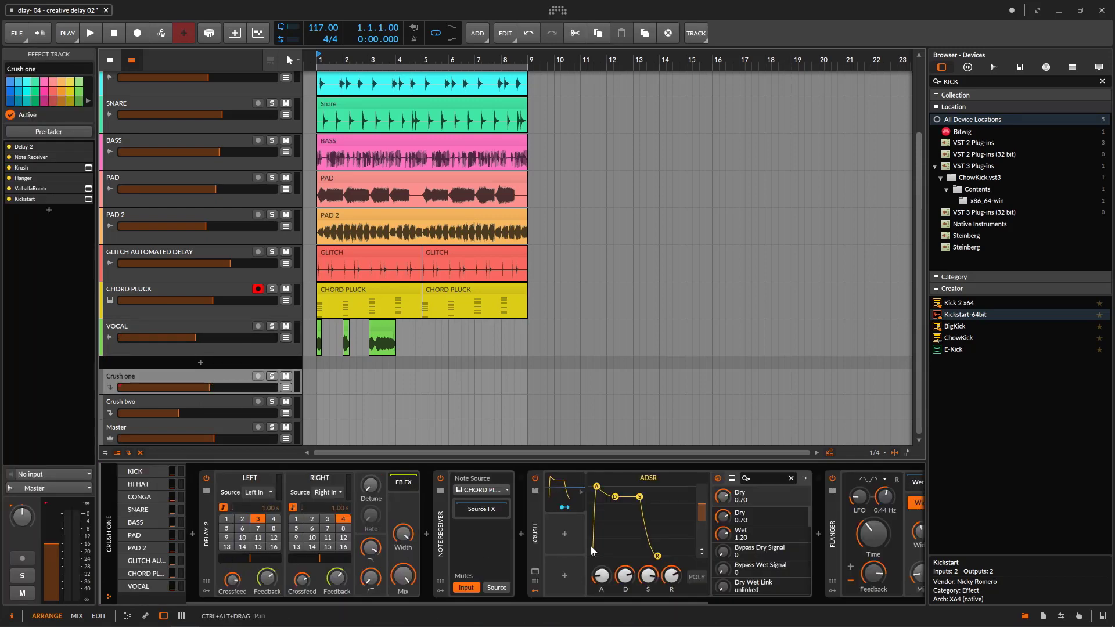